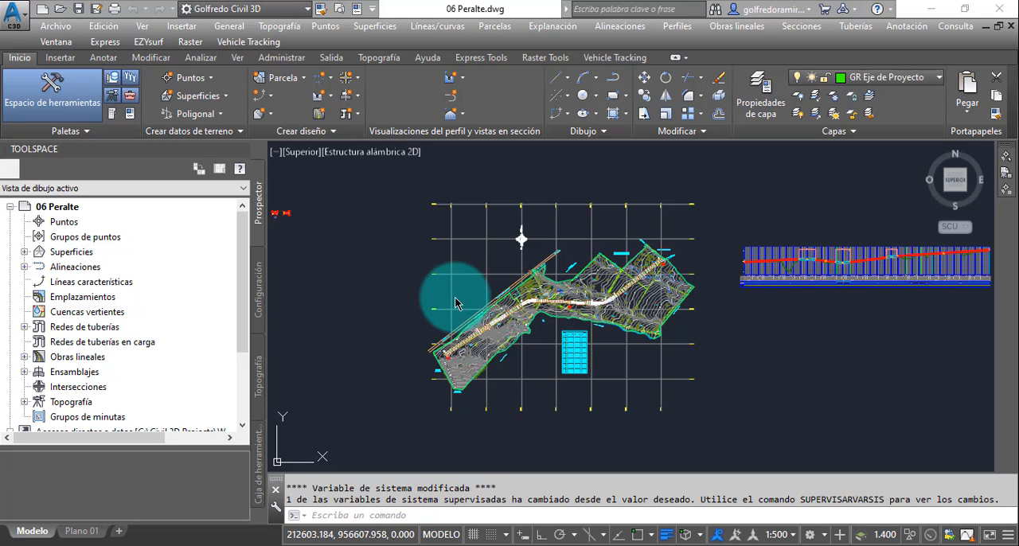
- Examine the curve diagram and superelevation diagram bands beneath the profile, from its start to the first horizontal curve
{"action": "left_click", "coordinate": [728, 337]}
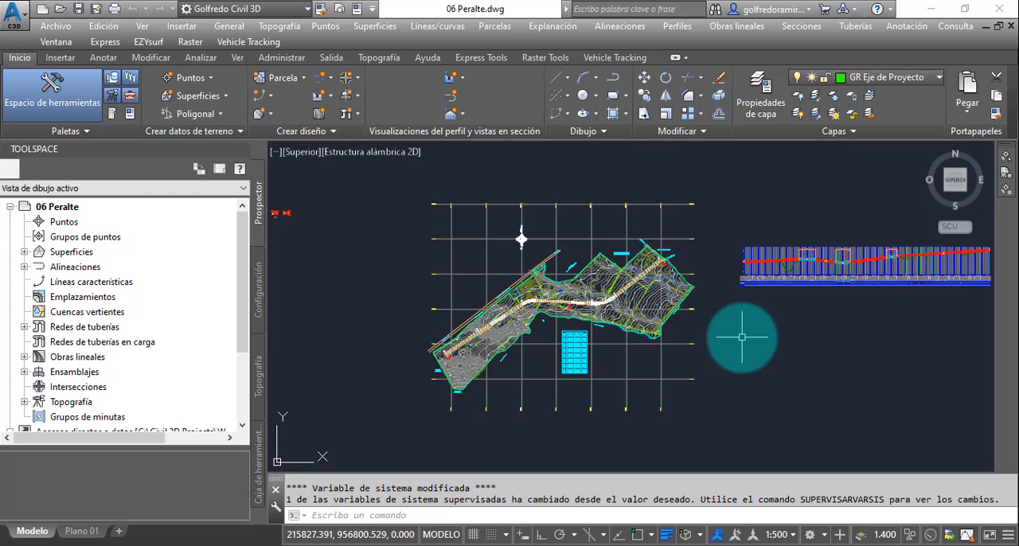
{"action": "mouse_move", "coordinate": [785, 329]}
{"action": "middle_mouse_down"}
{"action": "mouse_move", "coordinate": [696, 355]}
{"action": "mouse_move", "coordinate": [682, 318]}
{"action": "middle_mouse_up"}
{"action": "scroll", "coordinate": [683, 310], "scroll_direction": "up", "scroll_amount": 5}
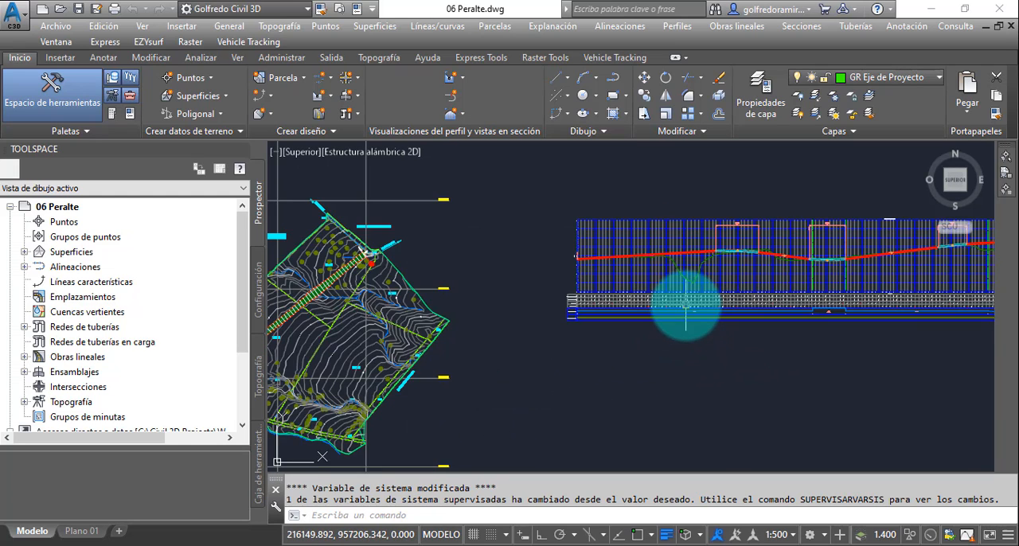
{"action": "scroll", "coordinate": [635, 280], "scroll_direction": "up", "scroll_amount": 4}
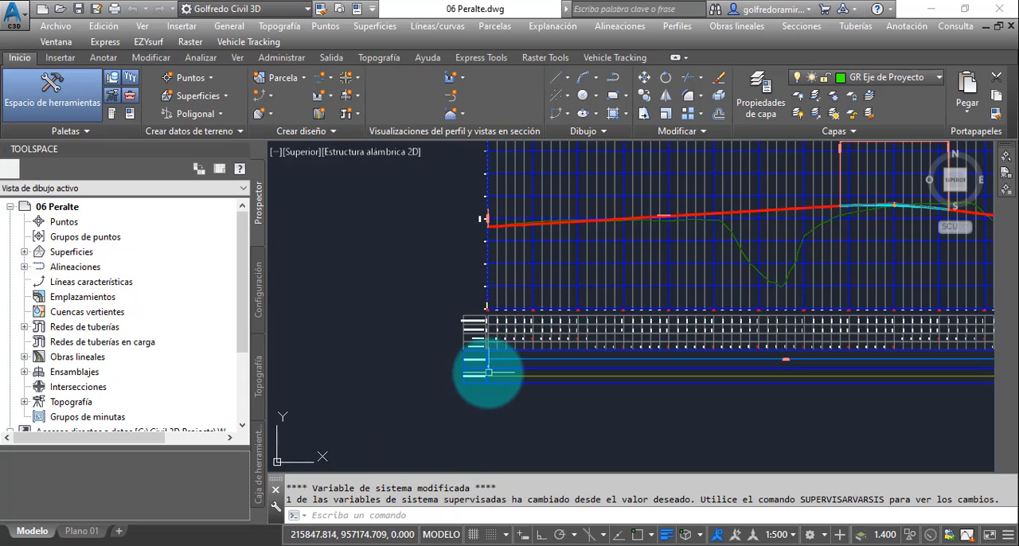
{"action": "scroll", "coordinate": [487, 364], "scroll_direction": "up", "scroll_amount": 6}
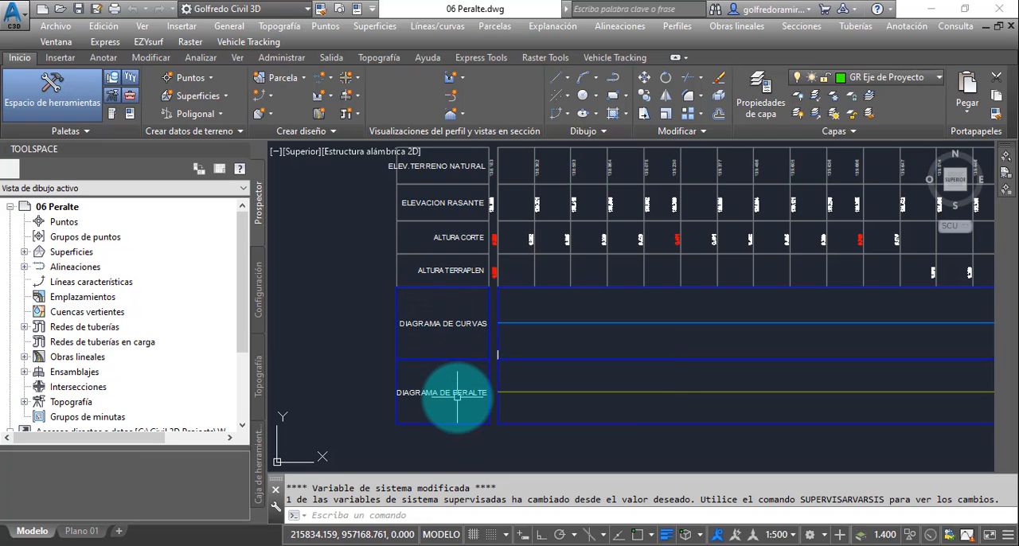
{"action": "left_click_drag", "start_coordinate": [758, 374], "coordinate": [464, 337]}
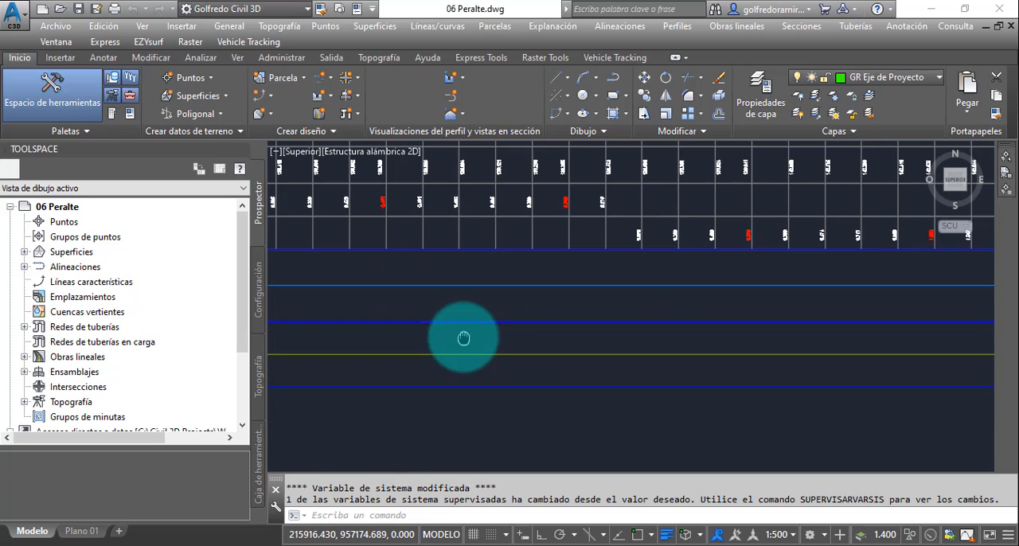
{"action": "left_click_drag", "start_coordinate": [798, 331], "coordinate": [515, 340]}
{"action": "middle_click_drag", "start_coordinate": [859, 350], "coordinate": [495, 348]}
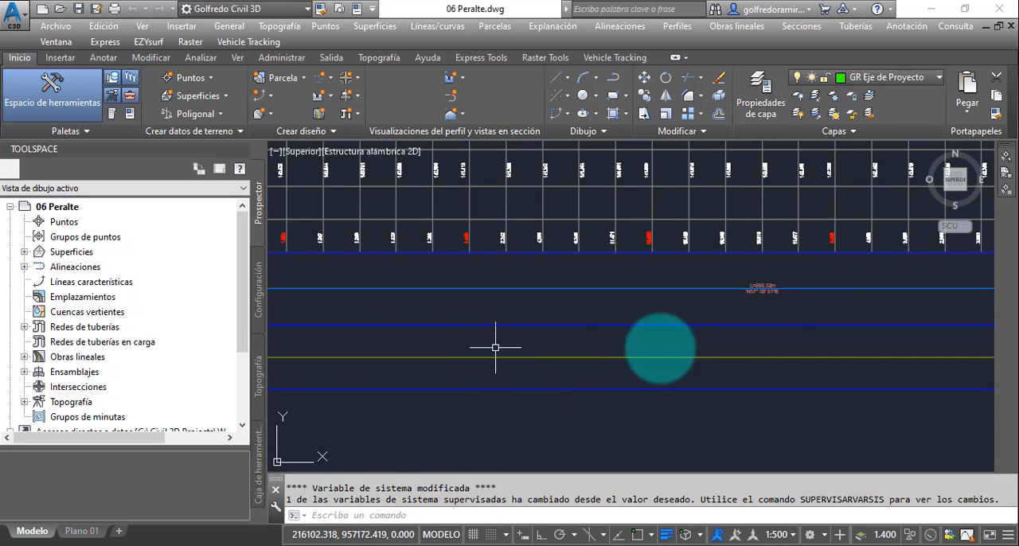
{"action": "scroll", "coordinate": [717, 337], "scroll_direction": "down", "scroll_amount": 4}
{"action": "middle_click_drag", "start_coordinate": [838, 336], "coordinate": [553, 340]}
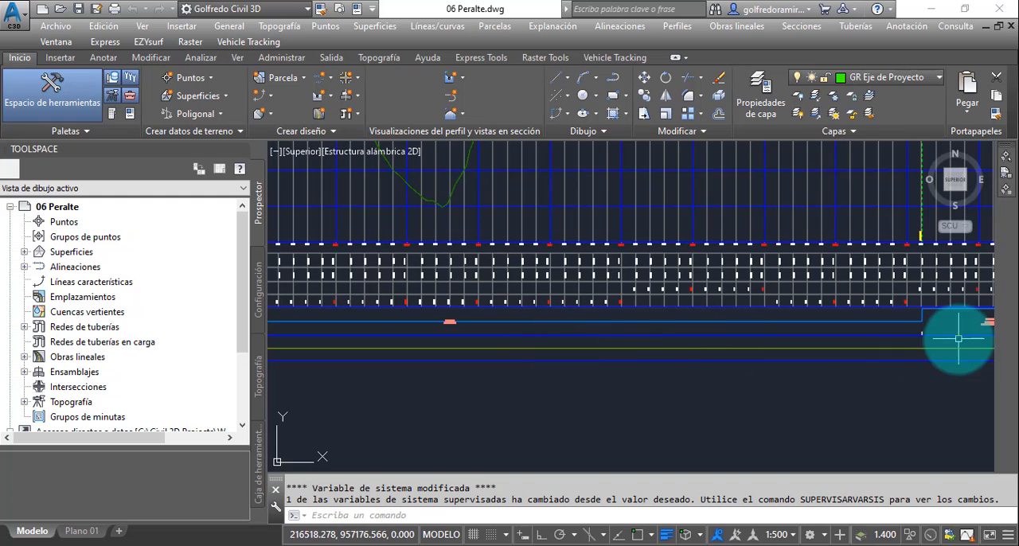
{"action": "middle_click_drag", "start_coordinate": [953, 338], "coordinate": [638, 337]}
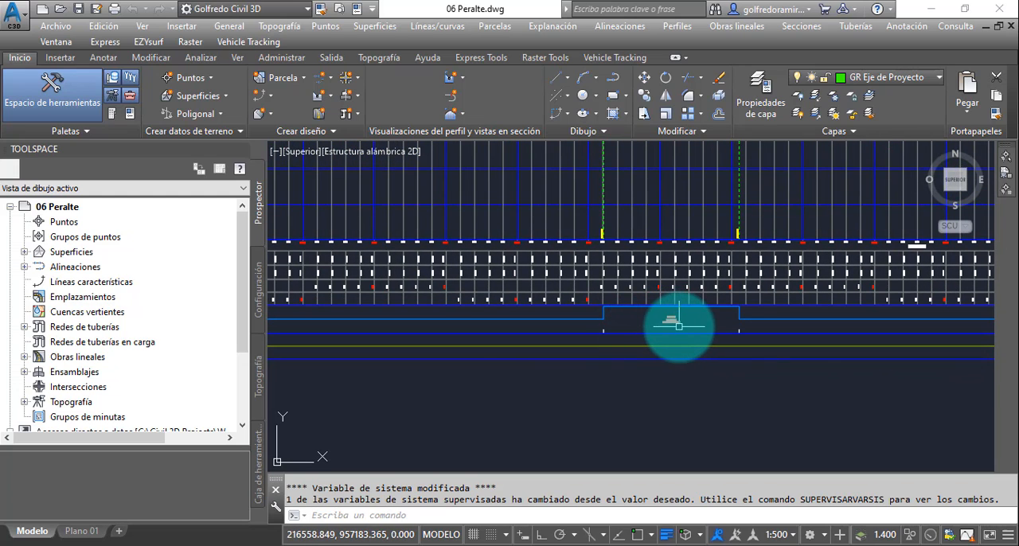
{"action": "scroll", "coordinate": [680, 323], "scroll_direction": "up", "scroll_amount": 4}
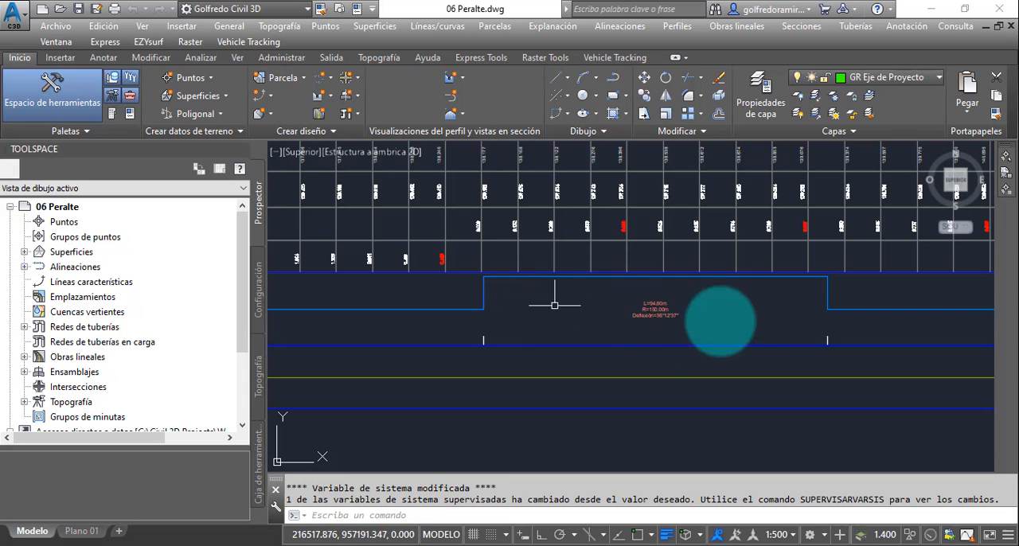
- Inspect the curve and superelevation bands along the whole profile view, including the spiral curve and the first curve's section
{"action": "scroll", "coordinate": [765, 327], "scroll_direction": "down", "scroll_amount": 6}
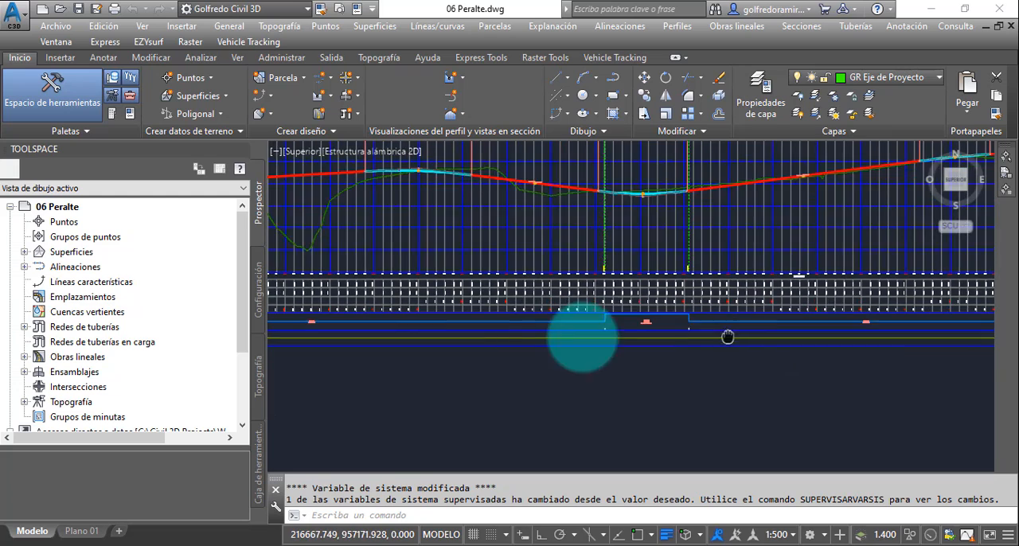
{"action": "middle_click_drag", "start_coordinate": [775, 358], "coordinate": [687, 341]}
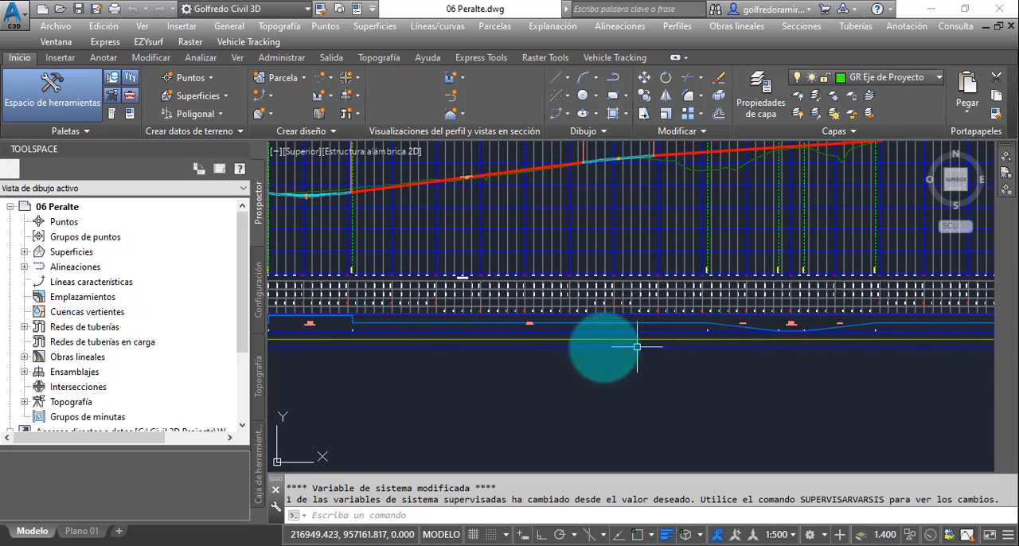
{"action": "middle_click_drag", "start_coordinate": [603, 342], "coordinate": [907, 349]}
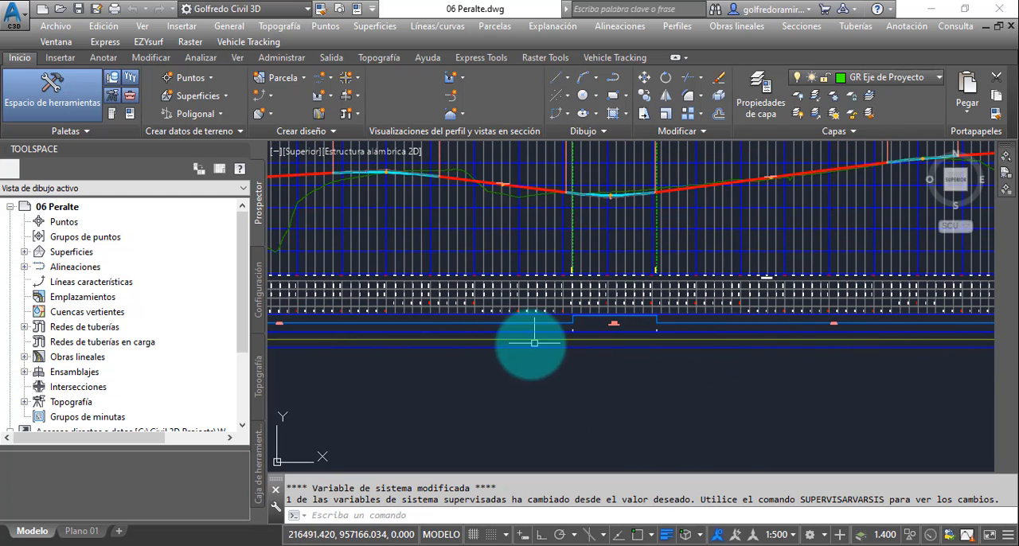
{"action": "mouse_move", "coordinate": [513, 344]}
{"action": "middle_mouse_down"}
{"action": "mouse_move", "coordinate": [455, 341]}
{"action": "mouse_move", "coordinate": [579, 354]}
{"action": "middle_mouse_up"}
{"action": "middle_click_drag", "start_coordinate": [751, 359], "coordinate": [645, 357]}
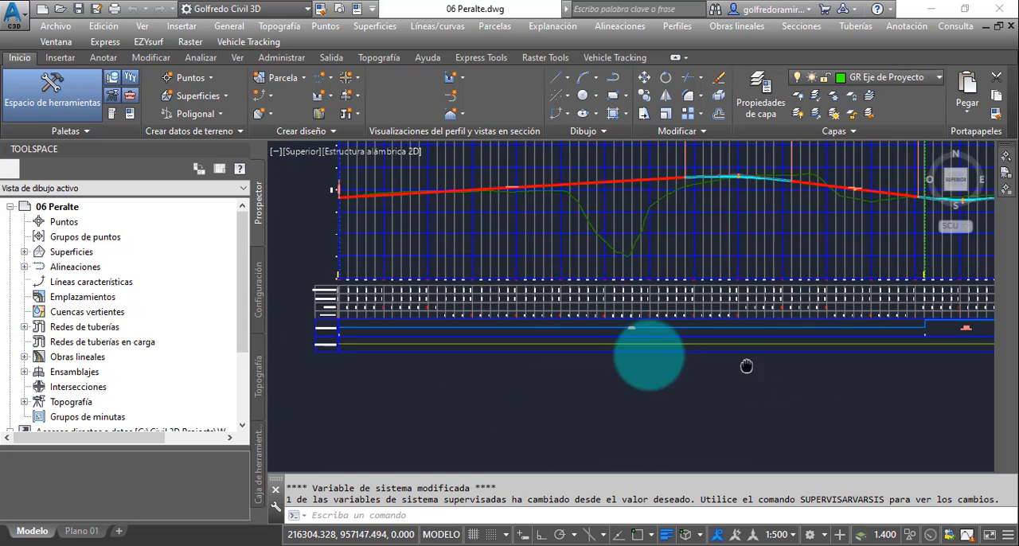
{"action": "middle_click_drag", "start_coordinate": [824, 356], "coordinate": [743, 360]}
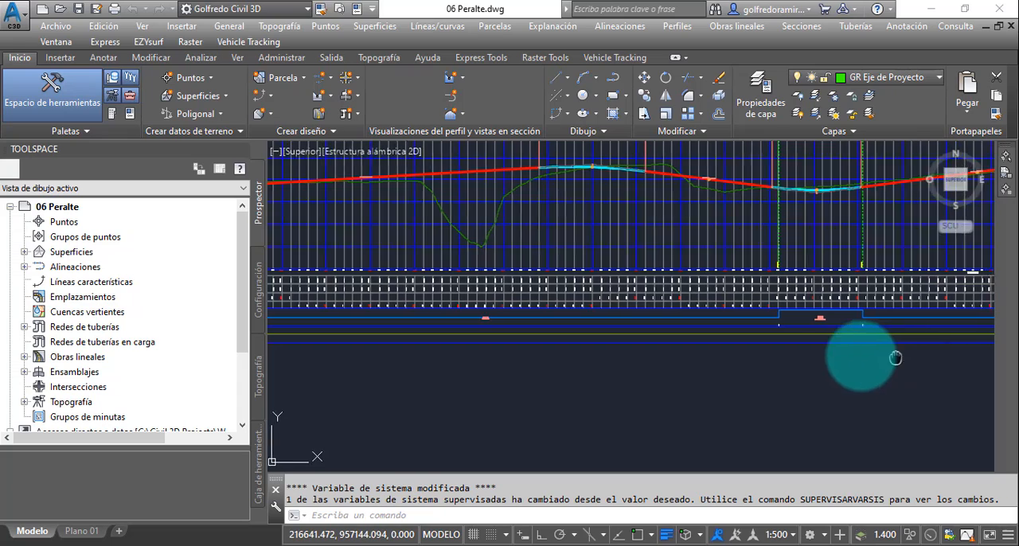
{"action": "middle_click_drag", "start_coordinate": [894, 358], "coordinate": [621, 354]}
{"action": "middle_click_drag", "start_coordinate": [820, 368], "coordinate": [609, 370]}
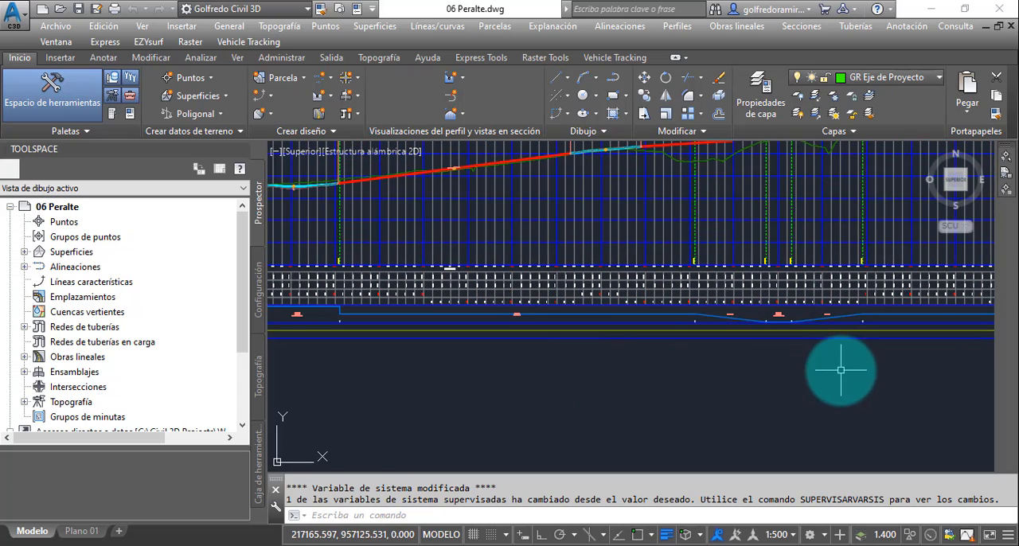
{"action": "middle_click_drag", "start_coordinate": [839, 369], "coordinate": [596, 366]}
{"action": "middle_click_drag", "start_coordinate": [800, 355], "coordinate": [653, 353]}
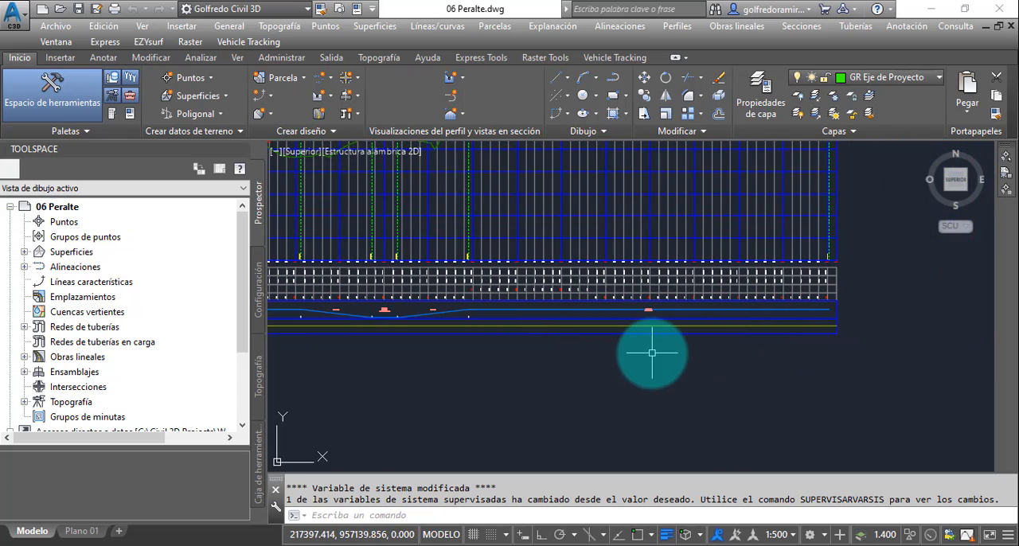
{"action": "scroll", "coordinate": [718, 363], "scroll_direction": "down", "scroll_amount": 3}
{"action": "middle_click_drag", "start_coordinate": [523, 358], "coordinate": [757, 357]}
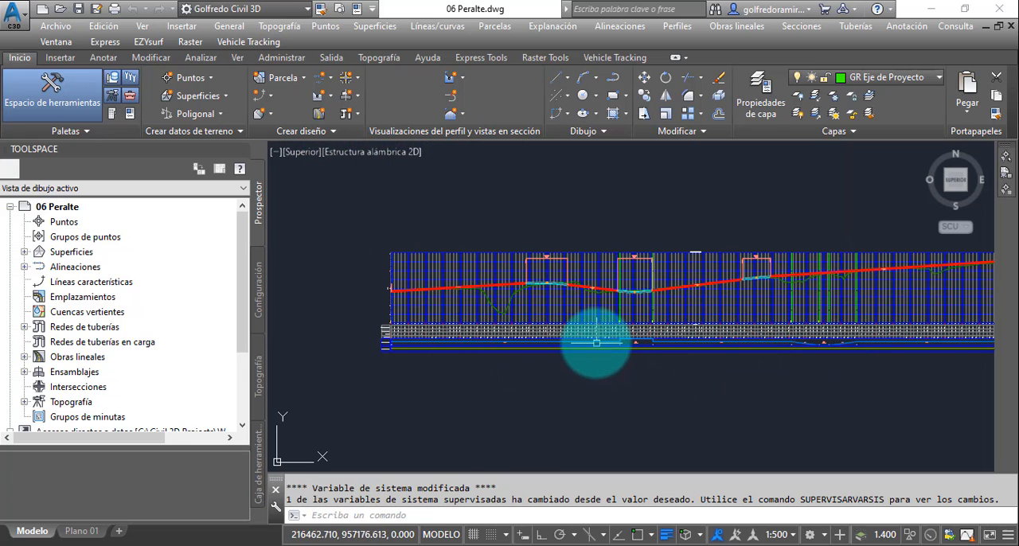
{"action": "scroll", "coordinate": [553, 353], "scroll_direction": "up", "scroll_amount": 3}
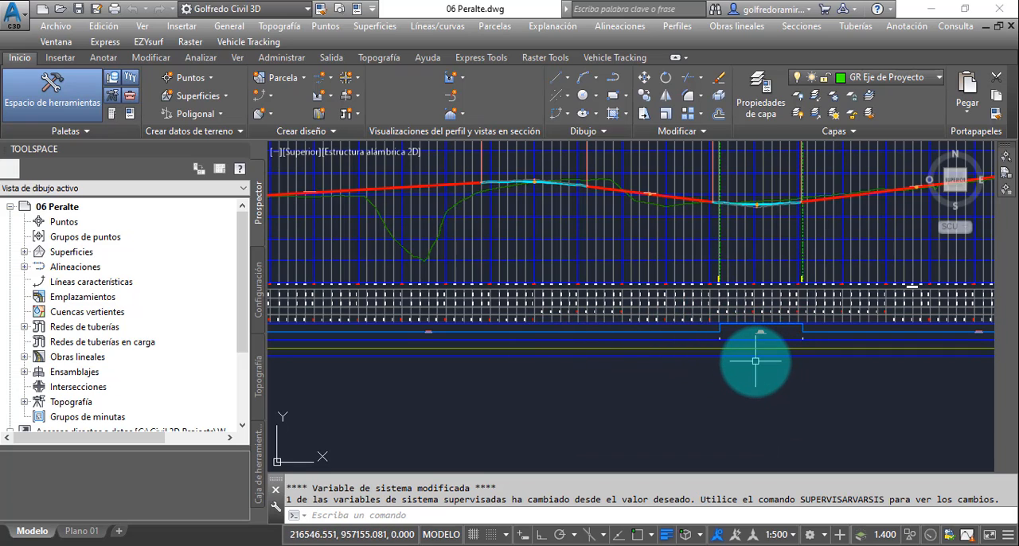
{"action": "scroll", "coordinate": [755, 361], "scroll_direction": "down", "scroll_amount": 2}
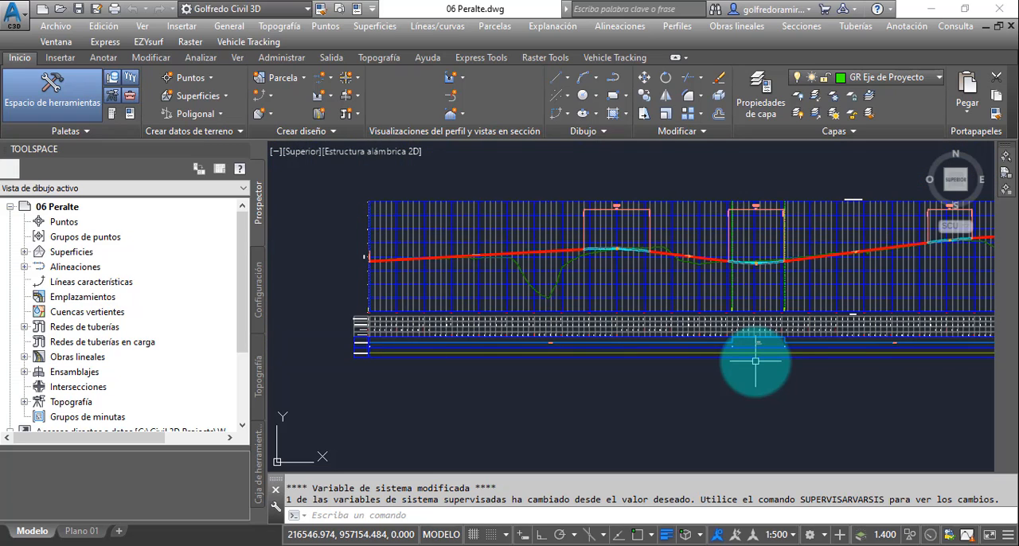
{"action": "middle_click_drag", "start_coordinate": [754, 360], "coordinate": [742, 363]}
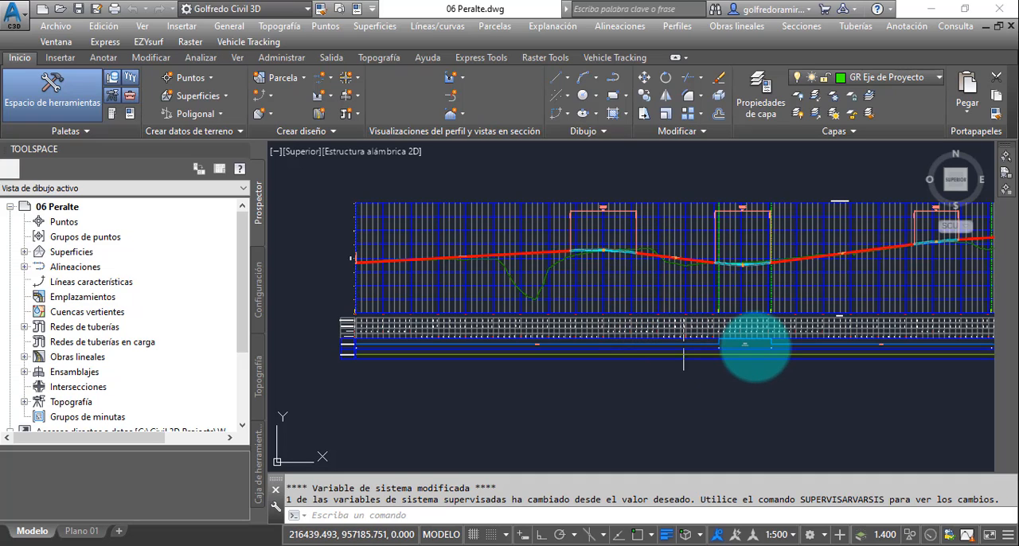
{"action": "mouse_move", "coordinate": [752, 346]}
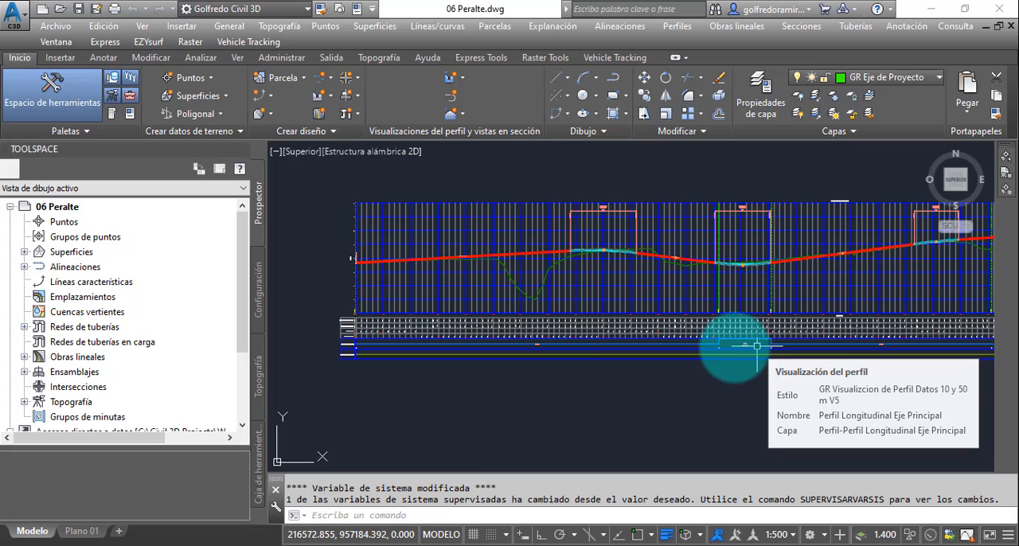
- Select the centreline alignment Eje Proyecto 1 in the drawing from the alignments listed for 06 Peralte
{"action": "scroll", "coordinate": [735, 346], "scroll_direction": "down", "scroll_amount": 5}
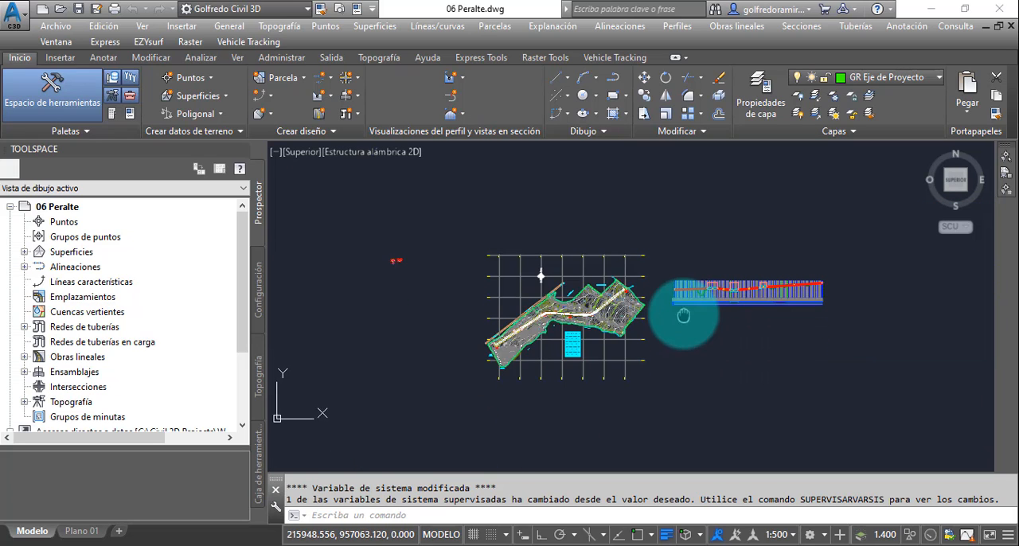
{"action": "scroll", "coordinate": [689, 313], "scroll_direction": "up", "scroll_amount": 4}
{"action": "scroll", "coordinate": [688, 317], "scroll_direction": "down", "scroll_amount": 2}
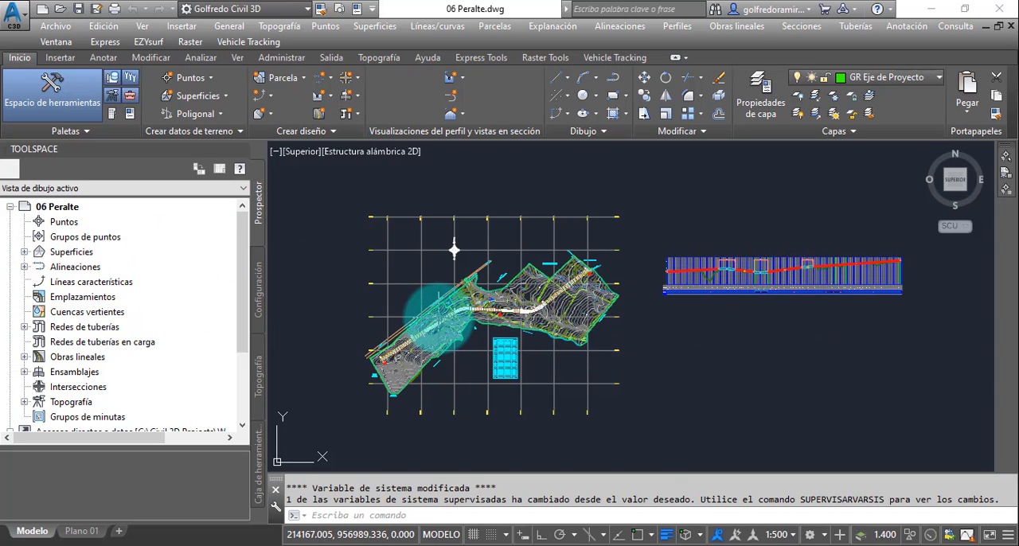
{"action": "scroll", "coordinate": [421, 307], "scroll_direction": "up", "scroll_amount": 8}
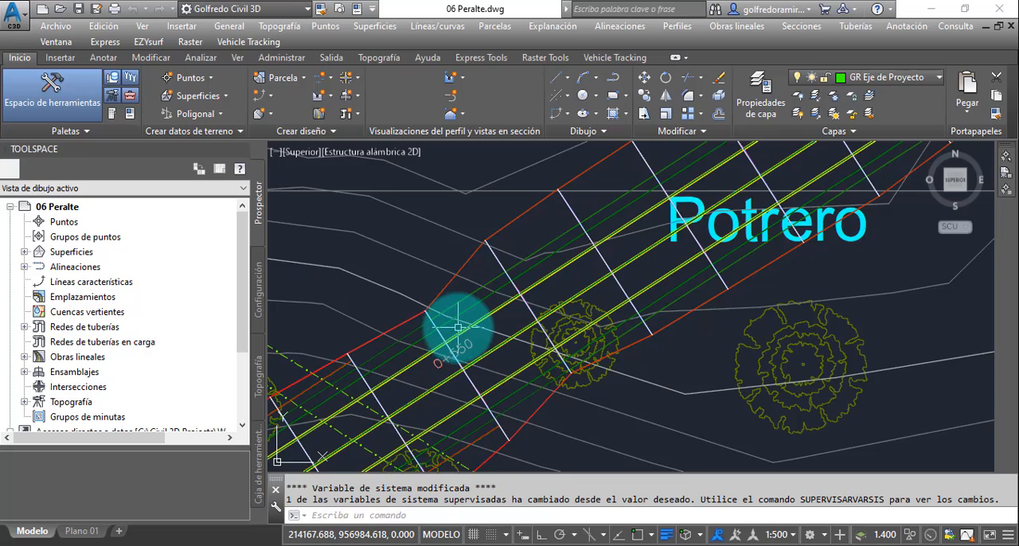
{"action": "scroll", "coordinate": [453, 327], "scroll_direction": "down", "scroll_amount": 8}
{"action": "scroll", "coordinate": [457, 326], "scroll_direction": "down", "scroll_amount": 2}
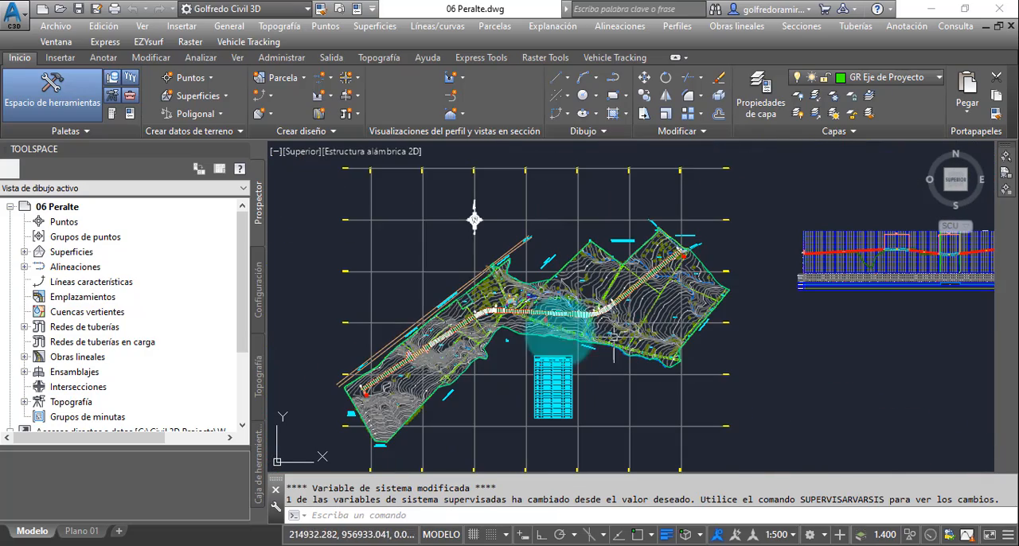
{"action": "left_click", "coordinate": [25, 268]}
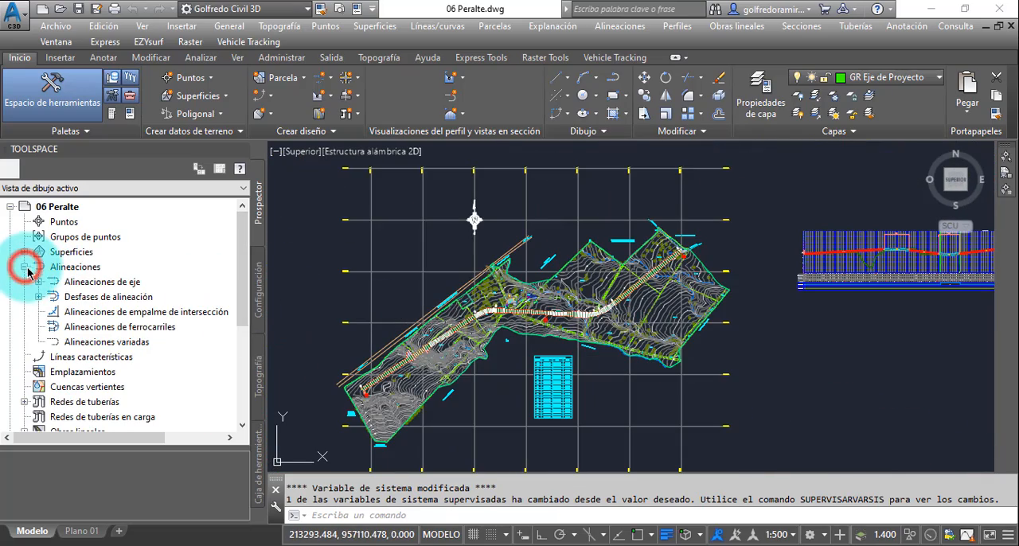
{"action": "left_click", "coordinate": [38, 281]}
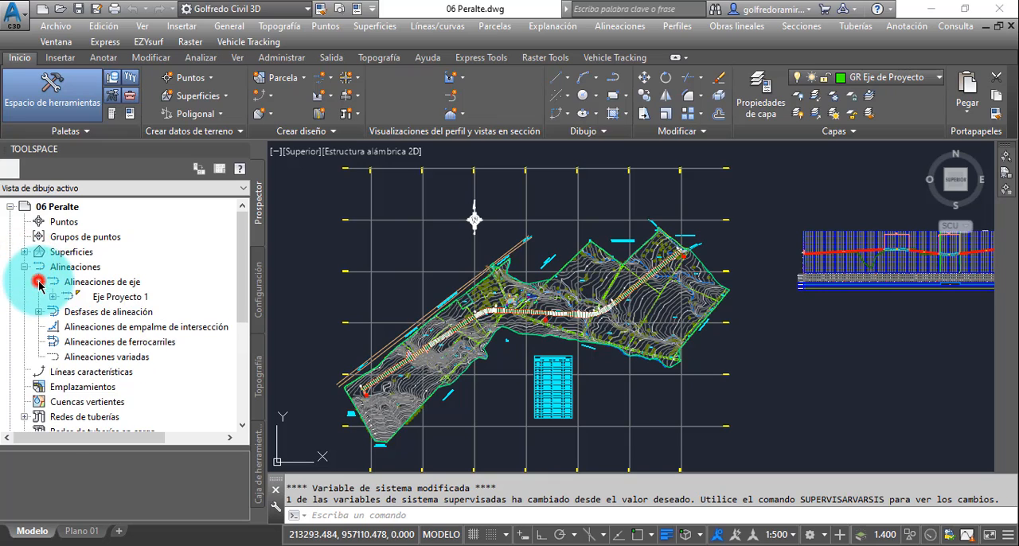
{"action": "left_click", "coordinate": [119, 297]}
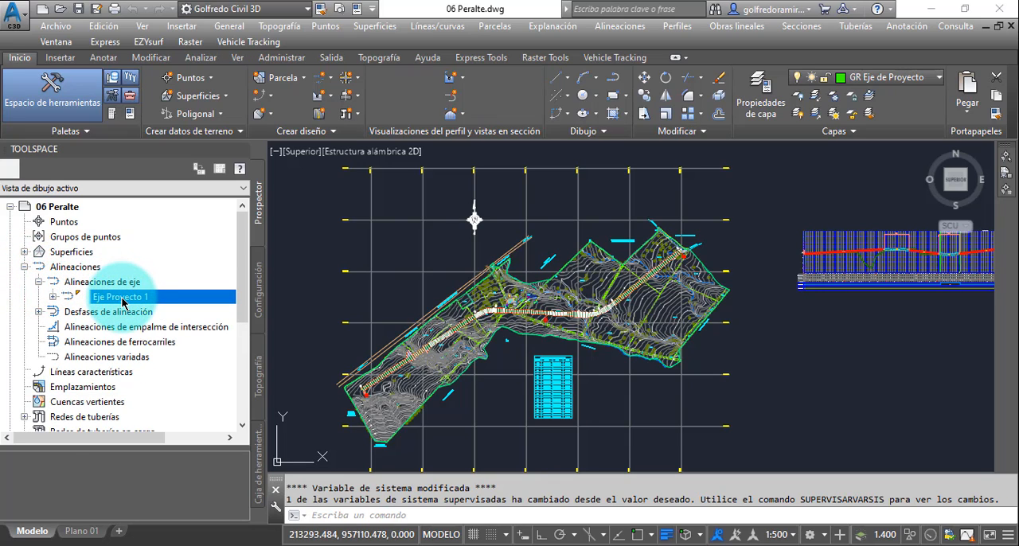
{"action": "right_click", "coordinate": [121, 299]}
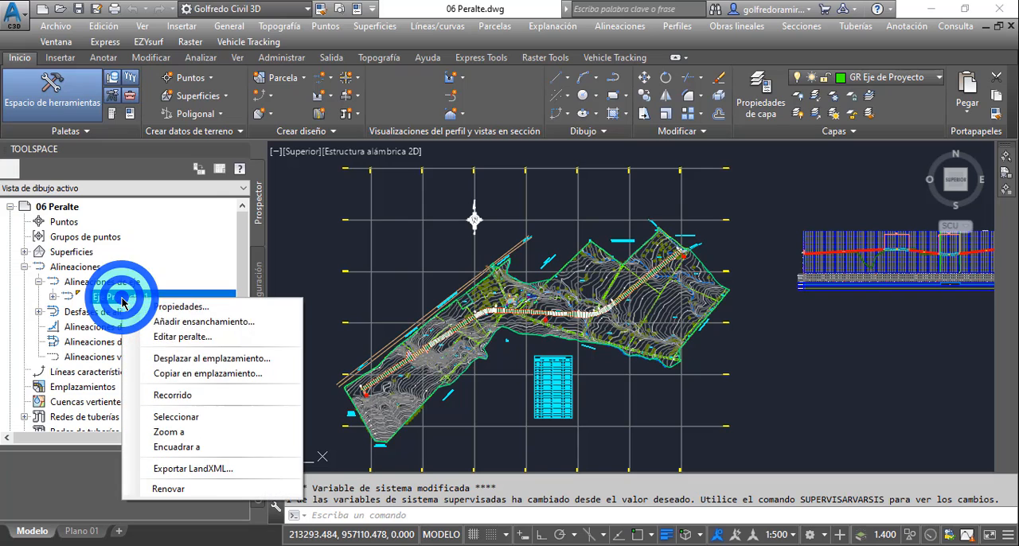
{"action": "left_click", "coordinate": [185, 418]}
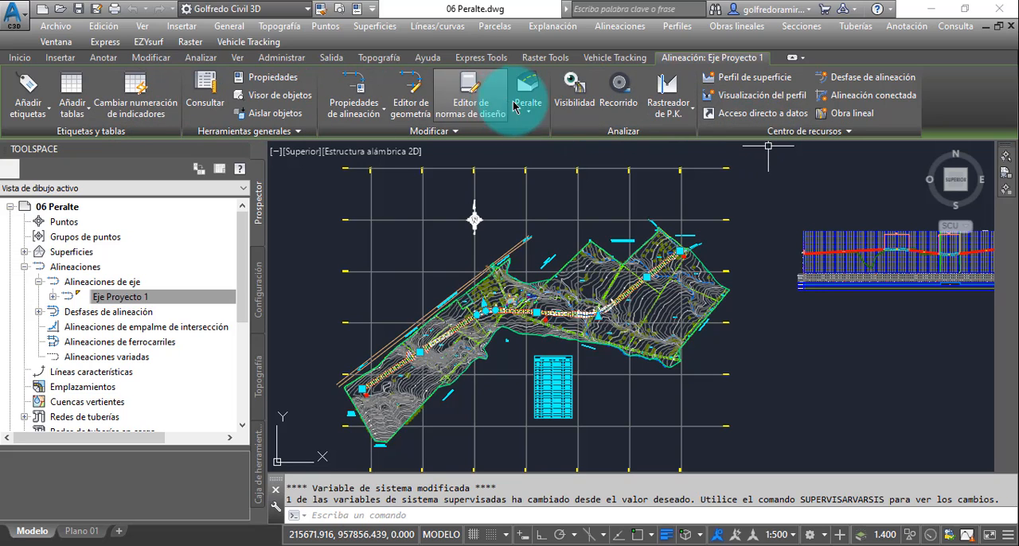
- Start calculating superelevation for the selected alignment, choosing to calculate it now with the superelevation wizard
{"action": "mouse_move", "coordinate": [532, 172]}
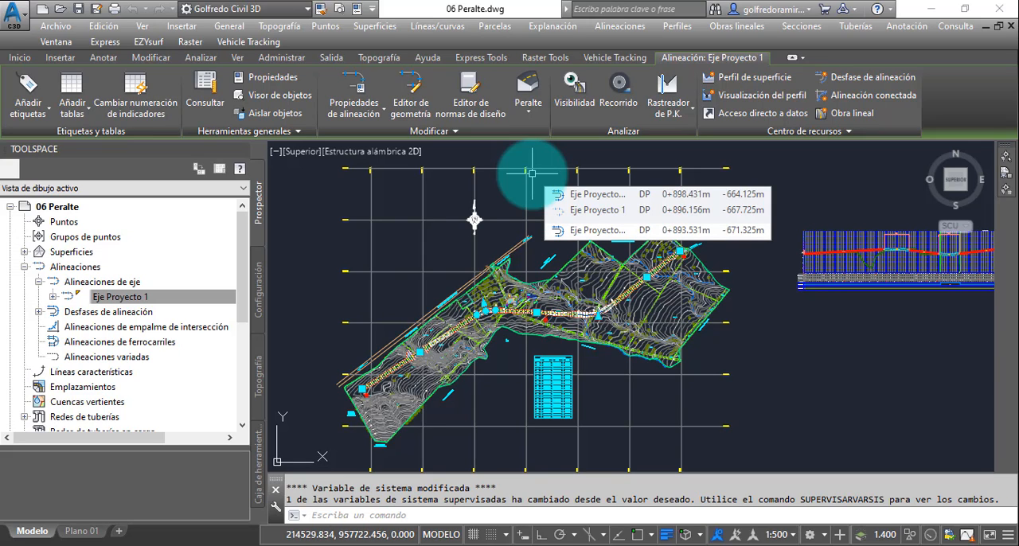
{"action": "left_click", "coordinate": [528, 116]}
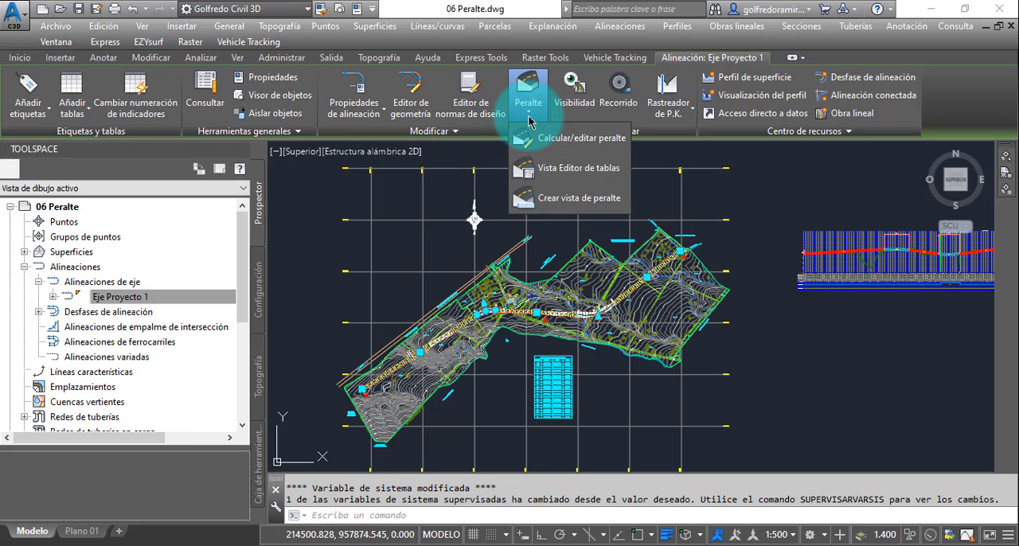
{"action": "left_click", "coordinate": [574, 140]}
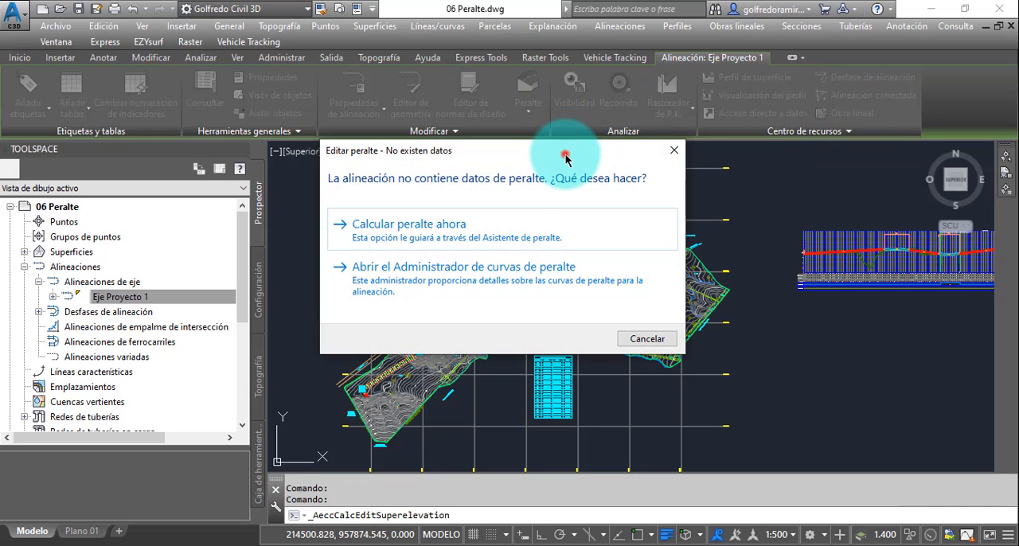
{"action": "left_click_drag", "start_coordinate": [565, 154], "coordinate": [602, 144]}
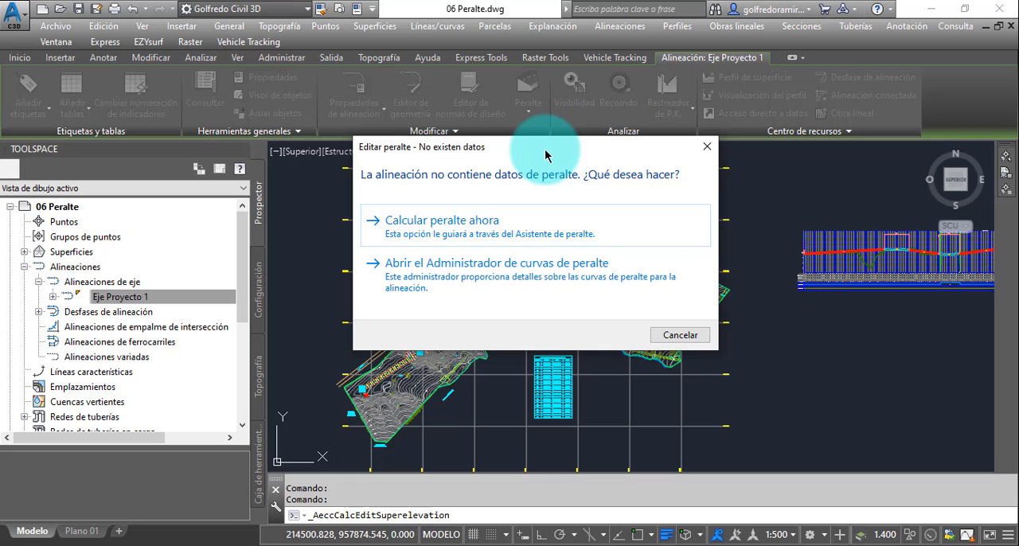
{"action": "left_click", "coordinate": [479, 231]}
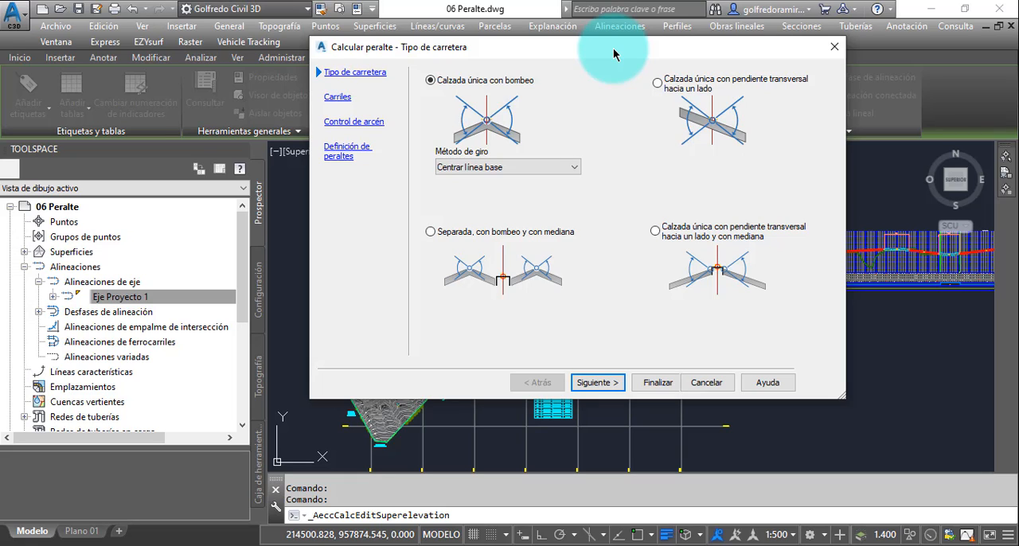
- Define the road type as Calzada única con bombeo with the Centrar línea base pivot method and continue to the lane settings
{"action": "left_click_drag", "start_coordinate": [613, 54], "coordinate": [613, 69]}
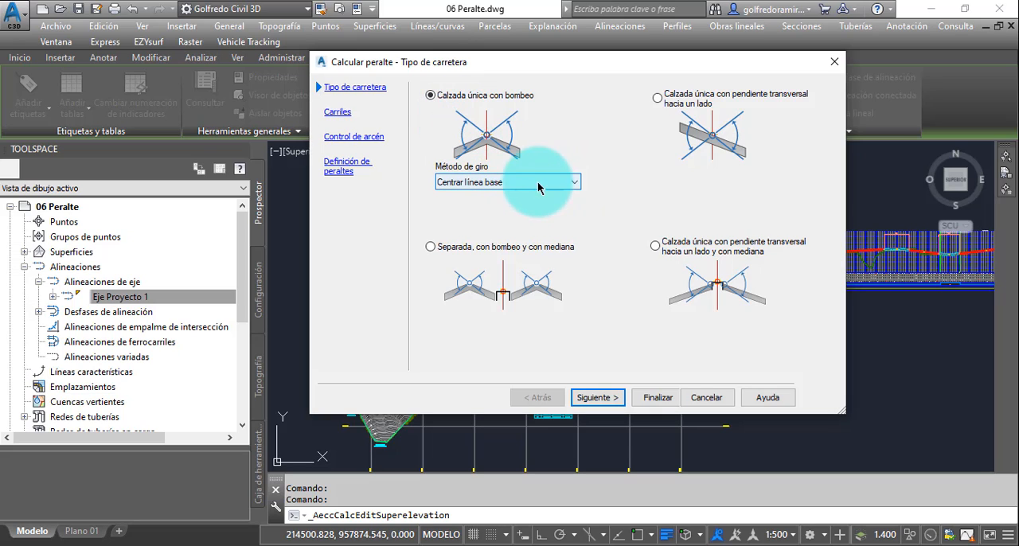
{"action": "left_click", "coordinate": [573, 183]}
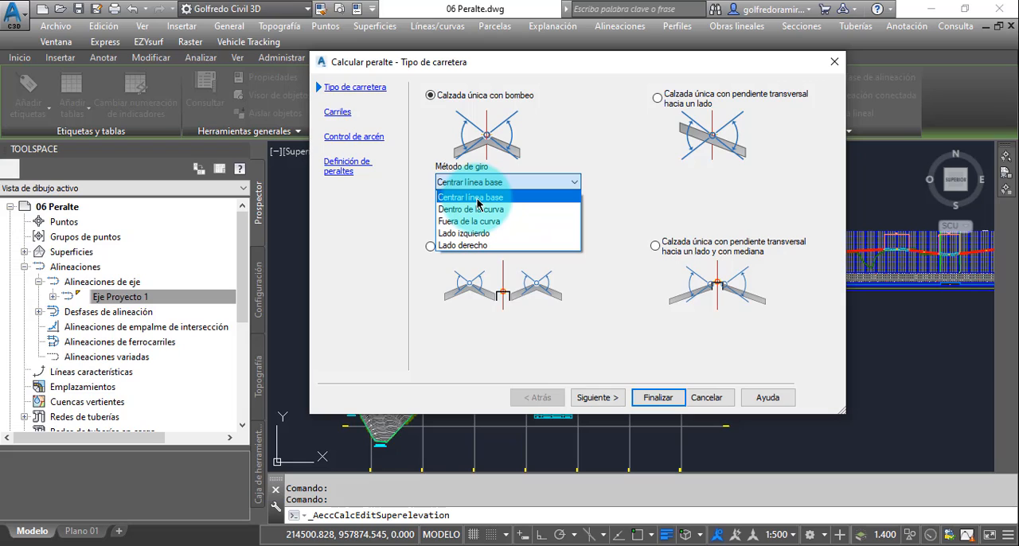
{"action": "left_click", "coordinate": [477, 199]}
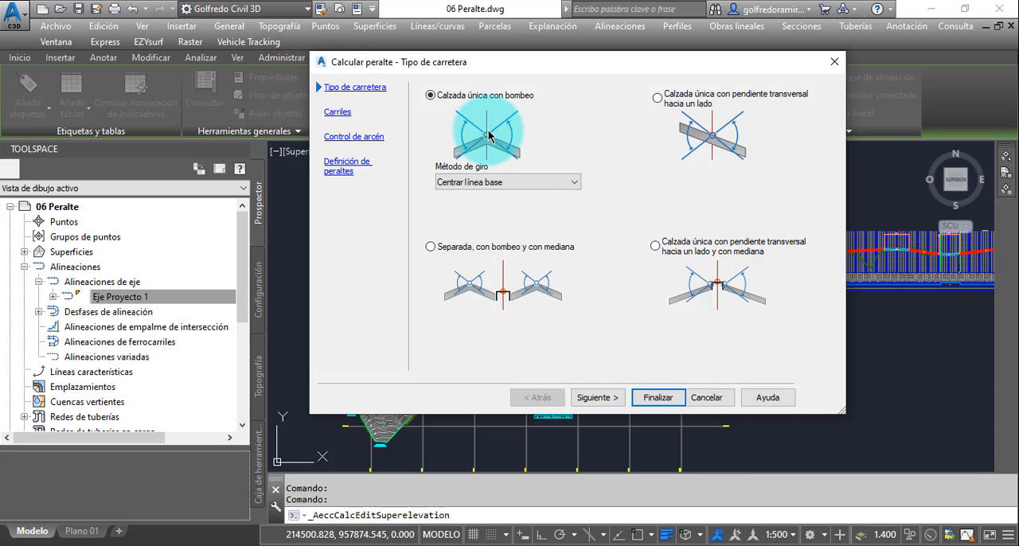
{"action": "left_click", "coordinate": [603, 398]}
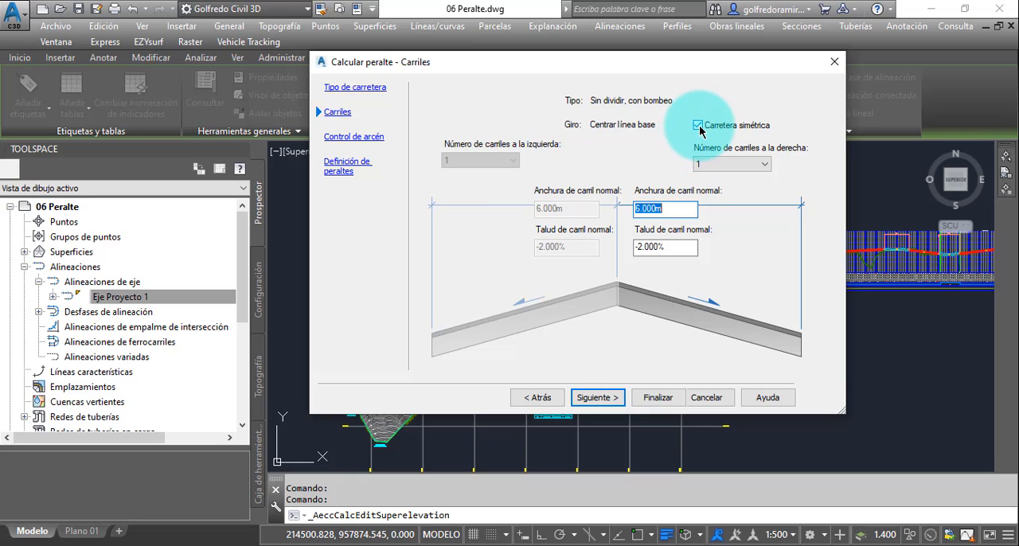
- Configure the symmetric road with one lane per side, 3.60 m normal width and -2% slope, and continue to shoulder control
{"action": "left_click", "coordinate": [765, 164]}
{"action": "left_click", "coordinate": [765, 164]}
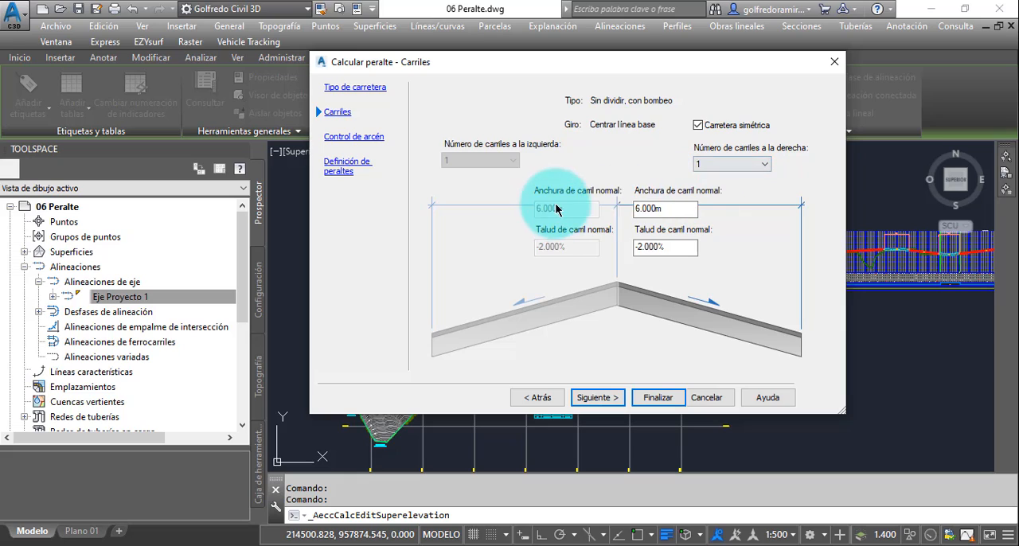
{"action": "double_click", "coordinate": [665, 209]}
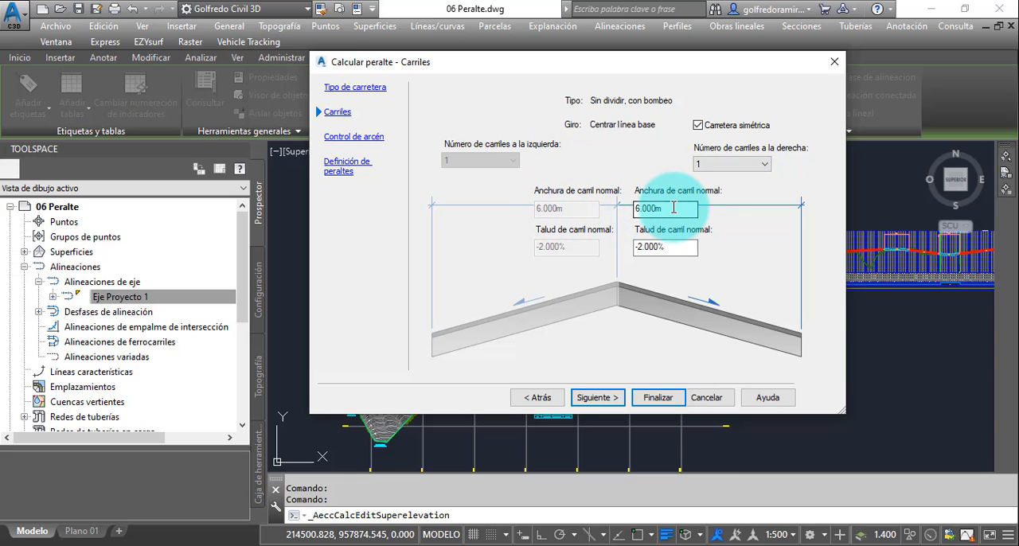
{"action": "double_click", "coordinate": [675, 208]}
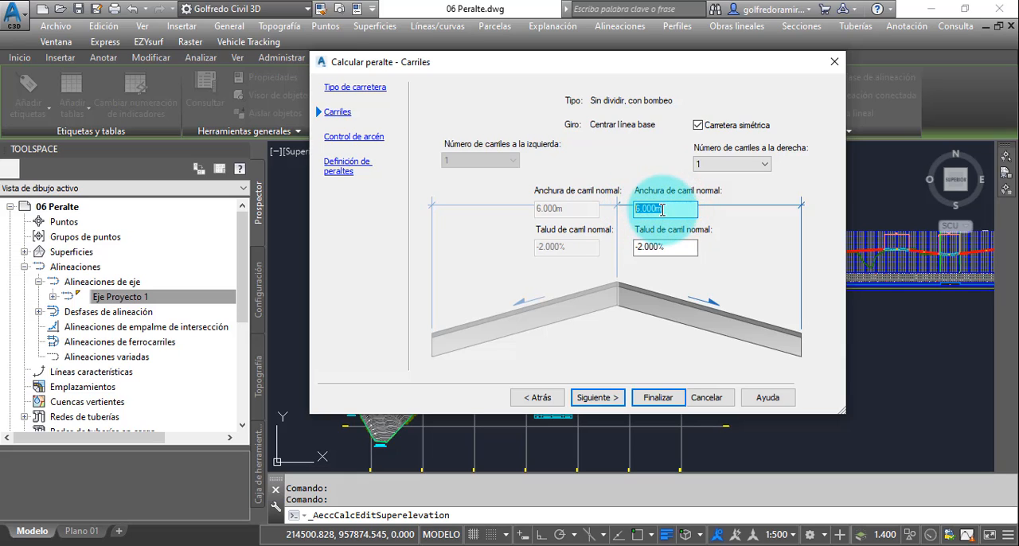
{"action": "left_click", "coordinate": [661, 210]}
{"action": "double_click", "coordinate": [661, 210]}
{"action": "type", "text": "3.60"}
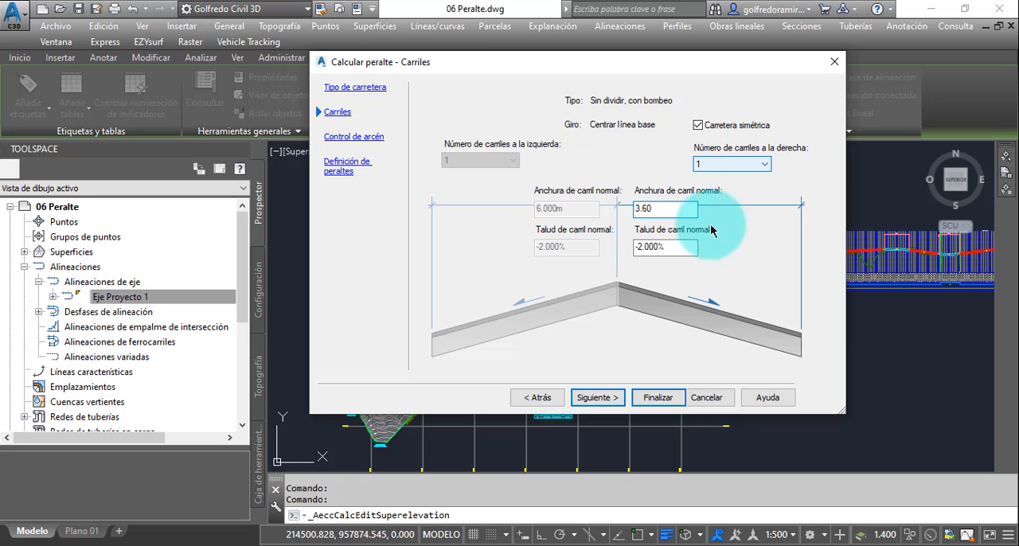
{"action": "left_click", "coordinate": [679, 252]}
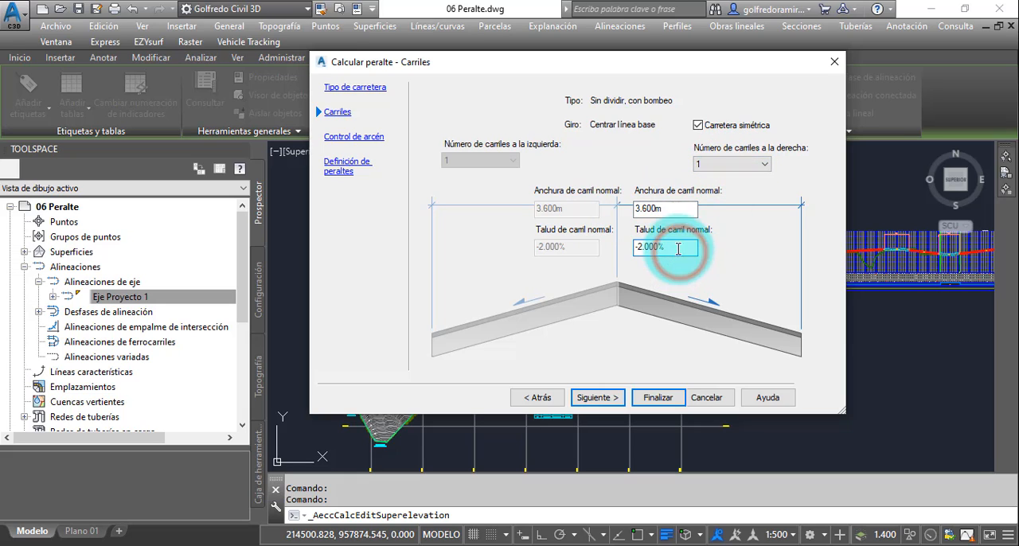
{"action": "left_click", "coordinate": [681, 248]}
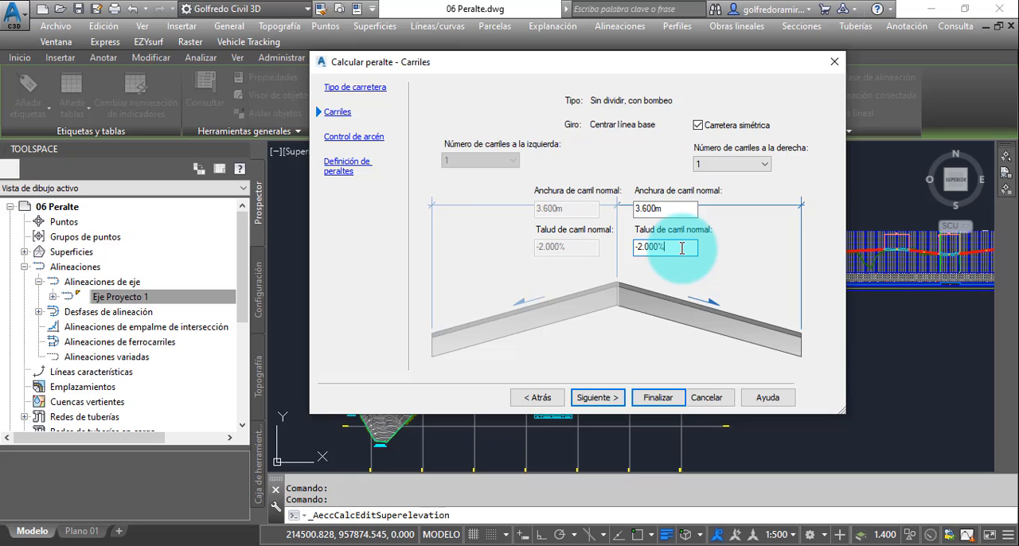
{"action": "left_click", "coordinate": [602, 398]}
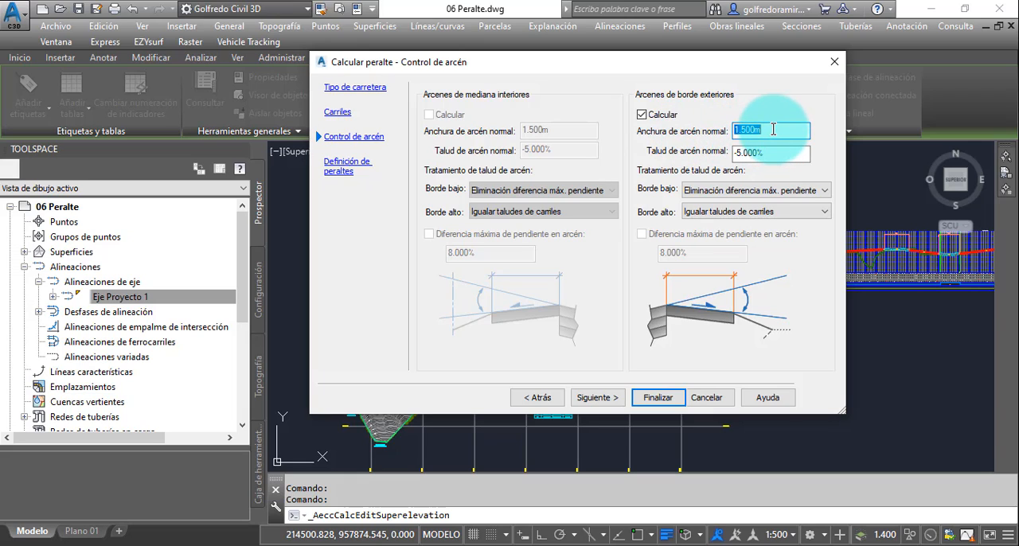
- Set the normal width of the outside edge shoulders to 1.80 m
{"action": "left_click_drag", "start_coordinate": [771, 130], "coordinate": [723, 132]}
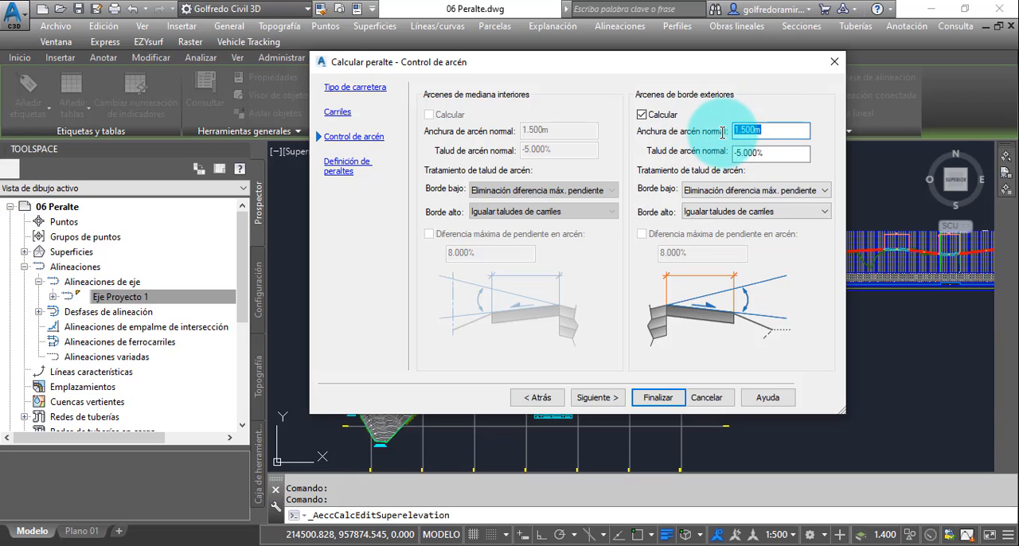
{"action": "type", "text": "1.80"}
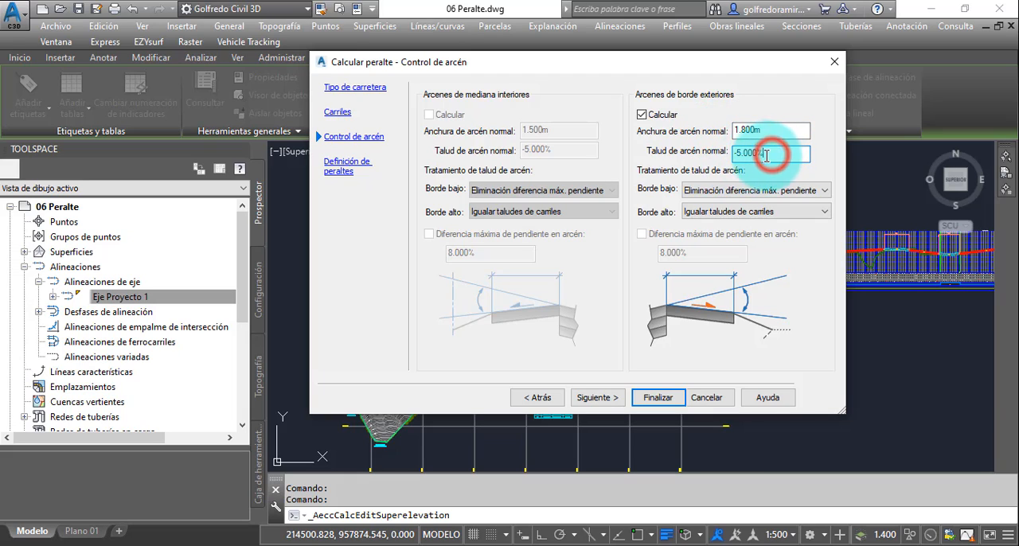
- Set the normal slope of the outside edge shoulders to -2% and continue to the superelevation definition
{"action": "left_click", "coordinate": [770, 153]}
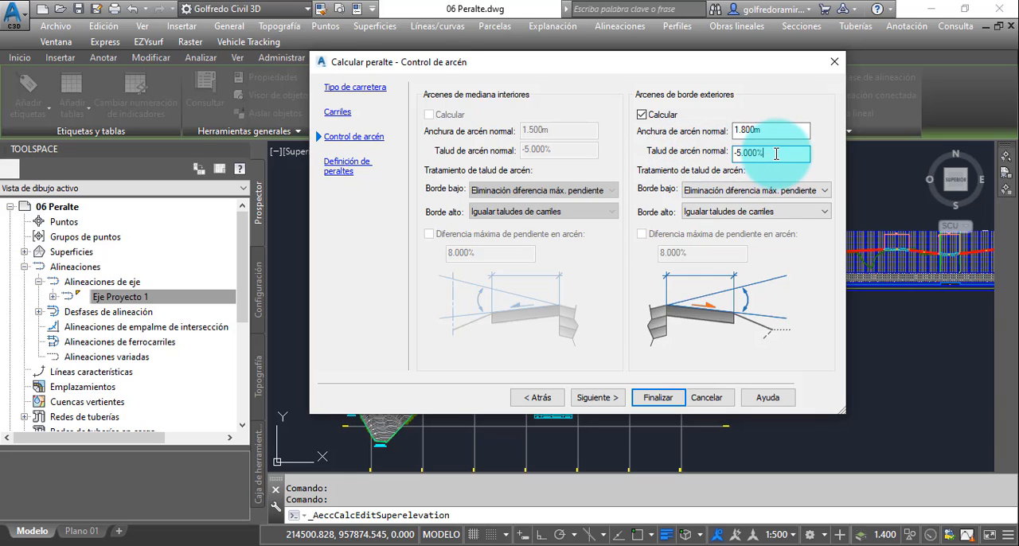
{"action": "left_click_drag", "start_coordinate": [774, 155], "coordinate": [729, 160]}
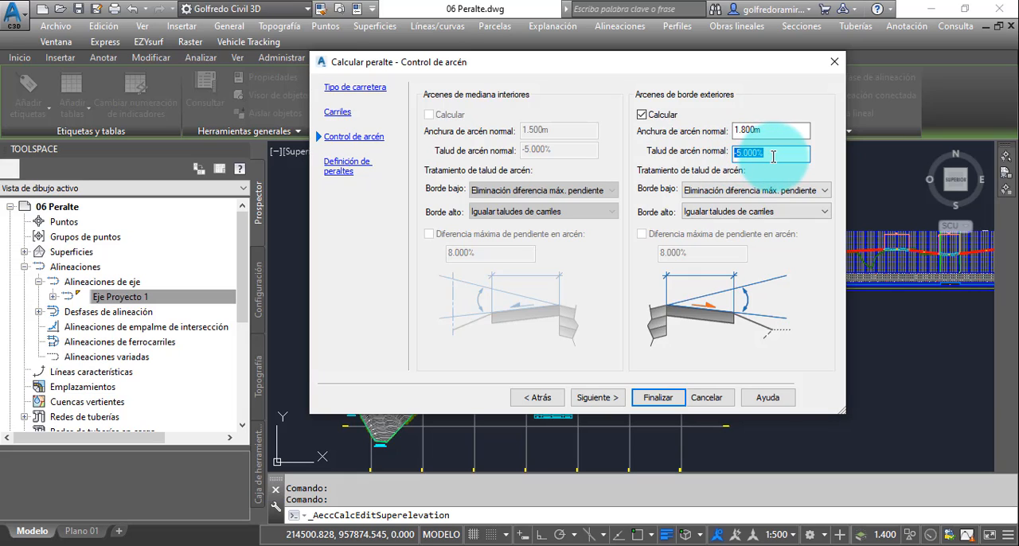
{"action": "left_click_drag", "start_coordinate": [772, 153], "coordinate": [725, 157]}
{"action": "type", "text": "-"}
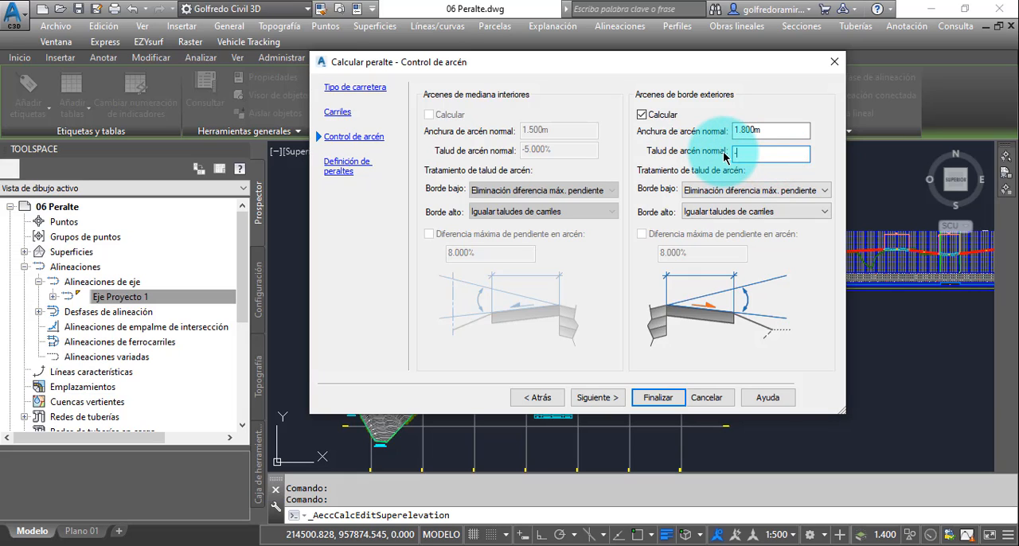
{"action": "type", "text": "2"}
{"action": "left_click", "coordinate": [769, 132]}
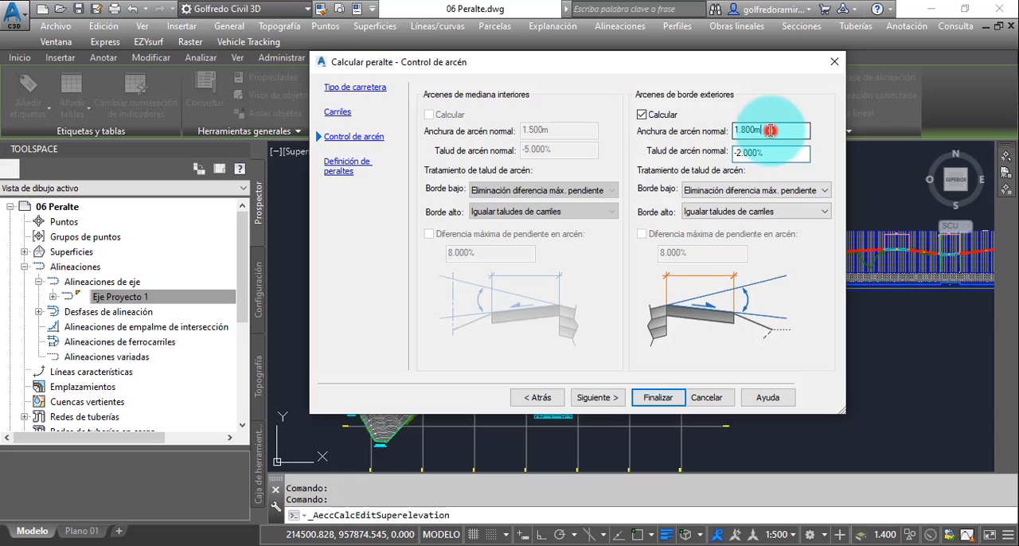
{"action": "double_click", "coordinate": [769, 154]}
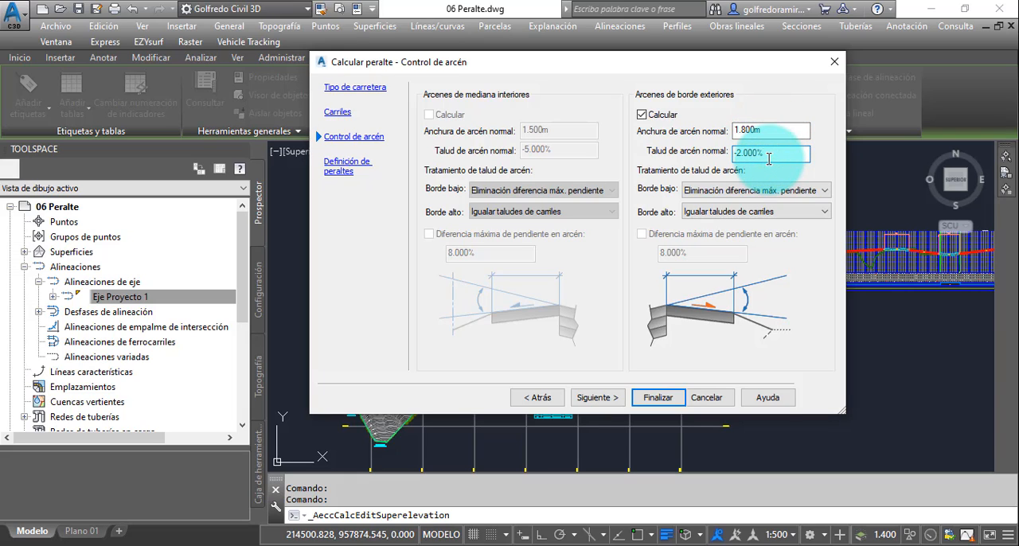
{"action": "left_click", "coordinate": [769, 158]}
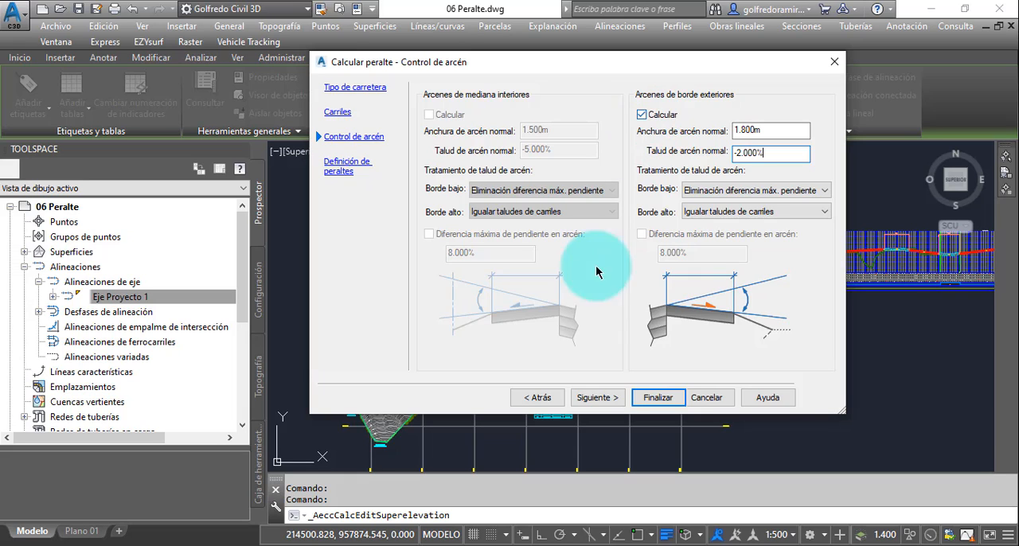
{"action": "left_click", "coordinate": [603, 398]}
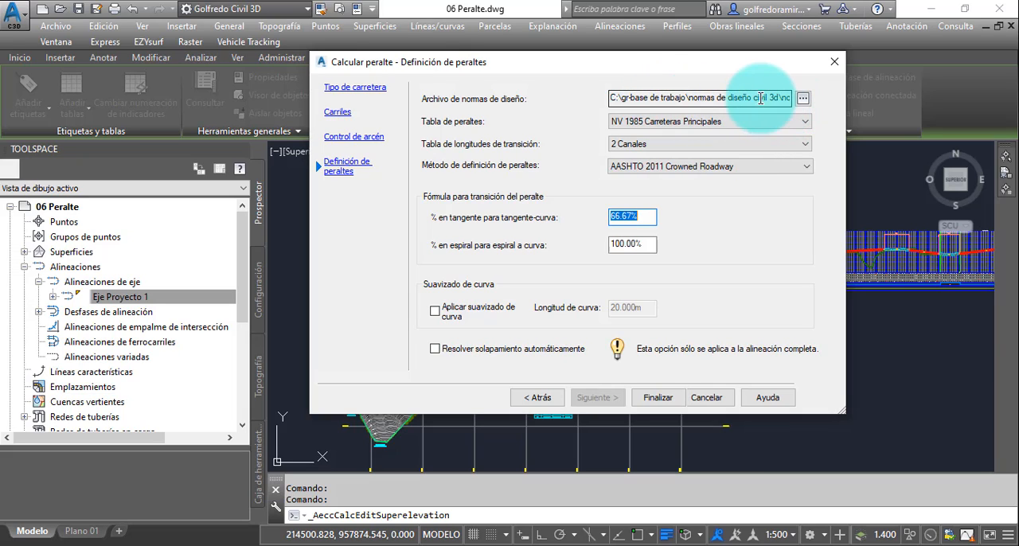
- Browse for a design standards file and look over the Mexican, Chilean and Central American standards in the Metric folder
{"action": "left_click", "coordinate": [804, 98]}
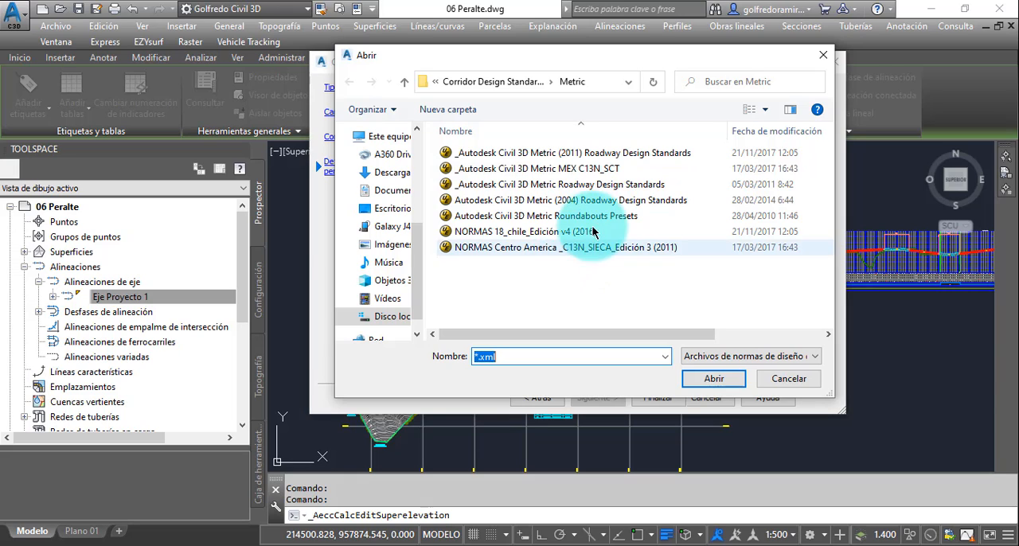
{"action": "left_click", "coordinate": [580, 170]}
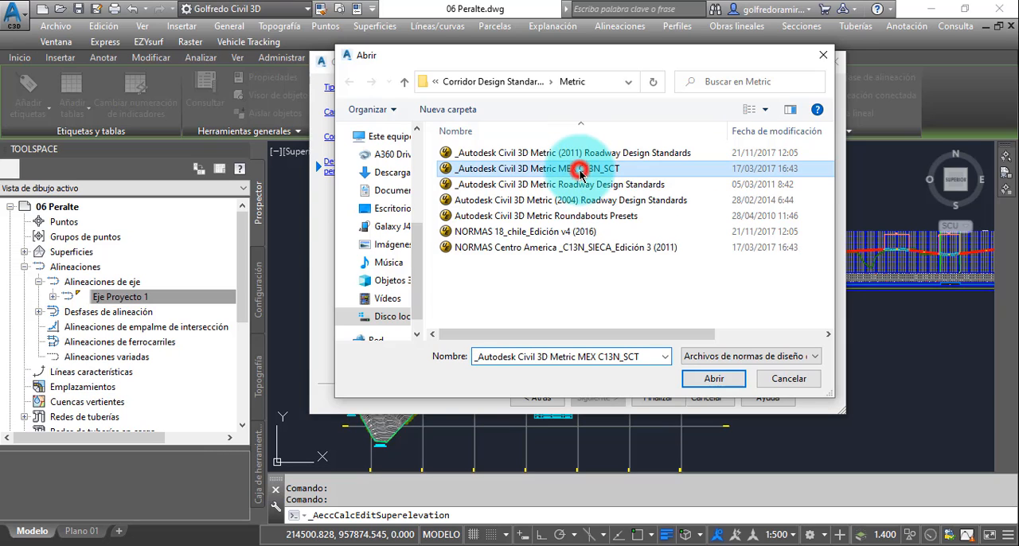
{"action": "left_click", "coordinate": [576, 232]}
{"action": "left_click", "coordinate": [581, 249]}
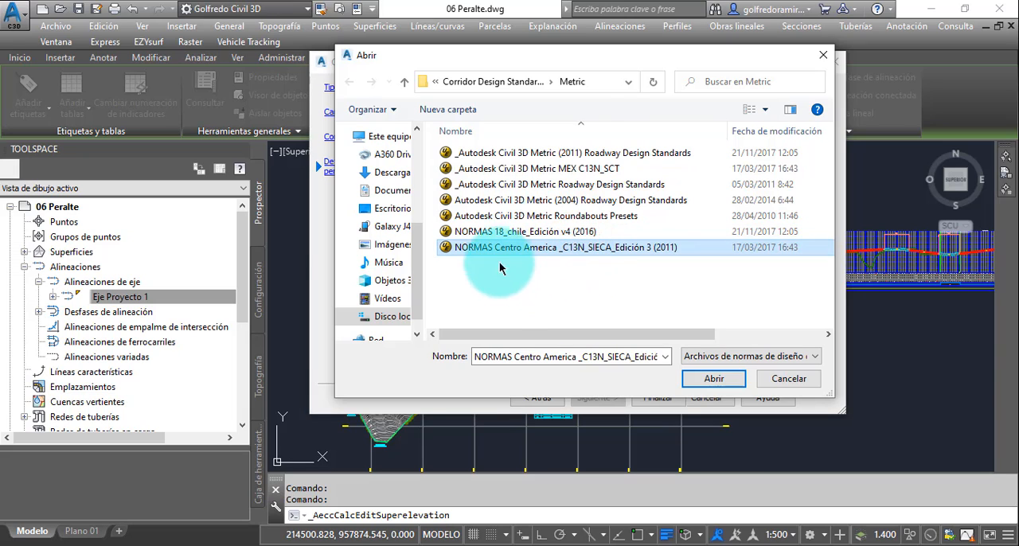
- Load Normas de Diseño Venezuela from C:\GR-Base de trabajo\Normas de Diseño Civil 3D as the design standards file
{"action": "left_click", "coordinate": [628, 83]}
{"action": "left_click", "coordinate": [628, 83]}
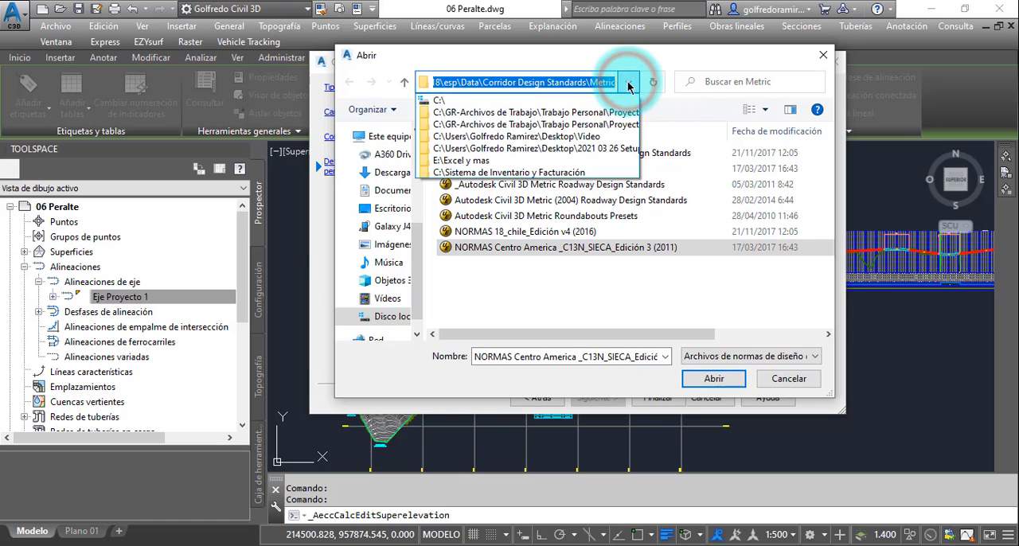
{"action": "left_click", "coordinate": [521, 99]}
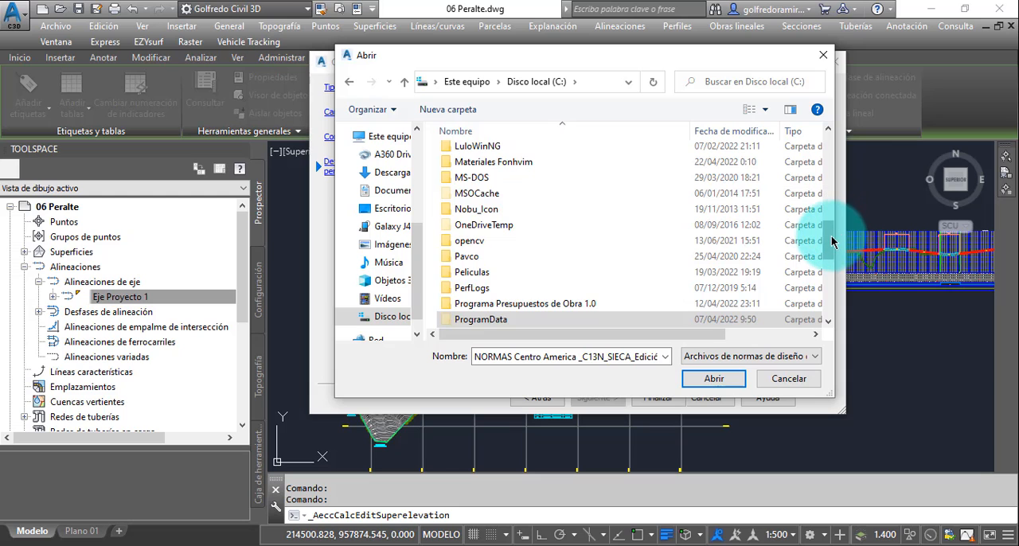
{"action": "left_click_drag", "start_coordinate": [829, 236], "coordinate": [828, 195]}
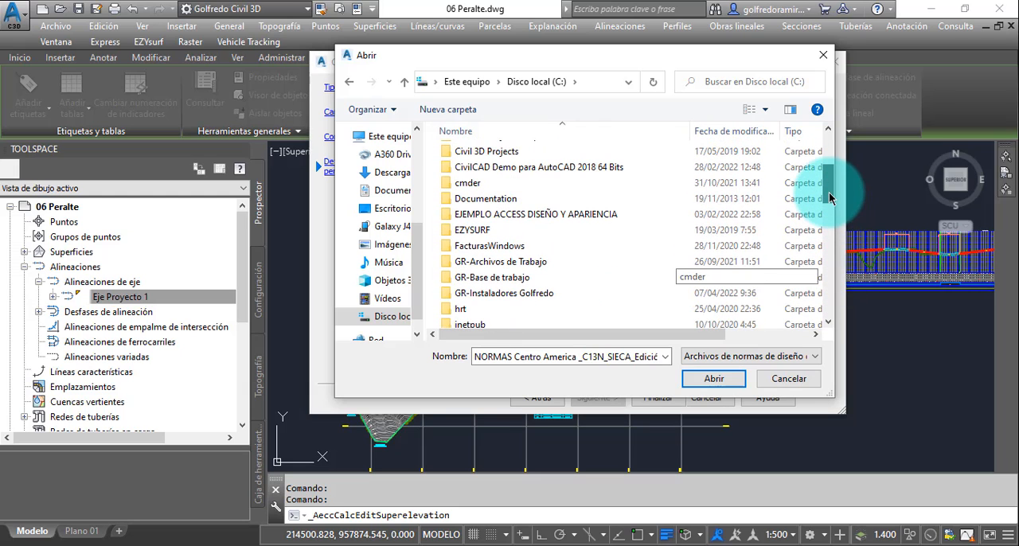
{"action": "double_click", "coordinate": [503, 280]}
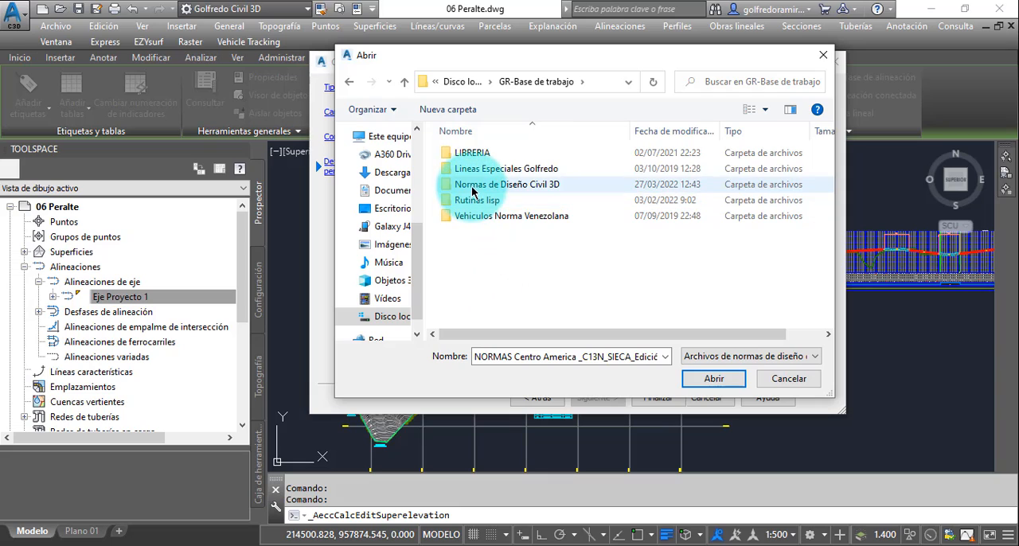
{"action": "double_click", "coordinate": [473, 188]}
{"action": "left_click", "coordinate": [480, 171]}
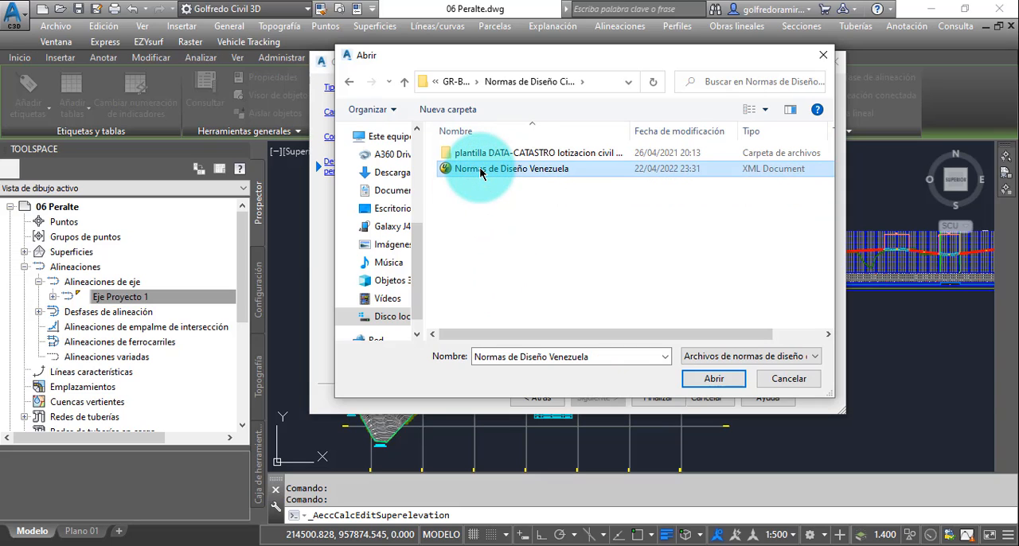
{"action": "left_click", "coordinate": [712, 379]}
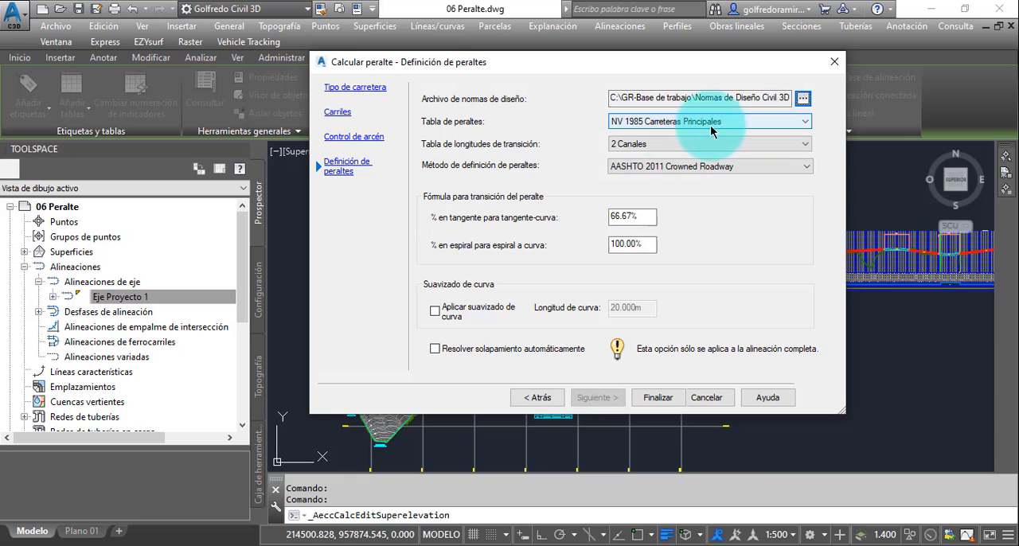
- Choose the NV 1985 Carreteras Principales superelevation table and consult the Valores Normales de Peralte y Curvatura slide in PowerPoint, returning to Civil 3D
{"action": "left_click", "coordinate": [802, 122]}
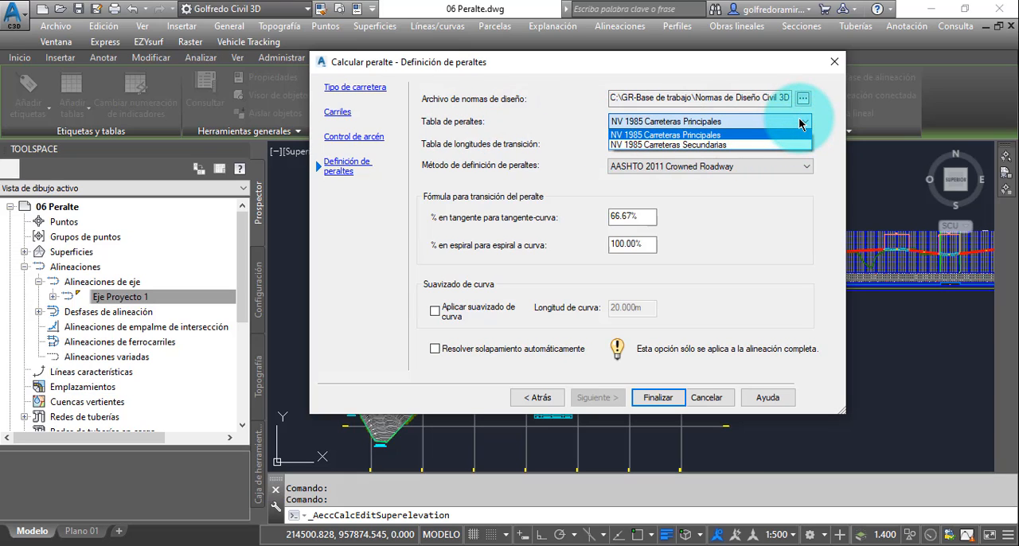
{"action": "left_click", "coordinate": [706, 135]}
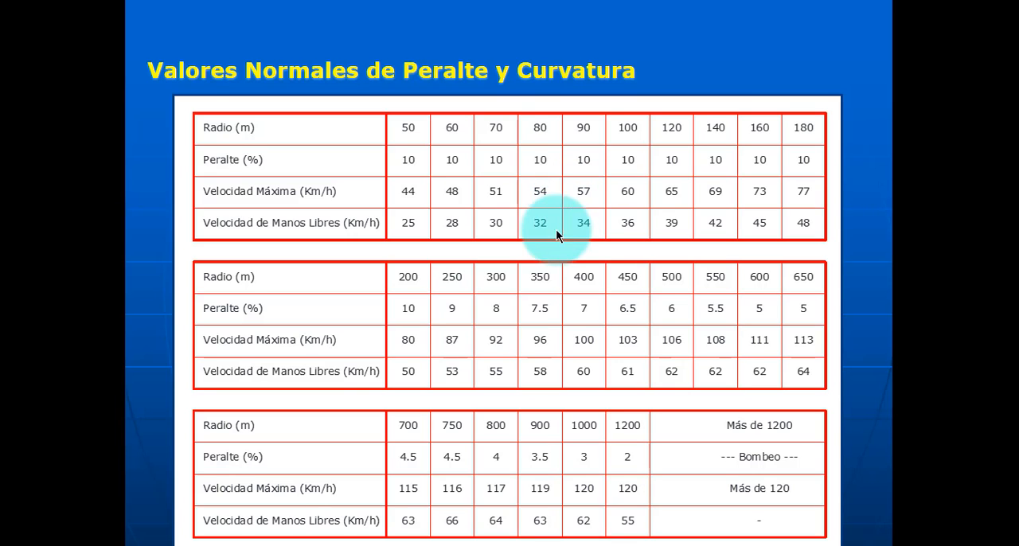
{"action": "key", "text": "Escape"}
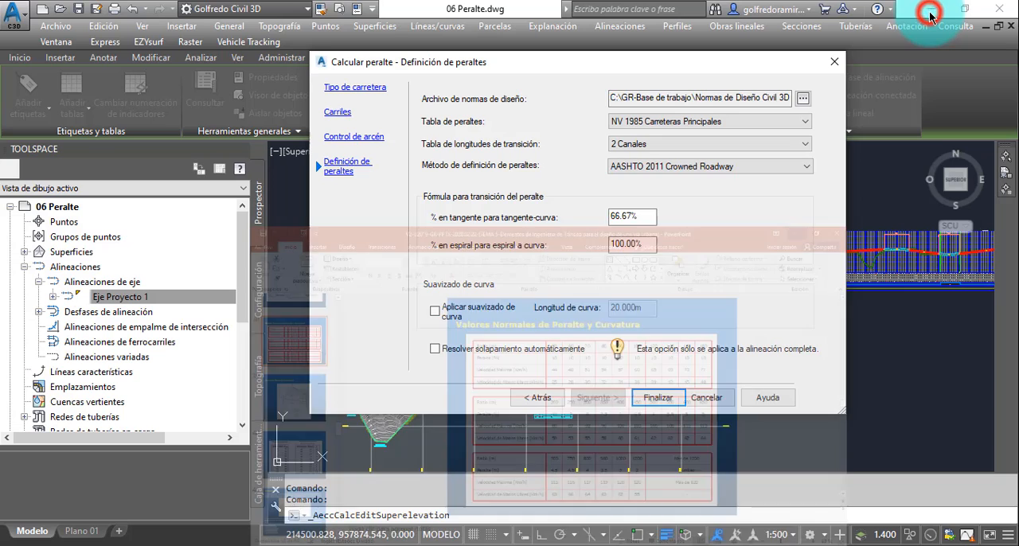
{"action": "left_click", "coordinate": [932, 12]}
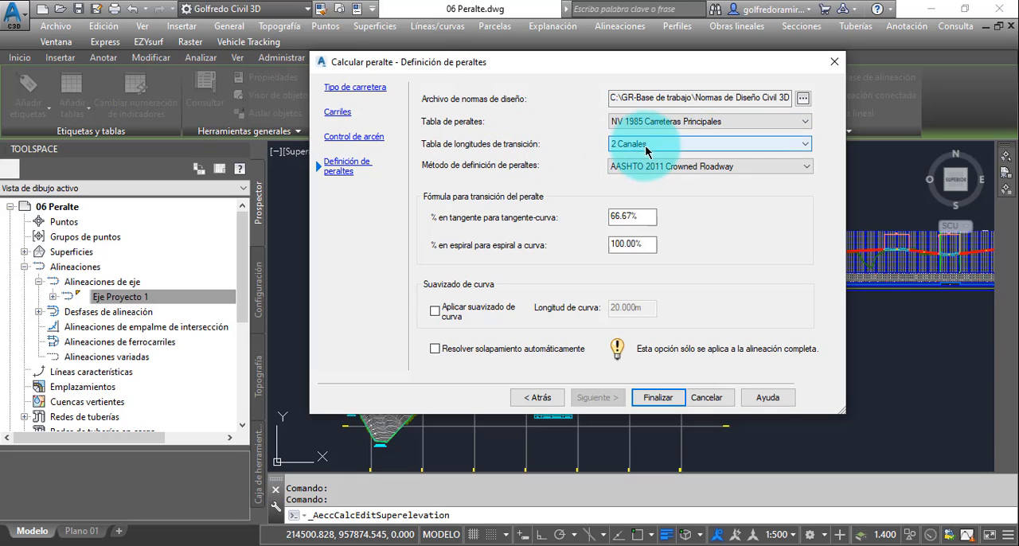
- Choose 2 Canales as the transition length table in the superelevation definition
{"action": "left_click", "coordinate": [722, 148]}
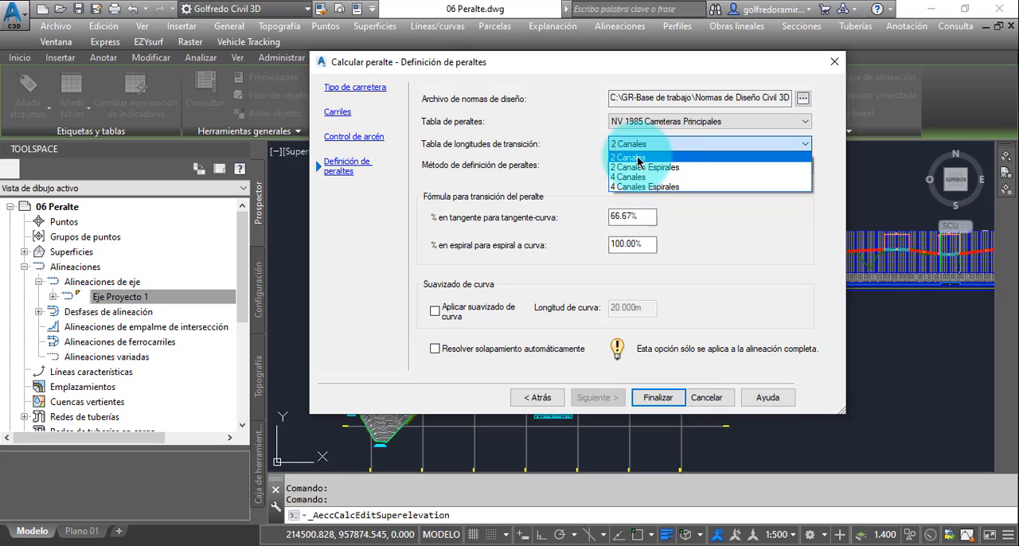
{"action": "left_click", "coordinate": [638, 158]}
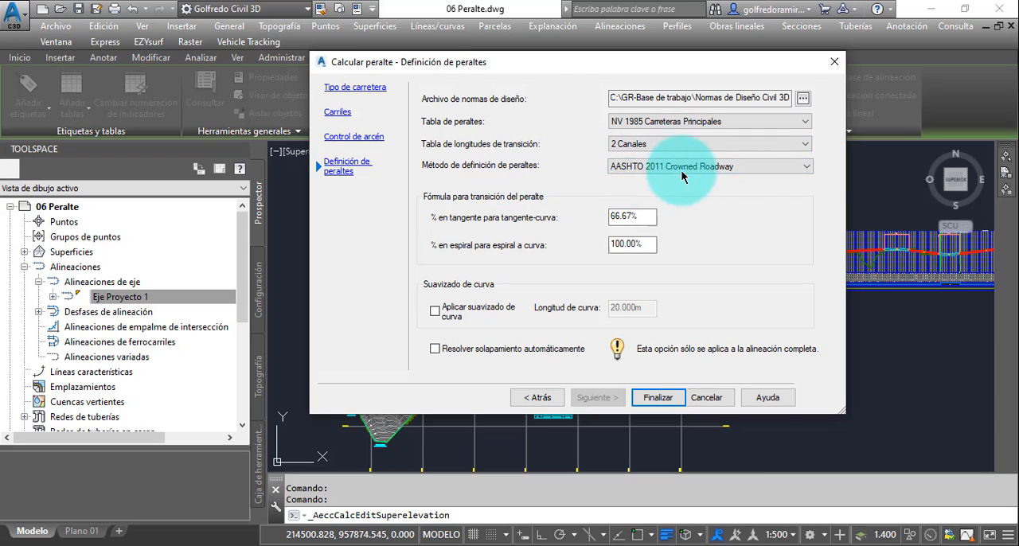
- Choose the AASHTO 2011 Crowned Roadway attainment method, keep 66.67% on tangent and 100.00% on spiral, and finish the superelevation calculation
{"action": "left_click", "coordinate": [806, 166]}
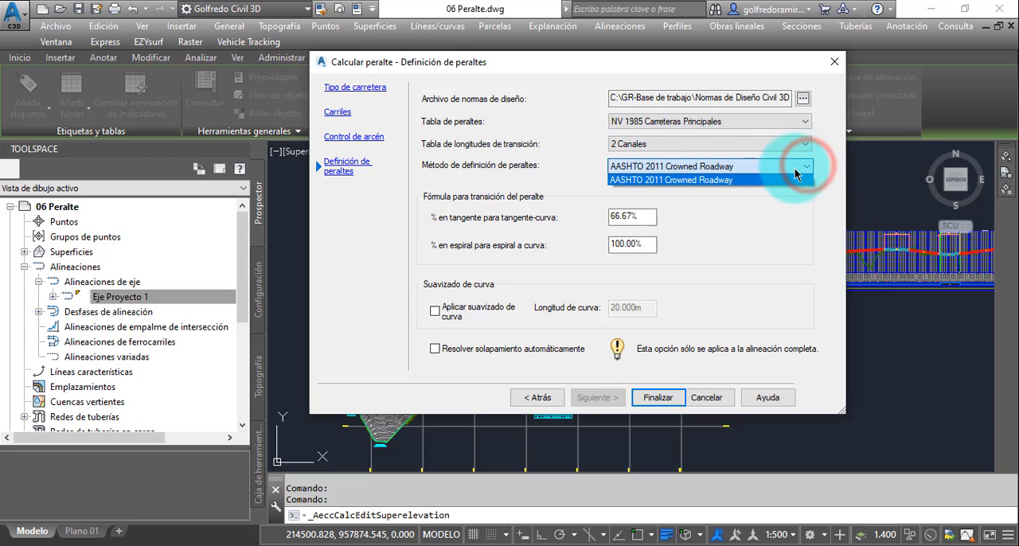
{"action": "left_click", "coordinate": [732, 180]}
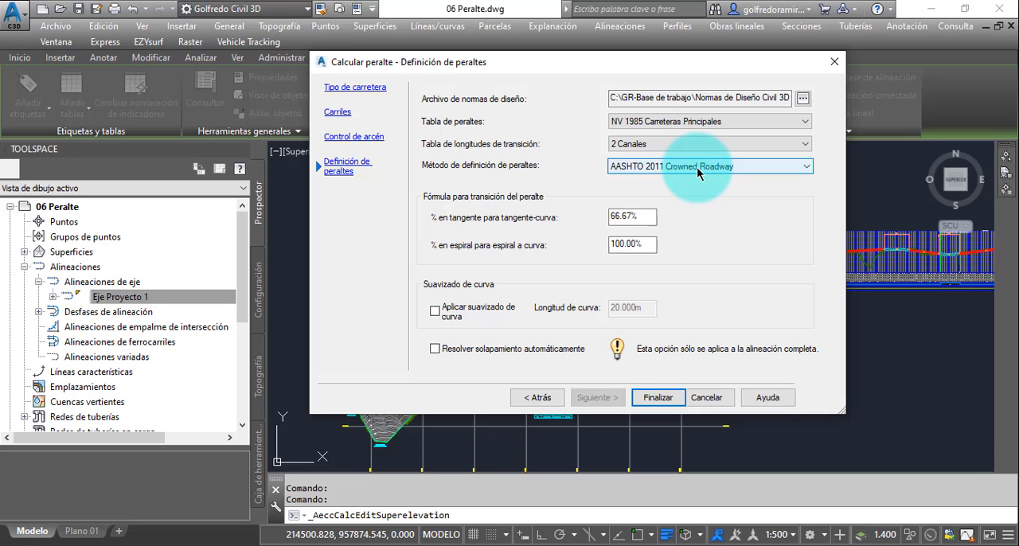
{"action": "left_click", "coordinate": [629, 221]}
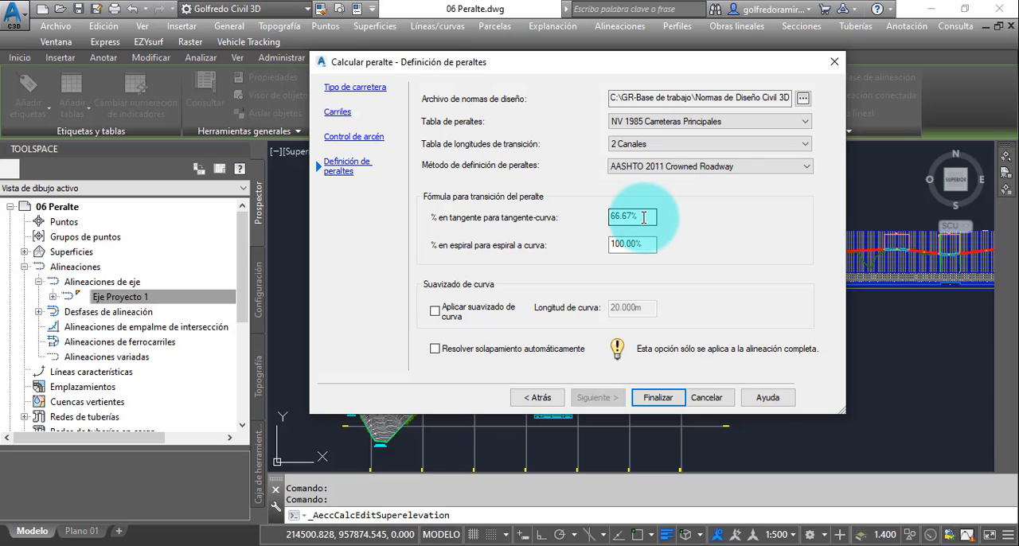
{"action": "left_click", "coordinate": [643, 218]}
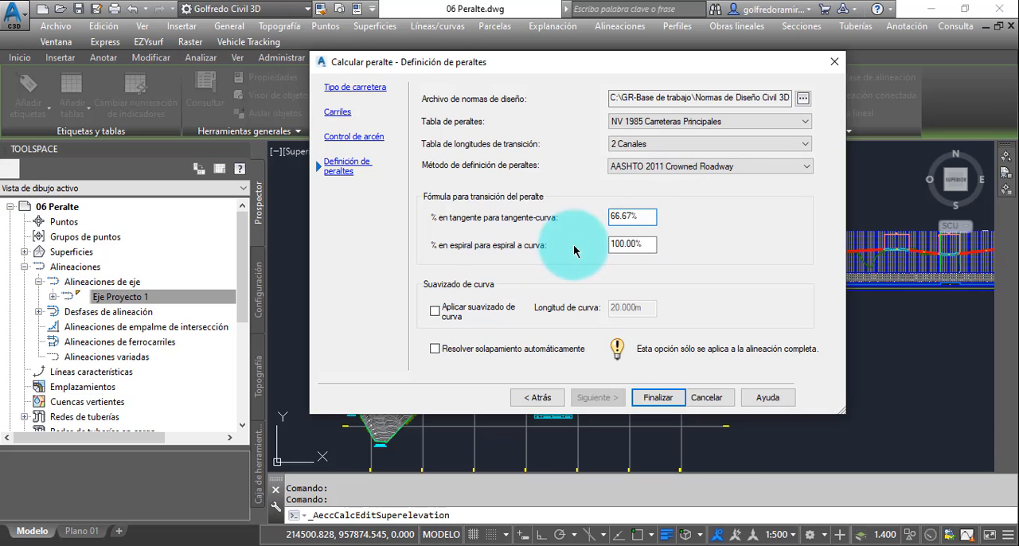
{"action": "left_click", "coordinate": [646, 246]}
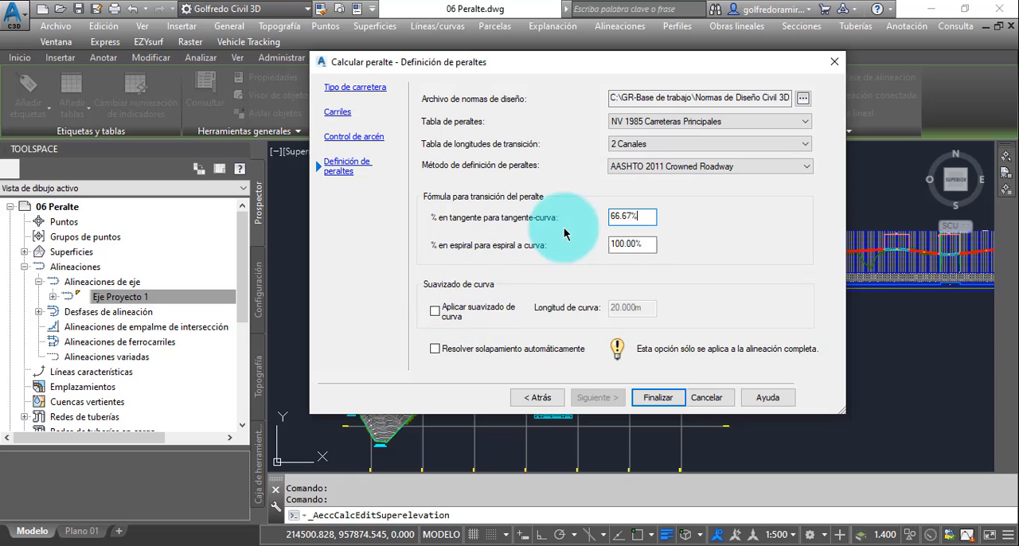
{"action": "left_click", "coordinate": [658, 399]}
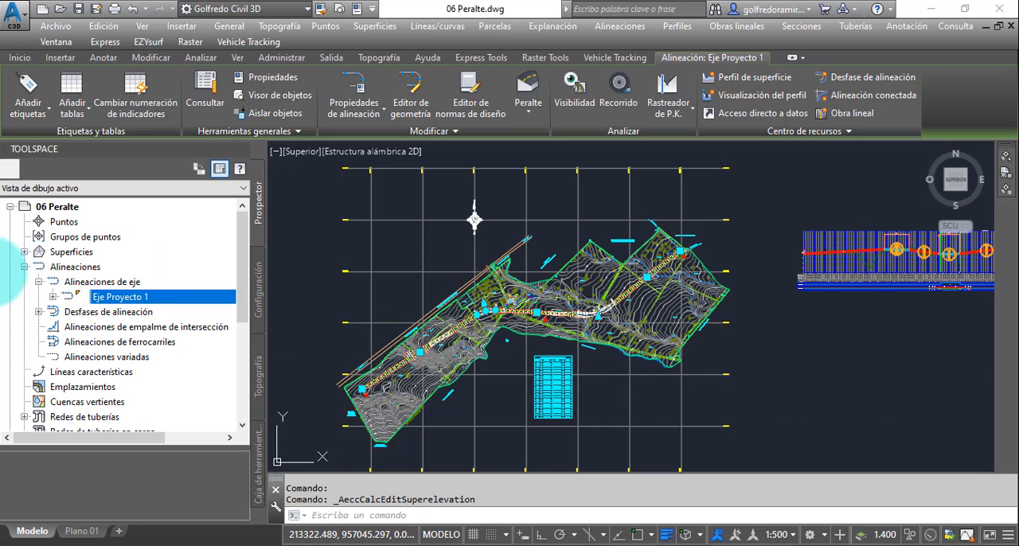
- Bring the superelevation table editor fully into view and examine the transition stations, lengths and slopes of Curva.1
{"action": "mouse_move", "coordinate": [0, 284]}
{"action": "left_mouse_down"}
{"action": "mouse_move", "coordinate": [562, 269]}
{"action": "mouse_move", "coordinate": [942, 198]}
{"action": "mouse_move", "coordinate": [912, 188]}
{"action": "left_mouse_up"}
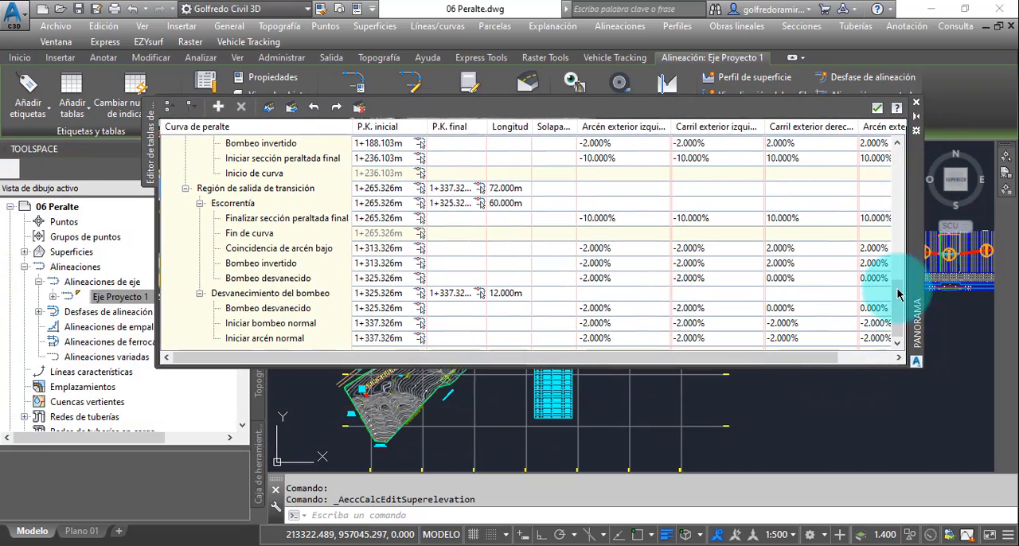
{"action": "left_click_drag", "start_coordinate": [896, 301], "coordinate": [896, 253]}
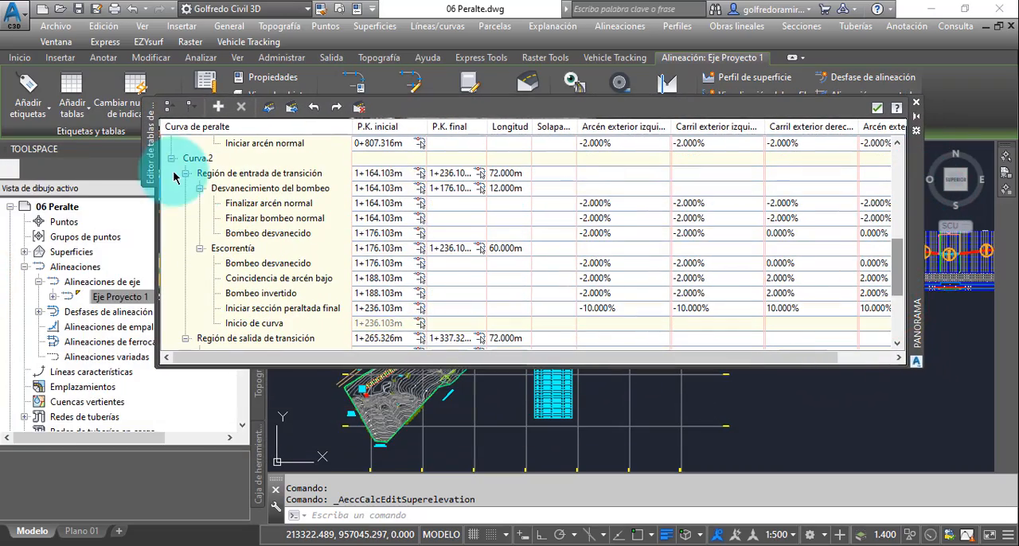
{"action": "left_click", "coordinate": [172, 158]}
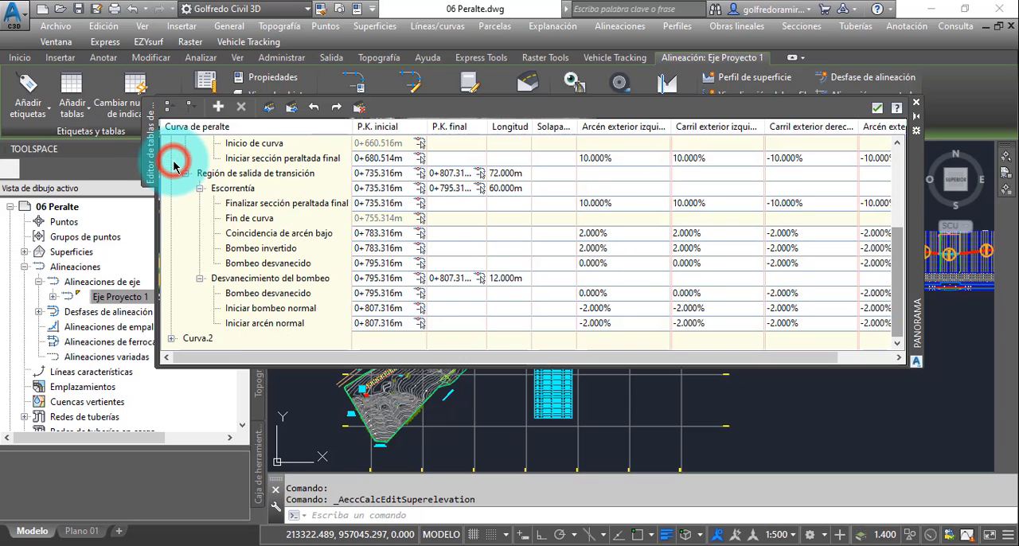
{"action": "scroll", "coordinate": [191, 227], "scroll_direction": "up", "scroll_amount": 3}
{"action": "scroll", "coordinate": [187, 211], "scroll_direction": "up", "scroll_amount": 2}
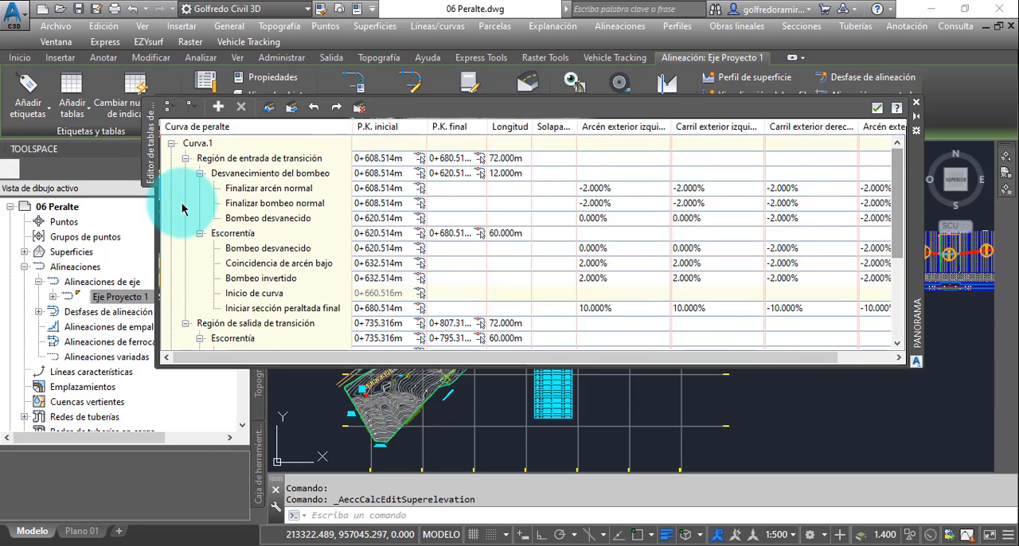
{"action": "left_click", "coordinate": [171, 143]}
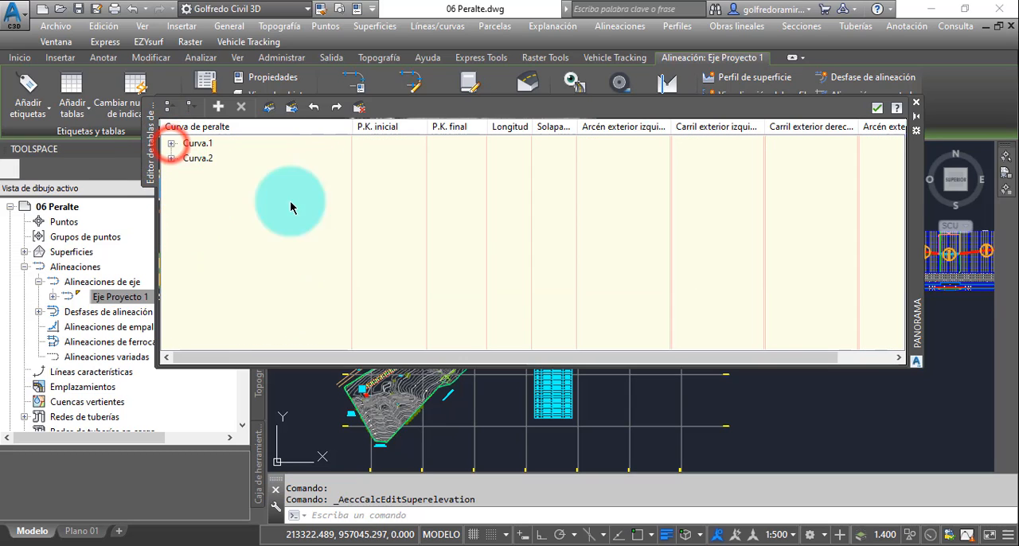
{"action": "left_click", "coordinate": [171, 143]}
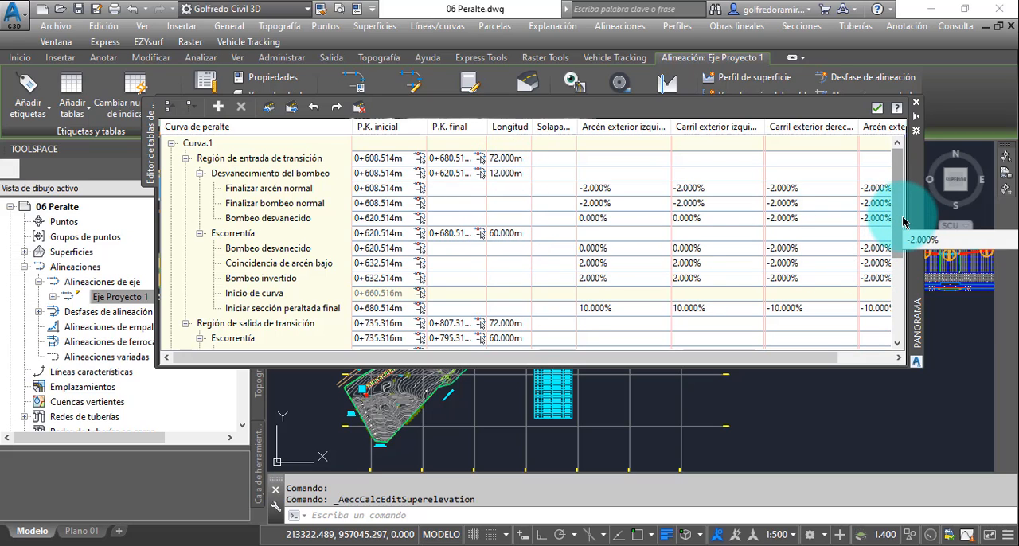
{"action": "left_click_drag", "start_coordinate": [899, 211], "coordinate": [899, 136]}
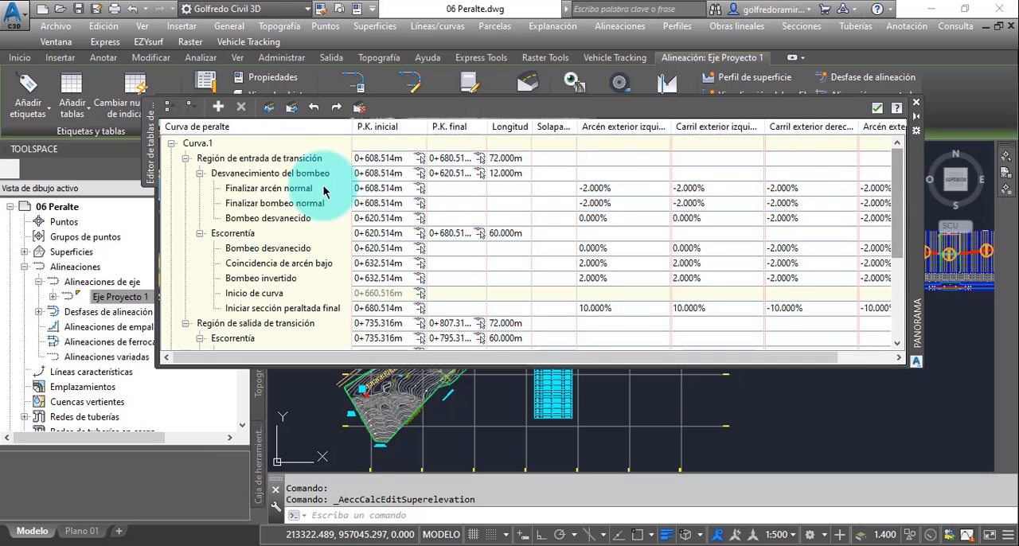
{"action": "left_click", "coordinate": [172, 145]}
{"action": "left_click", "coordinate": [172, 145]}
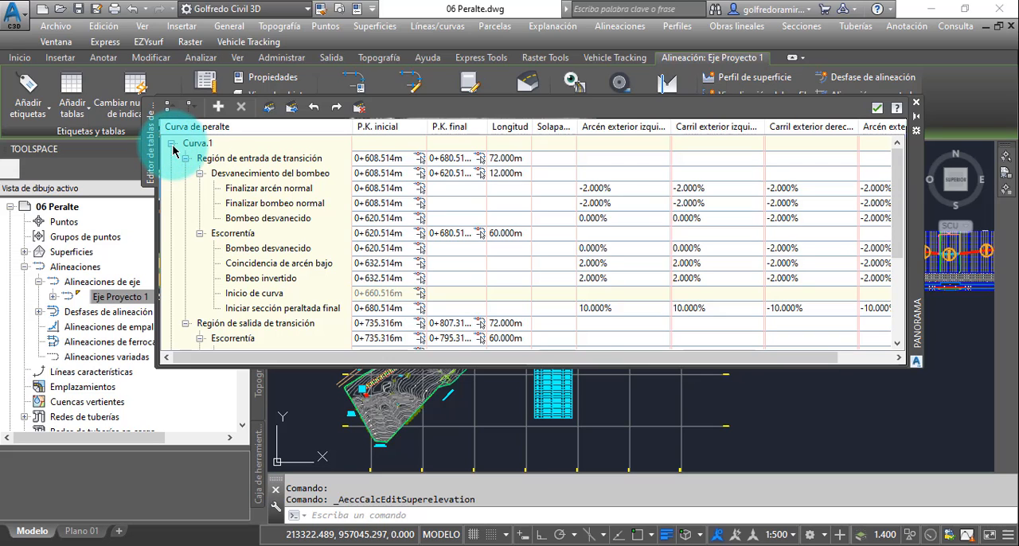
- Examine the transition stations, lengths and slopes of Curva.2, collapse both curves and close the superelevation table editor
{"action": "left_click", "coordinate": [172, 145]}
{"action": "left_click", "coordinate": [170, 159]}
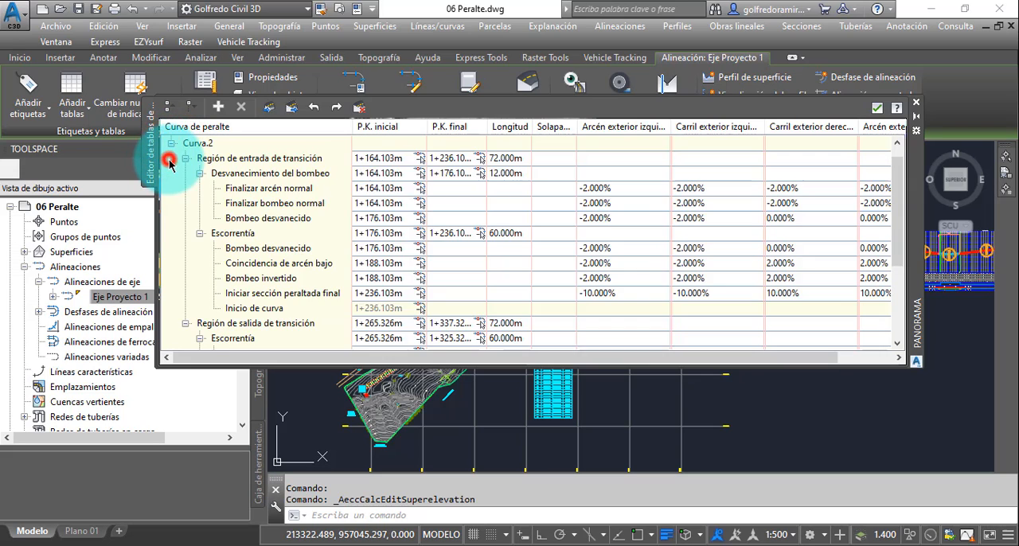
{"action": "mouse_move", "coordinate": [899, 236]}
{"action": "left_mouse_down"}
{"action": "mouse_move", "coordinate": [902, 289]}
{"action": "mouse_move", "coordinate": [899, 237]}
{"action": "left_mouse_up"}
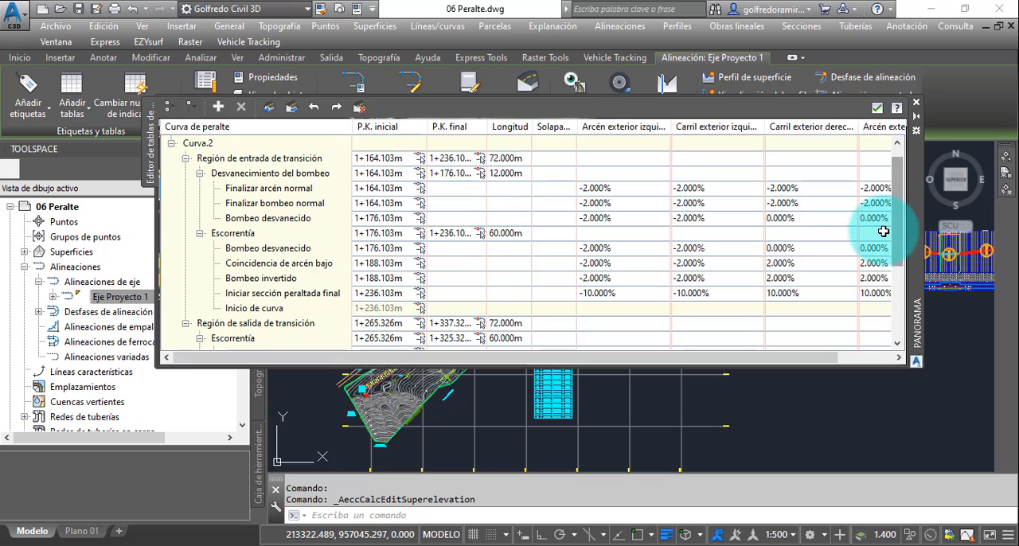
{"action": "scroll", "coordinate": [900, 243], "scroll_direction": "up", "scroll_amount": 1}
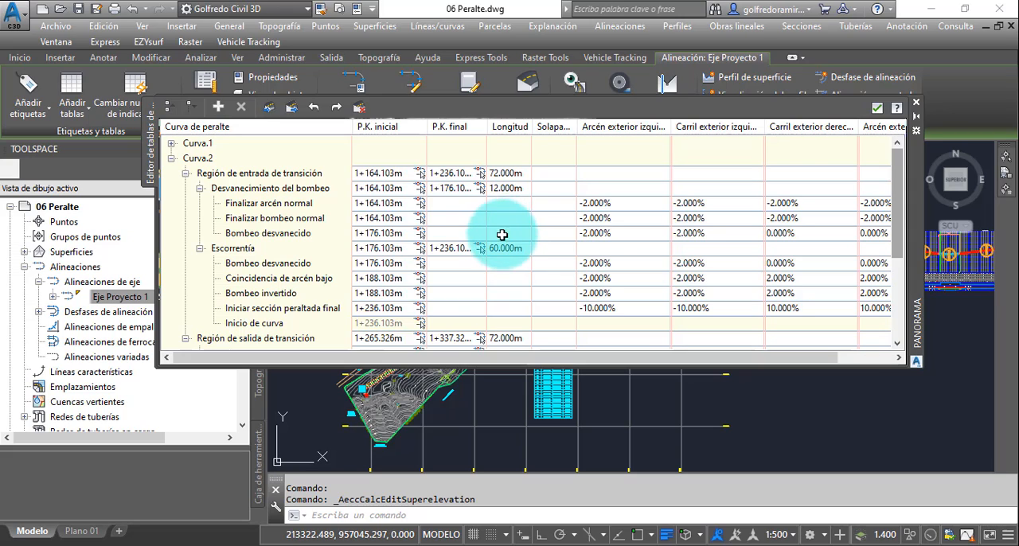
{"action": "left_click", "coordinate": [172, 160]}
{"action": "left_click", "coordinate": [172, 160]}
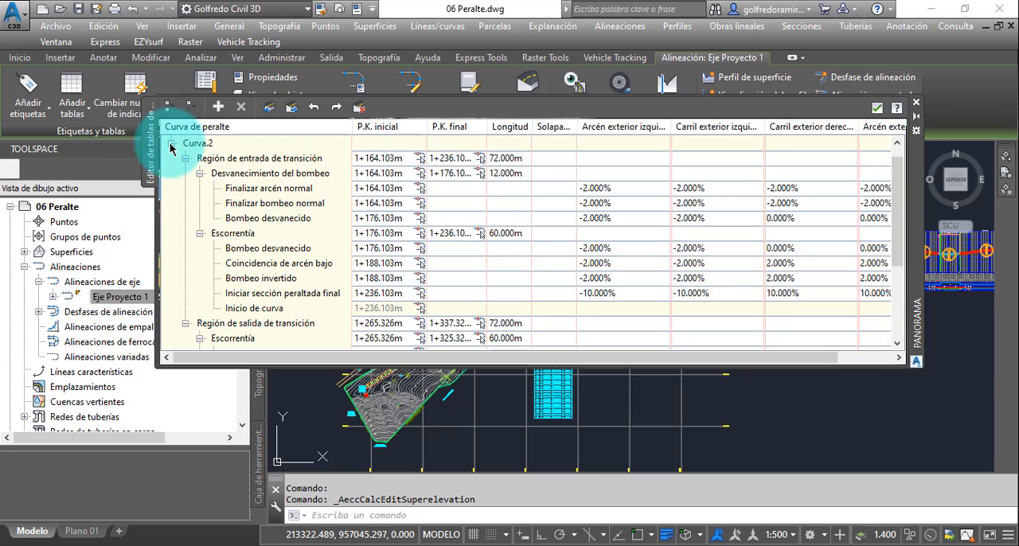
{"action": "left_click", "coordinate": [169, 143]}
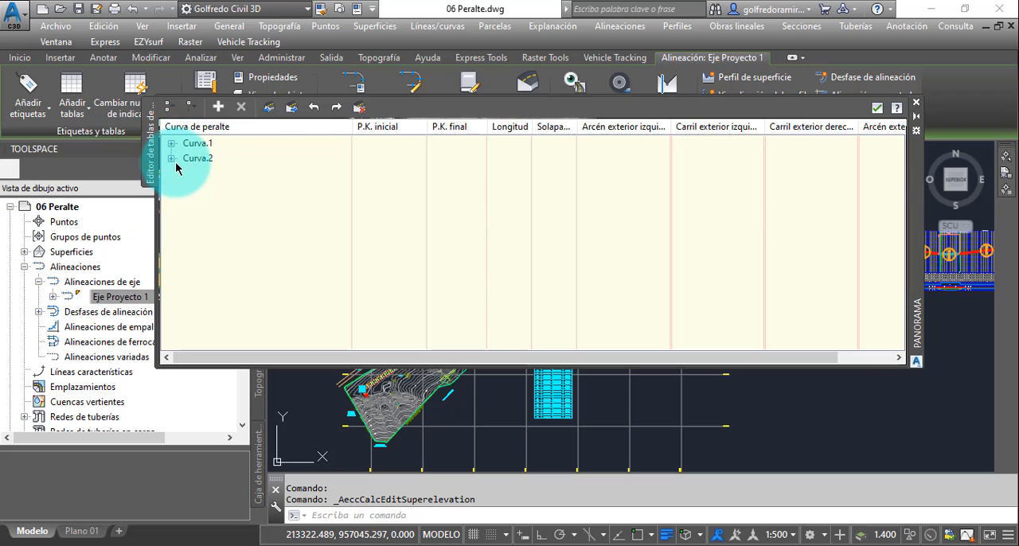
{"action": "left_click", "coordinate": [916, 106]}
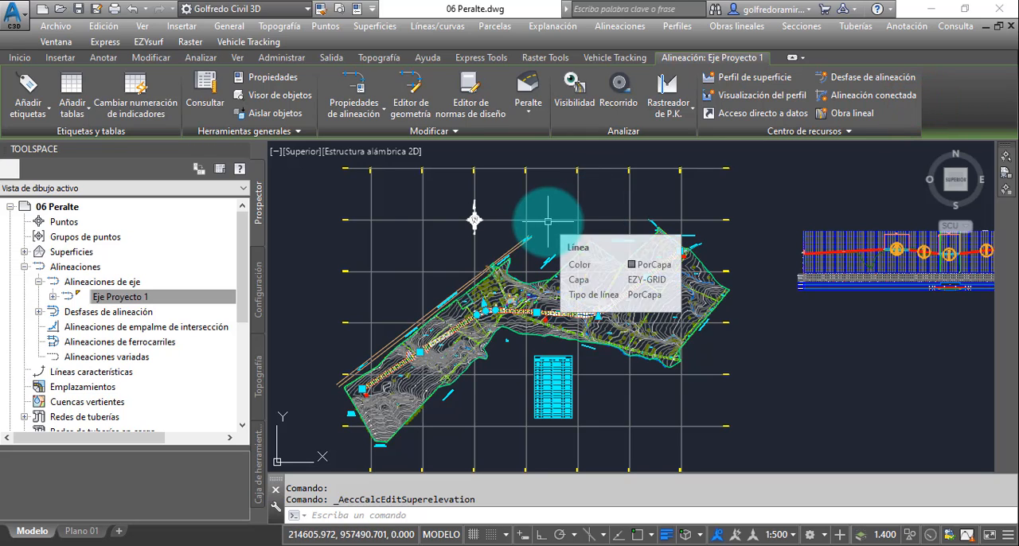
- Open the superelevation curve manager for Eje Proyecto 1, place it over the drawing and display Curva.2
{"action": "left_click", "coordinate": [529, 114]}
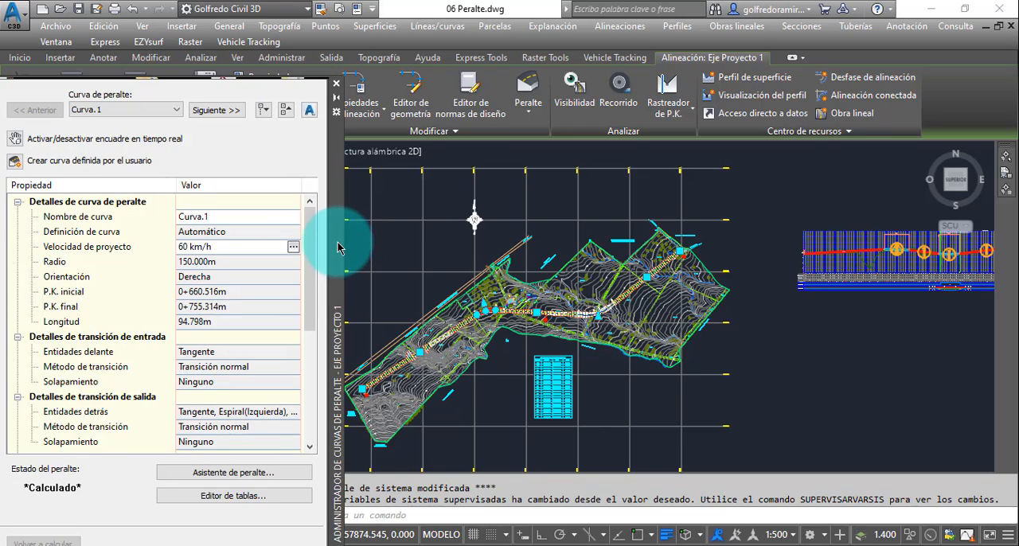
{"action": "left_click_drag", "start_coordinate": [338, 242], "coordinate": [662, 178]}
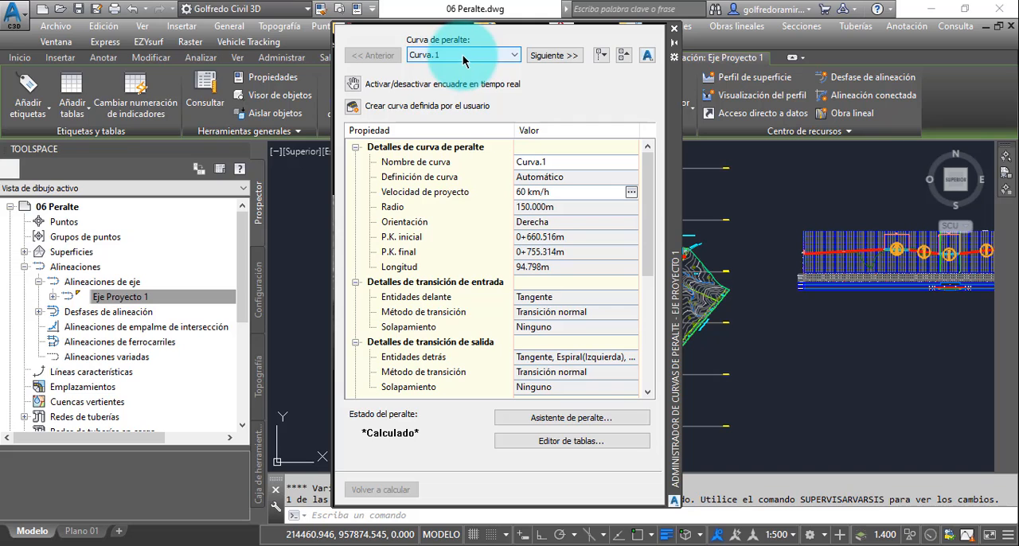
{"action": "left_click", "coordinate": [515, 55]}
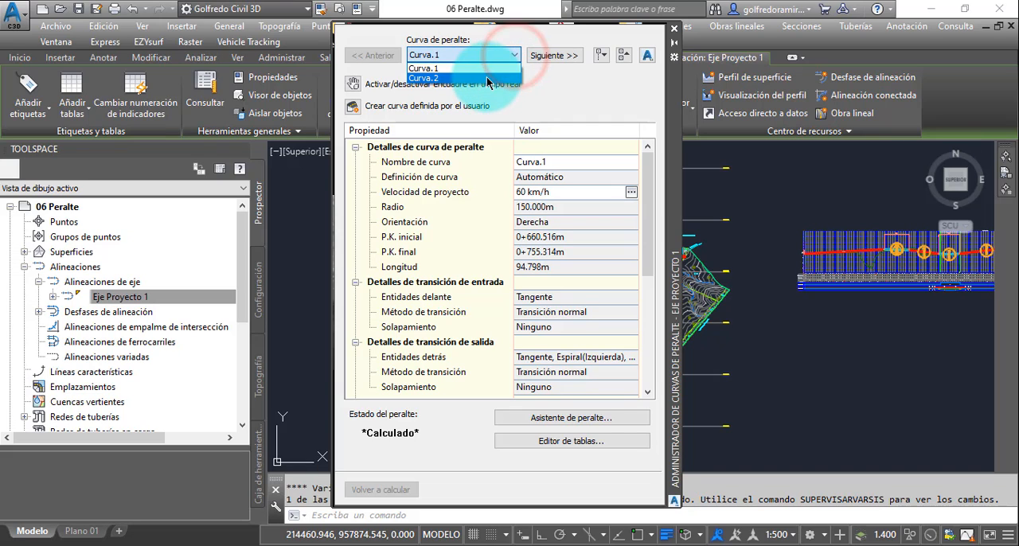
{"action": "left_click", "coordinate": [487, 78]}
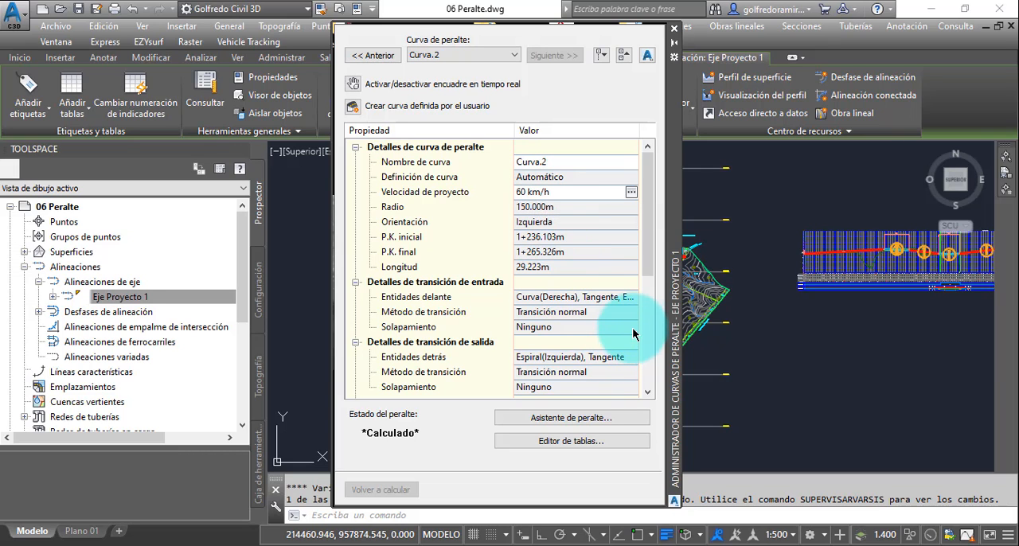
- Set the transition length table of Curva.2 to 2 Canales Espirales in its superelevation criteria and recalculate the superelevation
{"action": "left_click_drag", "start_coordinate": [649, 257], "coordinate": [653, 340]}
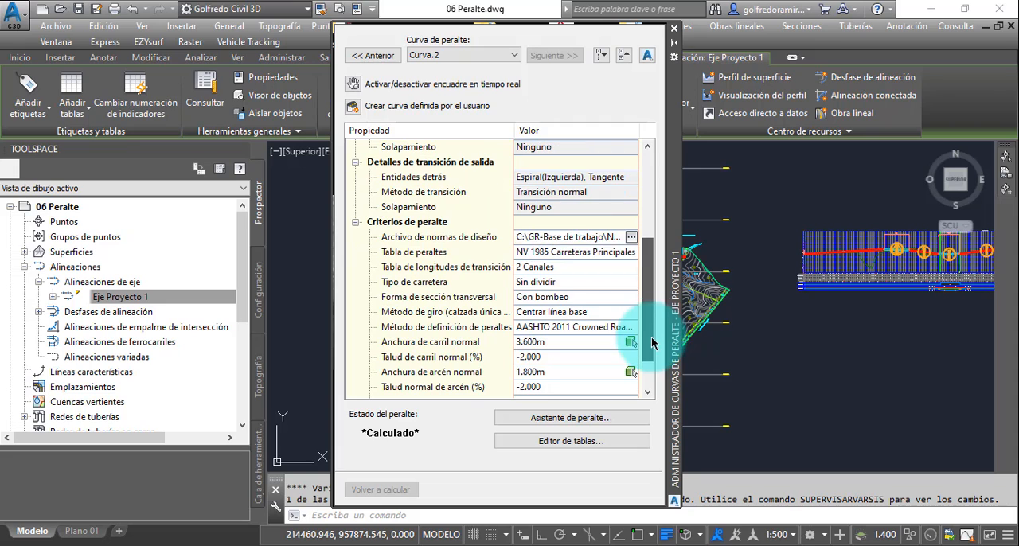
{"action": "left_click", "coordinate": [594, 246]}
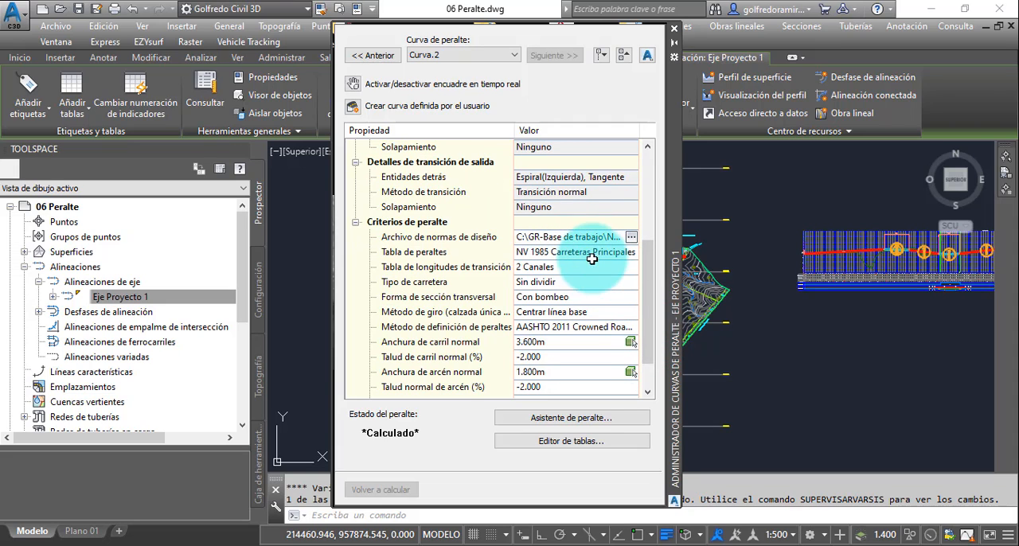
{"action": "left_click_drag", "start_coordinate": [646, 312], "coordinate": [647, 350]}
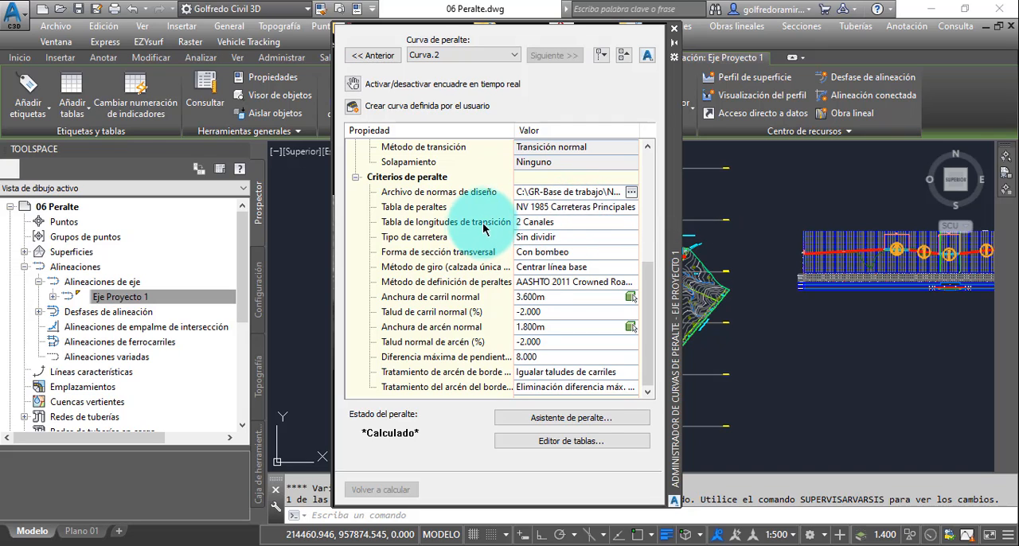
{"action": "left_click", "coordinate": [579, 223]}
{"action": "left_click", "coordinate": [581, 226]}
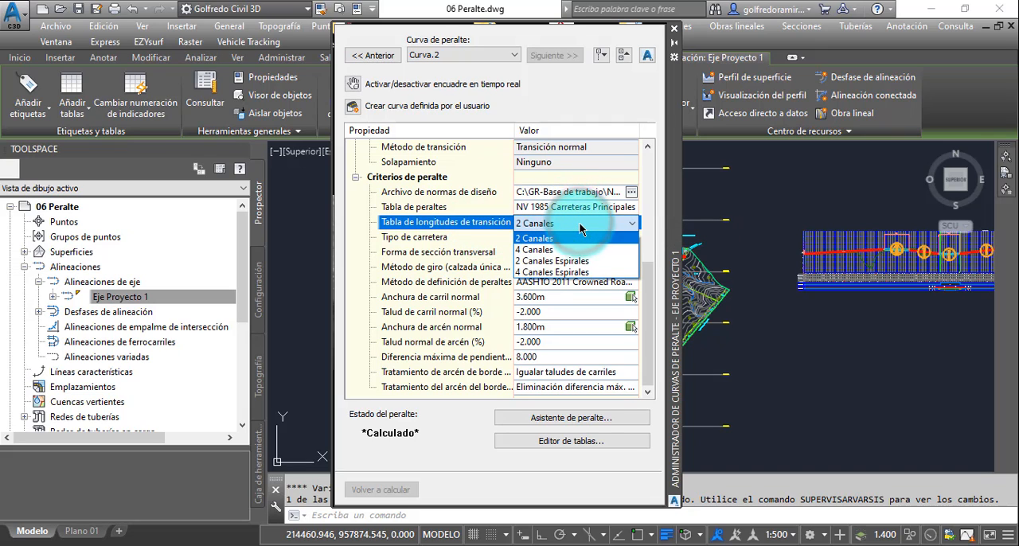
{"action": "left_click", "coordinate": [568, 262]}
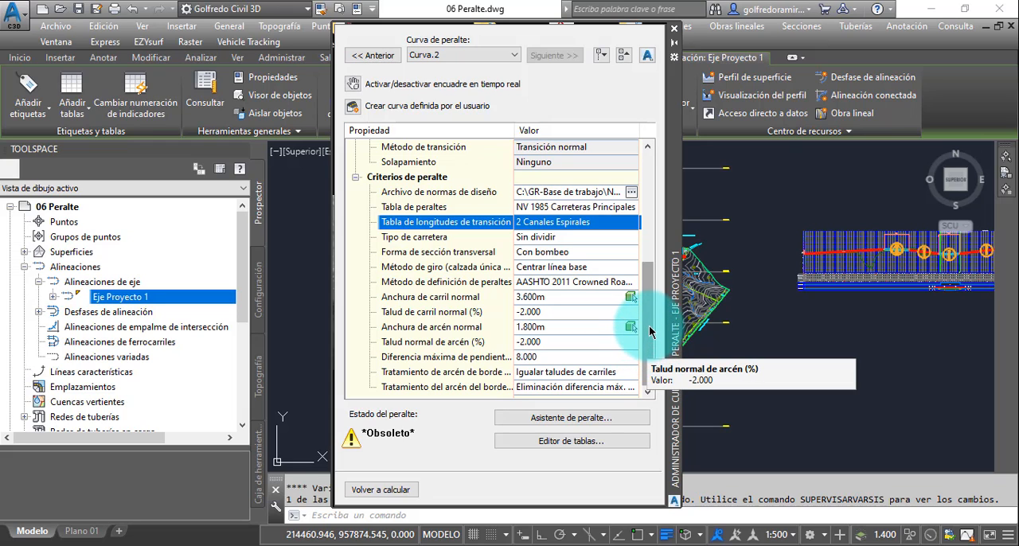
{"action": "left_click_drag", "start_coordinate": [651, 321], "coordinate": [644, 213]}
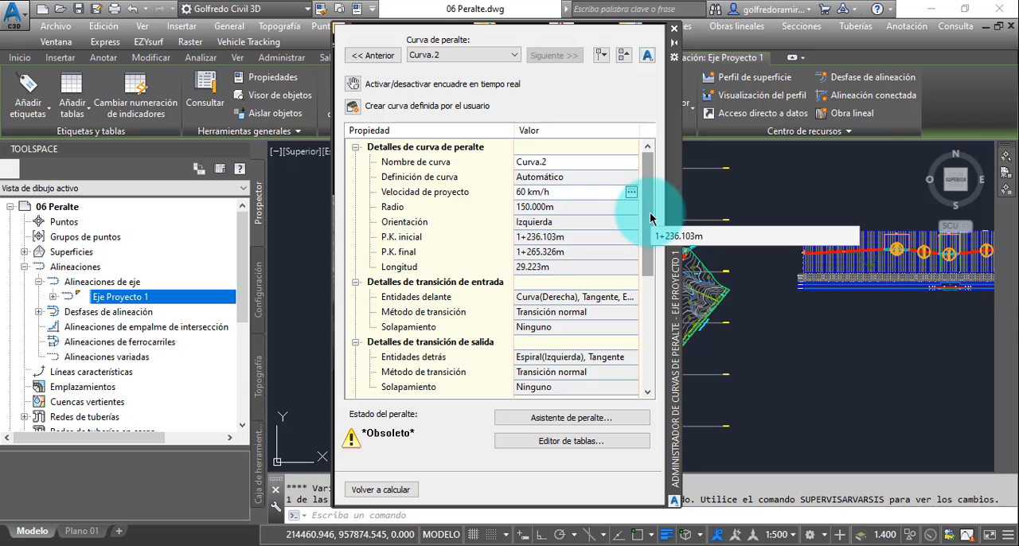
{"action": "left_click_drag", "start_coordinate": [649, 211], "coordinate": [645, 342]}
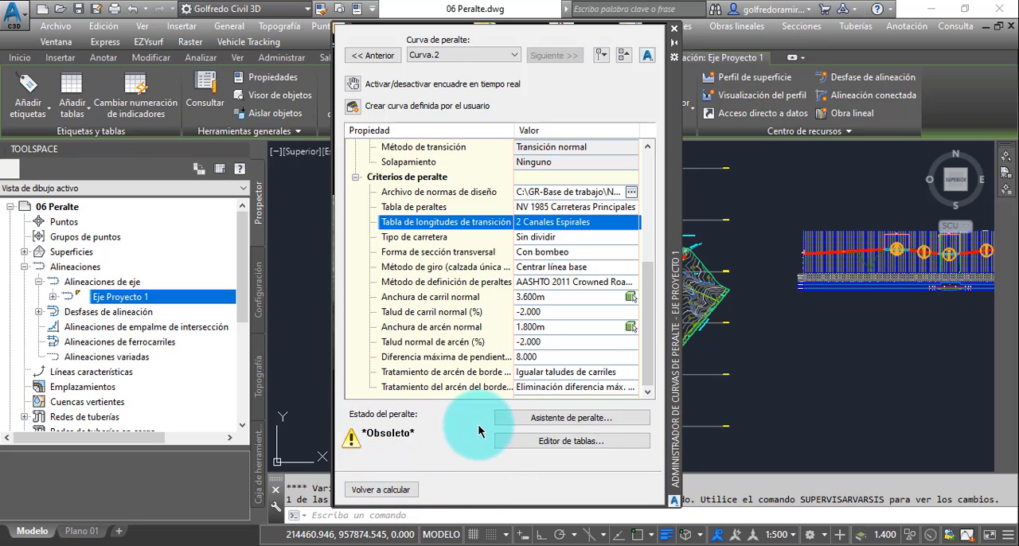
{"action": "left_click", "coordinate": [398, 490]}
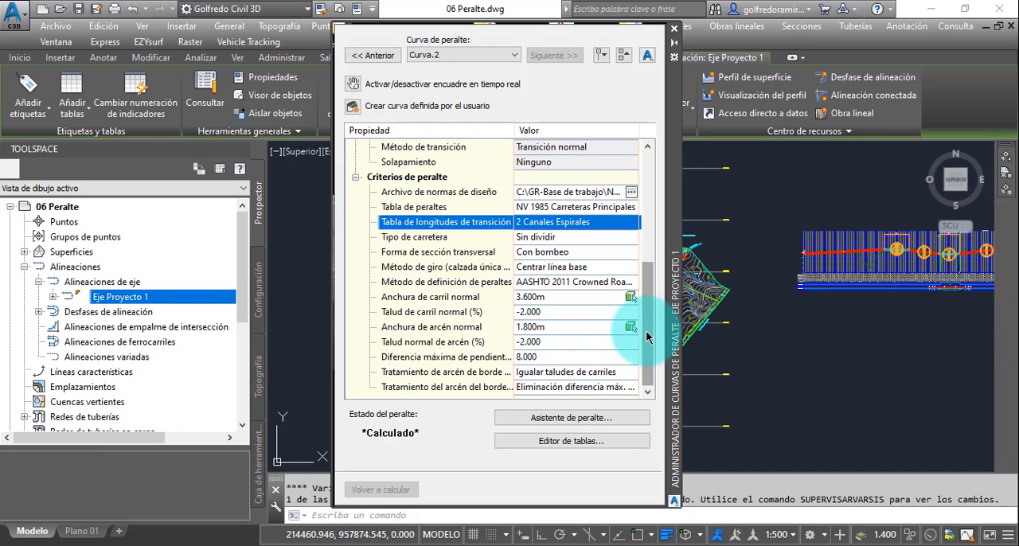
- Review the properties of Curva.2, collapsing its curve details to examine the remaining superelevation criteria
{"action": "left_click_drag", "start_coordinate": [647, 338], "coordinate": [649, 225]}
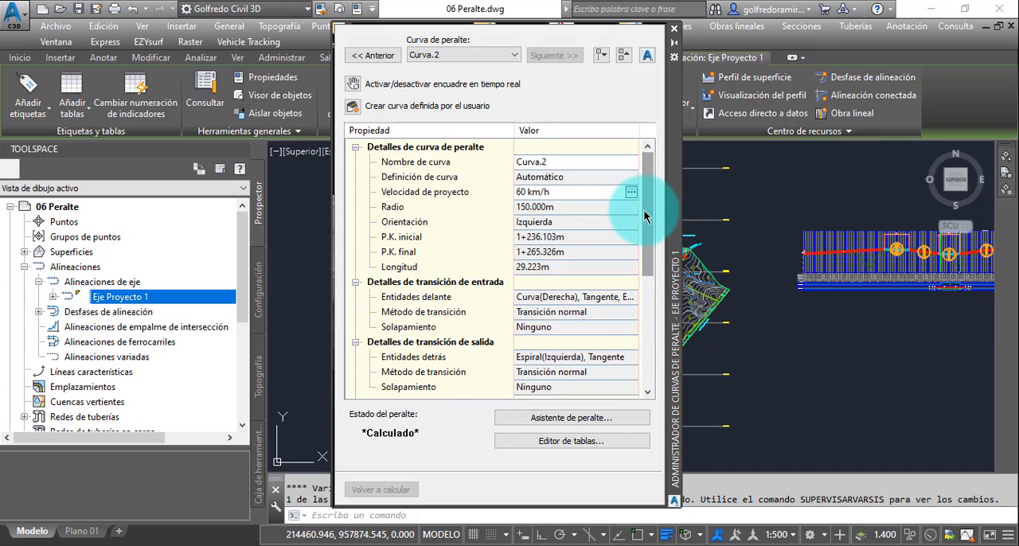
{"action": "left_click", "coordinate": [355, 148]}
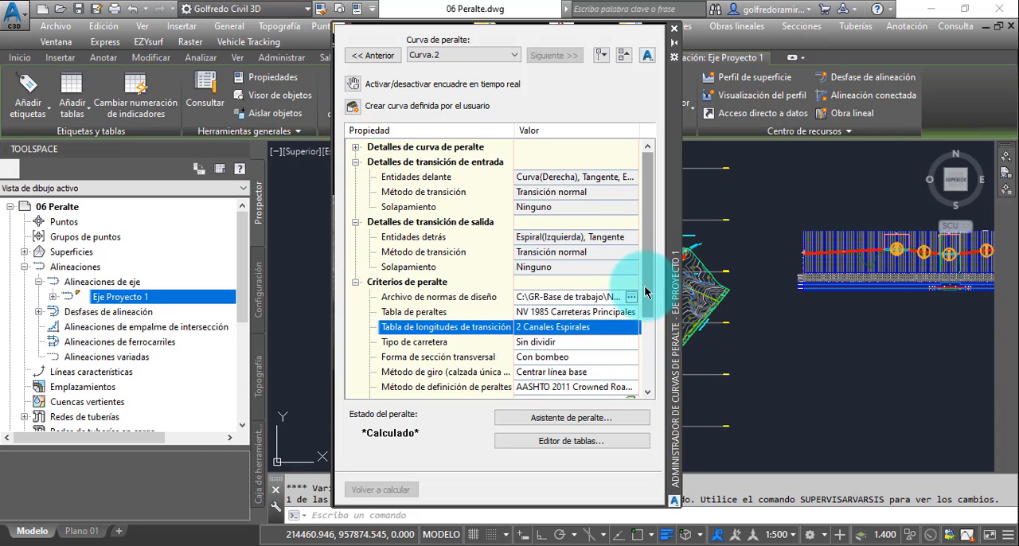
{"action": "left_click_drag", "start_coordinate": [648, 284], "coordinate": [650, 371]}
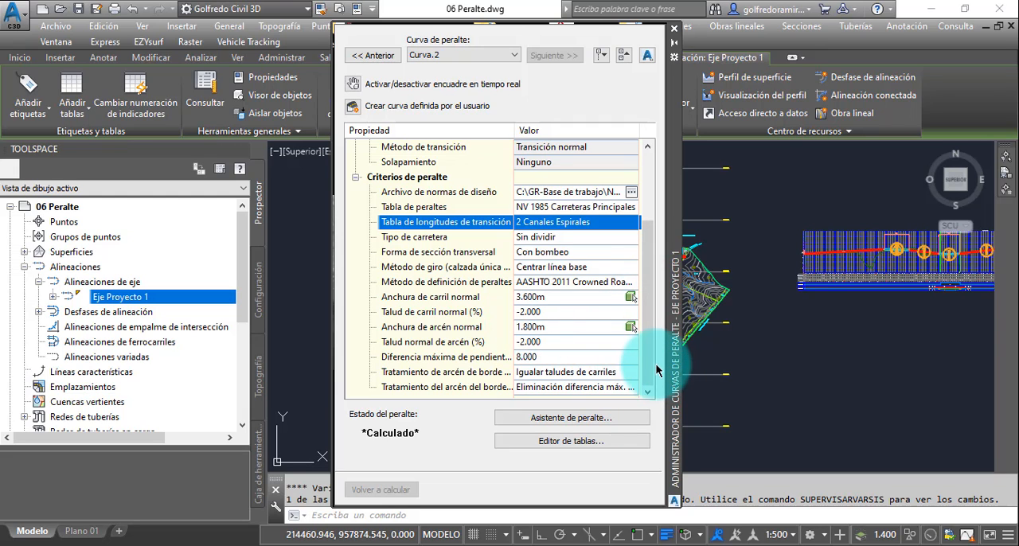
- Collapse the superelevation criteria of Curva.2 and close the superelevation curve manager
{"action": "left_click_drag", "start_coordinate": [646, 357], "coordinate": [646, 309]}
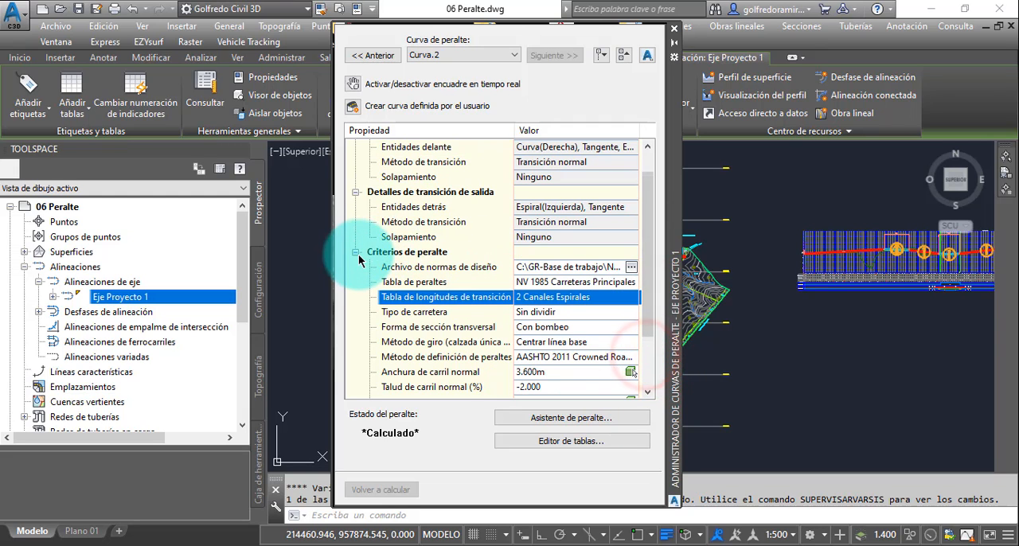
{"action": "left_click", "coordinate": [355, 254]}
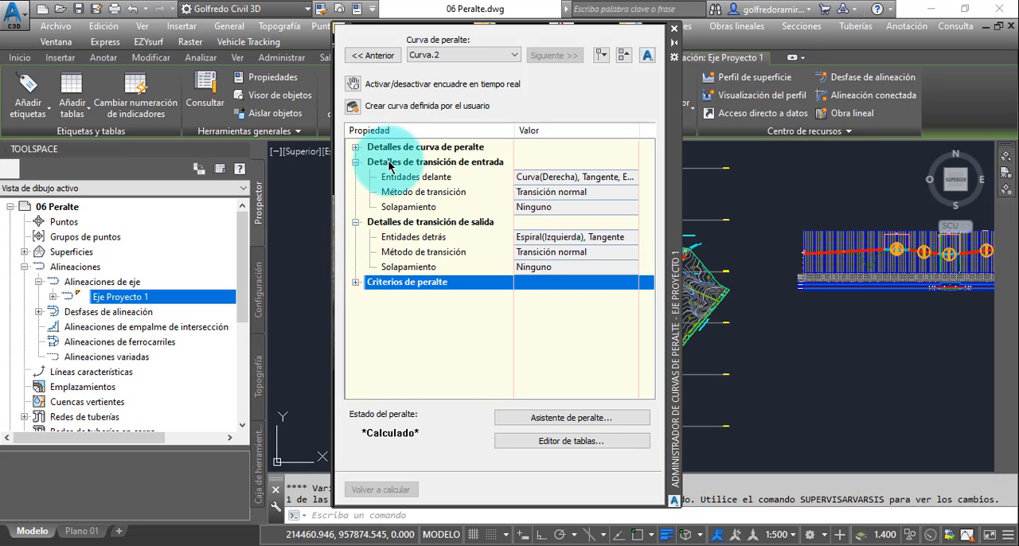
{"action": "left_click", "coordinate": [674, 31]}
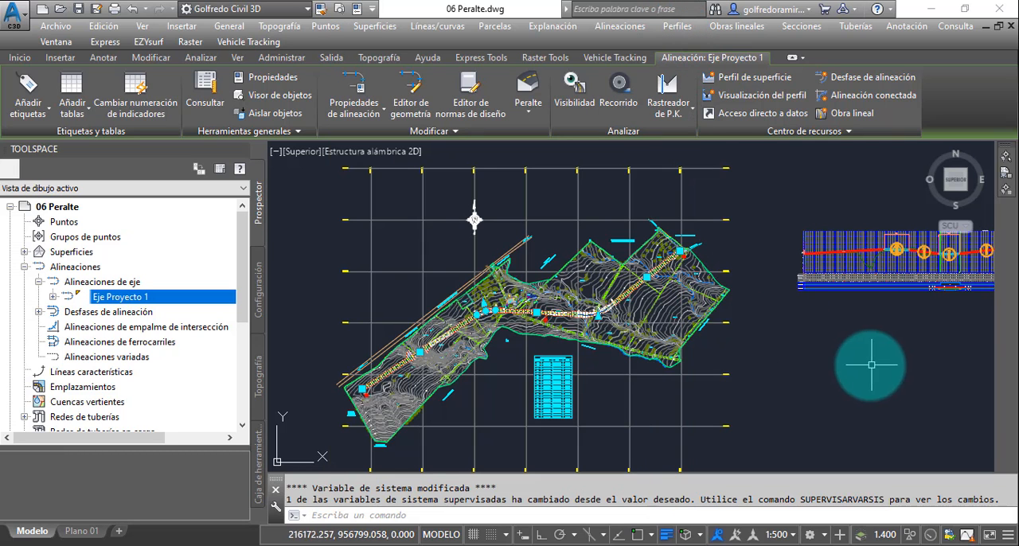
- Examine the entry transition stations, lengths and slopes of the first curve, without spirals, in the profile view's superelevation band
{"action": "middle_click_drag", "start_coordinate": [872, 365], "coordinate": [543, 357]}
{"action": "scroll", "coordinate": [617, 304], "scroll_direction": "up", "scroll_amount": 5}
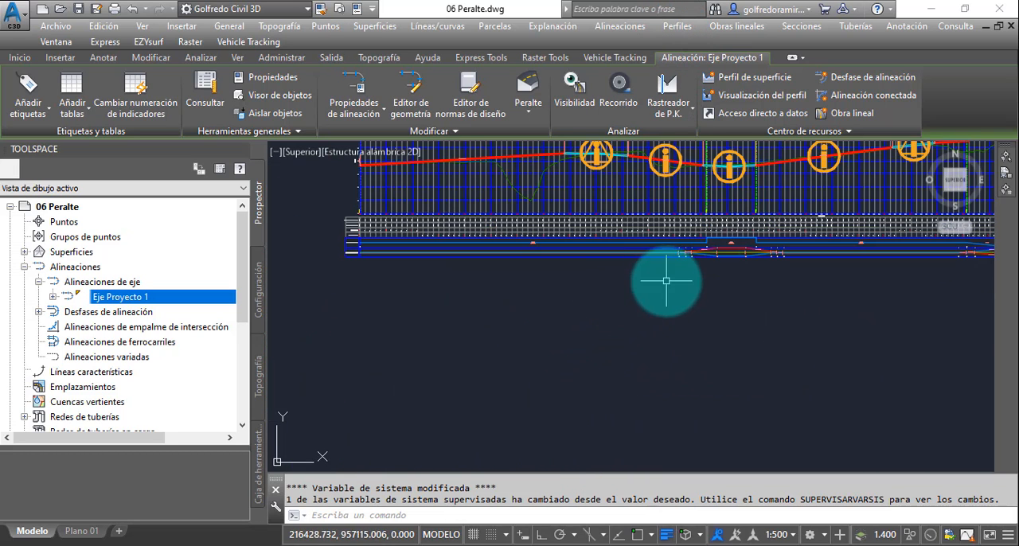
{"action": "middle_click_drag", "start_coordinate": [709, 262], "coordinate": [619, 297]}
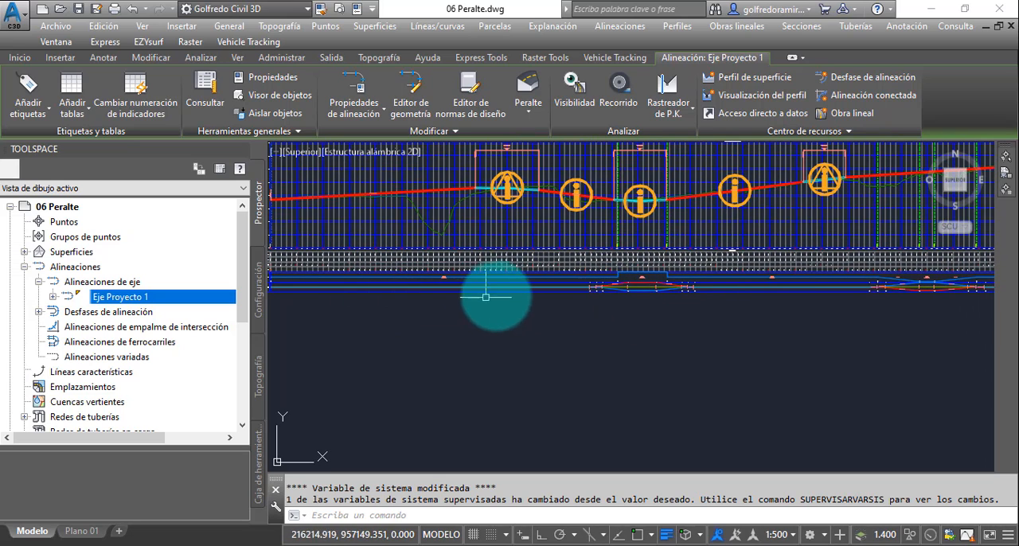
{"action": "scroll", "coordinate": [605, 285], "scroll_direction": "up", "scroll_amount": 5}
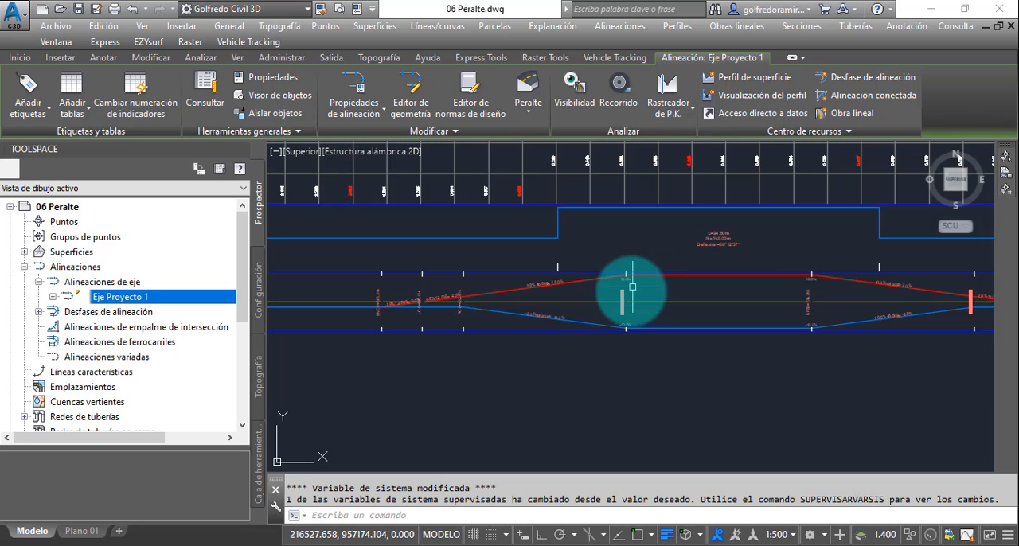
{"action": "scroll", "coordinate": [561, 279], "scroll_direction": "up", "scroll_amount": 5}
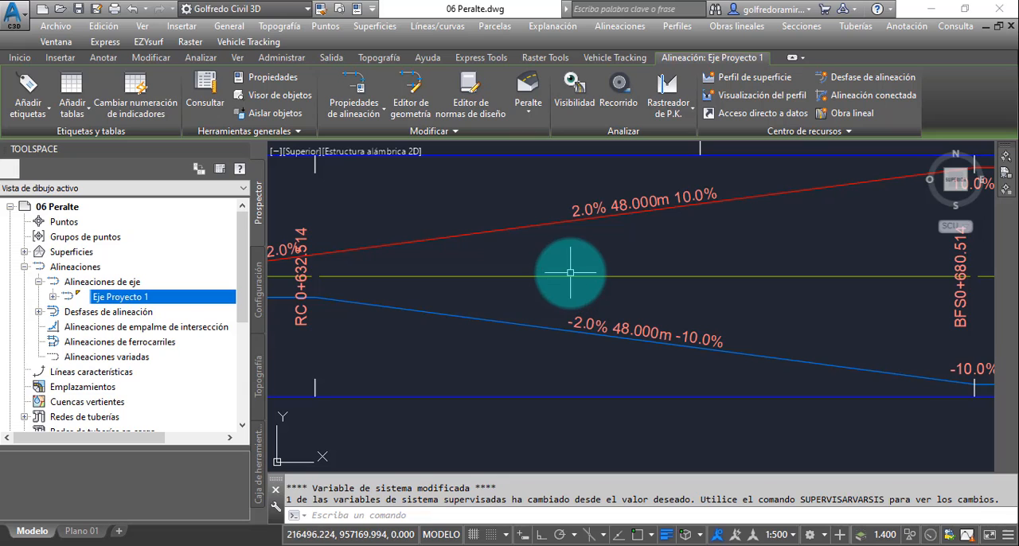
{"action": "scroll", "coordinate": [575, 274], "scroll_direction": "down", "scroll_amount": 3}
{"action": "scroll", "coordinate": [648, 302], "scroll_direction": "up", "scroll_amount": 2}
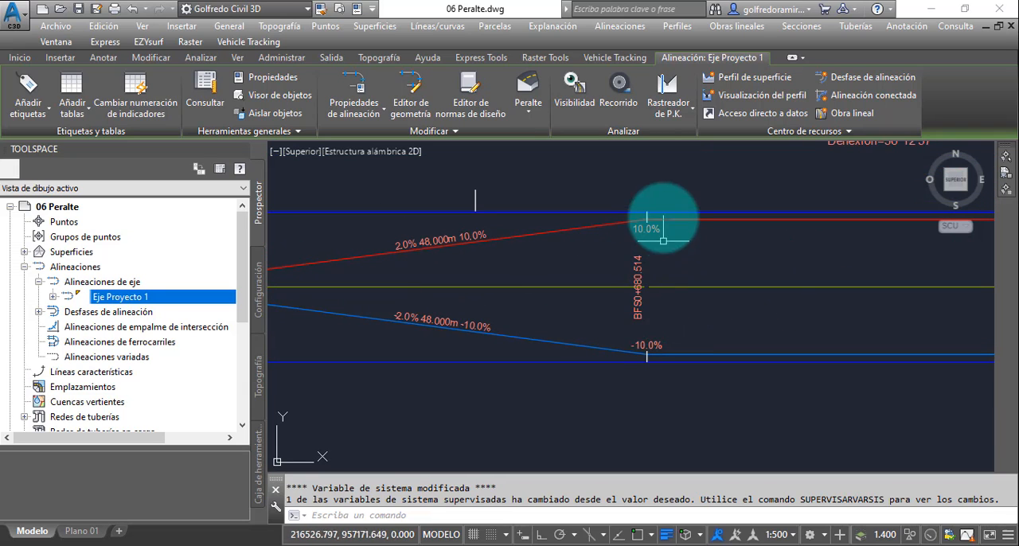
{"action": "middle_click_drag", "start_coordinate": [521, 308], "coordinate": [813, 314]}
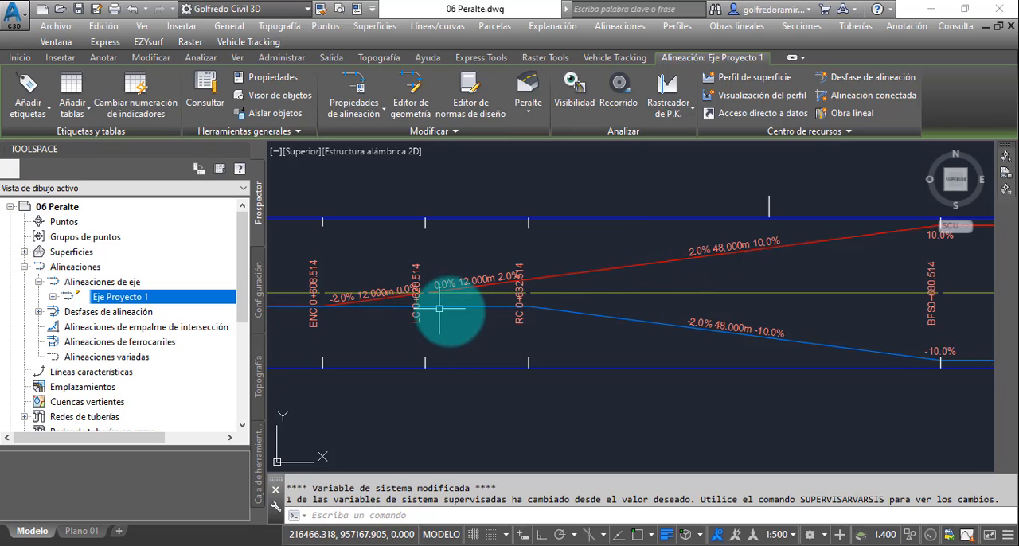
{"action": "scroll", "coordinate": [577, 309], "scroll_direction": "down", "scroll_amount": 3}
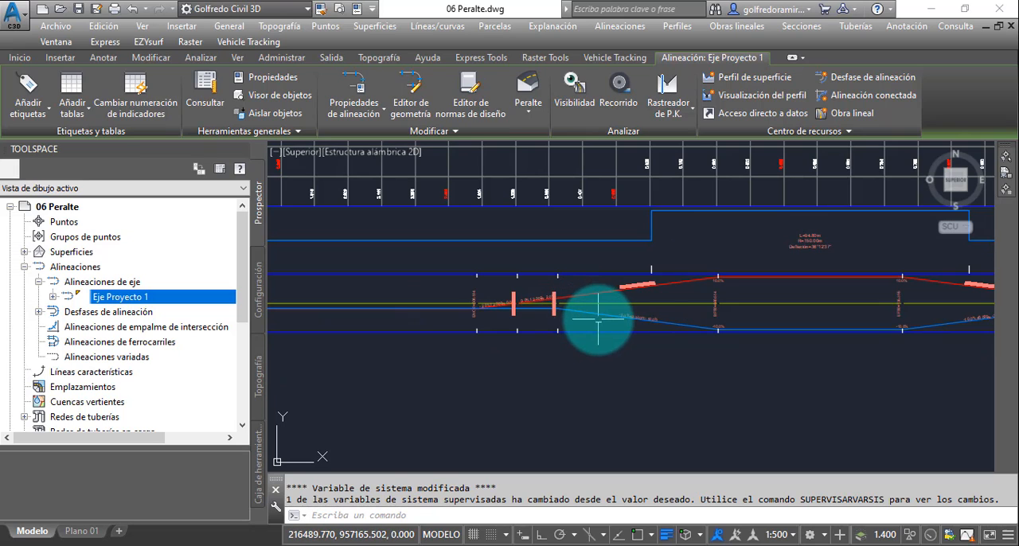
{"action": "scroll", "coordinate": [598, 318], "scroll_direction": "up", "scroll_amount": 4}
{"action": "scroll", "coordinate": [629, 291], "scroll_direction": "down", "scroll_amount": 3}
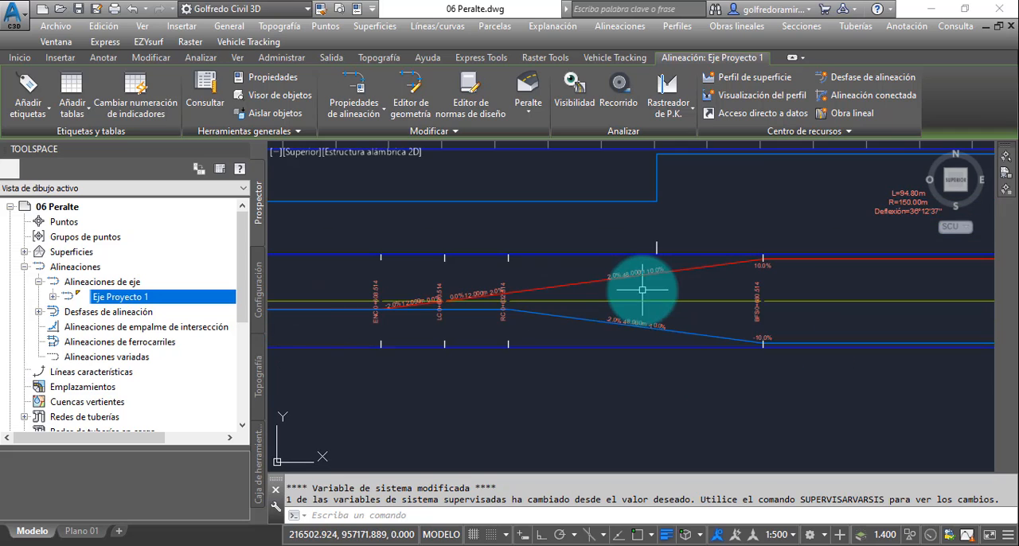
{"action": "scroll", "coordinate": [459, 304], "scroll_direction": "up", "scroll_amount": 5}
{"action": "scroll", "coordinate": [457, 299], "scroll_direction": "down", "scroll_amount": 5}
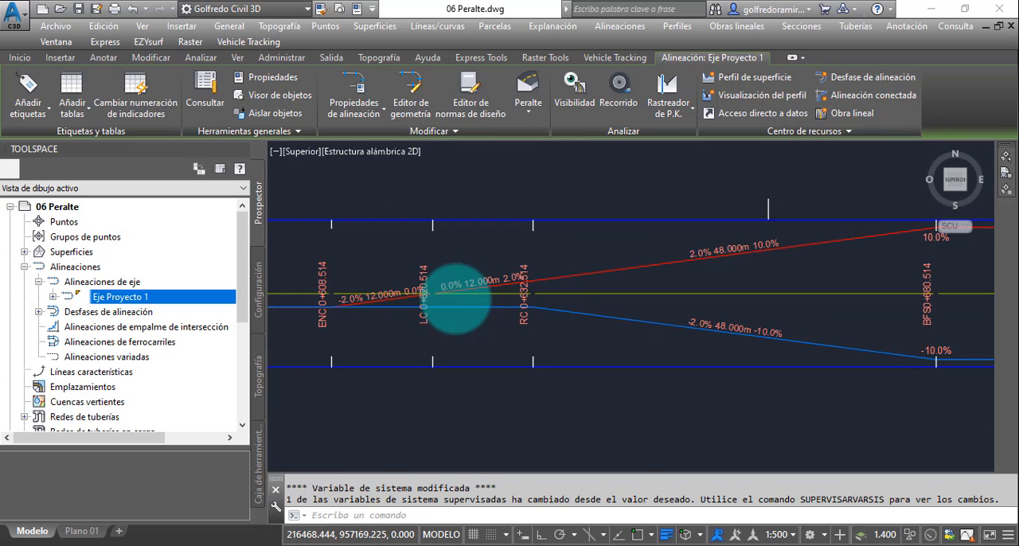
- Examine the entry transition and full superelevation stretch of the spiral curve in the profile view's superelevation band
{"action": "middle_click_drag", "start_coordinate": [751, 312], "coordinate": [404, 317]}
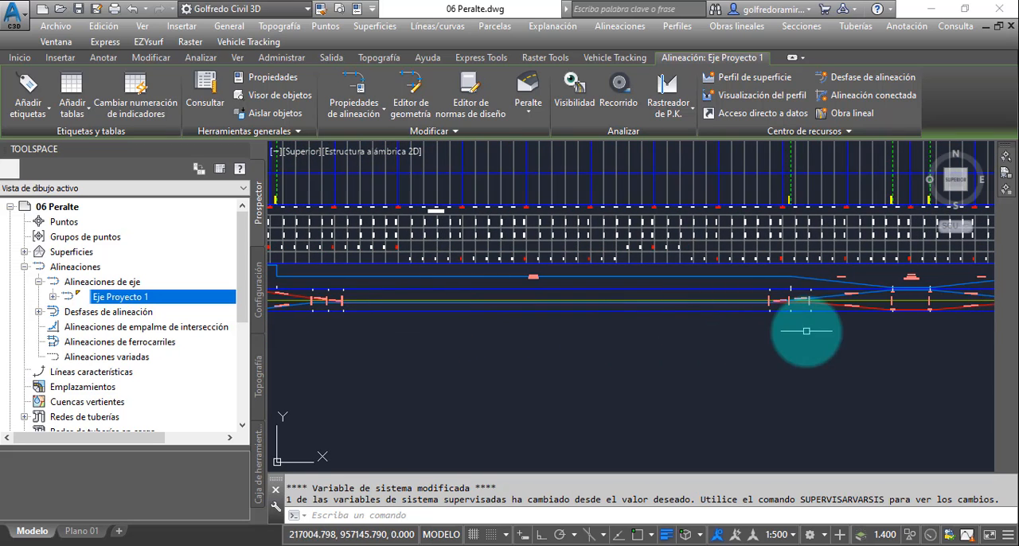
{"action": "scroll", "coordinate": [585, 312], "scroll_direction": "up", "scroll_amount": 5}
{"action": "scroll", "coordinate": [586, 303], "scroll_direction": "up", "scroll_amount": 2}
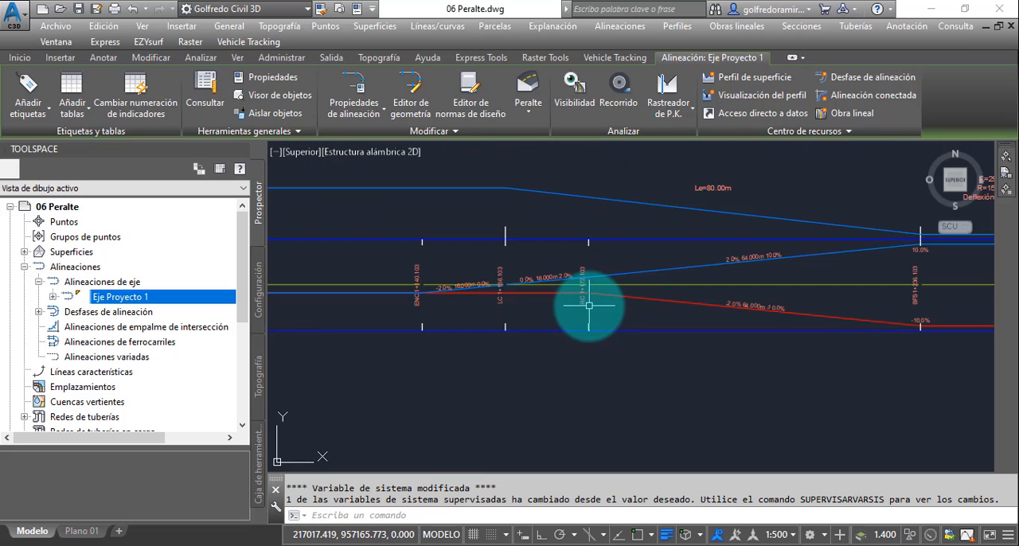
{"action": "middle_click_drag", "start_coordinate": [614, 289], "coordinate": [596, 346]}
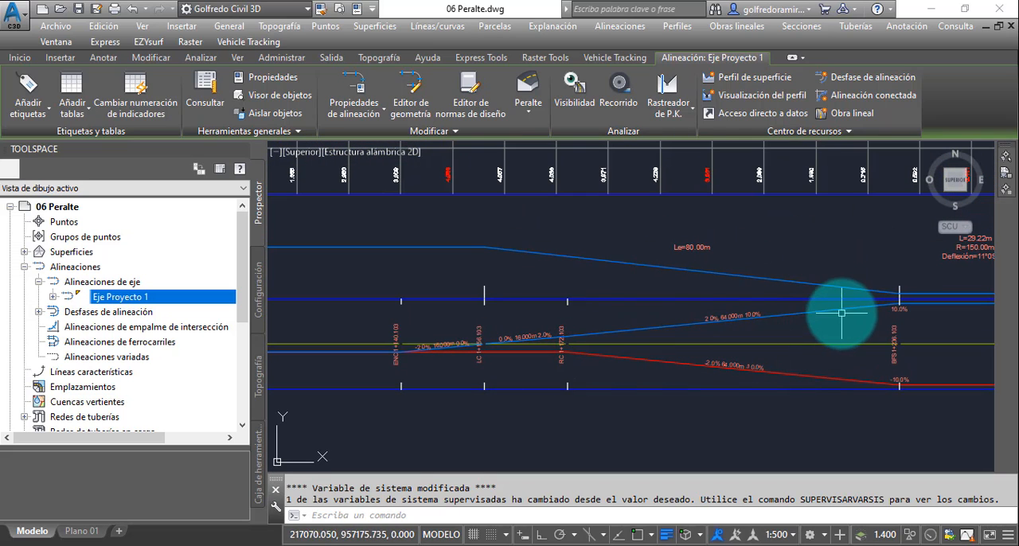
{"action": "scroll", "coordinate": [750, 325], "scroll_direction": "up", "scroll_amount": 6}
{"action": "scroll", "coordinate": [736, 293], "scroll_direction": "down", "scroll_amount": 6}
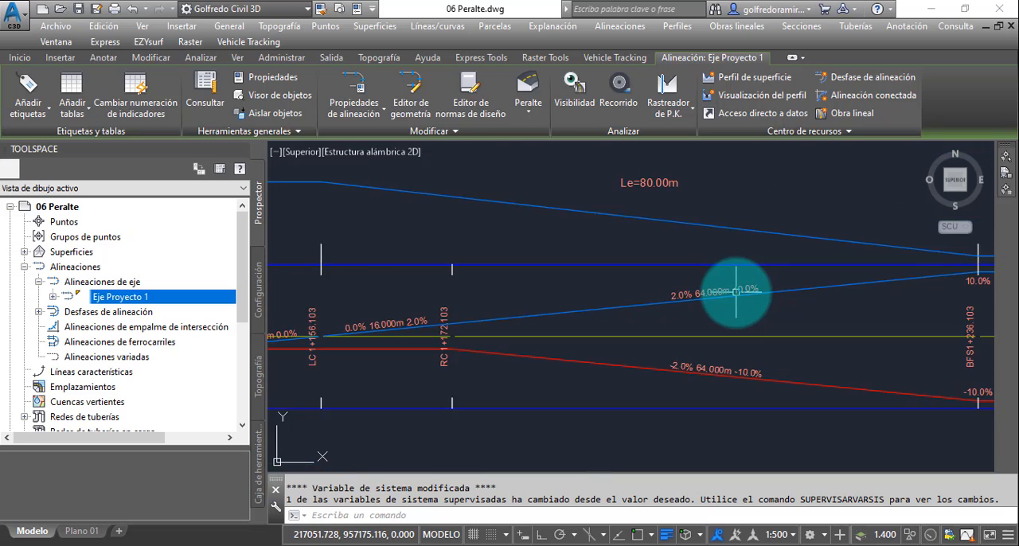
{"action": "scroll", "coordinate": [557, 305], "scroll_direction": "up", "scroll_amount": 3}
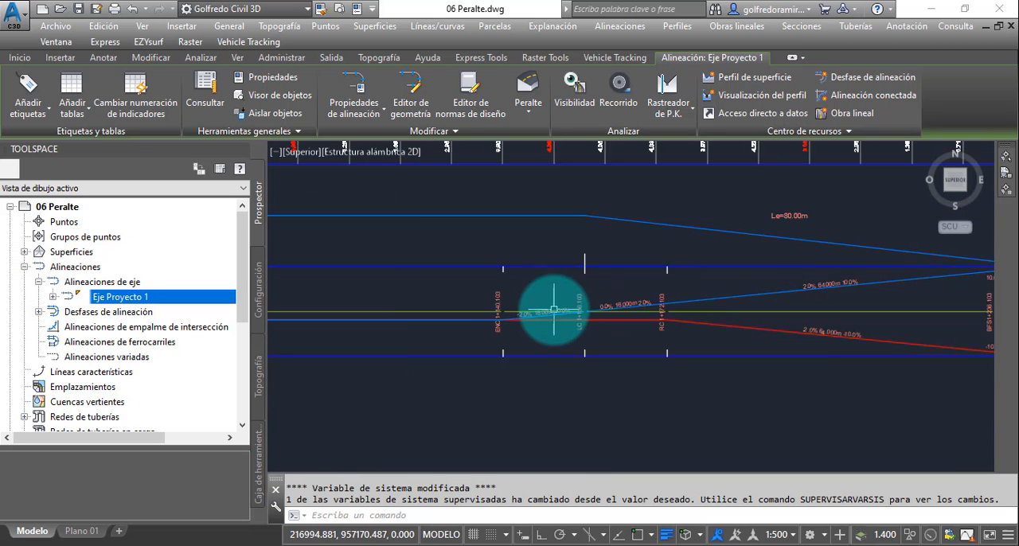
{"action": "scroll", "coordinate": [556, 305], "scroll_direction": "down", "scroll_amount": 6}
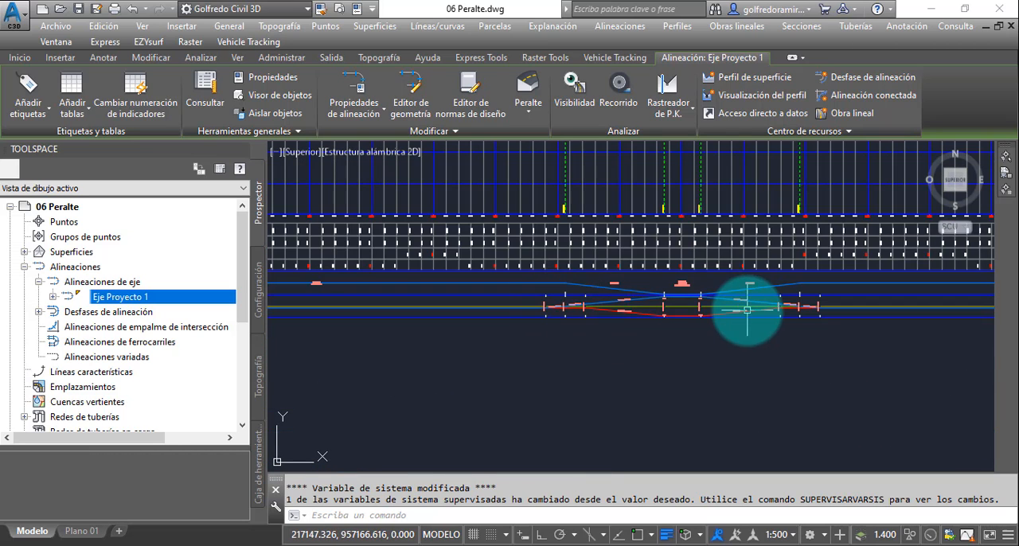
{"action": "middle_click_drag", "start_coordinate": [746, 309], "coordinate": [648, 293]}
{"action": "scroll", "coordinate": [646, 288], "scroll_direction": "up", "scroll_amount": 2}
{"action": "scroll", "coordinate": [592, 284], "scroll_direction": "up", "scroll_amount": 7}
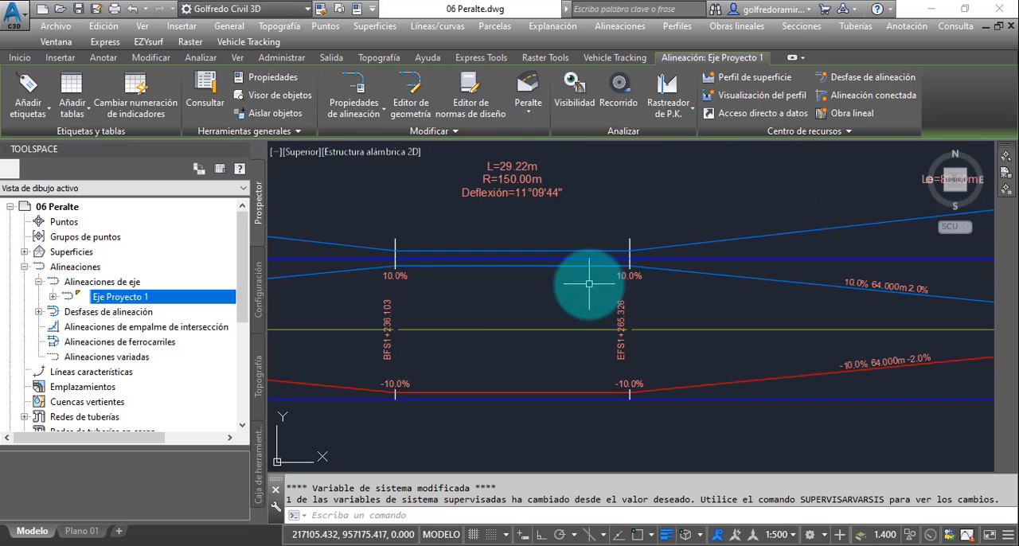
- Compare the level crown station of the spiral curve's entry transition with the start of its spiral in the horizontal geometry band
{"action": "middle_click_drag", "start_coordinate": [421, 303], "coordinate": [734, 308]}
{"action": "scroll", "coordinate": [733, 309], "scroll_direction": "down", "scroll_amount": 4}
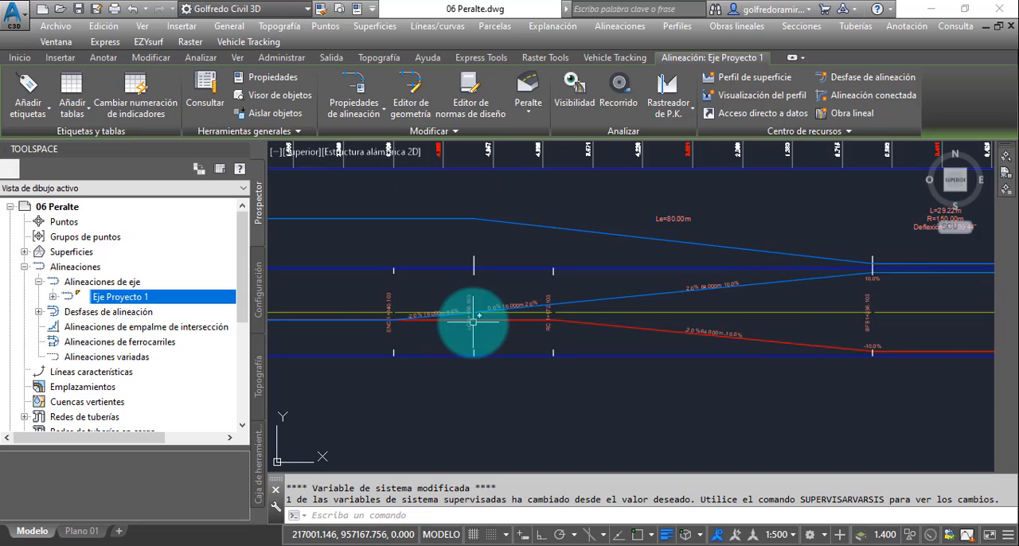
{"action": "scroll", "coordinate": [473, 310], "scroll_direction": "up", "scroll_amount": 4}
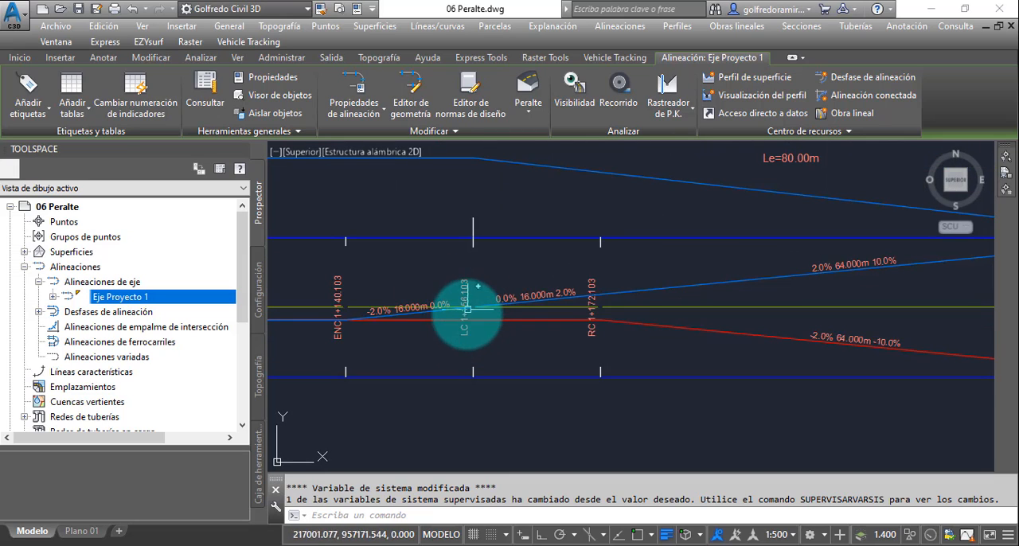
{"action": "scroll", "coordinate": [468, 300], "scroll_direction": "down", "scroll_amount": 2}
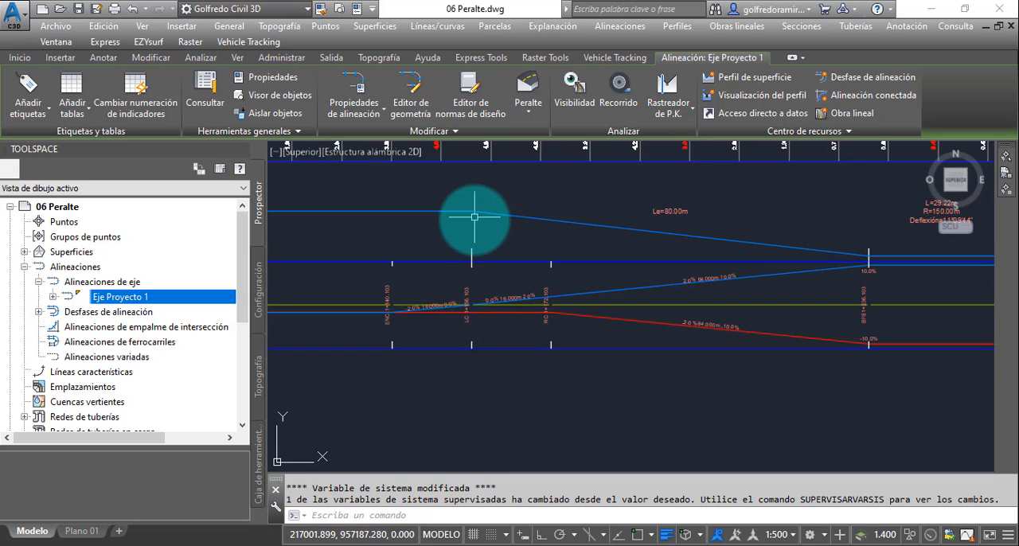
{"action": "scroll", "coordinate": [471, 310], "scroll_direction": "up", "scroll_amount": 4}
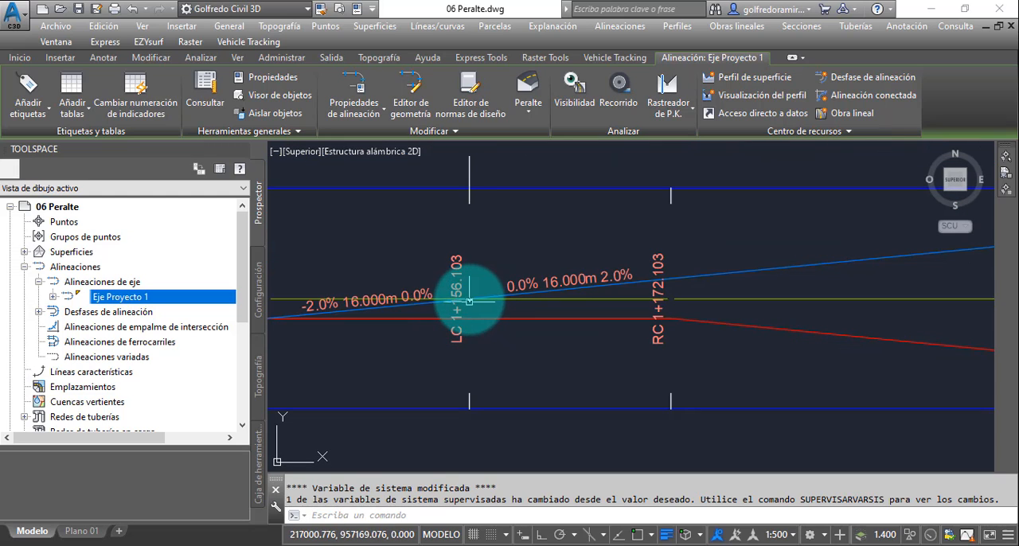
{"action": "scroll", "coordinate": [468, 301], "scroll_direction": "down", "scroll_amount": 3}
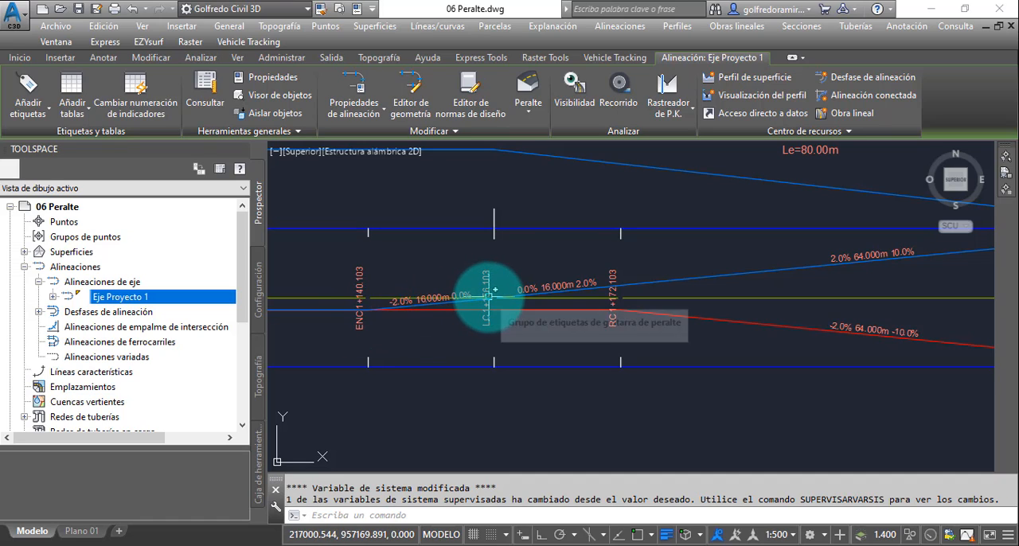
{"action": "scroll", "coordinate": [489, 295], "scroll_direction": "down", "scroll_amount": 2}
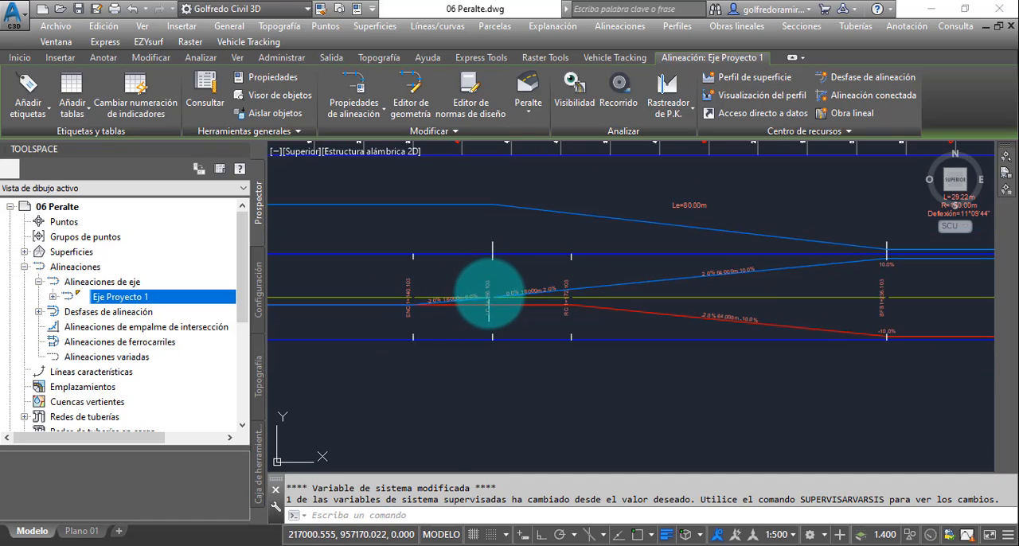
{"action": "middle_click_drag", "start_coordinate": [497, 299], "coordinate": [466, 286]}
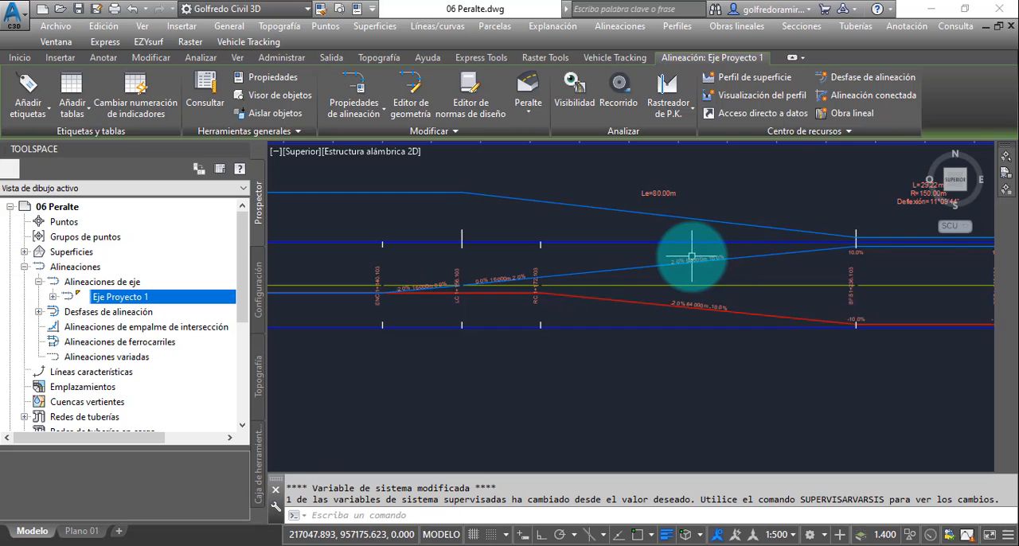
- Examine the exit transition of the spiral curve, comparing its level crown station with the end of the exit spiral
{"action": "scroll", "coordinate": [692, 256], "scroll_direction": "up", "scroll_amount": 2}
{"action": "scroll", "coordinate": [693, 256], "scroll_direction": "down", "scroll_amount": 4}
{"action": "middle_click_drag", "start_coordinate": [757, 268], "coordinate": [648, 282]}
{"action": "scroll", "coordinate": [654, 279], "scroll_direction": "up", "scroll_amount": 4}
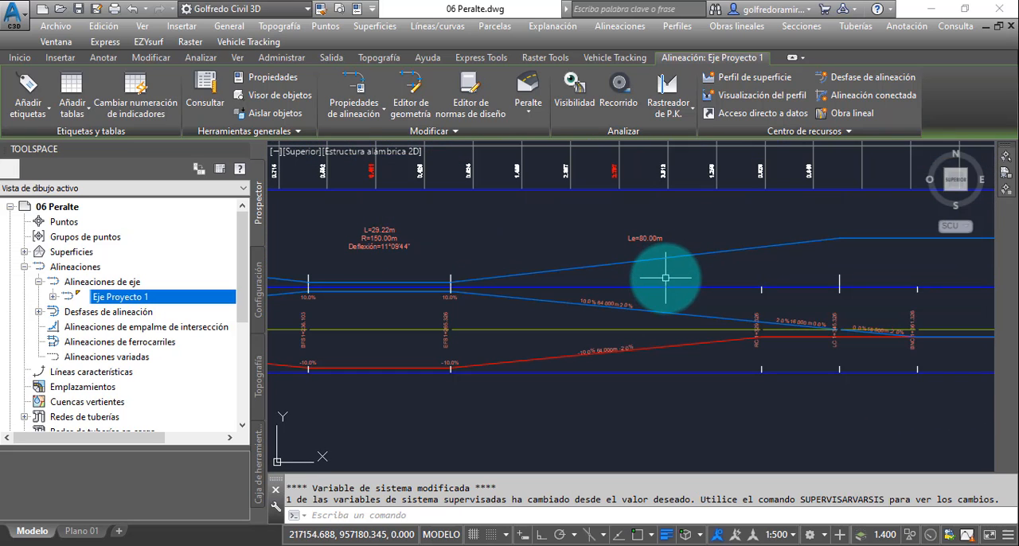
{"action": "scroll", "coordinate": [617, 302], "scroll_direction": "up", "scroll_amount": 3}
{"action": "scroll", "coordinate": [597, 293], "scroll_direction": "down", "scroll_amount": 3}
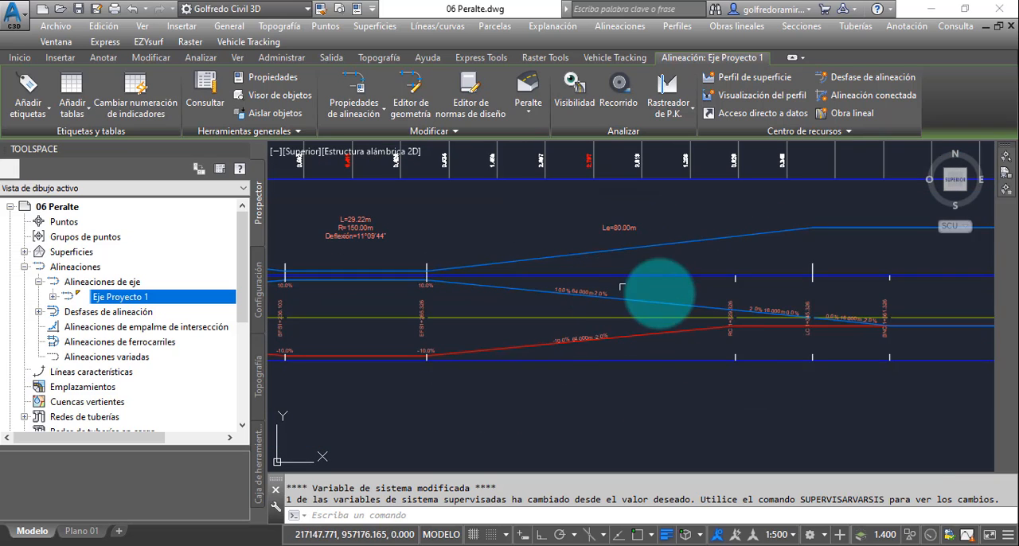
{"action": "middle_click_drag", "start_coordinate": [615, 309], "coordinate": [596, 250]}
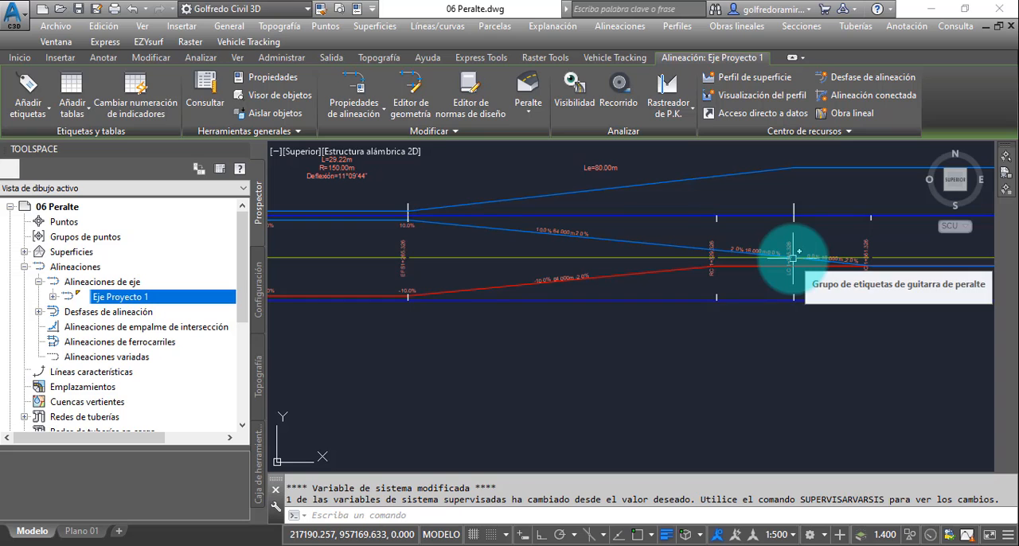
{"action": "scroll", "coordinate": [793, 258], "scroll_direction": "down", "scroll_amount": 3}
{"action": "scroll", "coordinate": [793, 259], "scroll_direction": "down", "scroll_amount": 2}
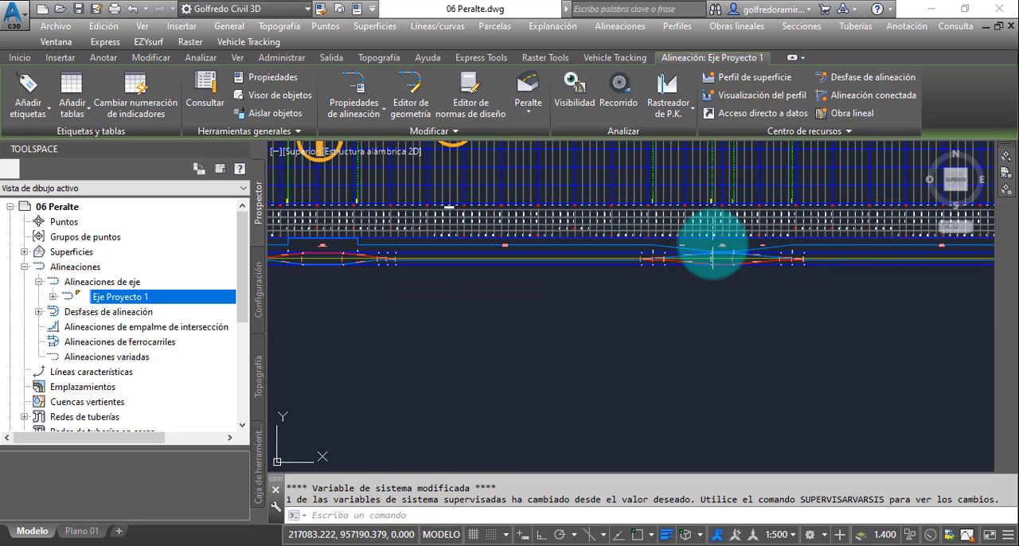
- Review both curves' superelevation diagrams along the profile view and return to the diagram of the first curve
{"action": "middle_click_drag", "start_coordinate": [716, 246], "coordinate": [787, 300]}
{"action": "scroll", "coordinate": [781, 297], "scroll_direction": "down", "scroll_amount": 2}
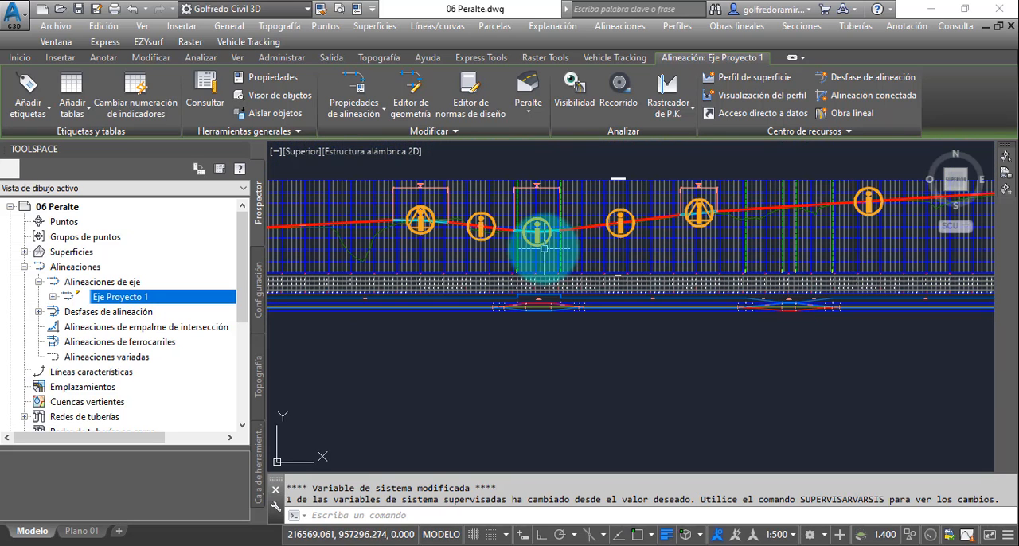
{"action": "middle_click_drag", "start_coordinate": [539, 241], "coordinate": [572, 261]}
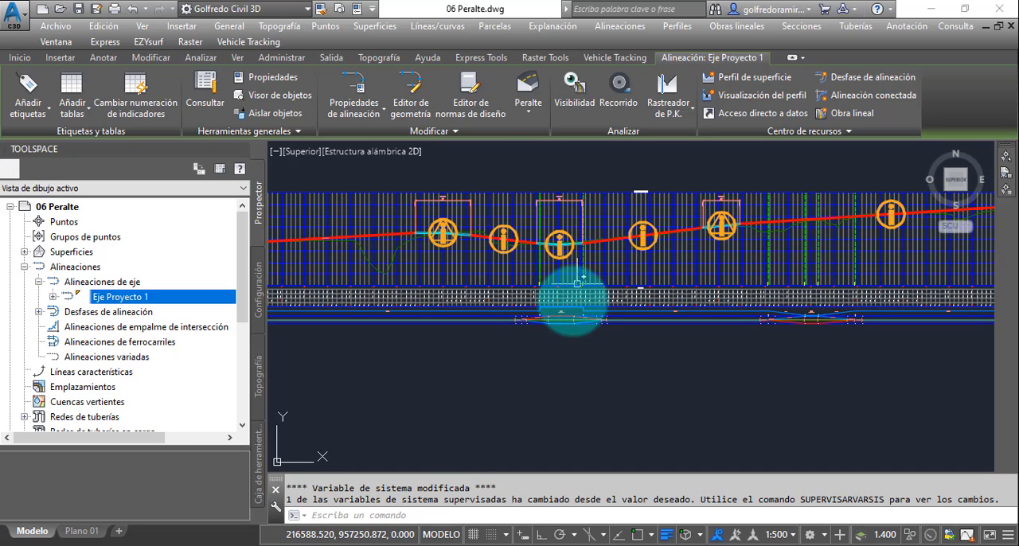
{"action": "scroll", "coordinate": [569, 318], "scroll_direction": "up", "scroll_amount": 3}
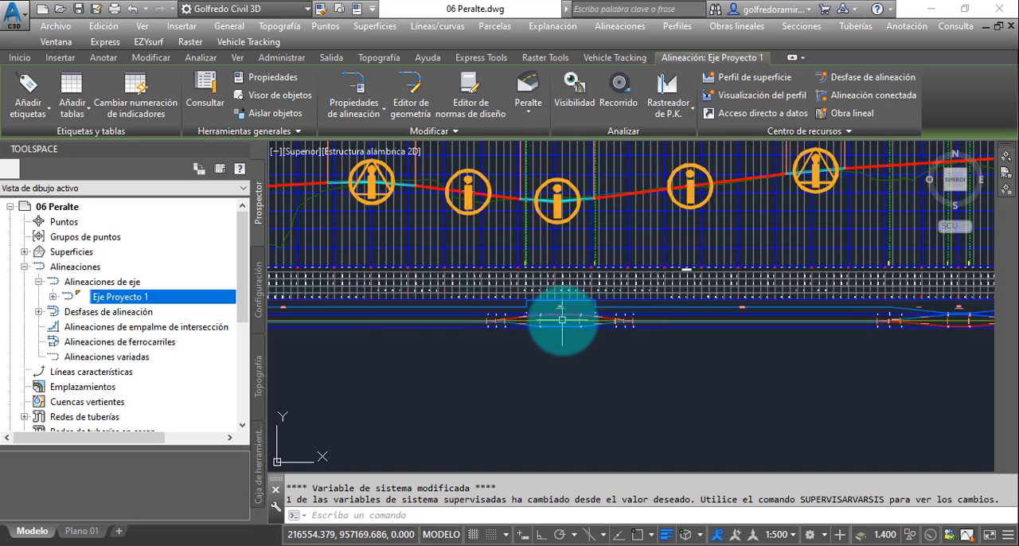
{"action": "middle_click_drag", "start_coordinate": [561, 320], "coordinate": [551, 303]}
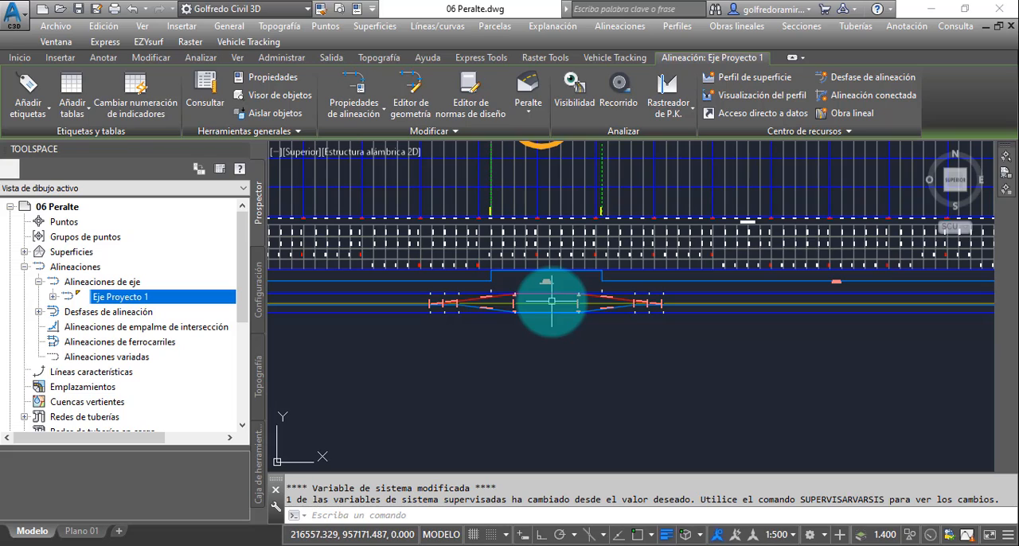
{"action": "mouse_move", "coordinate": [551, 301]}
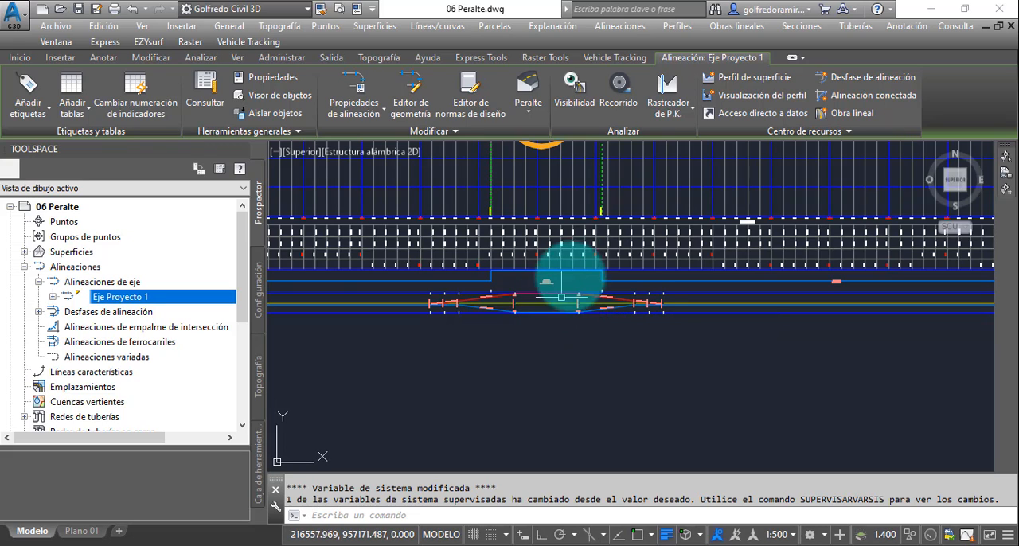
- Compare the circular curve's superelevation diagram with the spiral curve's, examining the latter's full superelevation stretch and entry transition
{"action": "middle_click_drag", "start_coordinate": [565, 254], "coordinate": [537, 335]}
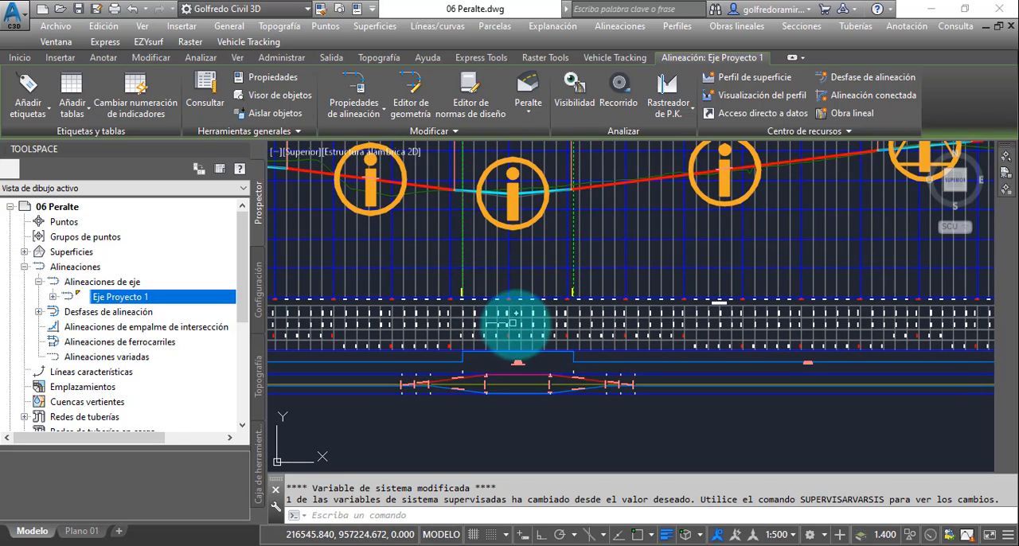
{"action": "scroll", "coordinate": [488, 362], "scroll_direction": "up", "scroll_amount": 4}
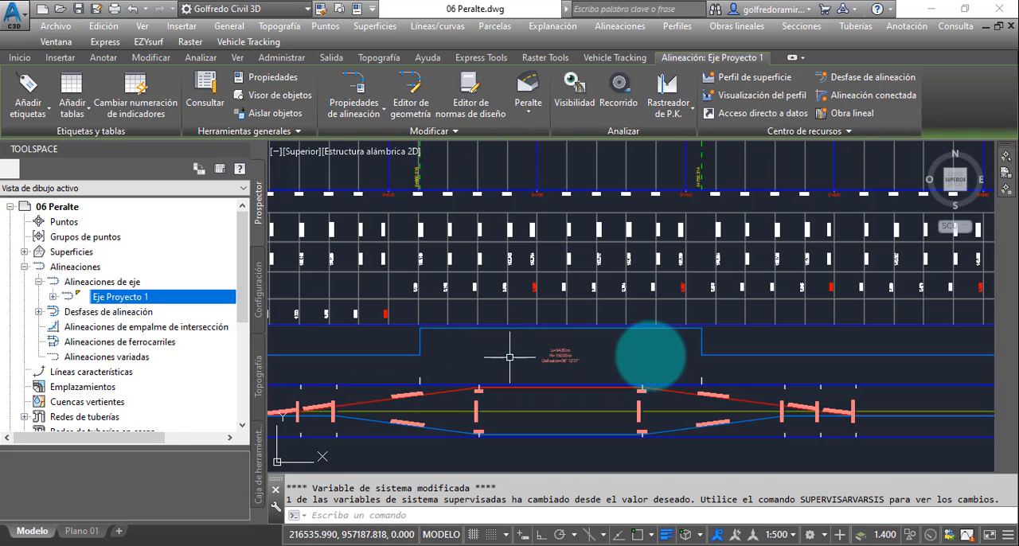
{"action": "scroll", "coordinate": [517, 326], "scroll_direction": "down", "scroll_amount": 5}
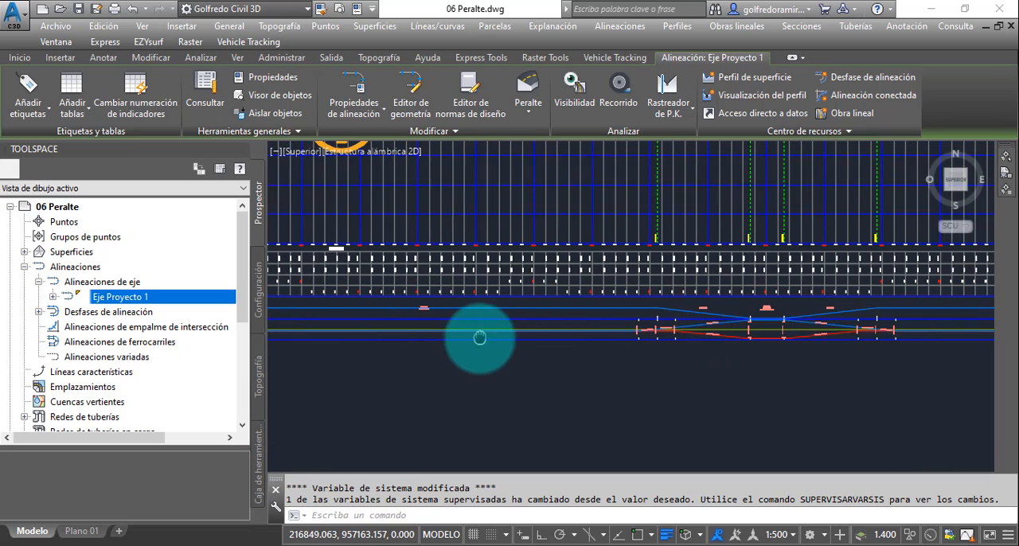
{"action": "scroll", "coordinate": [580, 342], "scroll_direction": "up", "scroll_amount": 5}
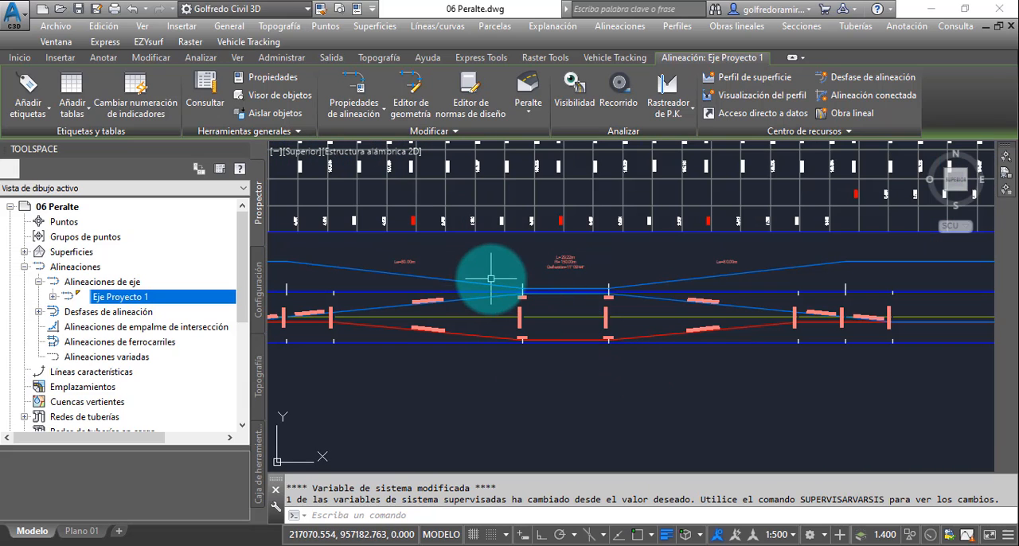
{"action": "middle_click_drag", "start_coordinate": [513, 275], "coordinate": [527, 282]}
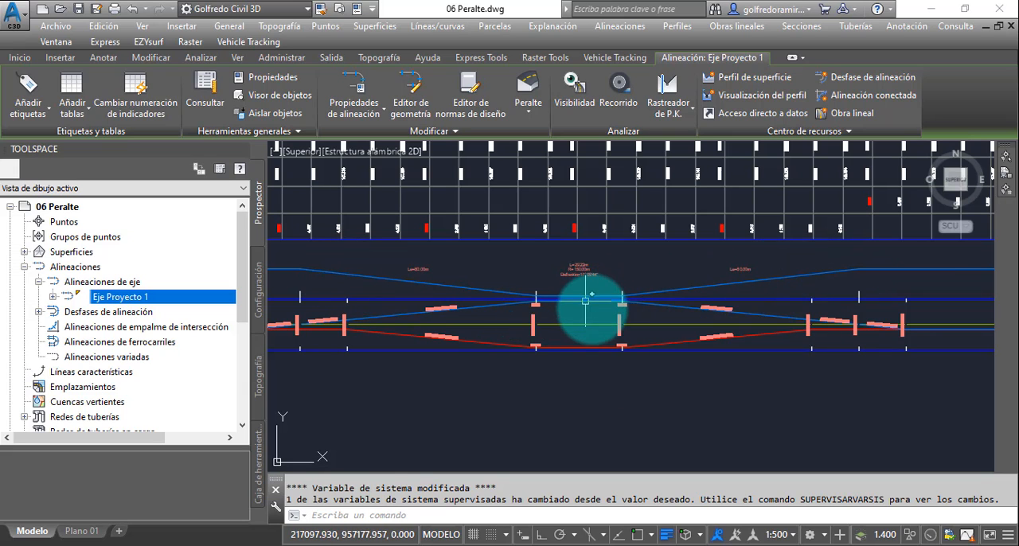
{"action": "middle_click_drag", "start_coordinate": [585, 300], "coordinate": [613, 295]}
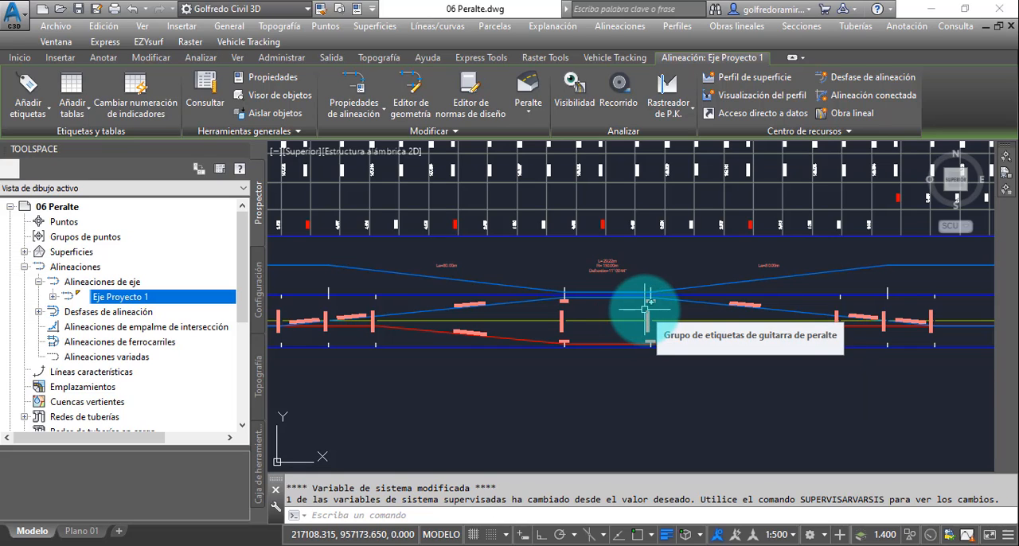
{"action": "scroll", "coordinate": [609, 292], "scroll_direction": "up", "scroll_amount": 4}
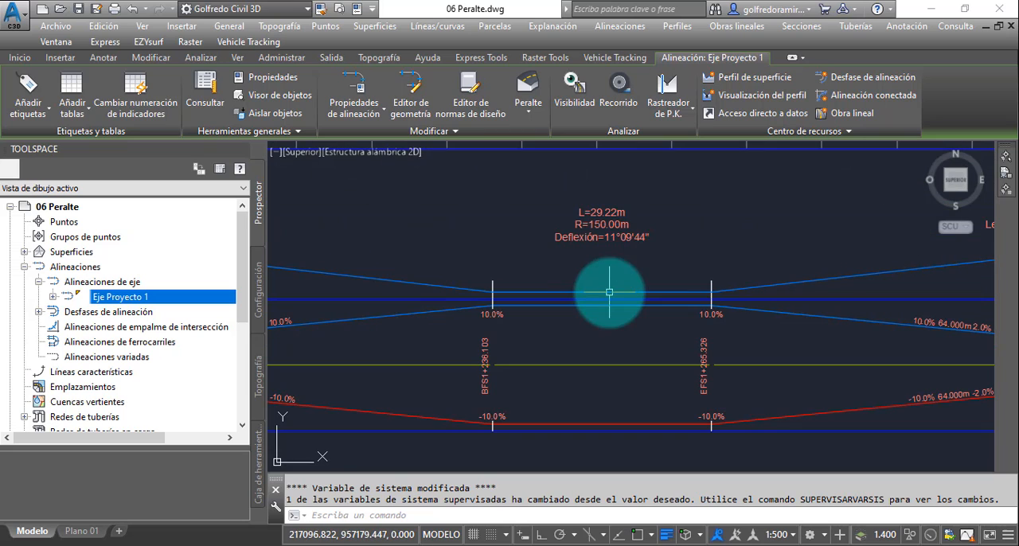
{"action": "middle_click_drag", "start_coordinate": [555, 325], "coordinate": [756, 248]}
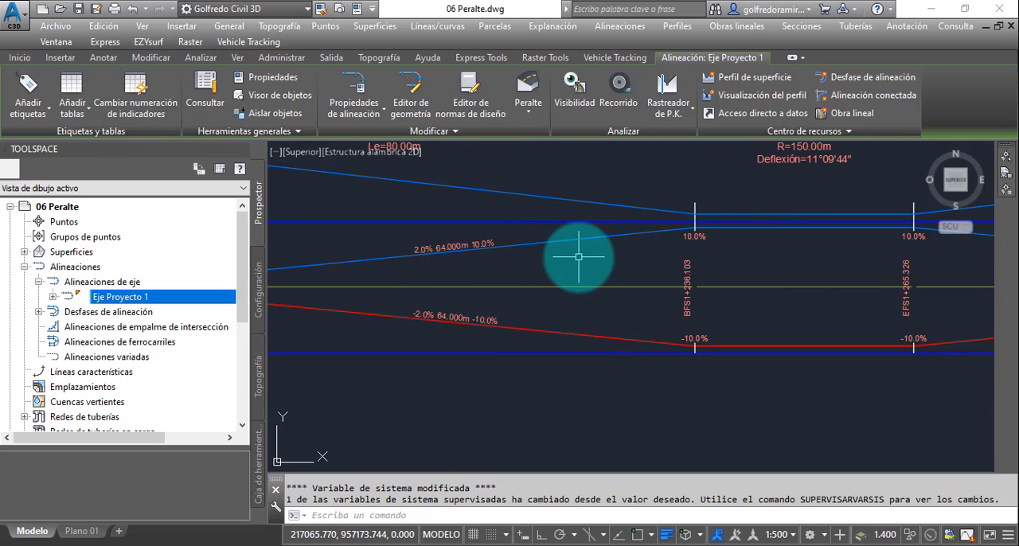
{"action": "middle_click_drag", "start_coordinate": [578, 257], "coordinate": [747, 235]}
{"action": "scroll", "coordinate": [748, 235], "scroll_direction": "down", "scroll_amount": 8}
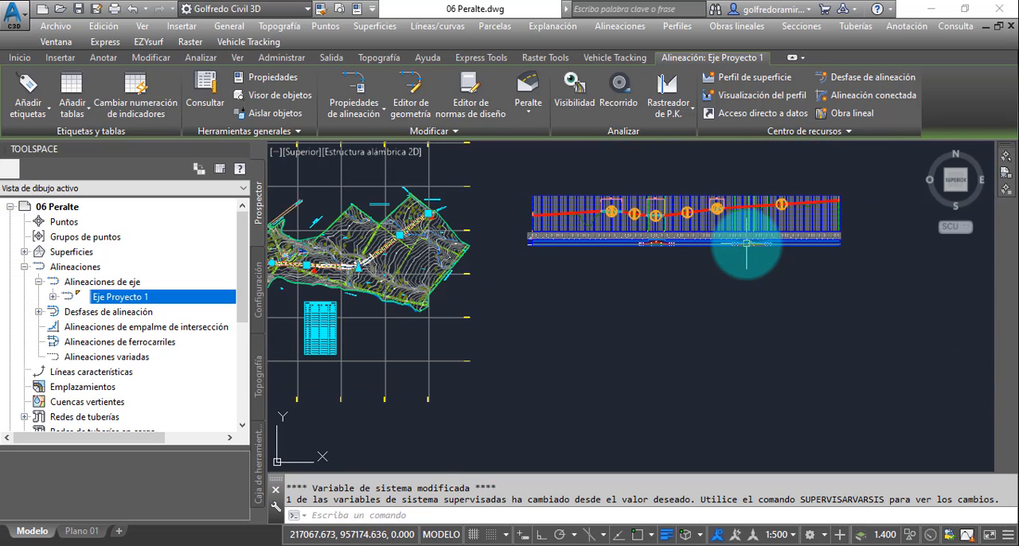
- Dismiss all horizontal change notifications on the Rasante Eje Proyecto 1 profile
{"action": "scroll", "coordinate": [574, 257], "scroll_direction": "up", "scroll_amount": 5}
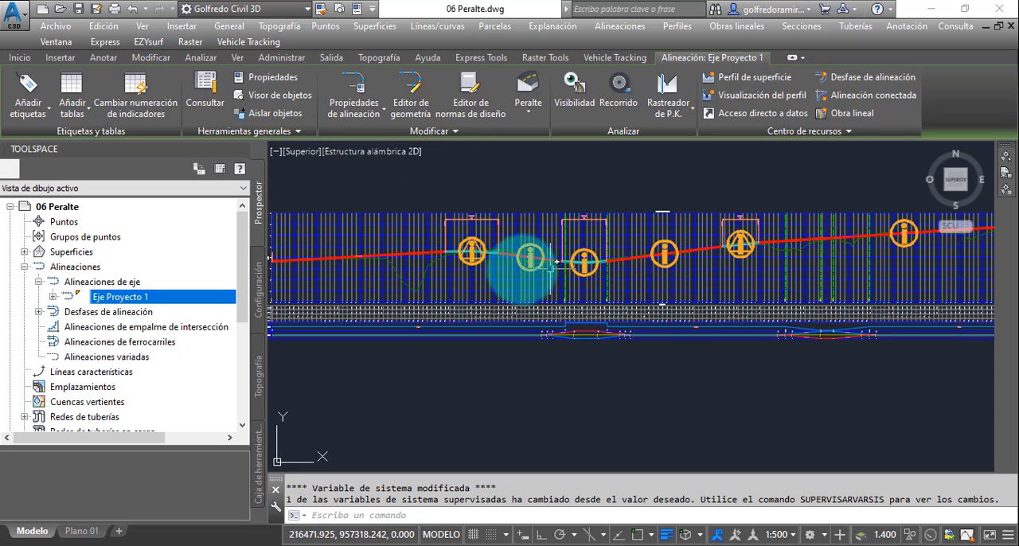
{"action": "scroll", "coordinate": [472, 252], "scroll_direction": "up", "scroll_amount": 4}
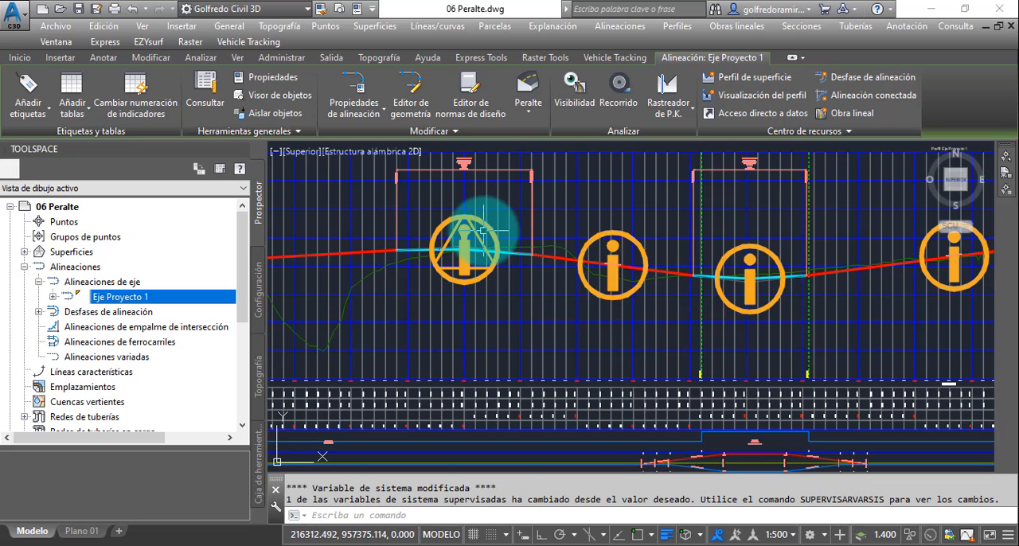
{"action": "scroll", "coordinate": [486, 216], "scroll_direction": "up", "scroll_amount": 2}
{"action": "left_click", "coordinate": [481, 217]}
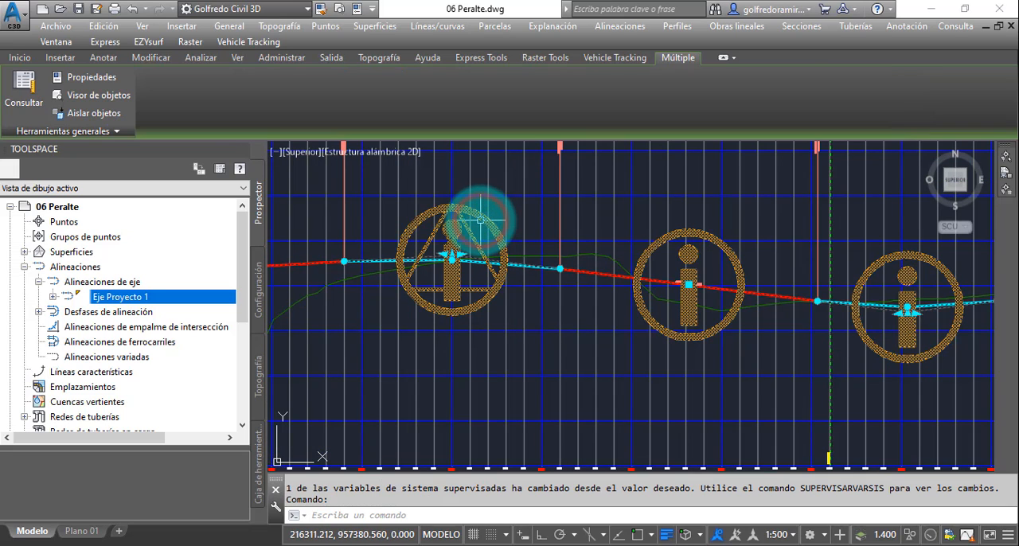
{"action": "key", "text": "Escape"}
{"action": "key", "text": "Escape"}
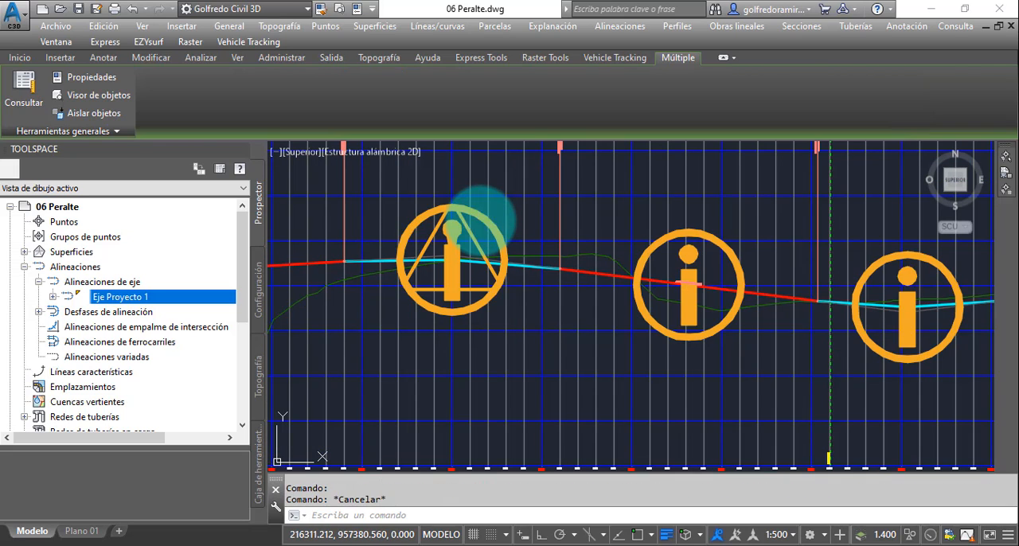
{"action": "left_click", "coordinate": [478, 219]}
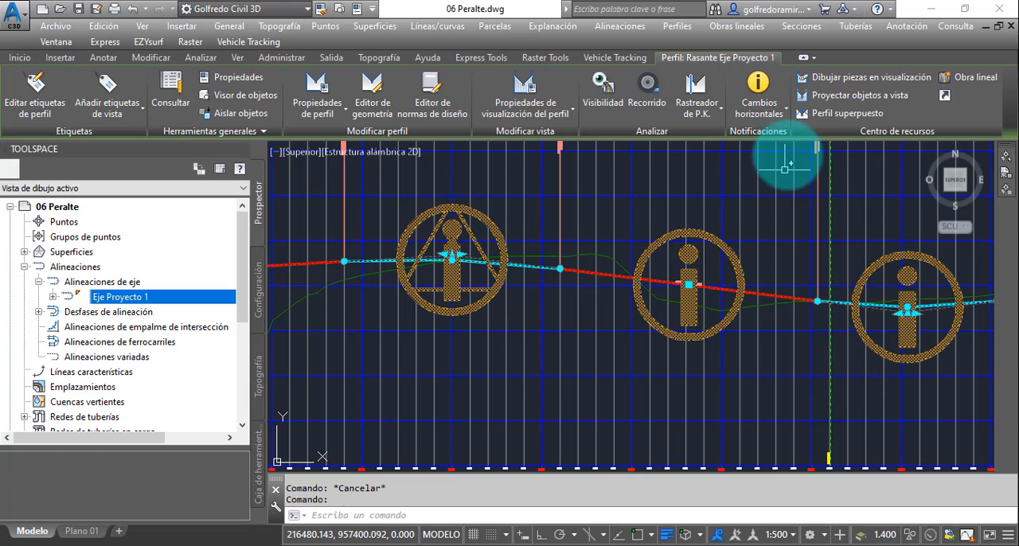
{"action": "left_click", "coordinate": [783, 120]}
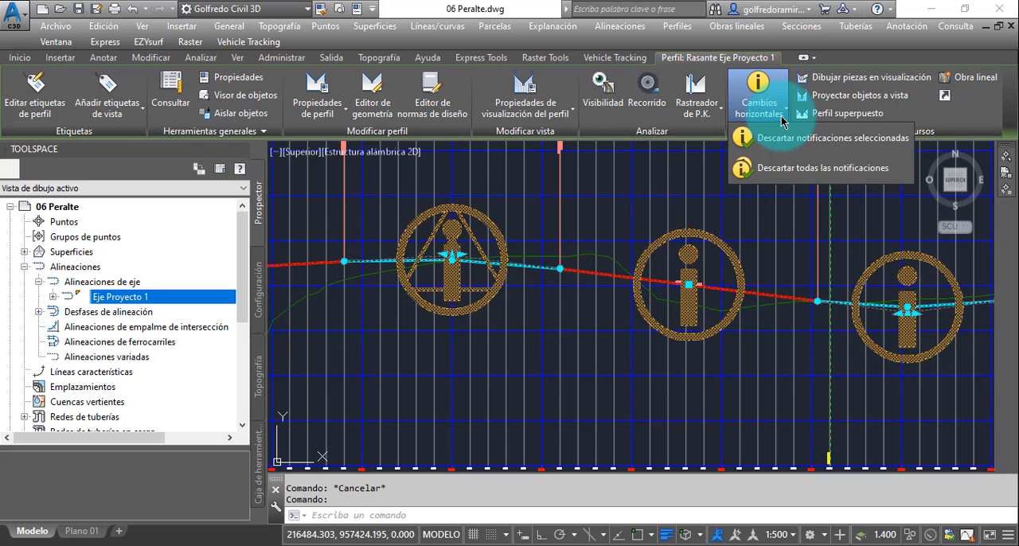
{"action": "left_click", "coordinate": [786, 168]}
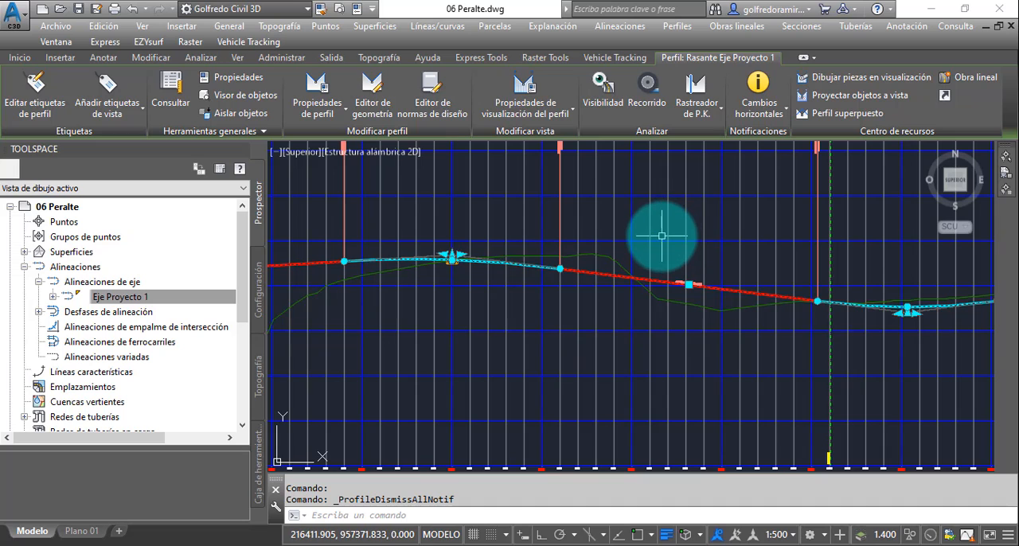
{"action": "key", "text": "Escape"}
{"action": "key", "text": "Escape"}
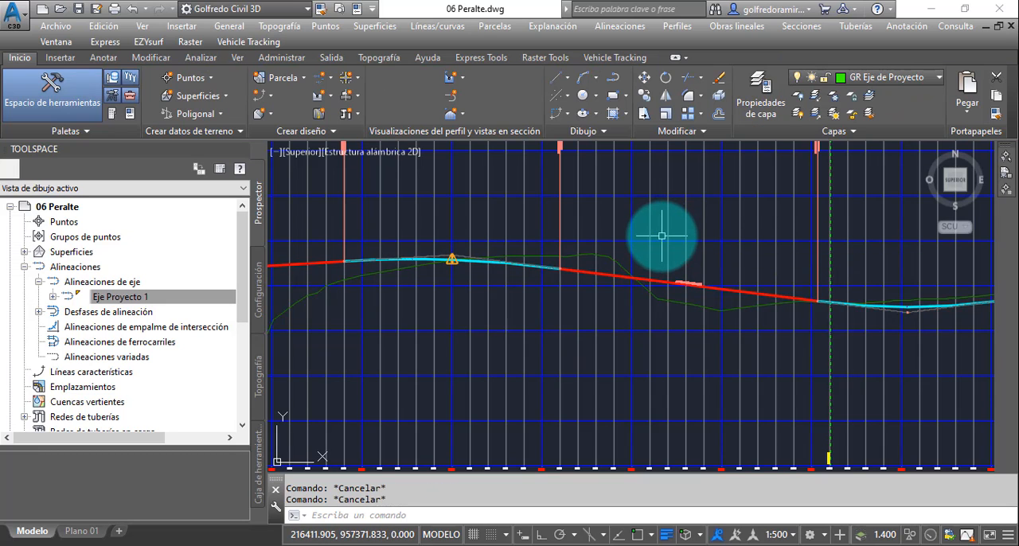
{"action": "scroll", "coordinate": [661, 236], "scroll_direction": "down", "scroll_amount": 5}
{"action": "scroll", "coordinate": [661, 235], "scroll_direction": "down", "scroll_amount": 4}
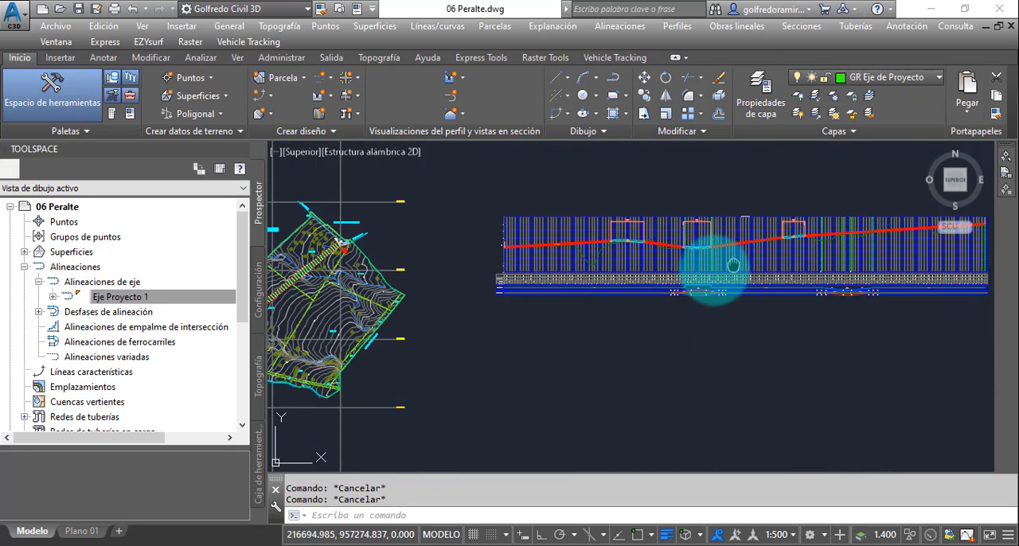
{"action": "scroll", "coordinate": [652, 279], "scroll_direction": "up", "scroll_amount": 2}
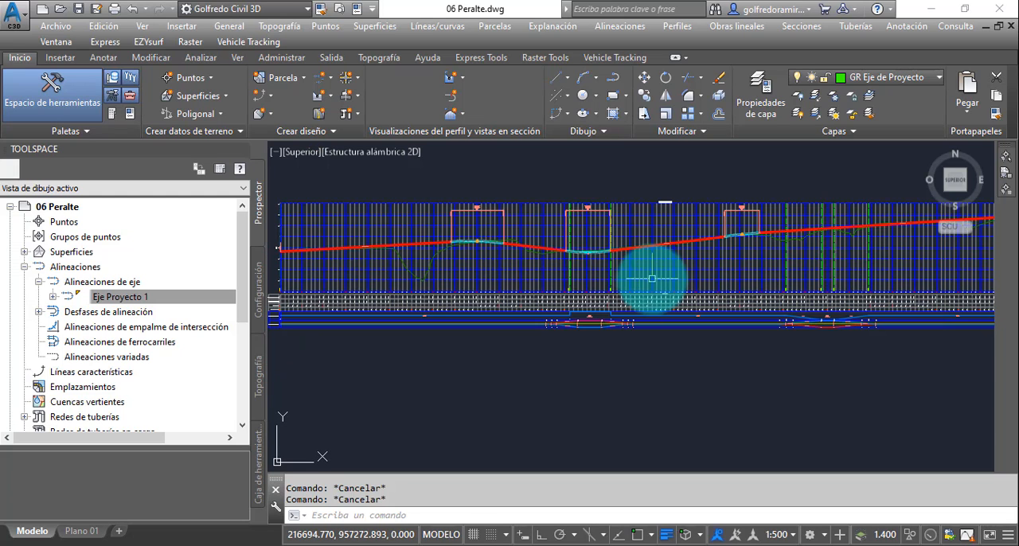
{"action": "scroll", "coordinate": [652, 279], "scroll_direction": "down", "scroll_amount": 2}
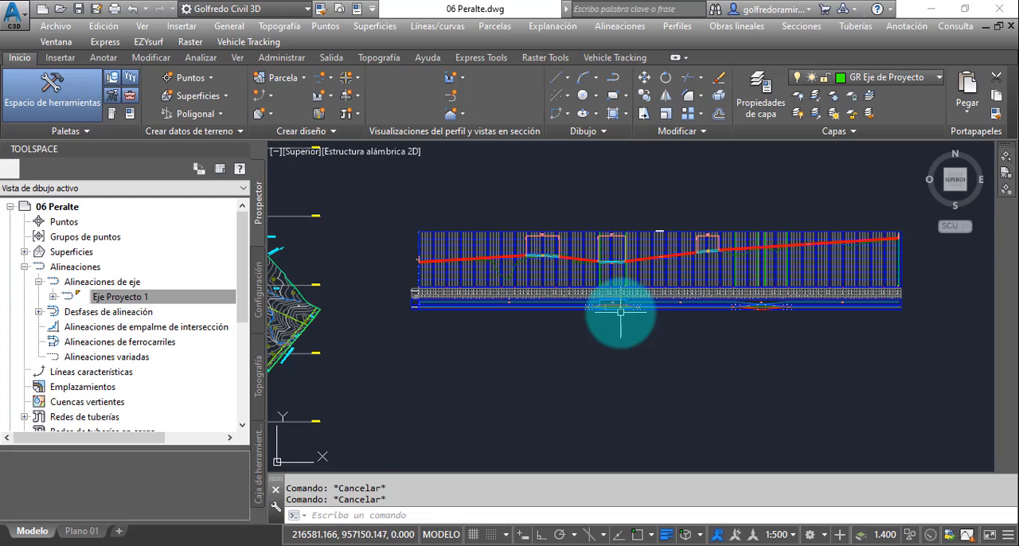
{"action": "mouse_move", "coordinate": [610, 312]}
{"action": "middle_mouse_down"}
{"action": "mouse_move", "coordinate": [610, 340]}
{"action": "mouse_move", "coordinate": [571, 345]}
{"action": "middle_mouse_up"}
{"action": "scroll", "coordinate": [572, 345], "scroll_direction": "up", "scroll_amount": 2}
{"action": "scroll", "coordinate": [570, 345], "scroll_direction": "down", "scroll_amount": 2}
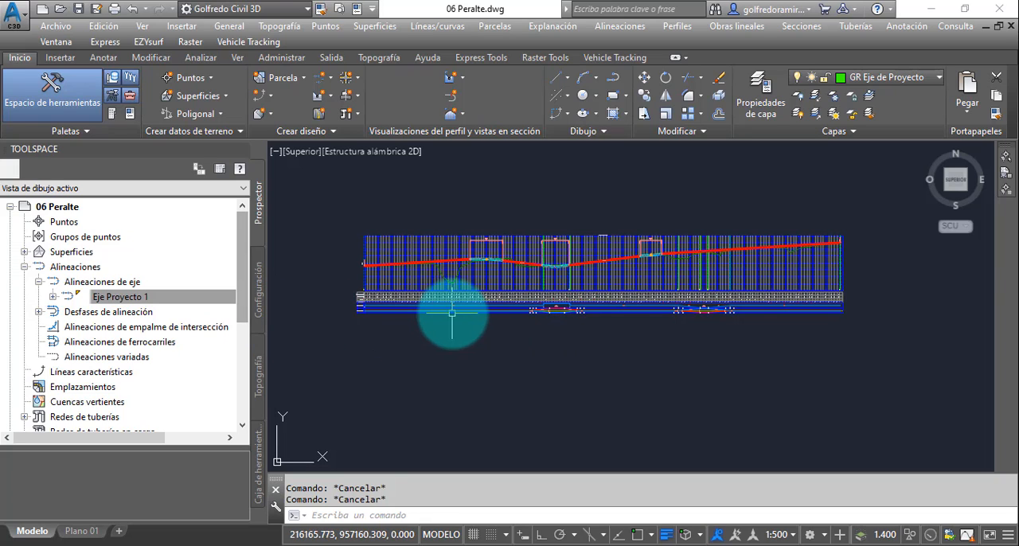
- Select the Eje Proyecto 1 alignment and start creating a superelevation view for it
{"action": "left_click", "coordinate": [118, 297]}
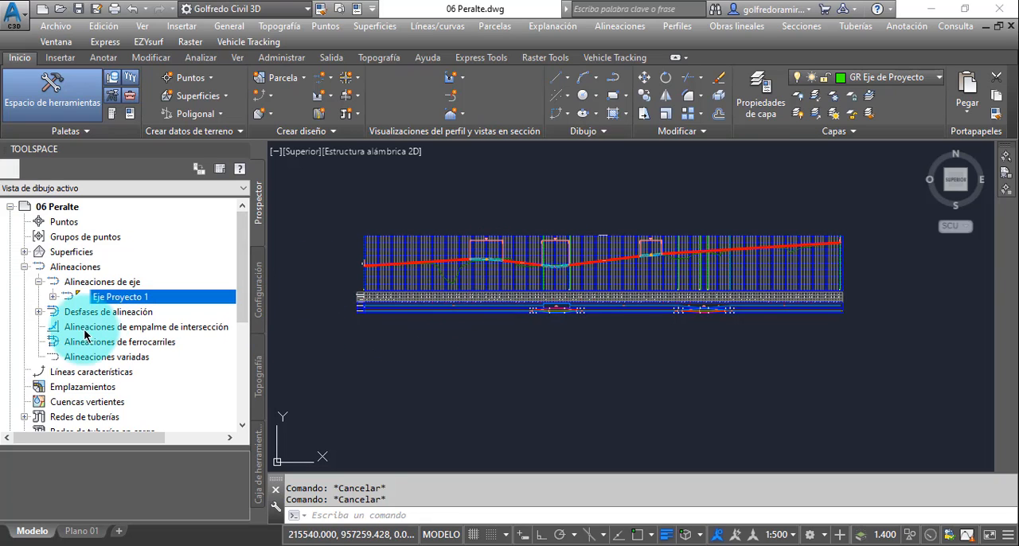
{"action": "right_click", "coordinate": [124, 299]}
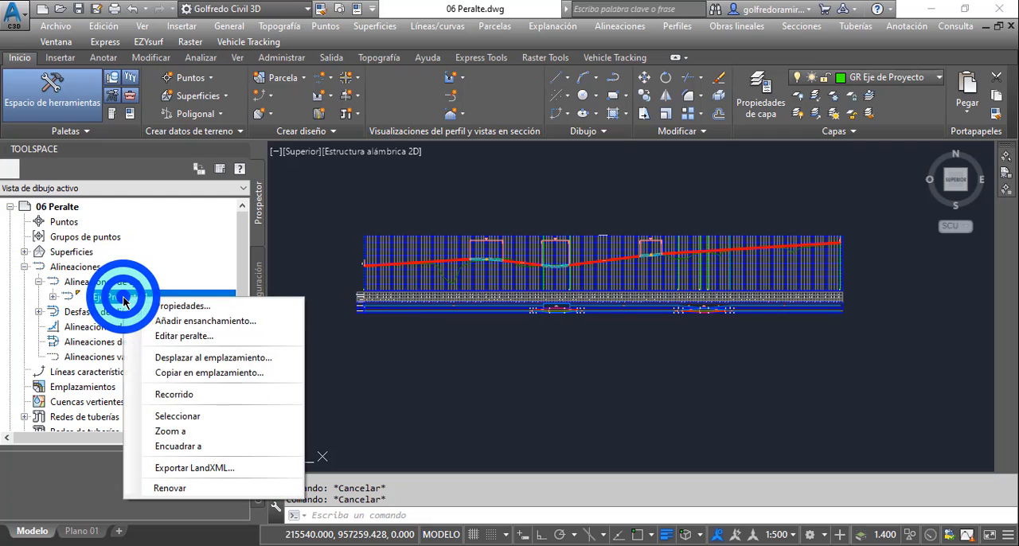
{"action": "left_click", "coordinate": [184, 417]}
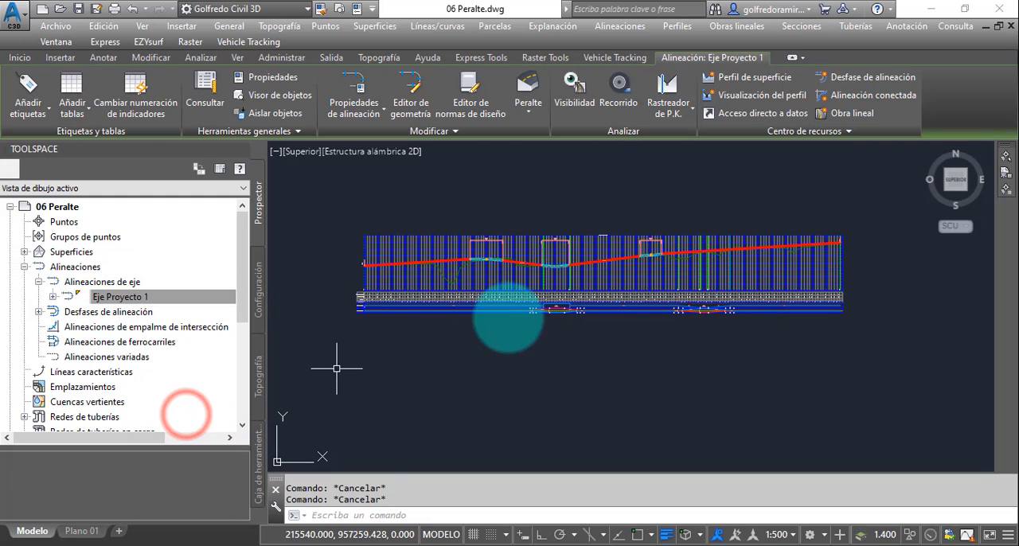
{"action": "left_click", "coordinate": [531, 117]}
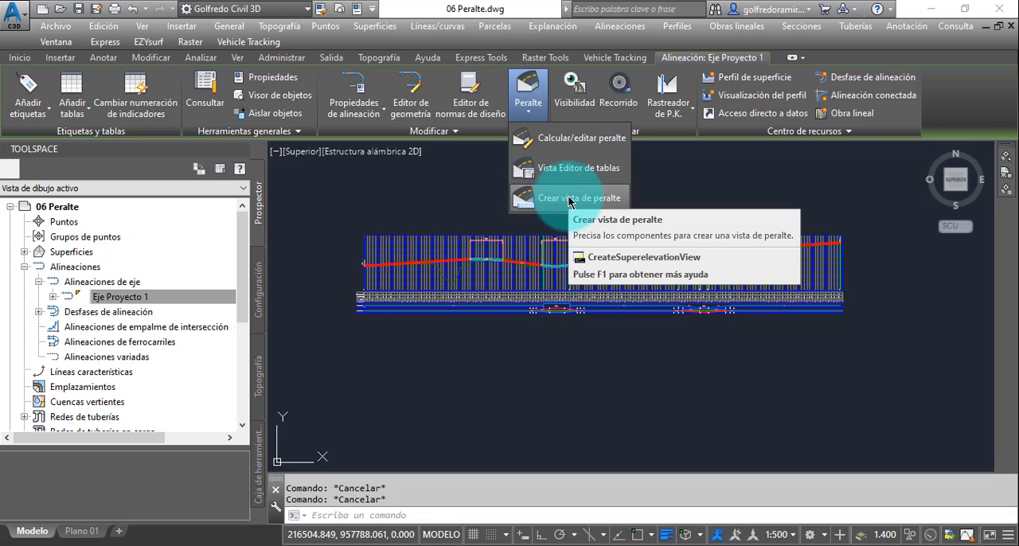
{"action": "left_click", "coordinate": [568, 199]}
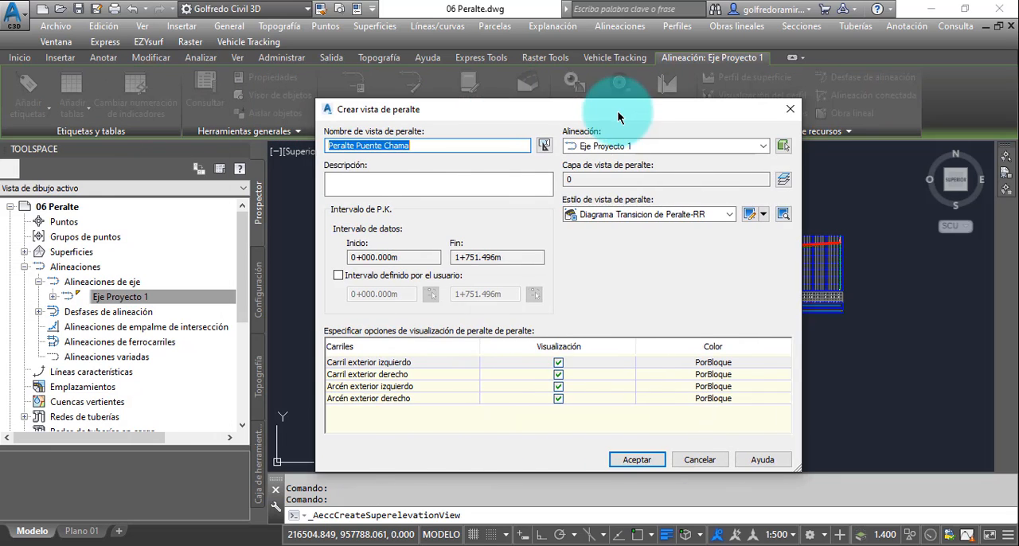
{"action": "left_click_drag", "start_coordinate": [617, 110], "coordinate": [614, 90]}
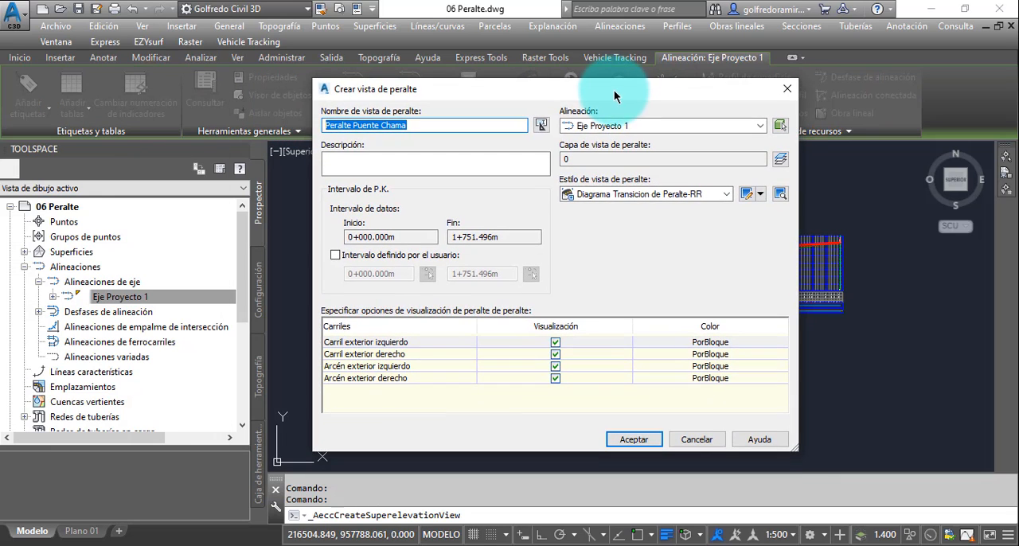
- Name the superelevation view Peralte Proyecto 1 and use the Diagrama Transicion de Peralte-RR style
{"action": "left_click", "coordinate": [420, 127]}
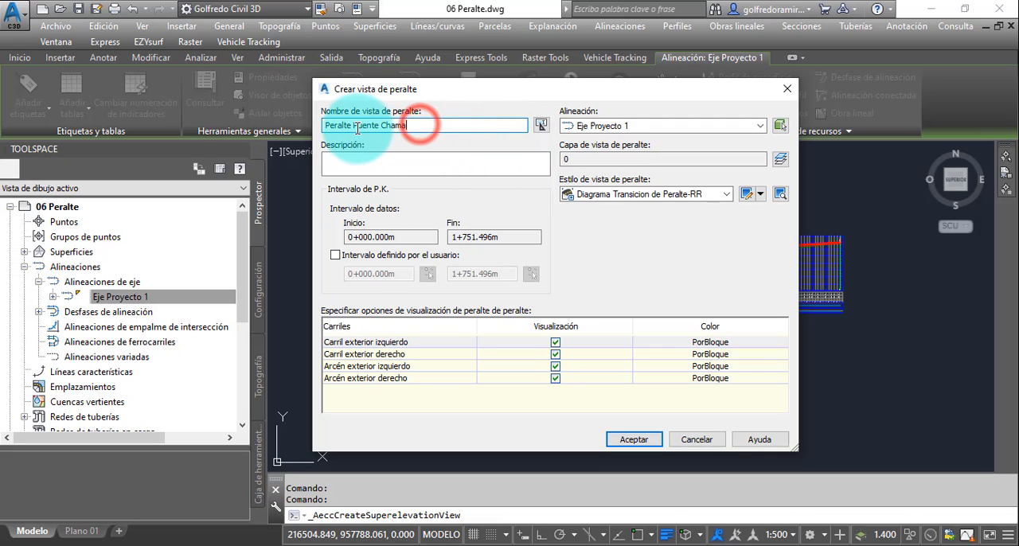
{"action": "left_click_drag", "start_coordinate": [354, 127], "coordinate": [427, 125]}
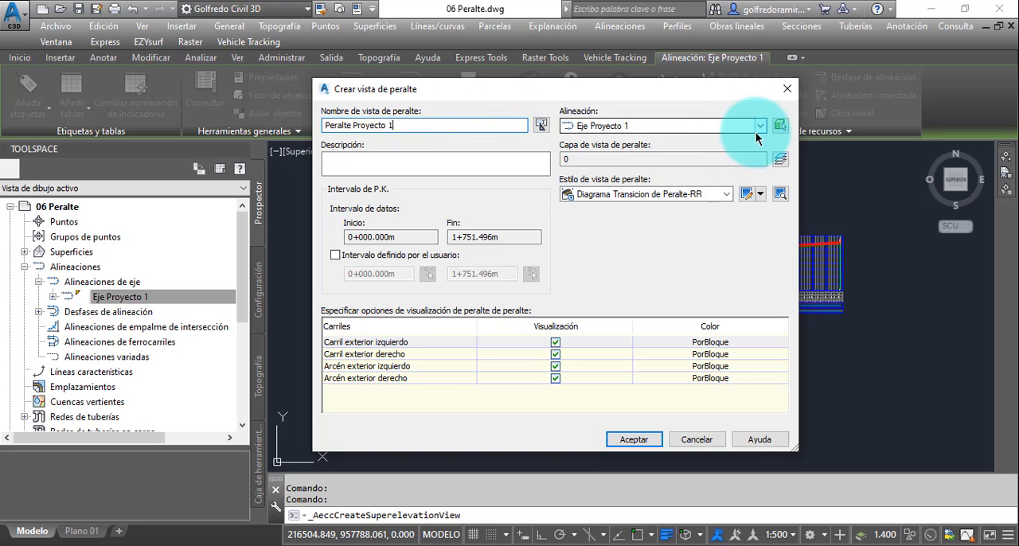
{"action": "left_click", "coordinate": [727, 194]}
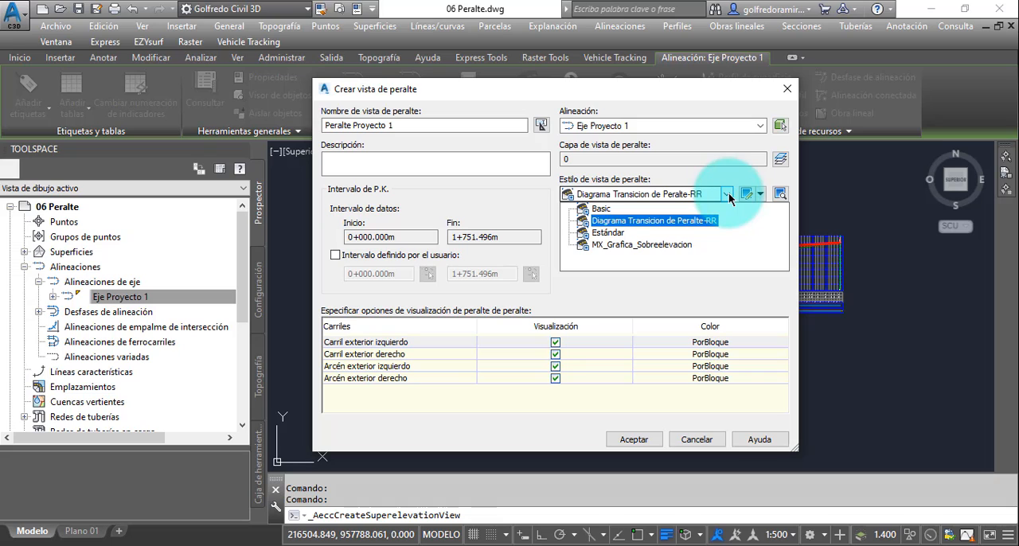
{"action": "left_click", "coordinate": [686, 223]}
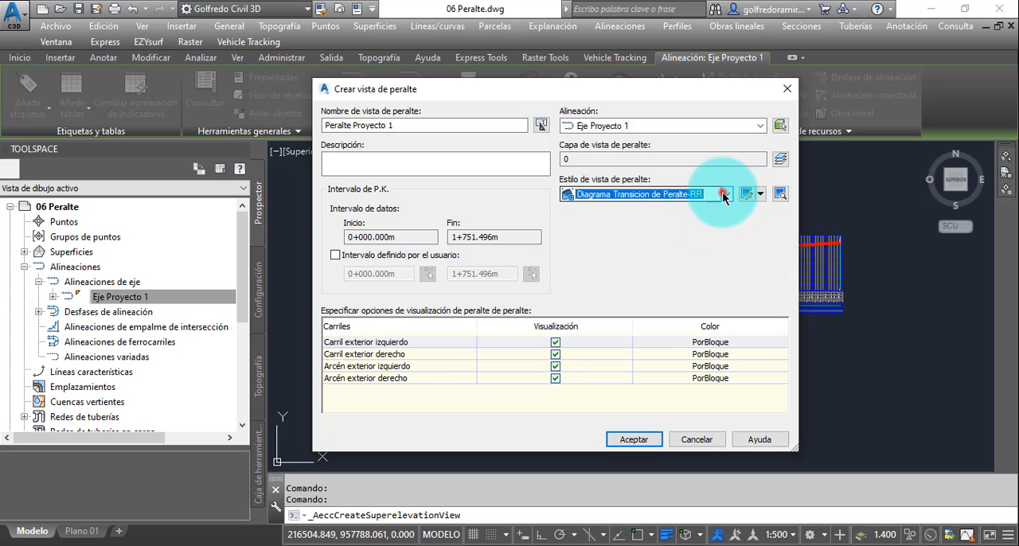
{"action": "left_click", "coordinate": [723, 194]}
{"action": "left_click", "coordinate": [676, 222]}
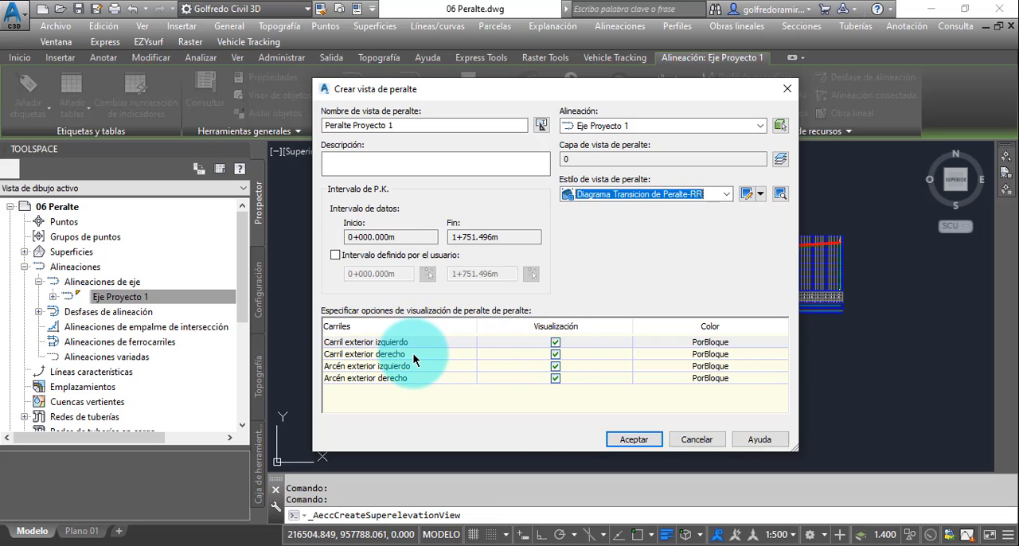
- Turn the display of the left and right outer shoulders off and back on for the superelevation view
{"action": "left_click", "coordinate": [555, 367]}
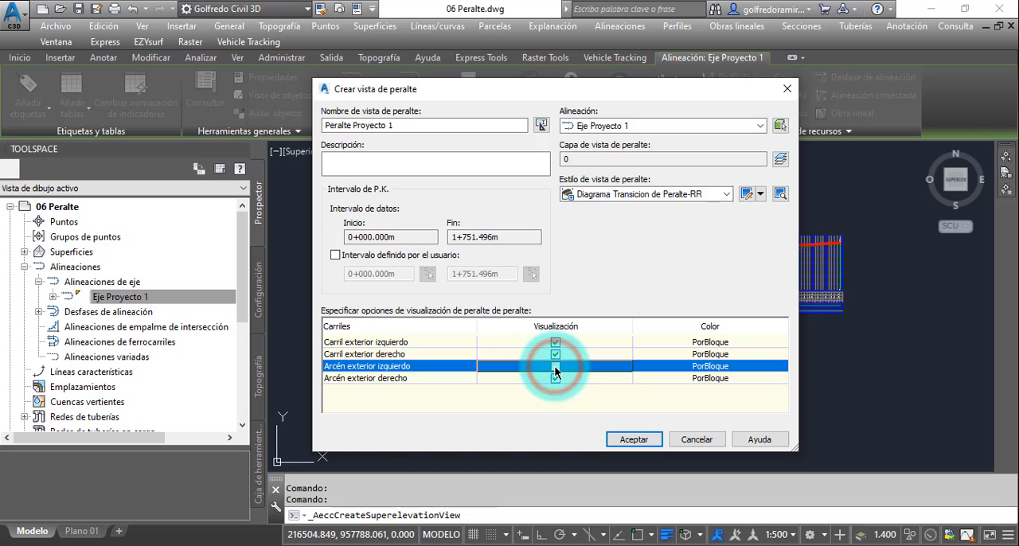
{"action": "left_click", "coordinate": [557, 378]}
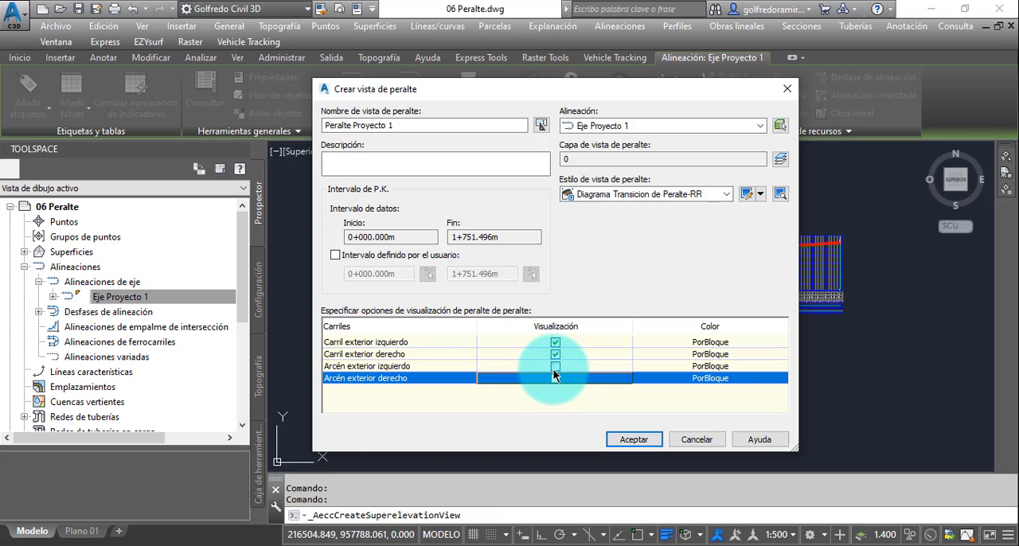
{"action": "left_click", "coordinate": [554, 367]}
{"action": "left_click", "coordinate": [557, 376]}
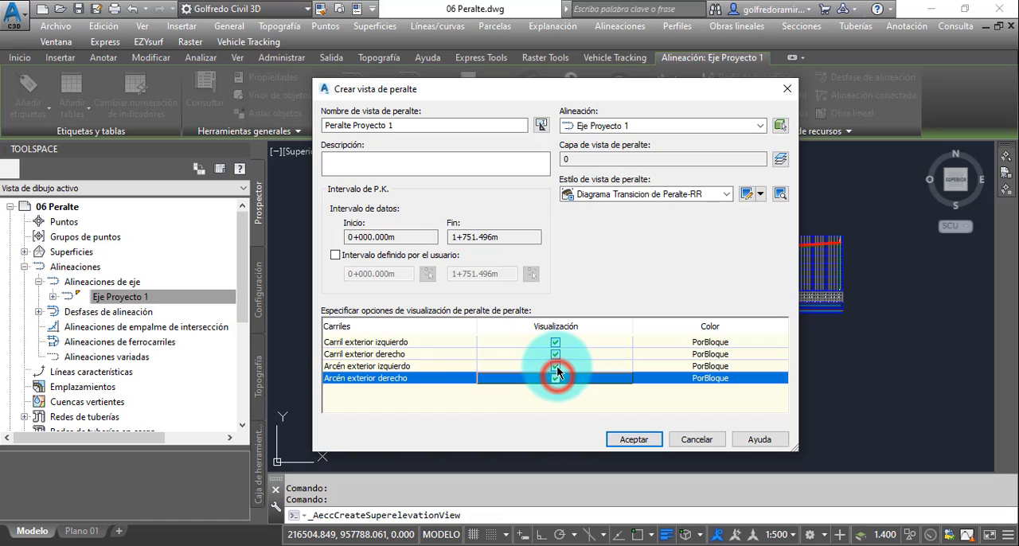
- Hide the left and right outer shoulders and place the superelevation view just below the profile view
{"action": "left_click", "coordinate": [556, 367]}
{"action": "left_click", "coordinate": [557, 376]}
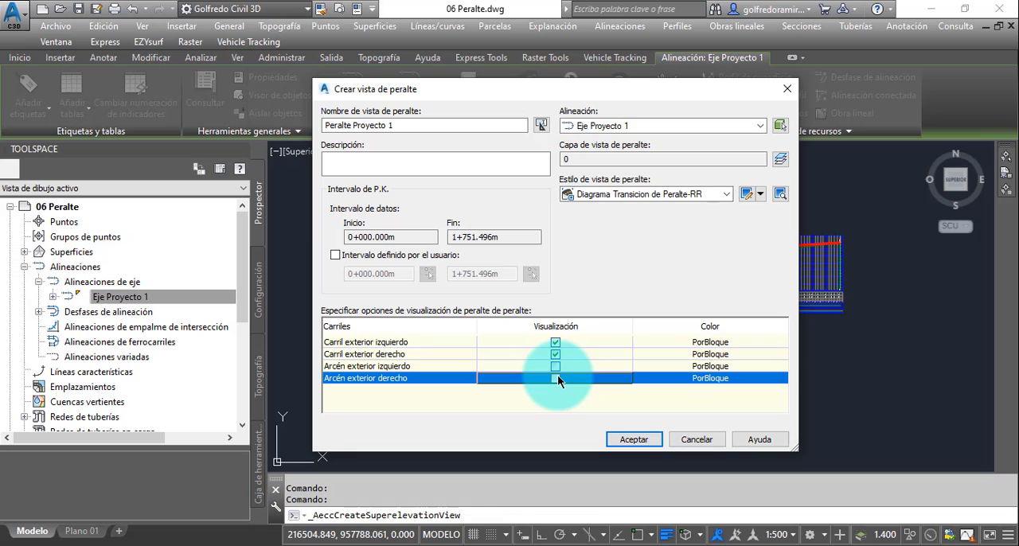
{"action": "left_click", "coordinate": [633, 440]}
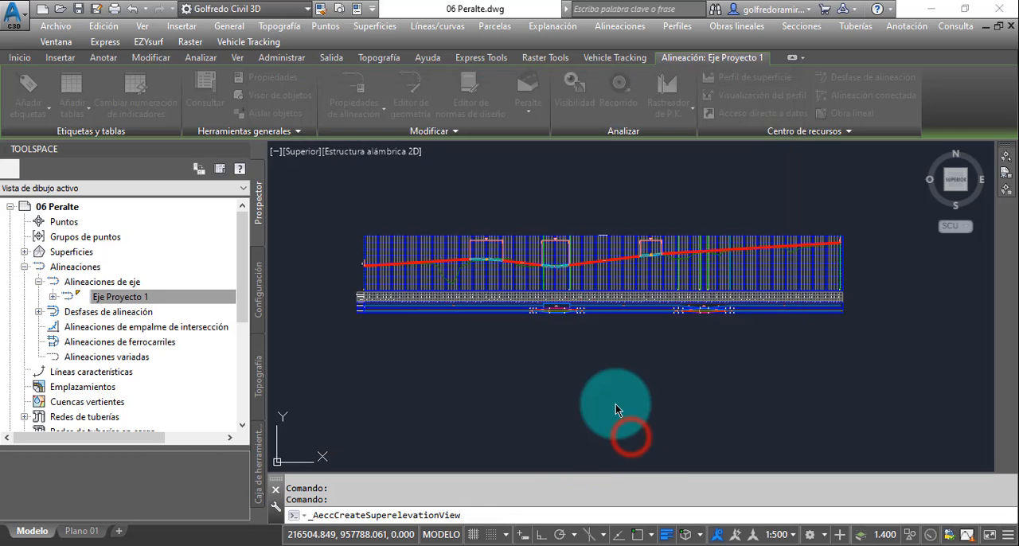
{"action": "scroll", "coordinate": [643, 366], "scroll_direction": "down", "scroll_amount": 2}
{"action": "scroll", "coordinate": [585, 382], "scroll_direction": "up", "scroll_amount": 2}
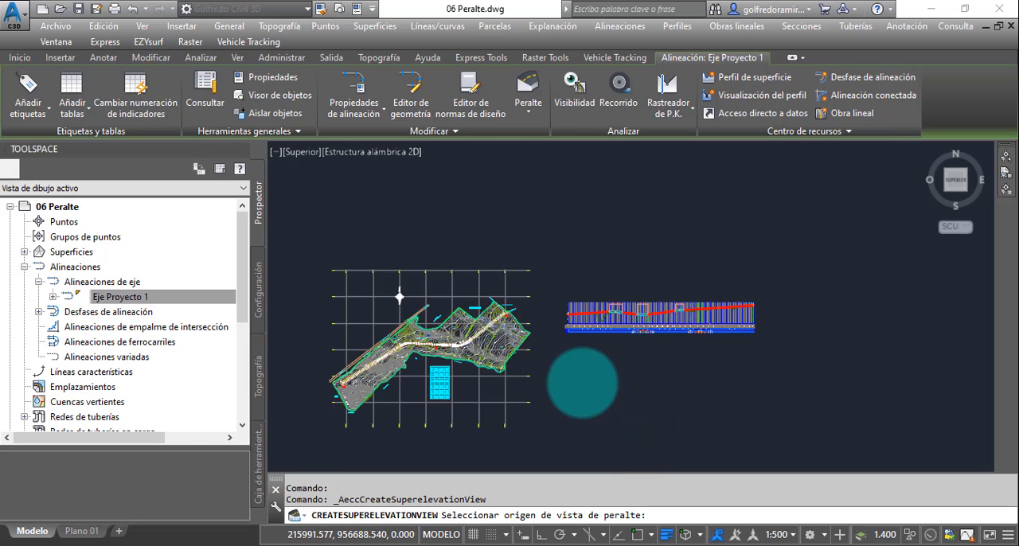
{"action": "left_click", "coordinate": [561, 347]}
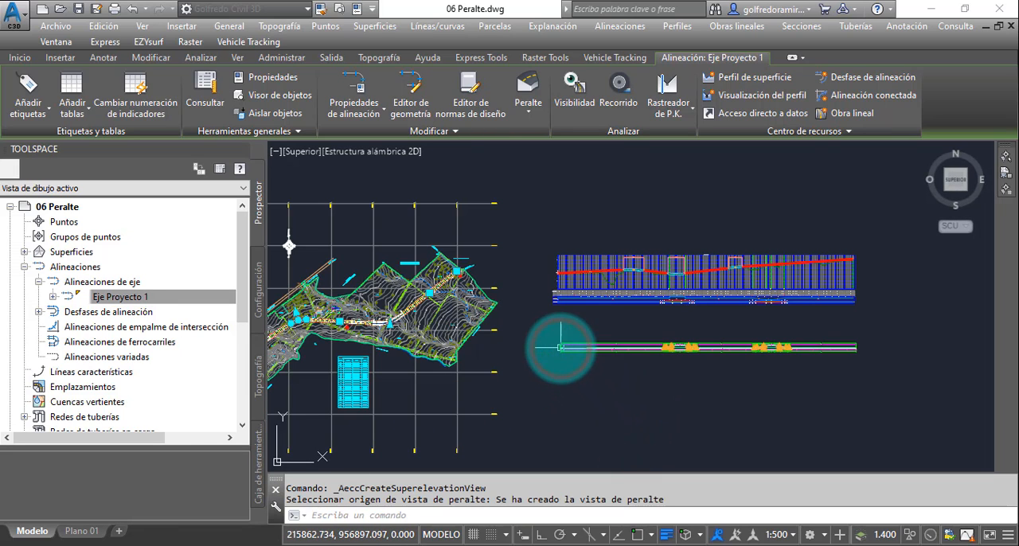
- Examine the design check warnings and the full superelevation section of the first curve in the new superelevation view
{"action": "mouse_move", "coordinate": [660, 364]}
{"action": "middle_mouse_down"}
{"action": "mouse_move", "coordinate": [541, 370]}
{"action": "mouse_move", "coordinate": [558, 324]}
{"action": "middle_mouse_up"}
{"action": "scroll", "coordinate": [541, 370], "scroll_direction": "up", "scroll_amount": 5}
{"action": "scroll", "coordinate": [532, 296], "scroll_direction": "up", "scroll_amount": 2}
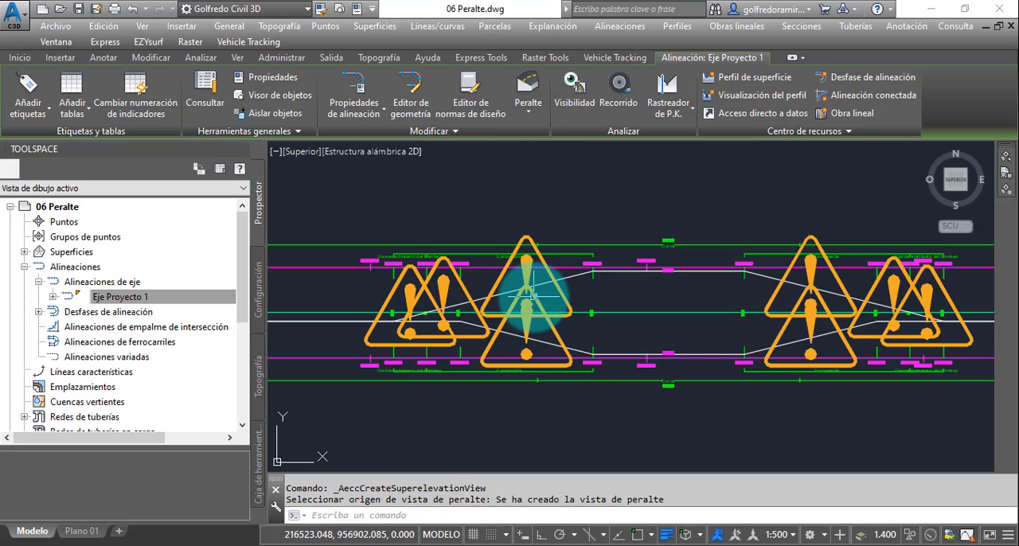
{"action": "mouse_move", "coordinate": [533, 294]}
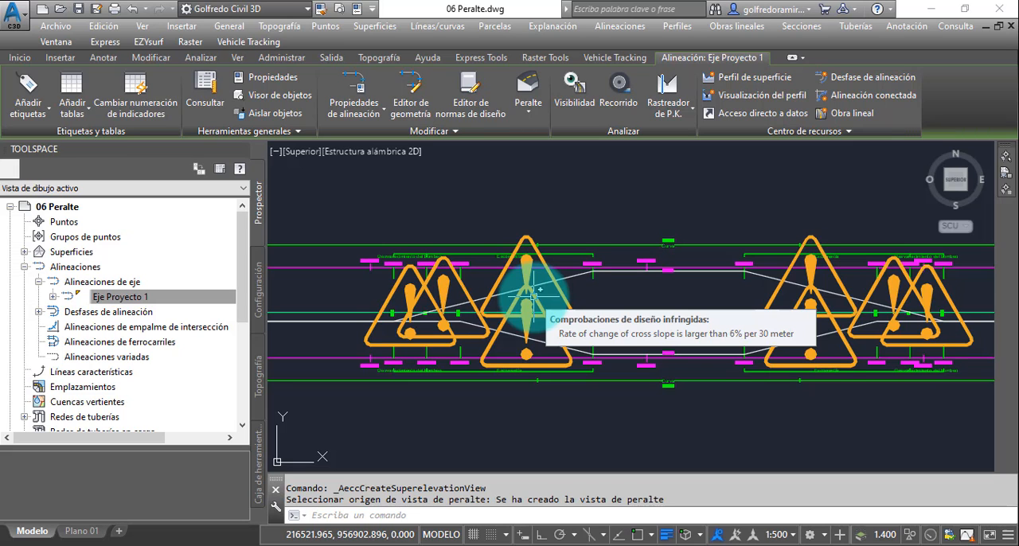
{"action": "scroll", "coordinate": [665, 270], "scroll_direction": "up", "scroll_amount": 5}
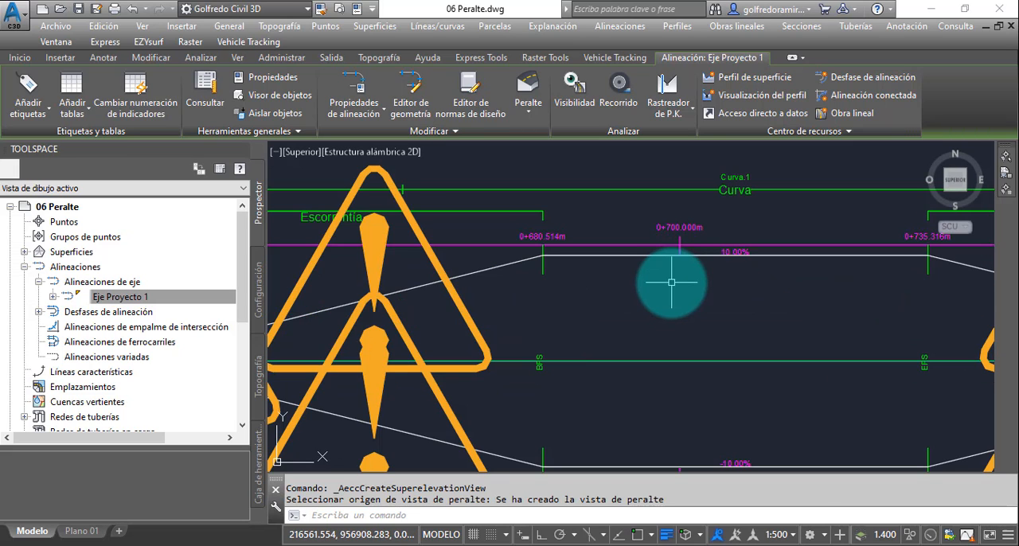
{"action": "scroll", "coordinate": [666, 270], "scroll_direction": "down", "scroll_amount": 4}
{"action": "scroll", "coordinate": [616, 296], "scroll_direction": "up", "scroll_amount": 2}
{"action": "middle_click_drag", "start_coordinate": [616, 296], "coordinate": [634, 301]}
{"action": "mouse_move", "coordinate": [633, 281]}
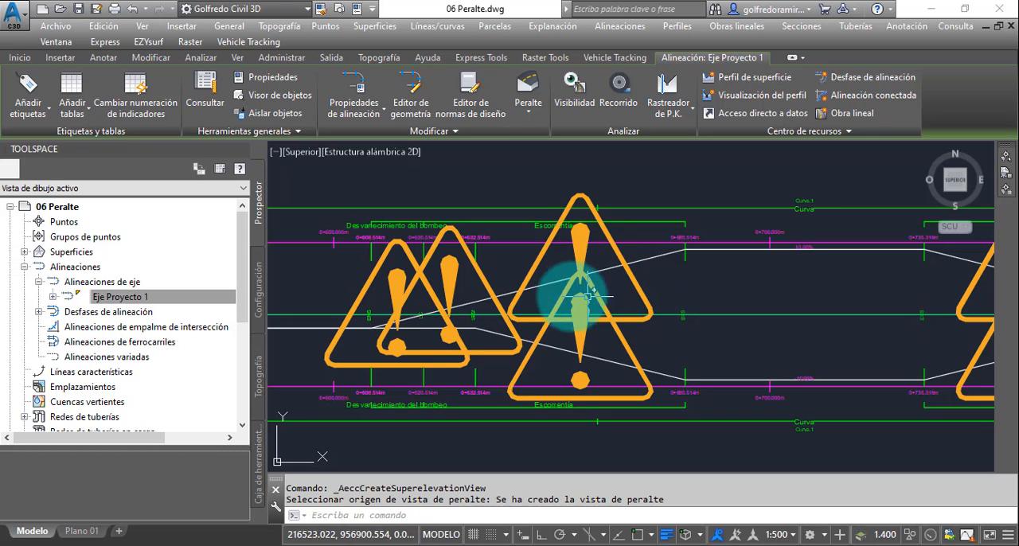
- Inspect the crown runout and runoff stations in the first curve's entry transition, briefly selecting the superelevation view
{"action": "middle_click_drag", "start_coordinate": [564, 300], "coordinate": [589, 297]}
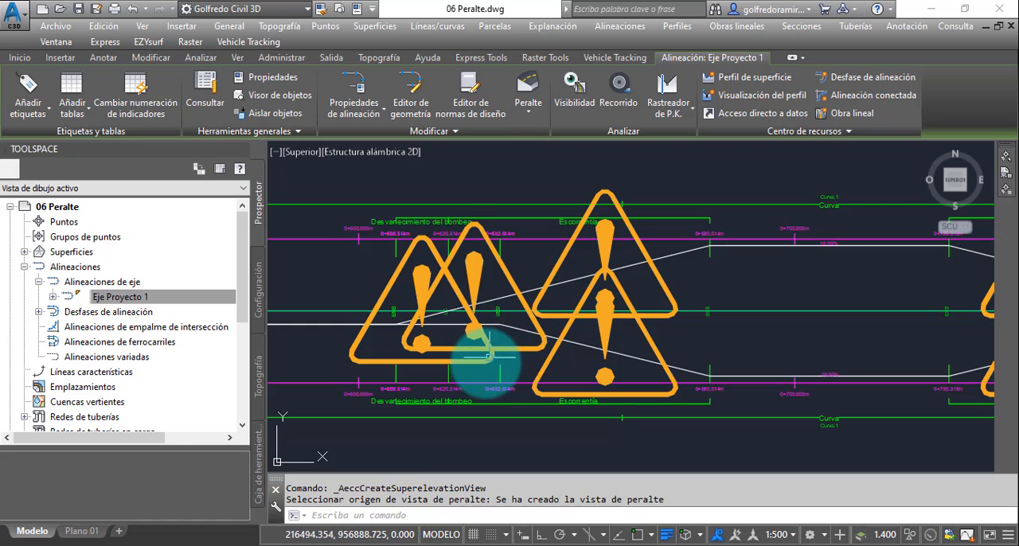
{"action": "middle_click_drag", "start_coordinate": [484, 363], "coordinate": [530, 338]}
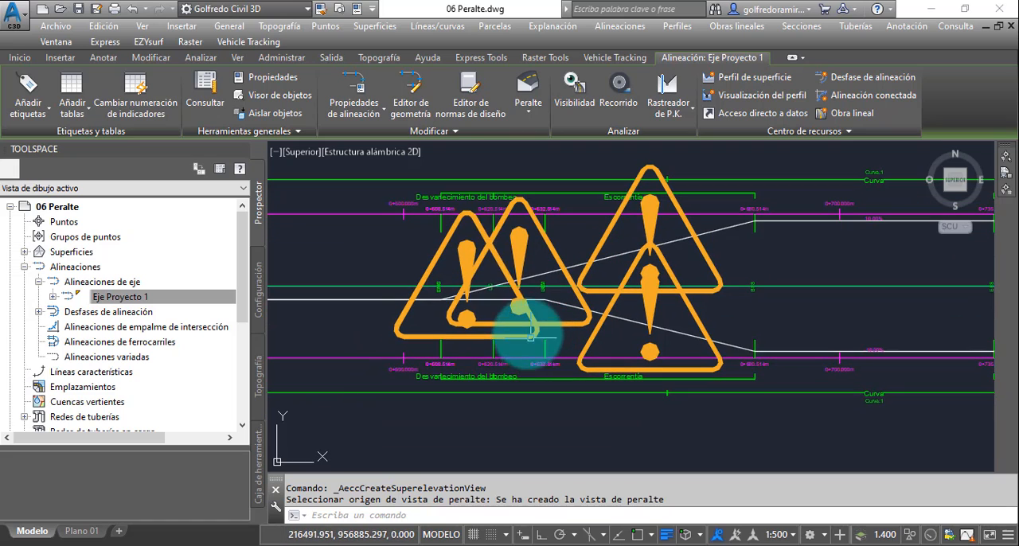
{"action": "left_click", "coordinate": [455, 230]}
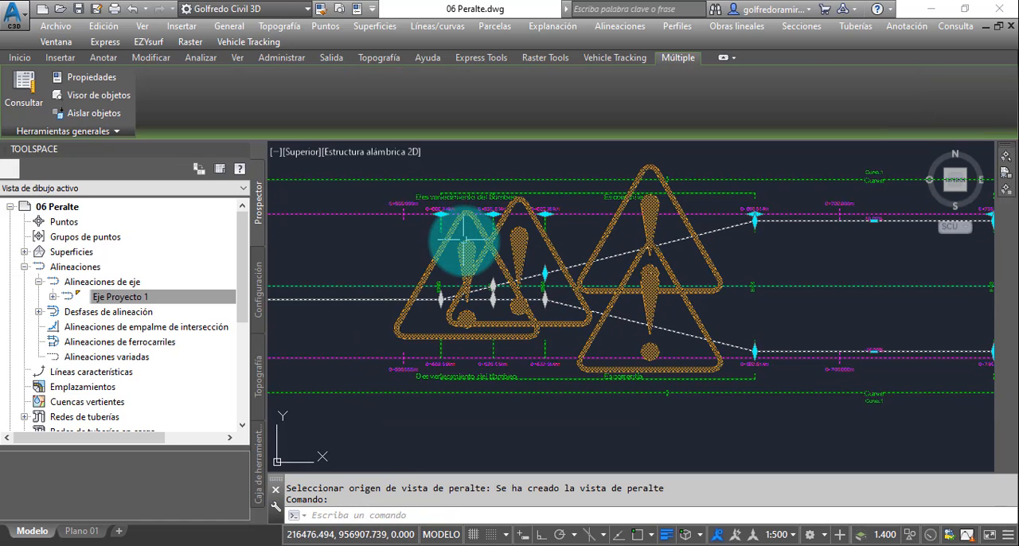
{"action": "key", "text": "Escape"}
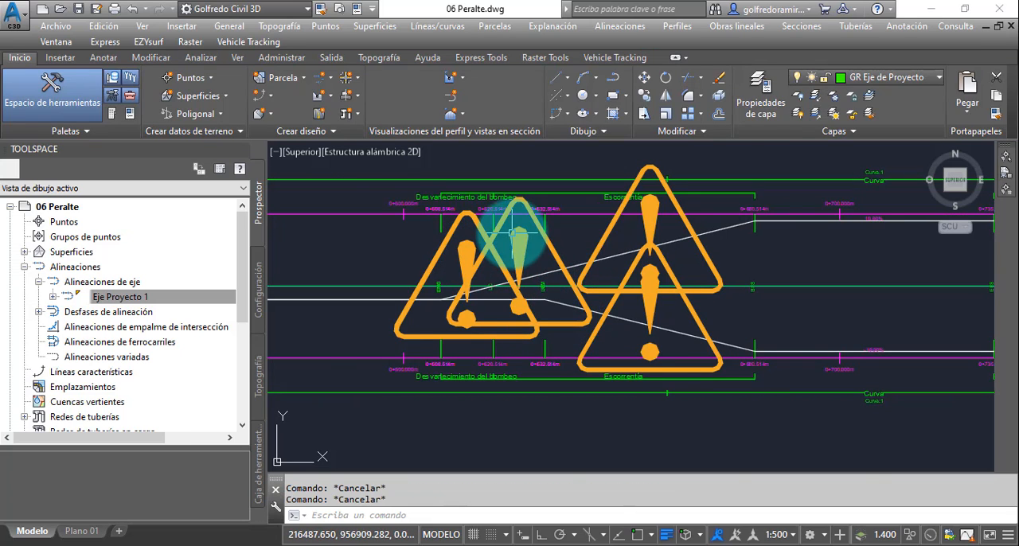
{"action": "scroll", "coordinate": [514, 231], "scroll_direction": "up", "scroll_amount": 3}
{"action": "scroll", "coordinate": [522, 277], "scroll_direction": "down", "scroll_amount": 2}
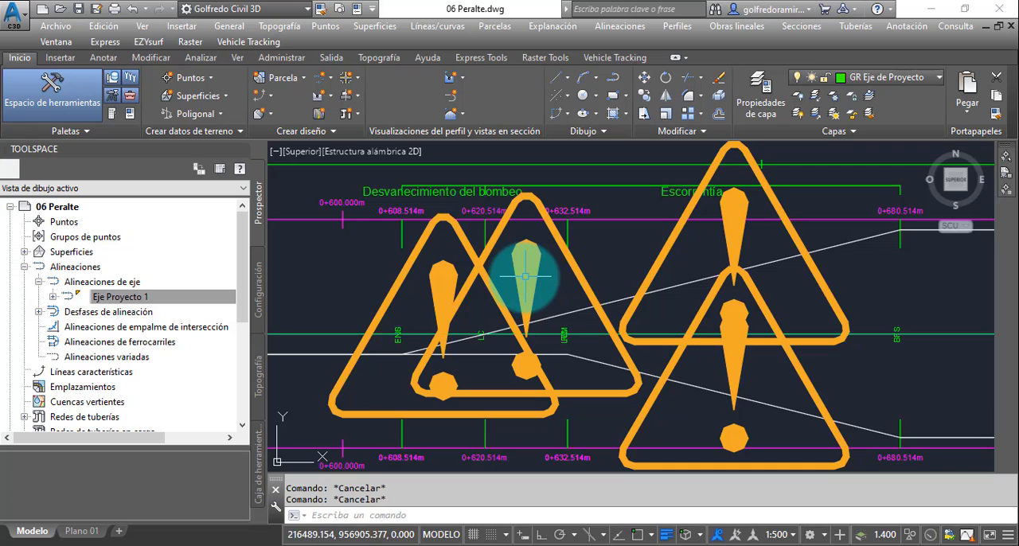
{"action": "middle_click_drag", "start_coordinate": [518, 364], "coordinate": [504, 341]}
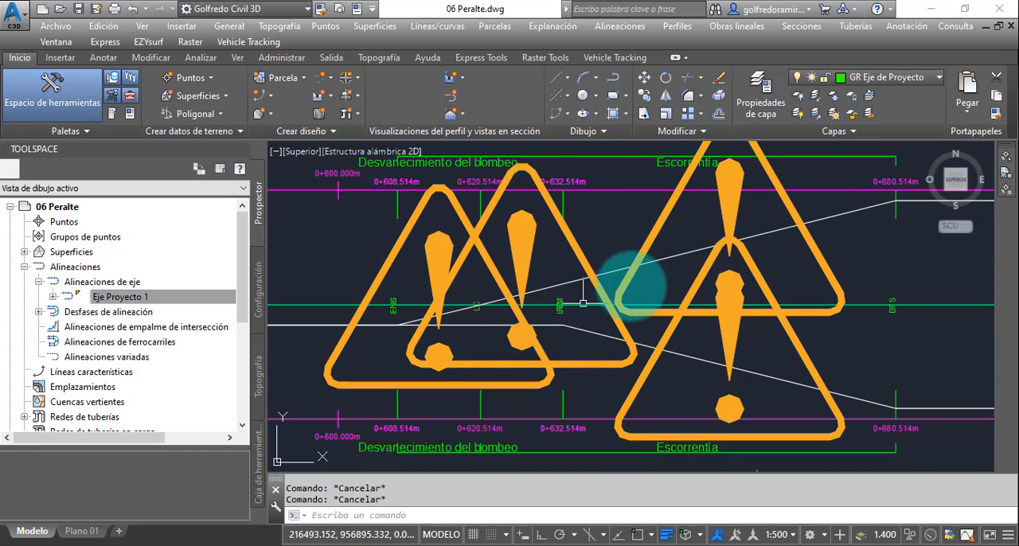
{"action": "scroll", "coordinate": [634, 285], "scroll_direction": "down", "scroll_amount": 4}
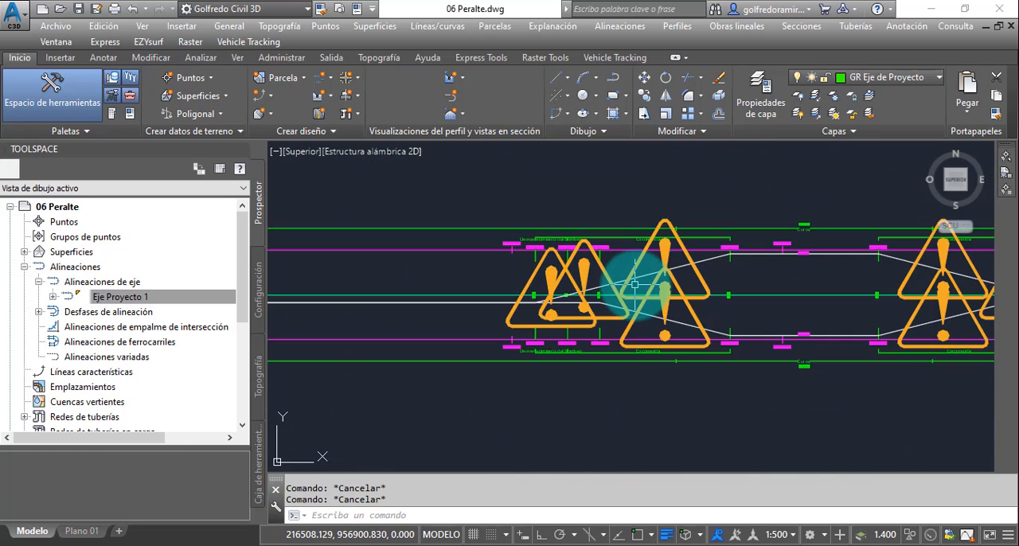
{"action": "middle_click_drag", "start_coordinate": [751, 296], "coordinate": [565, 298]}
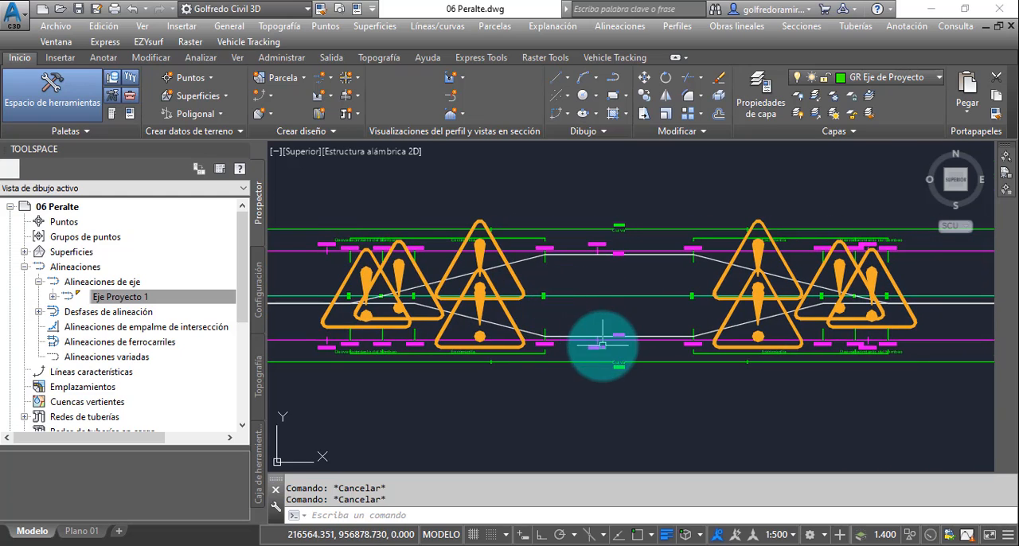
- Select the superelevation view and examine the station and slope grips along the first curve's entry transition
{"action": "scroll", "coordinate": [602, 344], "scroll_direction": "up", "scroll_amount": 5}
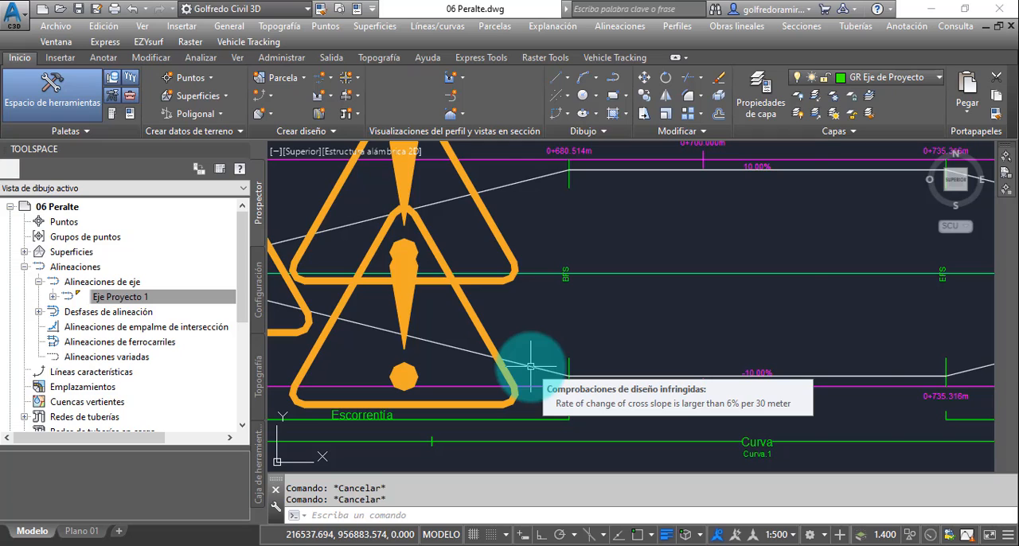
{"action": "left_click", "coordinate": [530, 367]}
{"action": "scroll", "coordinate": [587, 319], "scroll_direction": "down", "scroll_amount": 5}
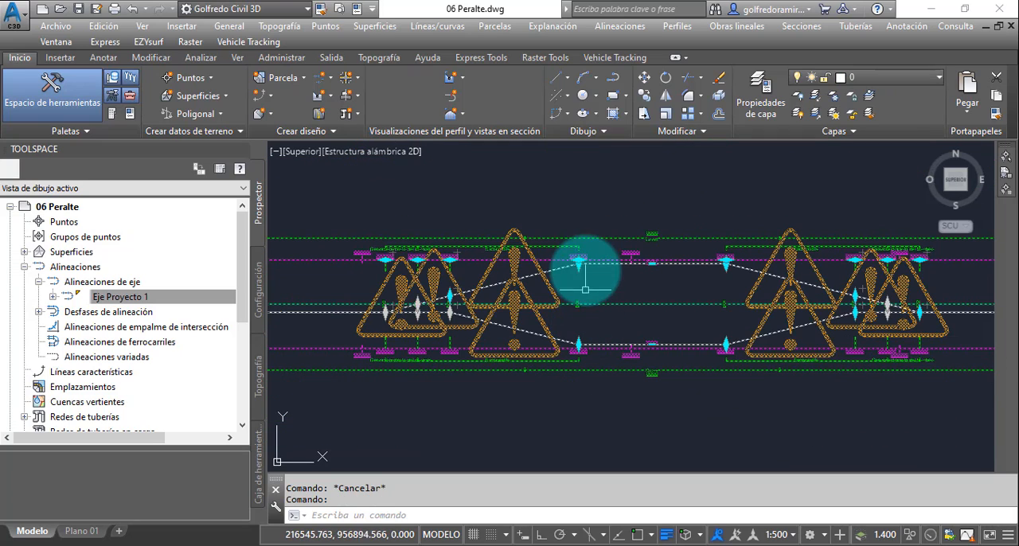
{"action": "scroll", "coordinate": [490, 287], "scroll_direction": "up", "scroll_amount": 5}
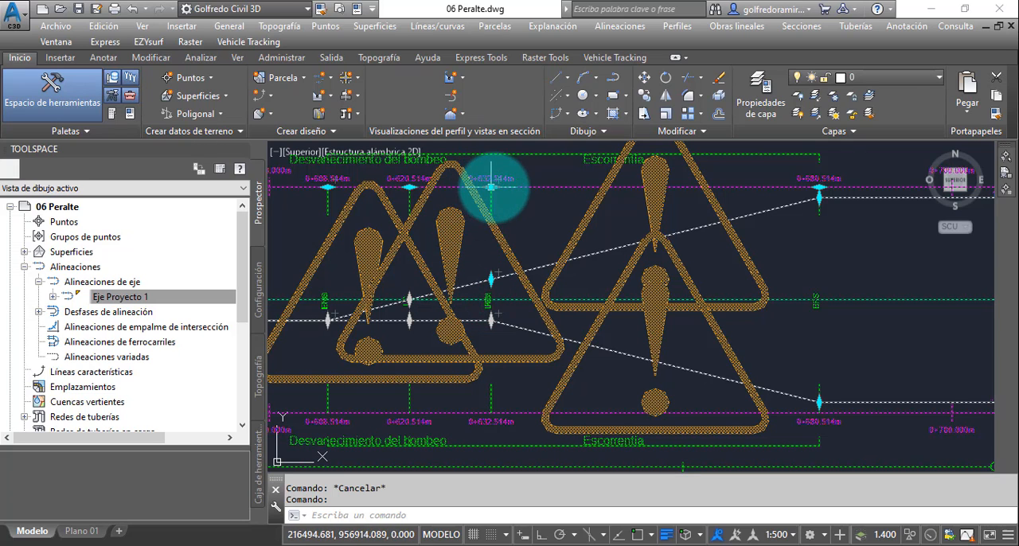
{"action": "middle_click_drag", "start_coordinate": [837, 254], "coordinate": [694, 257]}
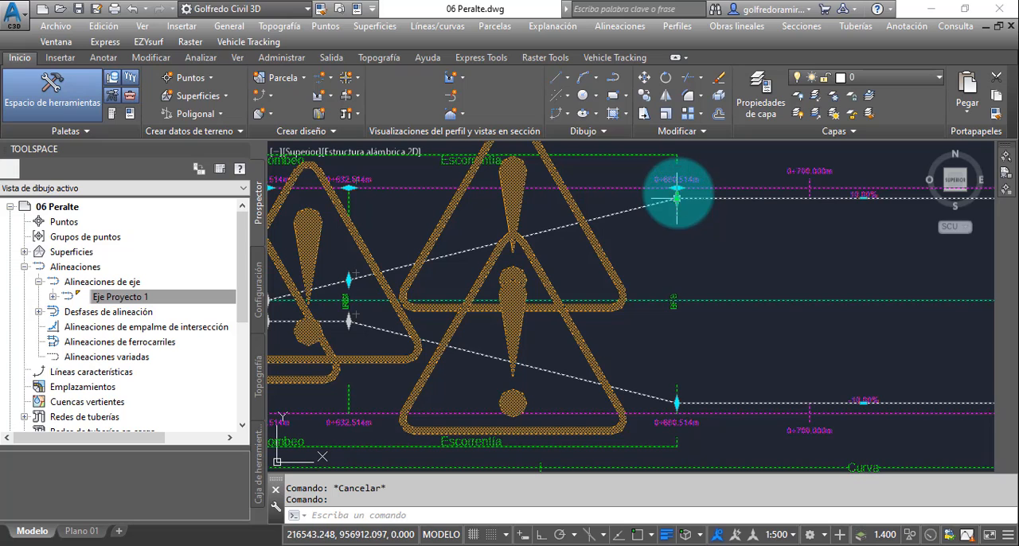
{"action": "scroll", "coordinate": [709, 191], "scroll_direction": "up", "scroll_amount": 4}
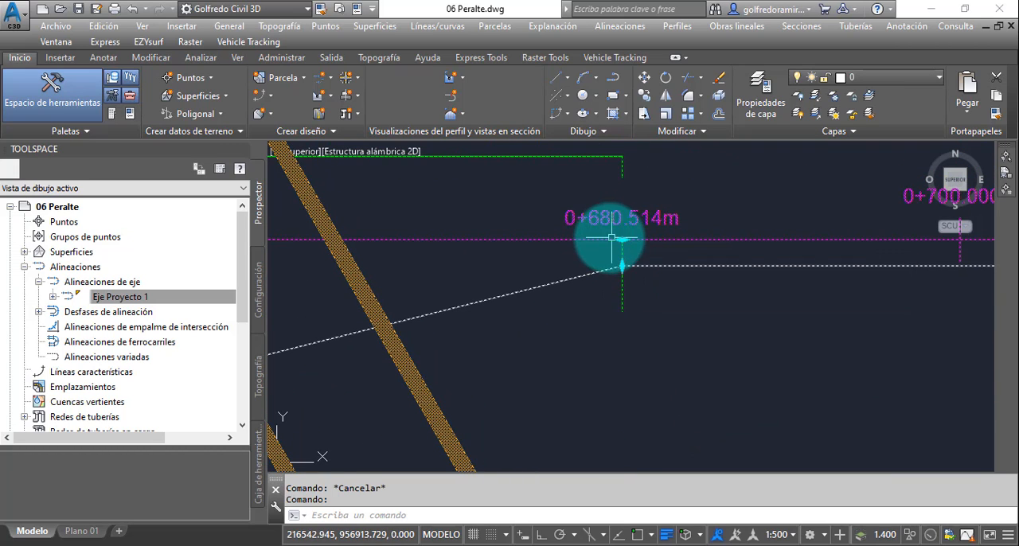
{"action": "mouse_move", "coordinate": [623, 253]}
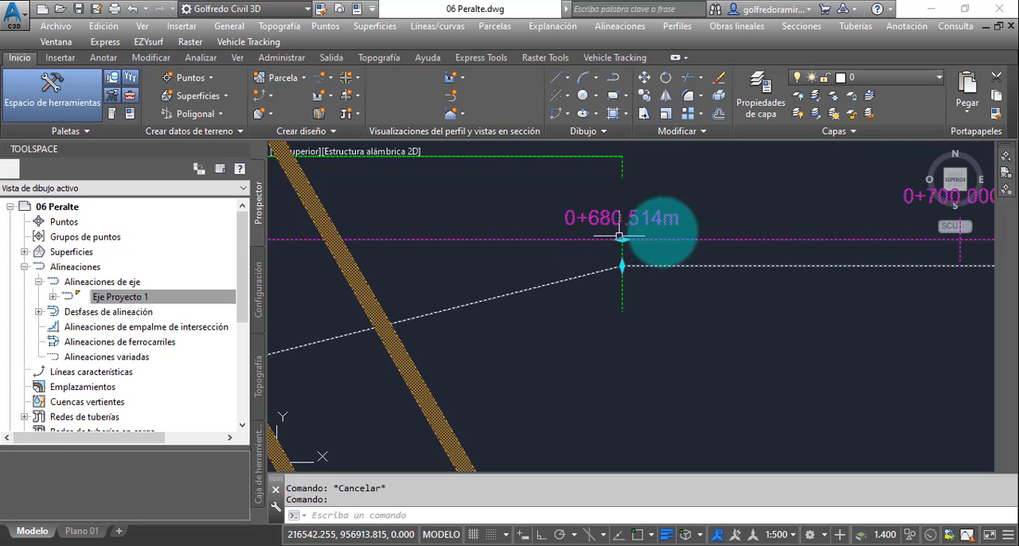
{"action": "scroll", "coordinate": [700, 235], "scroll_direction": "down", "scroll_amount": 3}
{"action": "scroll", "coordinate": [773, 239], "scroll_direction": "down", "scroll_amount": 3}
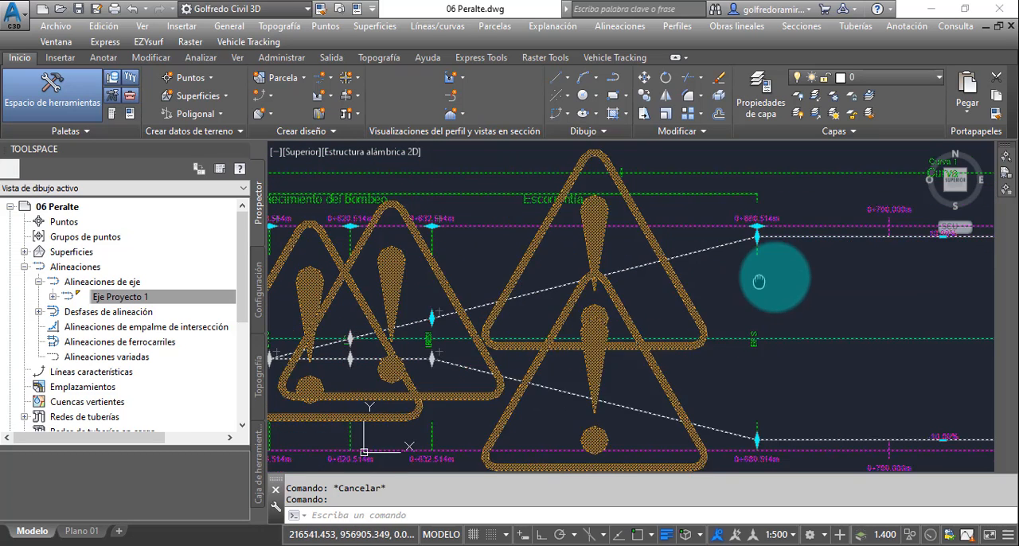
{"action": "scroll", "coordinate": [524, 297], "scroll_direction": "up", "scroll_amount": 5}
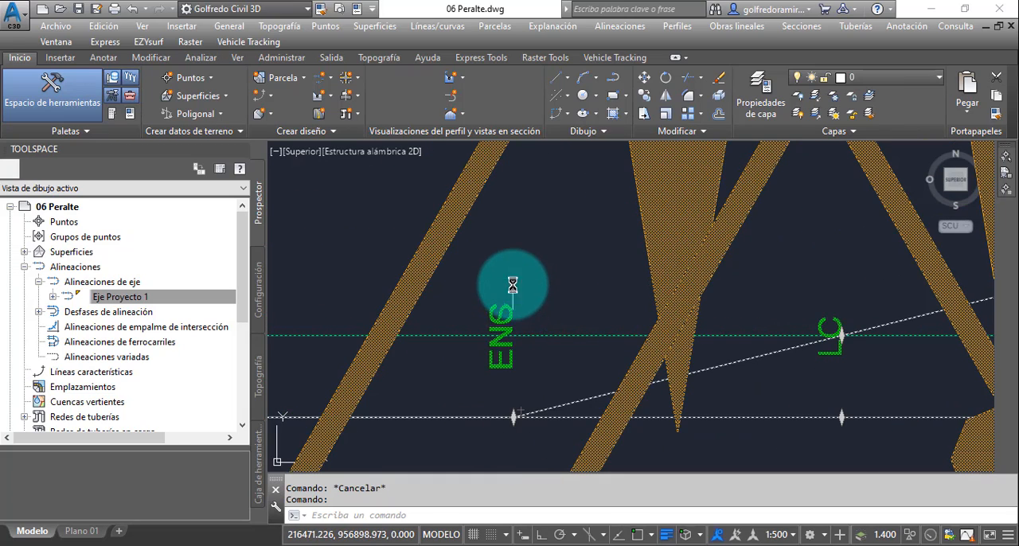
{"action": "scroll", "coordinate": [514, 300], "scroll_direction": "down", "scroll_amount": 4}
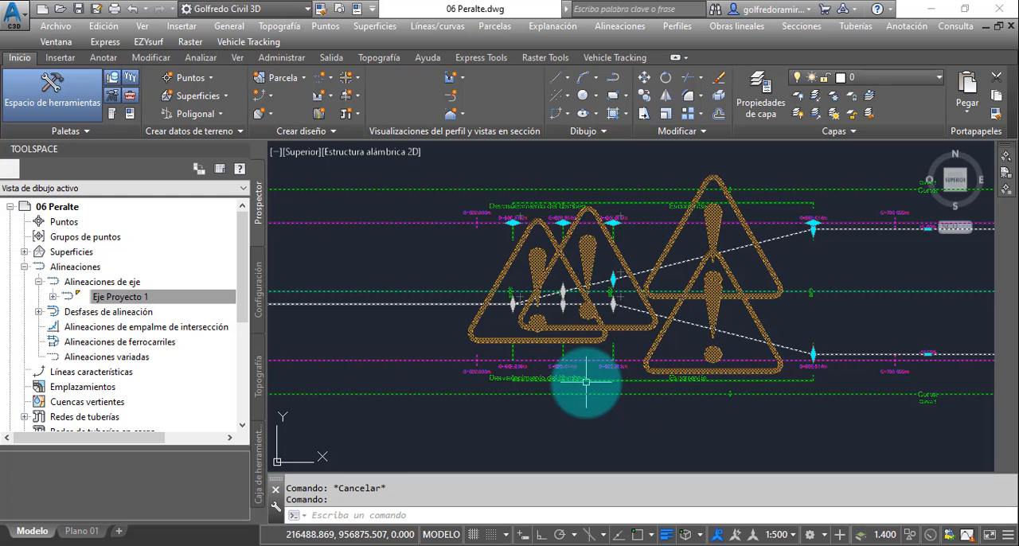
{"action": "key", "text": "Escape"}
- Compare the superelevation view with the profile view's superelevation band from the first curve to the second curve
{"action": "scroll", "coordinate": [585, 379], "scroll_direction": "down", "scroll_amount": 3}
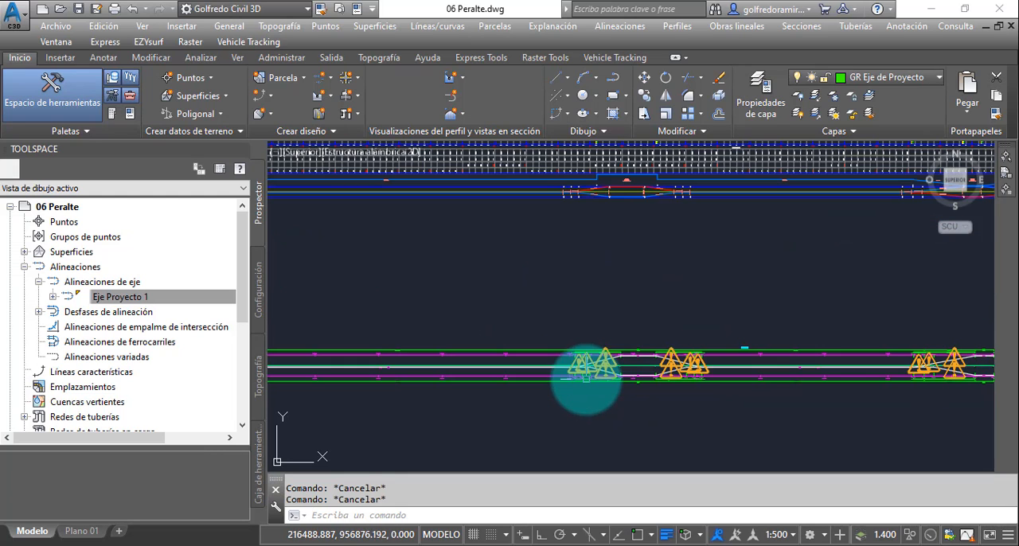
{"action": "middle_click_drag", "start_coordinate": [610, 289], "coordinate": [619, 314]}
{"action": "middle_click_drag", "start_coordinate": [625, 214], "coordinate": [635, 265]}
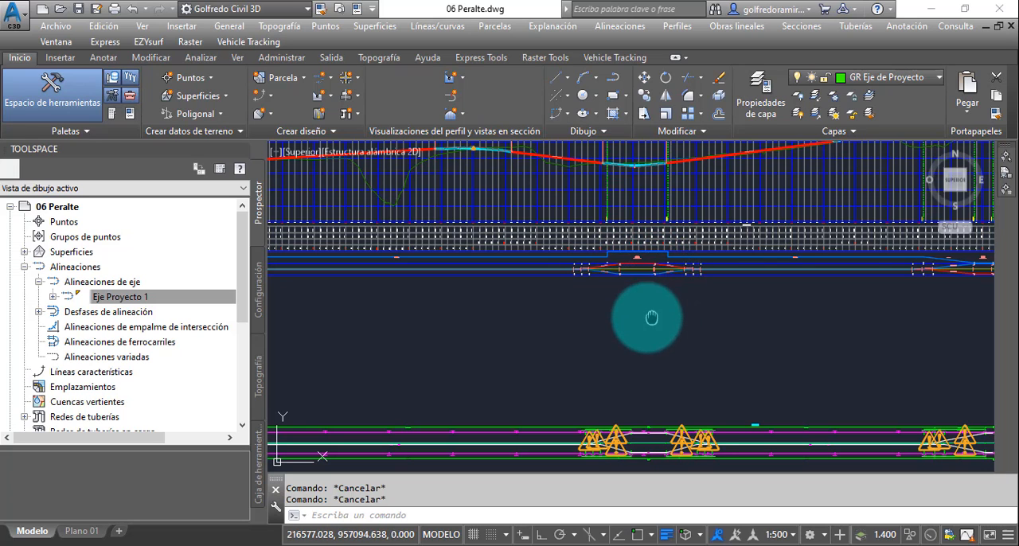
{"action": "middle_click_drag", "start_coordinate": [648, 314], "coordinate": [553, 255]}
{"action": "middle_click_drag", "start_coordinate": [757, 295], "coordinate": [561, 293]}
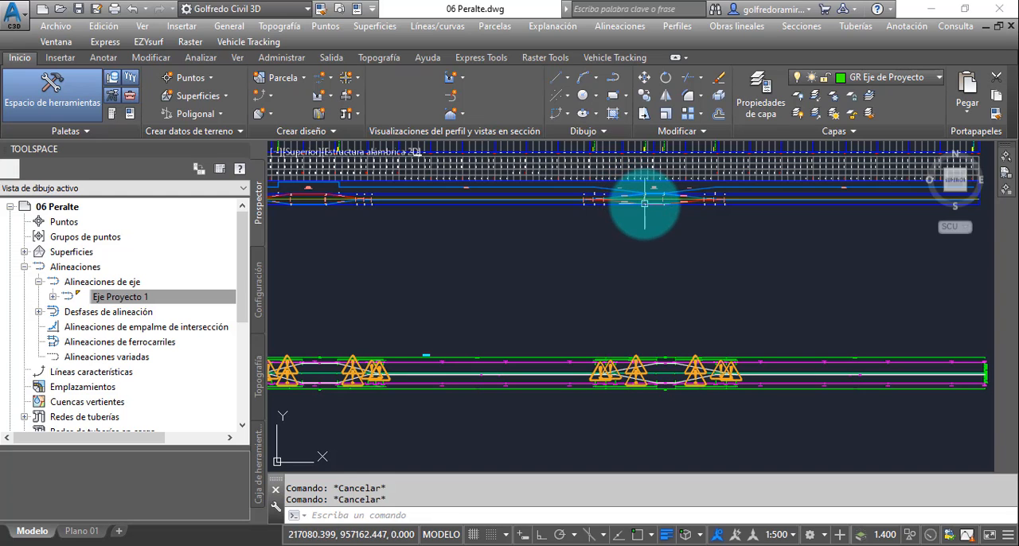
{"action": "middle_click_drag", "start_coordinate": [660, 246], "coordinate": [557, 246]}
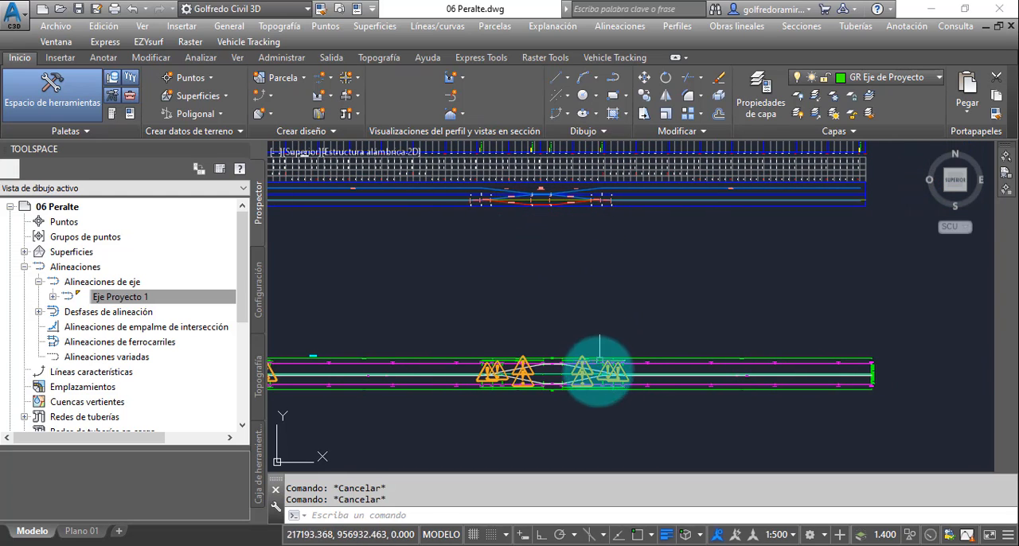
- Examine the second curve's transitions in the superelevation view and in the profile view's superelevation band
{"action": "scroll", "coordinate": [599, 368], "scroll_direction": "up", "scroll_amount": 2}
{"action": "scroll", "coordinate": [530, 353], "scroll_direction": "up", "scroll_amount": 2}
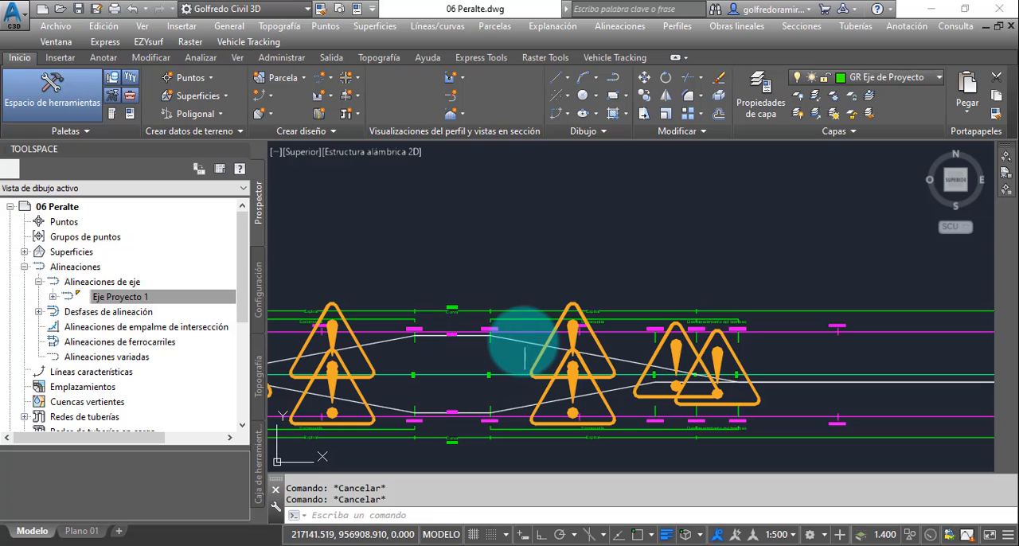
{"action": "scroll", "coordinate": [553, 287], "scroll_direction": "down", "scroll_amount": 6}
{"action": "middle_click_drag", "start_coordinate": [560, 255], "coordinate": [583, 398]}
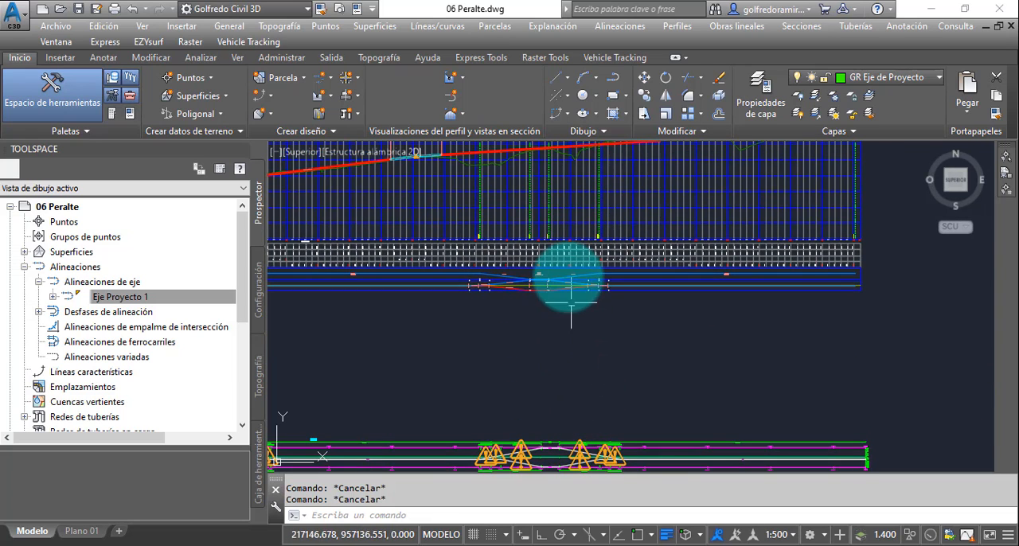
{"action": "scroll", "coordinate": [570, 279], "scroll_direction": "up", "scroll_amount": 6}
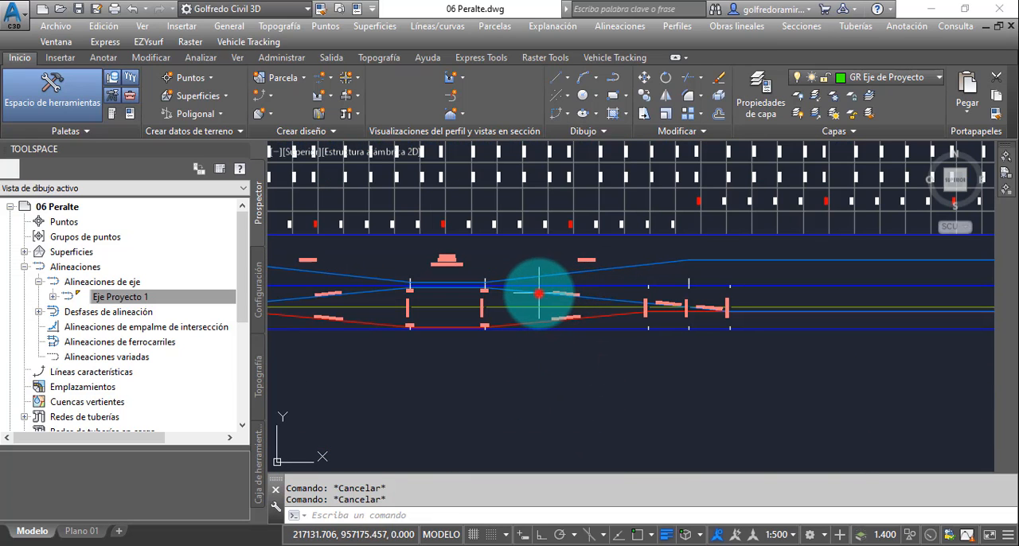
{"action": "left_click", "coordinate": [523, 177]}
{"action": "scroll", "coordinate": [589, 334], "scroll_direction": "down", "scroll_amount": 4}
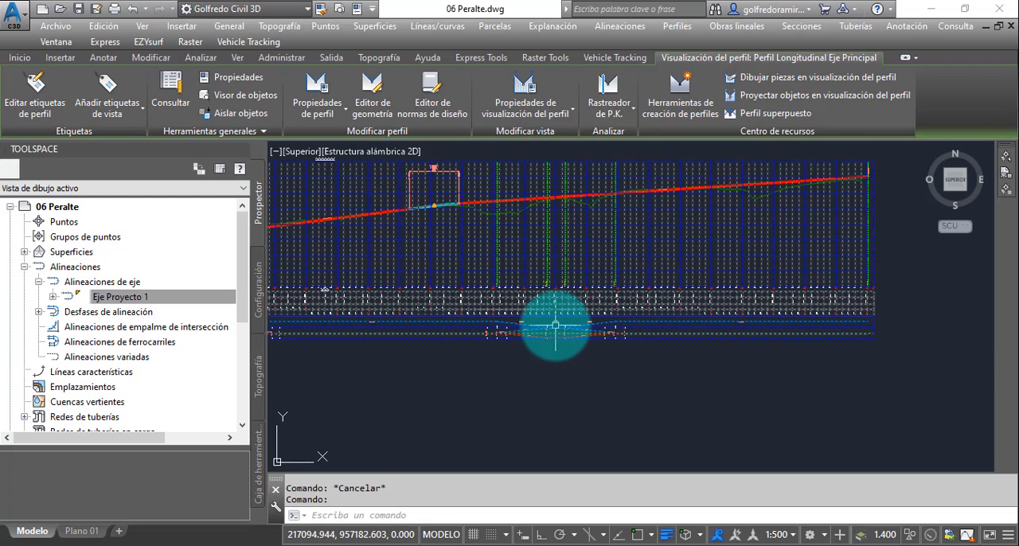
{"action": "key", "text": "Escape"}
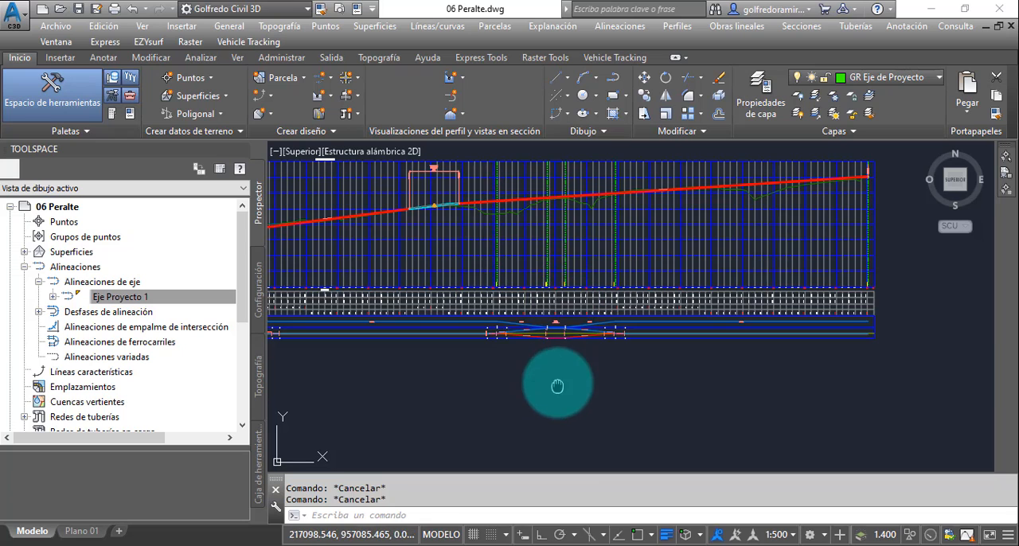
{"action": "middle_click_drag", "start_coordinate": [557, 386], "coordinate": [556, 229]}
{"action": "scroll", "coordinate": [547, 339], "scroll_direction": "up", "scroll_amount": 5}
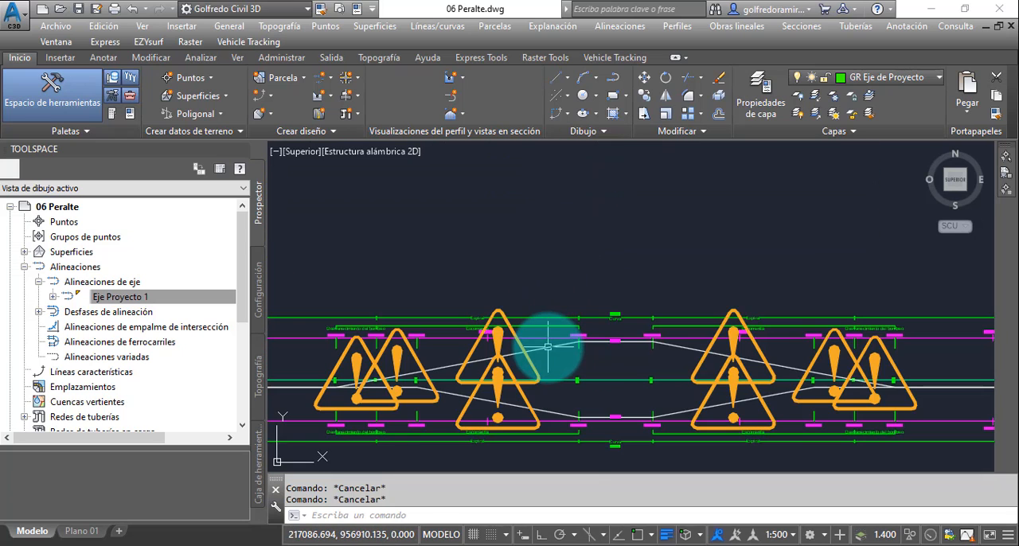
- Select the superelevation view to inspect the second curve's full-superelevation stretch, and compare the whole view with the profile view
{"action": "left_click", "coordinate": [548, 347]}
{"action": "middle_click_drag", "start_coordinate": [547, 347], "coordinate": [682, 307]}
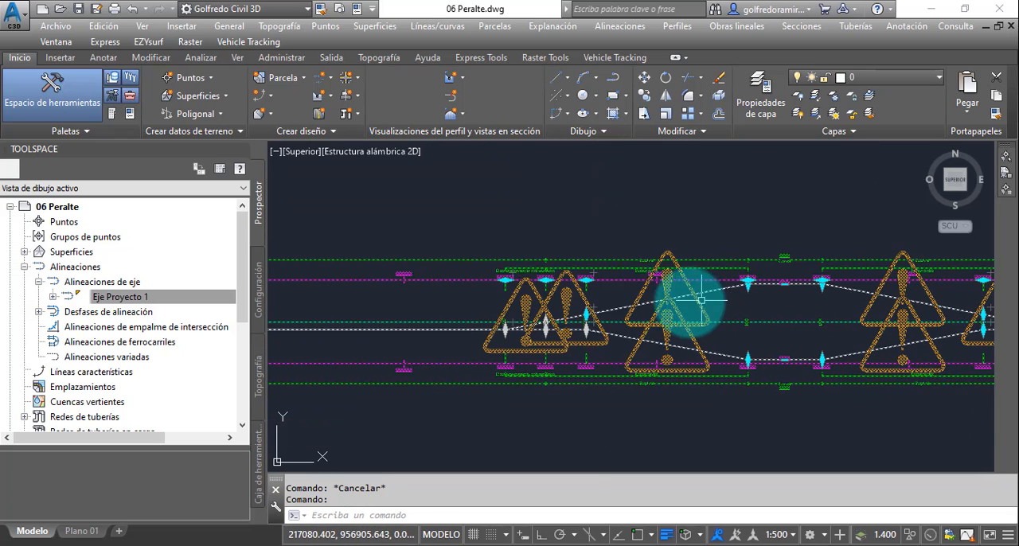
{"action": "scroll", "coordinate": [744, 314], "scroll_direction": "up", "scroll_amount": 2}
{"action": "scroll", "coordinate": [750, 310], "scroll_direction": "up", "scroll_amount": 4}
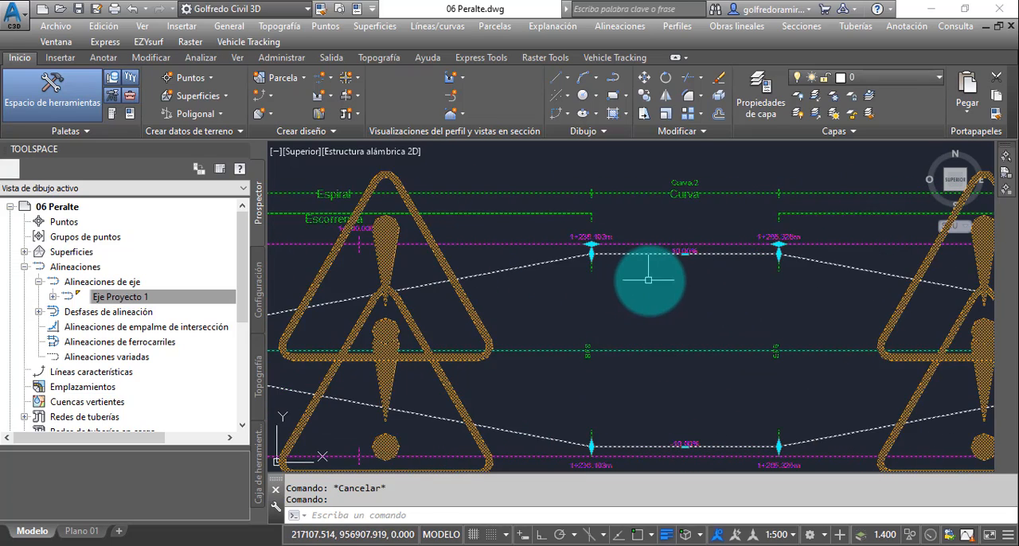
{"action": "scroll", "coordinate": [652, 273], "scroll_direction": "down", "scroll_amount": 5}
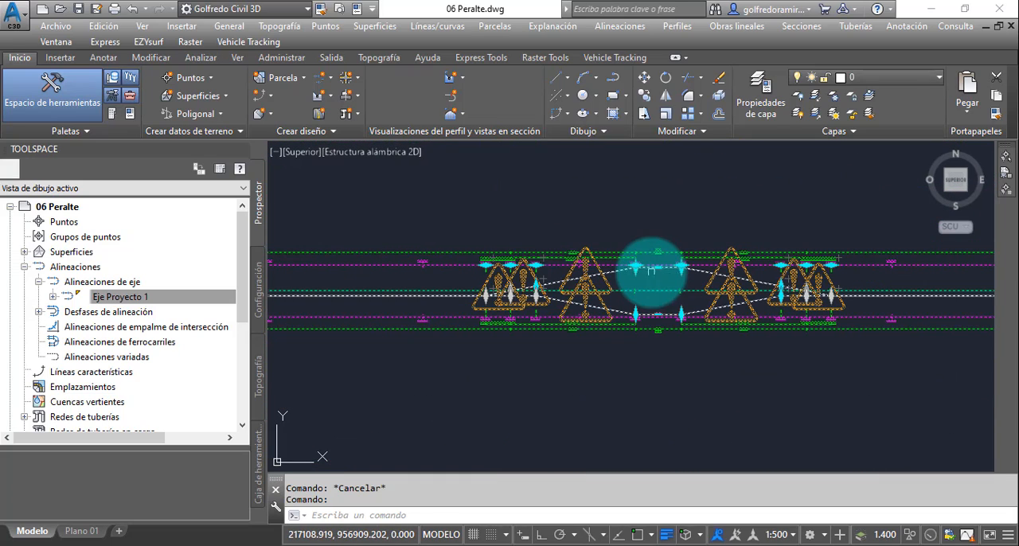
{"action": "scroll", "coordinate": [566, 299], "scroll_direction": "up", "scroll_amount": 2}
{"action": "middle_click_drag", "start_coordinate": [565, 303], "coordinate": [640, 295]}
{"action": "key", "text": "Escape"}
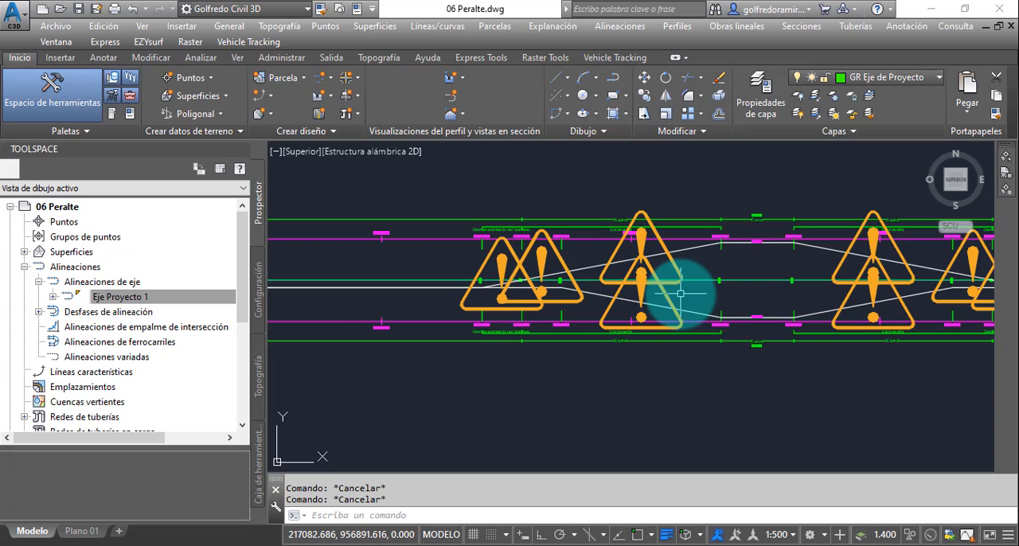
{"action": "scroll", "coordinate": [673, 292], "scroll_direction": "down", "scroll_amount": 3}
{"action": "scroll", "coordinate": [680, 293], "scroll_direction": "down", "scroll_amount": 2}
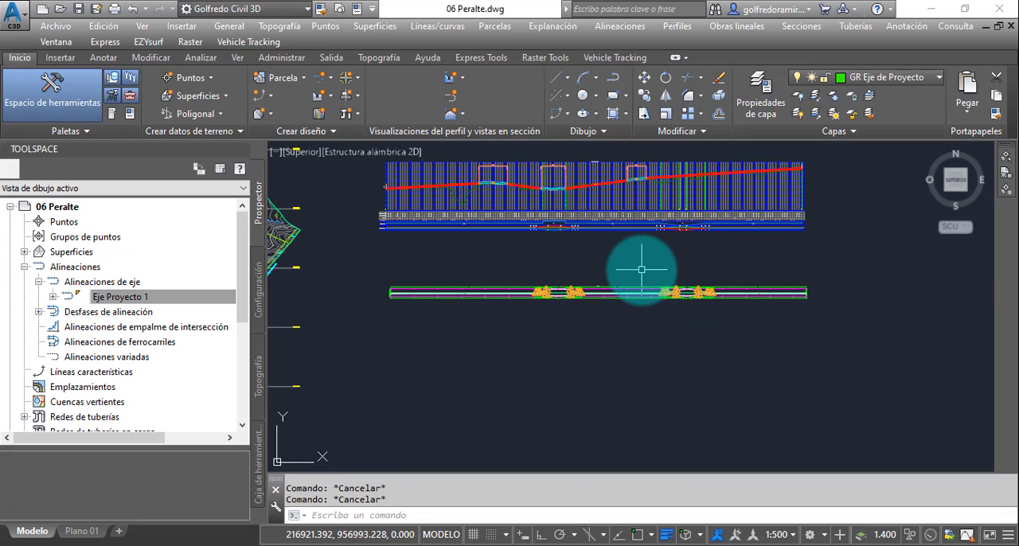
{"action": "mouse_move", "coordinate": [639, 270]}
{"action": "middle_mouse_down"}
{"action": "mouse_move", "coordinate": [659, 336]}
{"action": "mouse_move", "coordinate": [653, 326]}
{"action": "mouse_move", "coordinate": [633, 328]}
{"action": "middle_mouse_up"}
{"action": "scroll", "coordinate": [633, 318], "scroll_direction": "up", "scroll_amount": 2}
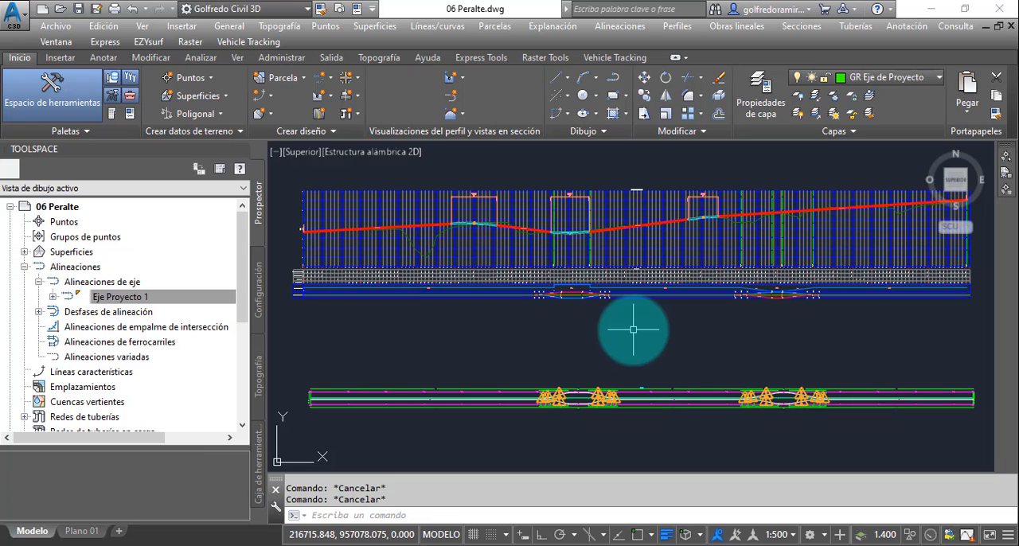
- Open Normas de Diseño Venezuela.xml in the design criteria editor and compare the minimum radius tables for NV 1985 Carreteras Principales and Secundarias
{"action": "left_click", "coordinate": [628, 27]}
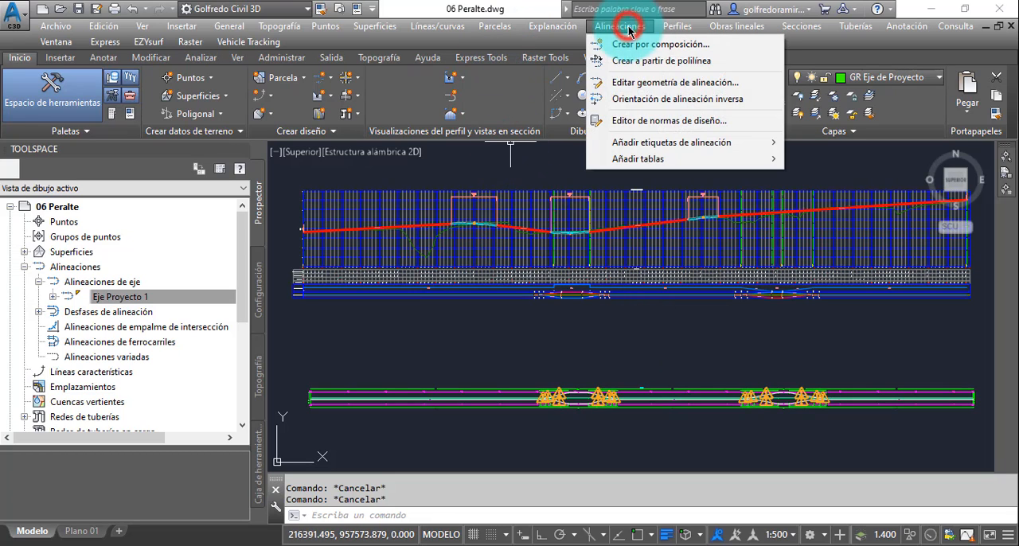
{"action": "left_click", "coordinate": [659, 121]}
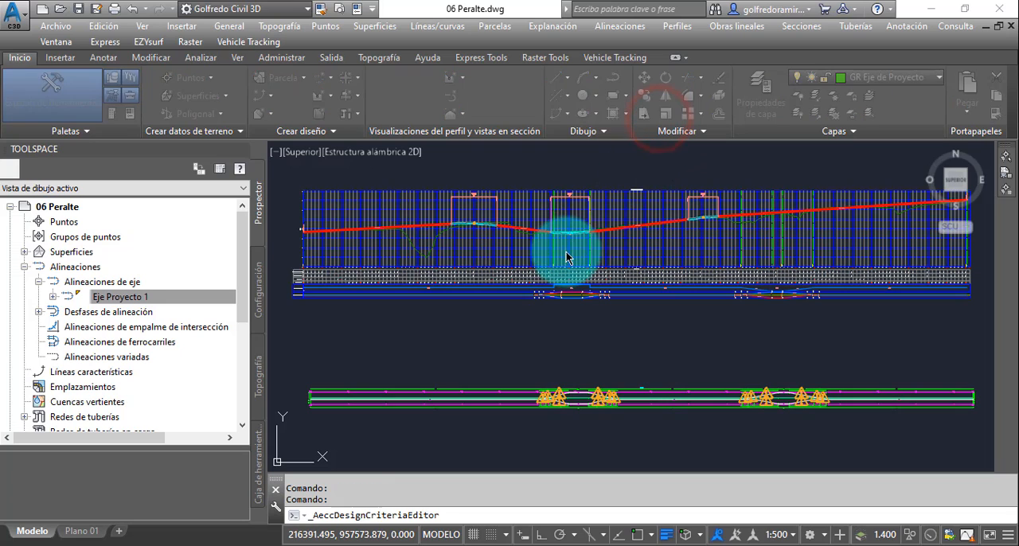
{"action": "left_click_drag", "start_coordinate": [253, 57], "coordinate": [807, 19]}
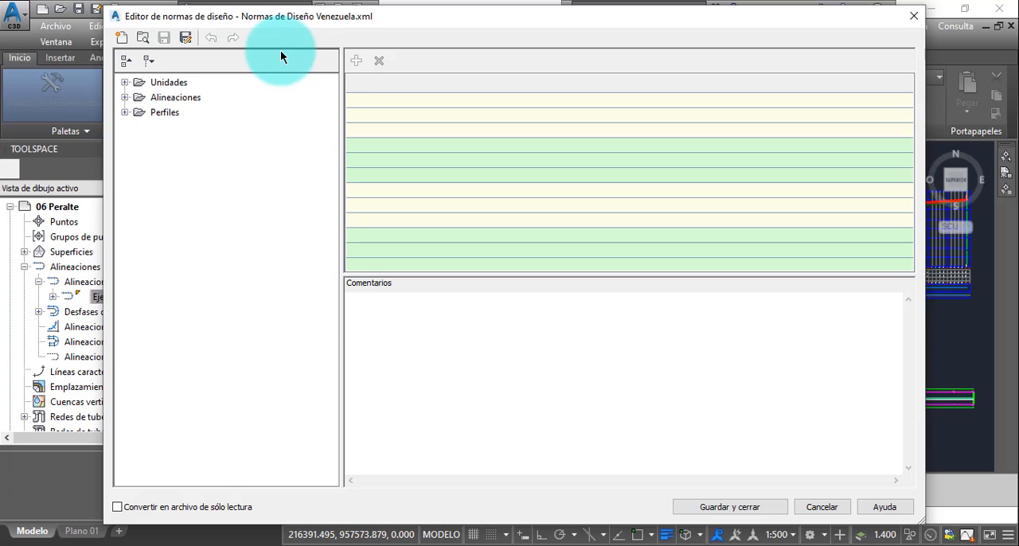
{"action": "left_click", "coordinate": [124, 96]}
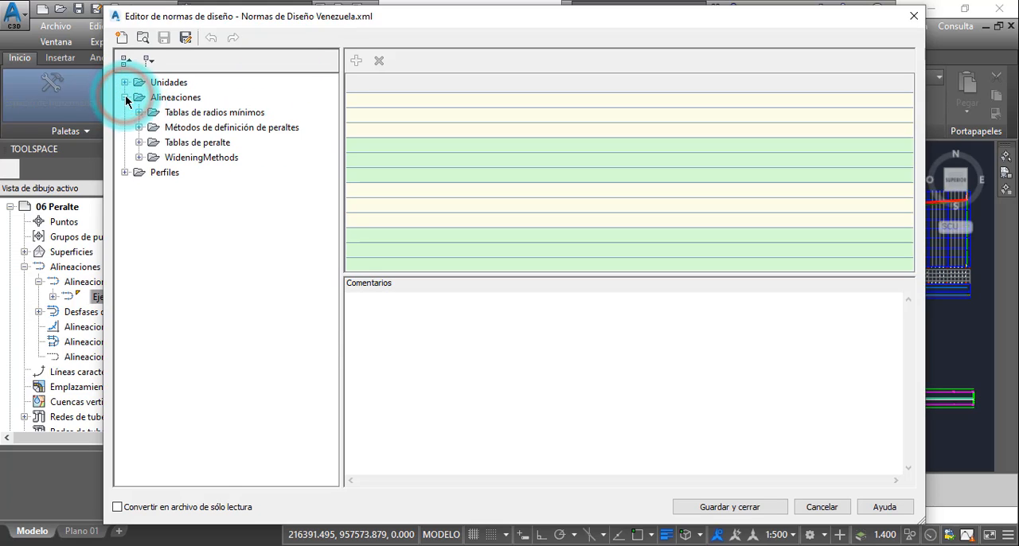
{"action": "left_click", "coordinate": [140, 113]}
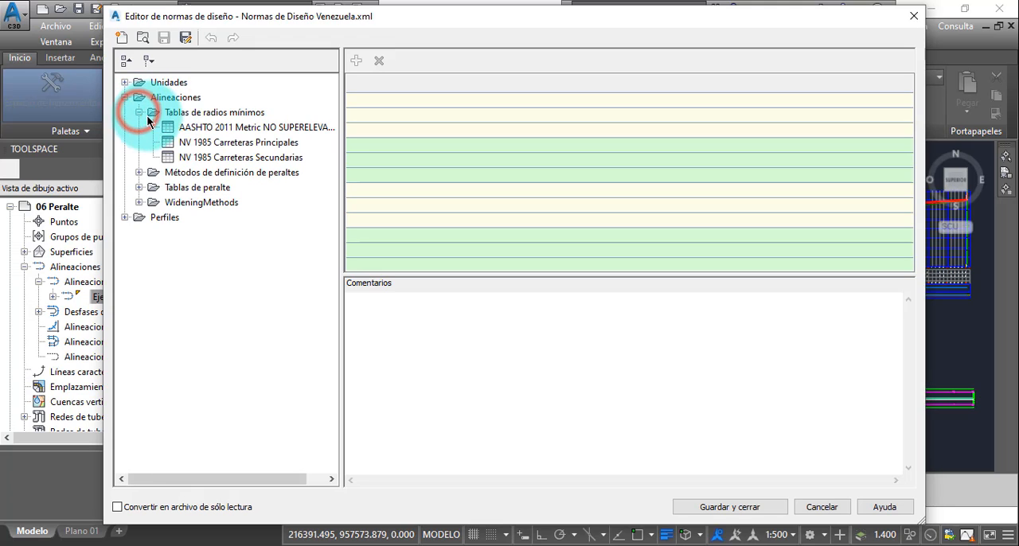
{"action": "left_click", "coordinate": [221, 146]}
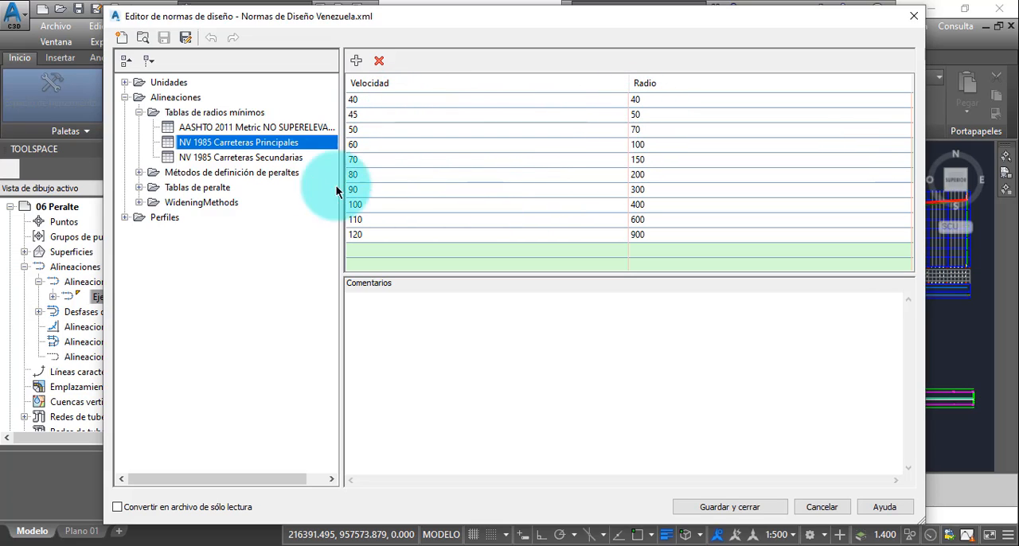
{"action": "left_click", "coordinate": [246, 158]}
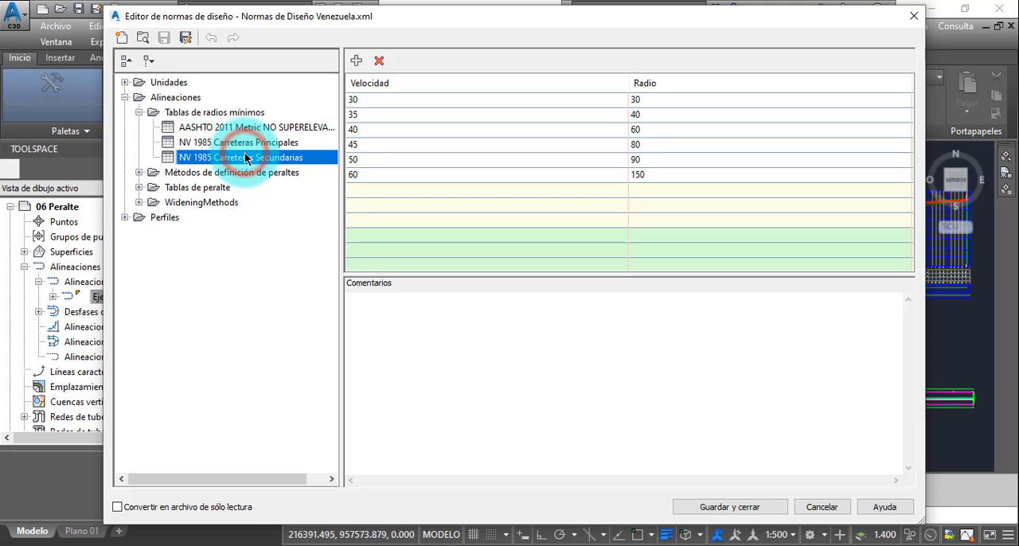
{"action": "left_click", "coordinate": [243, 144]}
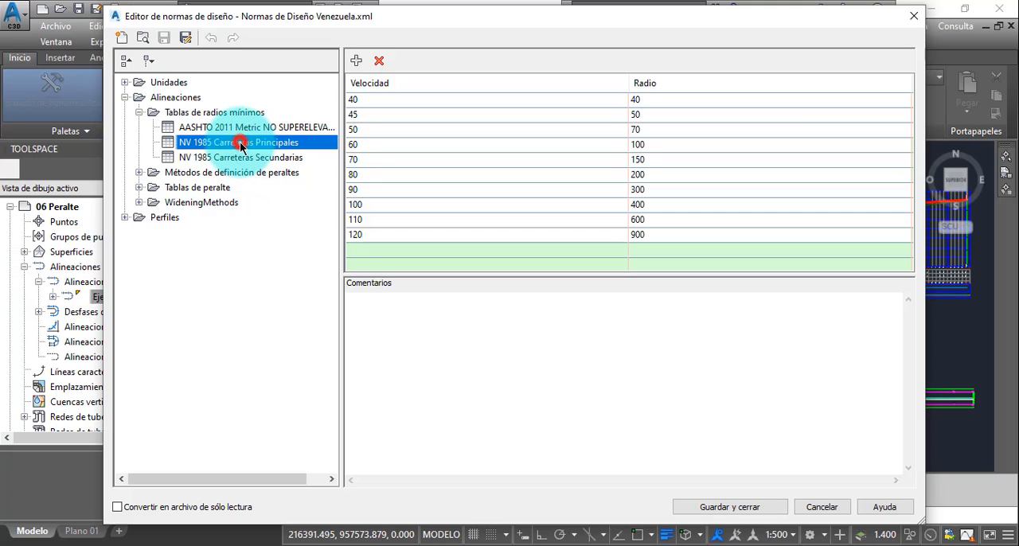
- Examine the superelevation attainment methods, viewing the standard transition formulas of AASHTO 2011 Crowned Roadway and the Planar Roadway entry
{"action": "left_click", "coordinate": [138, 173]}
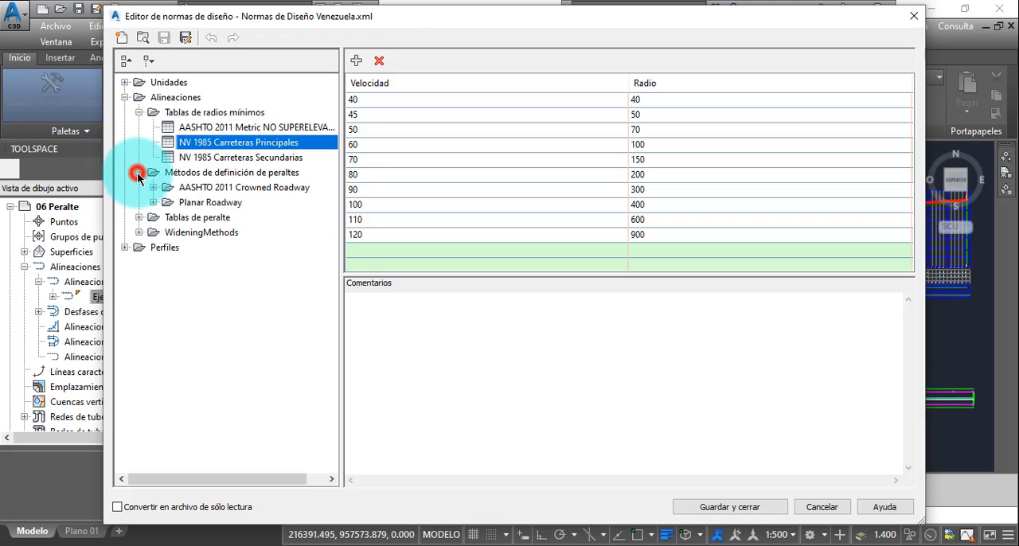
{"action": "left_click", "coordinate": [199, 189]}
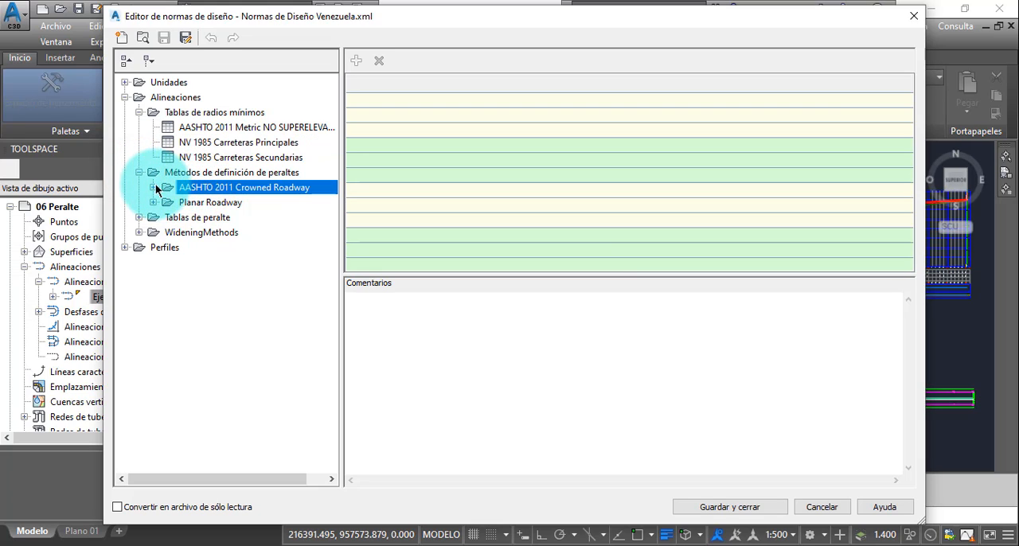
{"action": "left_click", "coordinate": [153, 187]}
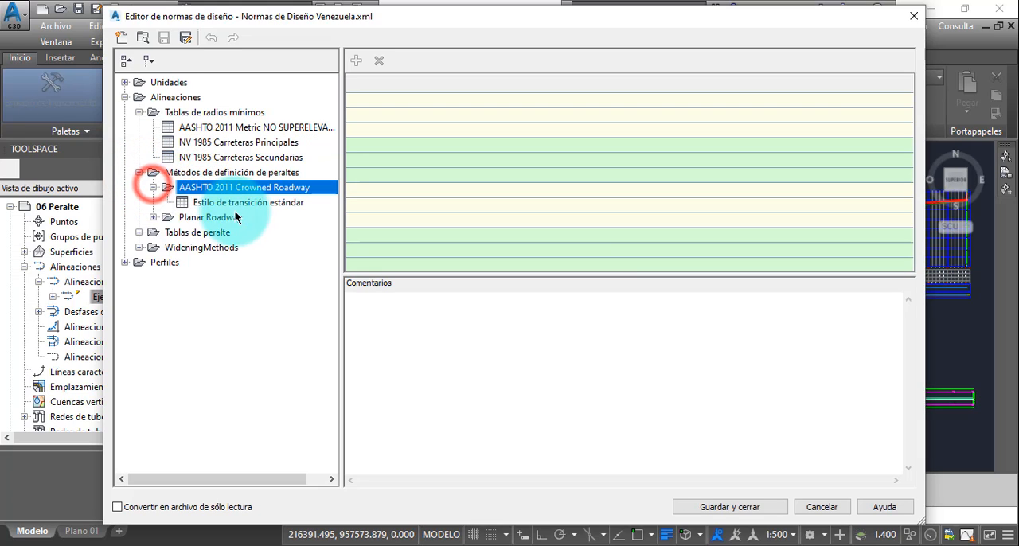
{"action": "left_click", "coordinate": [243, 204]}
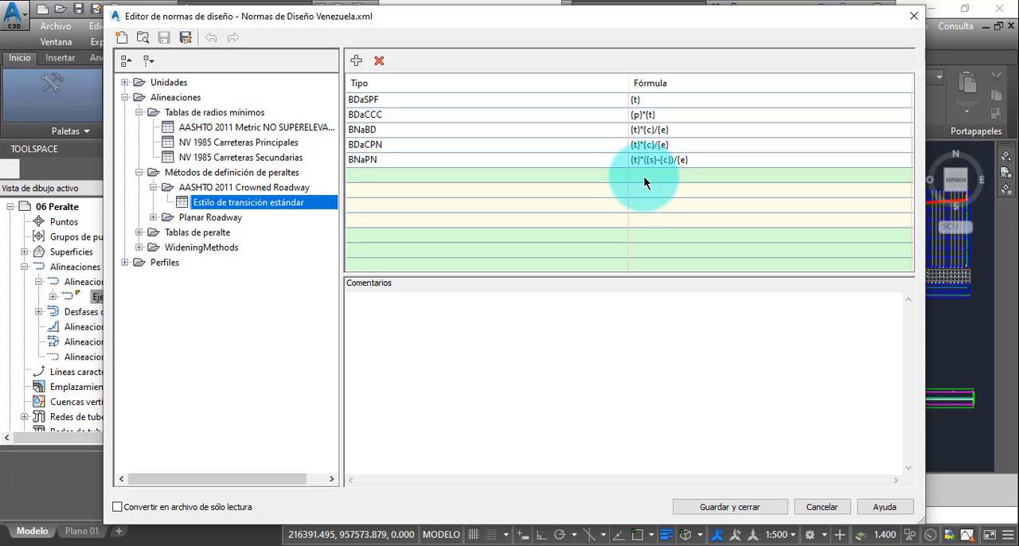
{"action": "left_click", "coordinate": [151, 218]}
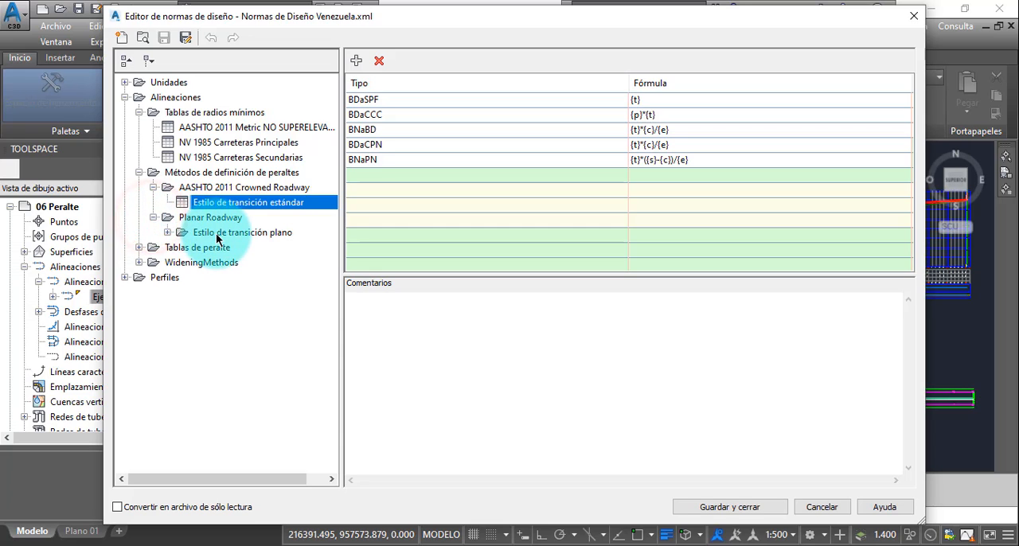
{"action": "left_click", "coordinate": [153, 218]}
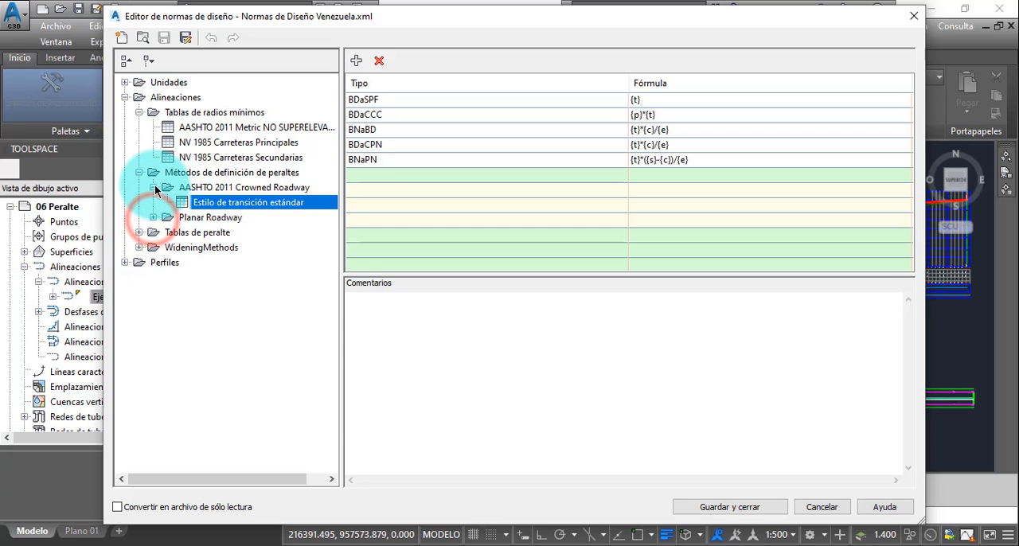
{"action": "left_click", "coordinate": [154, 188]}
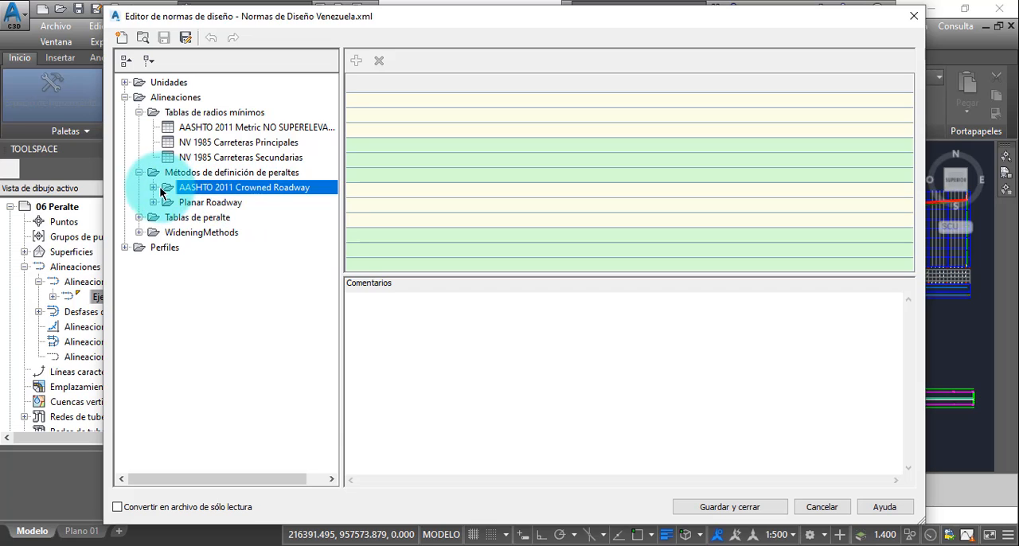
{"action": "left_click", "coordinate": [153, 189]}
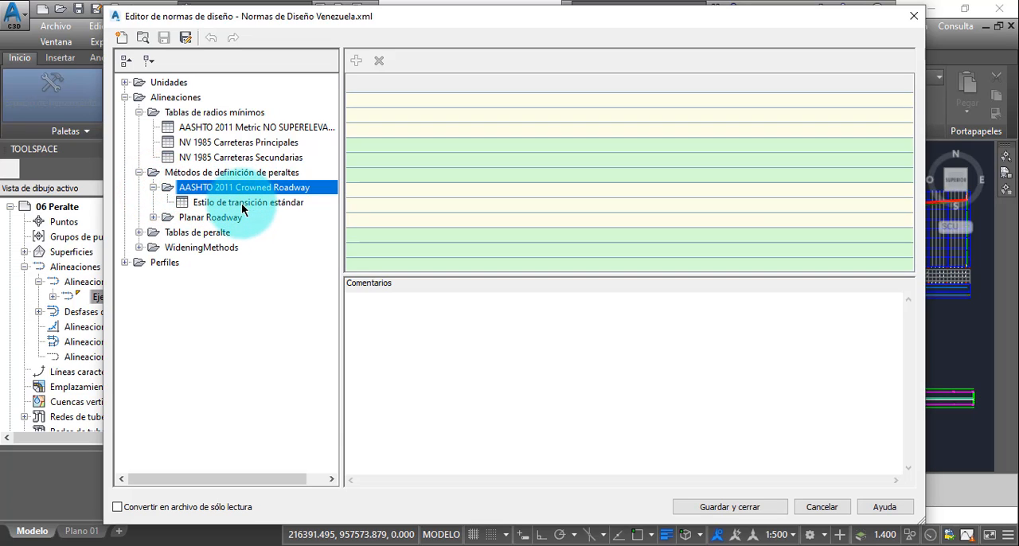
{"action": "left_click", "coordinate": [153, 188]}
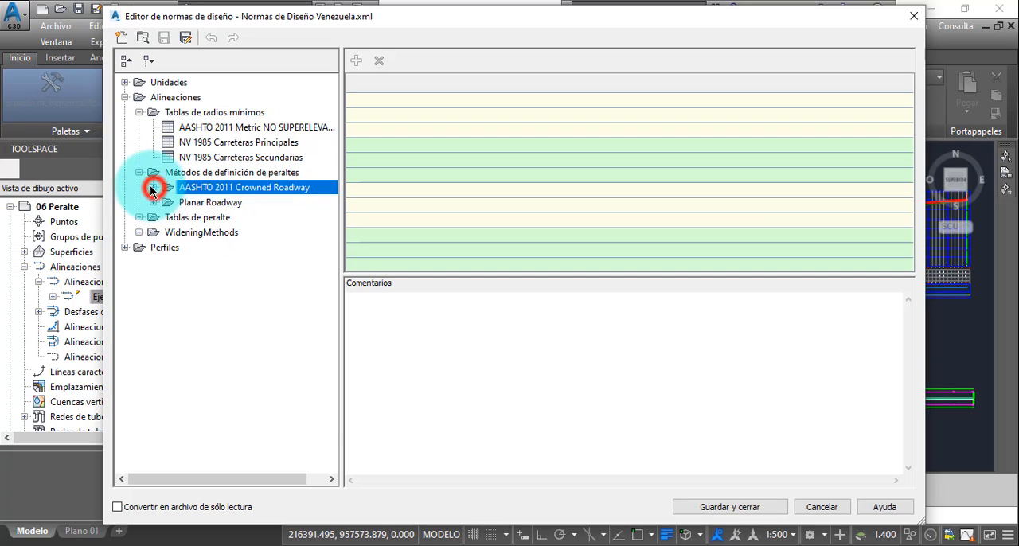
{"action": "left_click", "coordinate": [139, 173]}
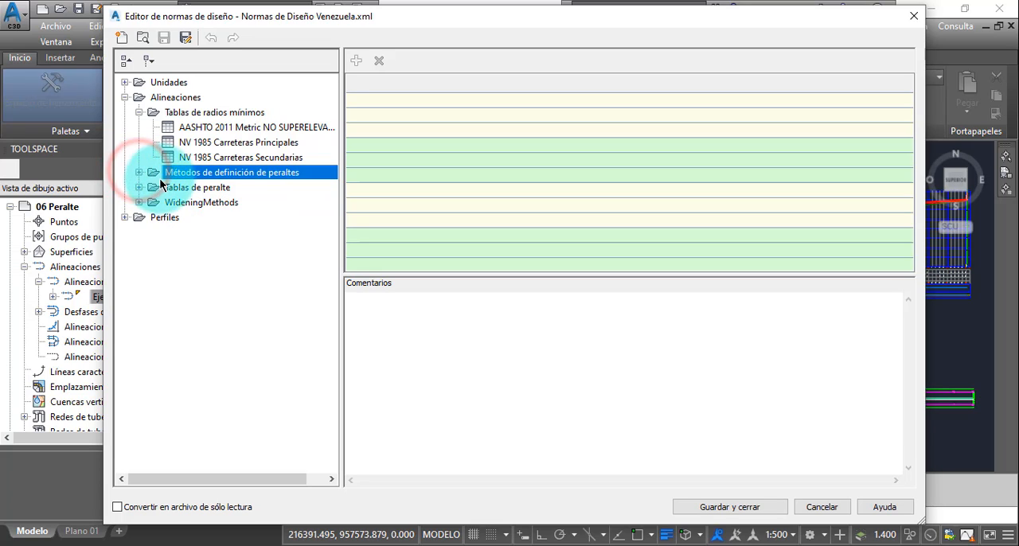
- Review the NV 1985 Carreteras Principales superelevation tables for design speeds from 40 to 120
{"action": "left_click", "coordinate": [139, 188]}
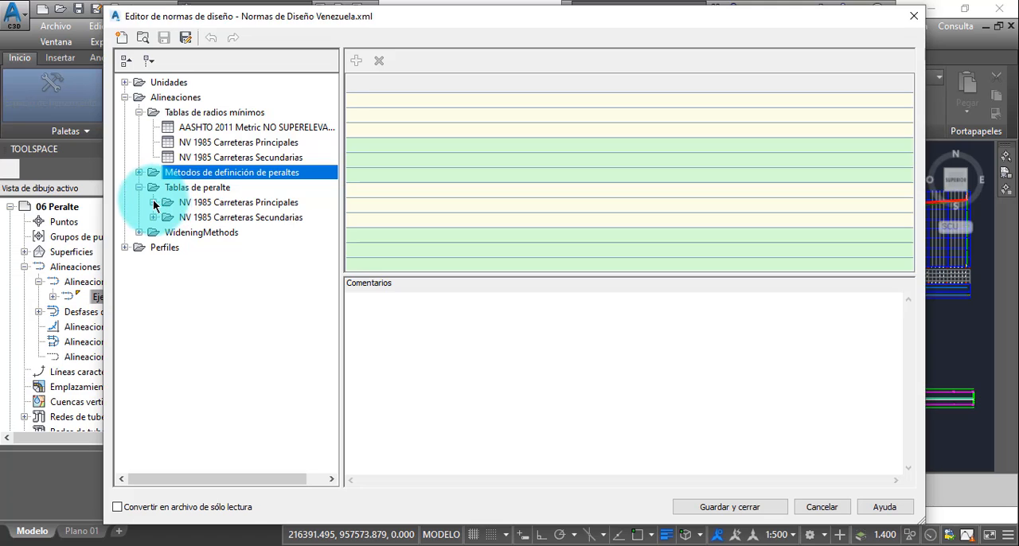
{"action": "left_click", "coordinate": [154, 203]}
{"action": "left_click", "coordinate": [167, 217]}
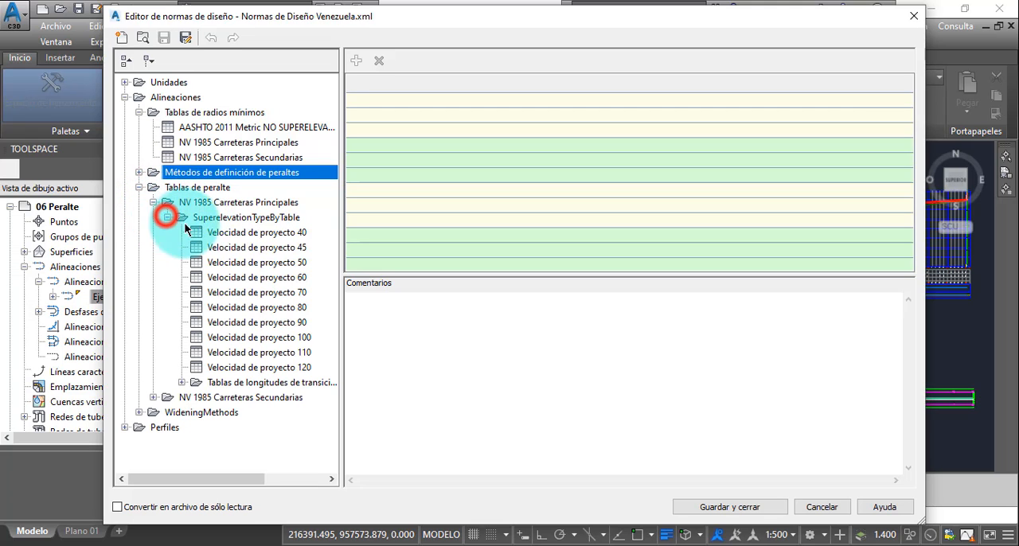
{"action": "left_click", "coordinate": [231, 232]}
{"action": "left_click", "coordinate": [278, 250]}
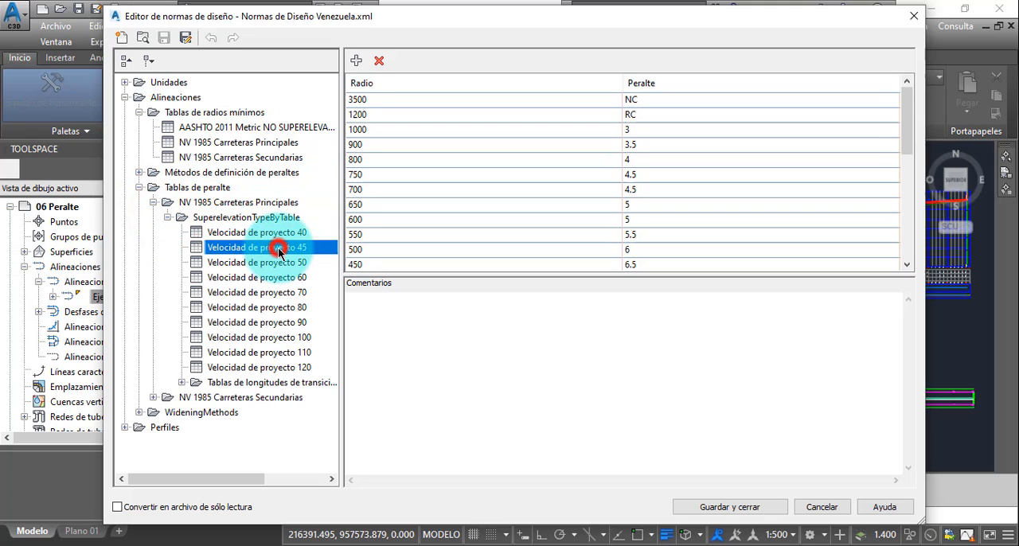
{"action": "left_click", "coordinate": [280, 264]}
{"action": "left_click", "coordinate": [291, 278]}
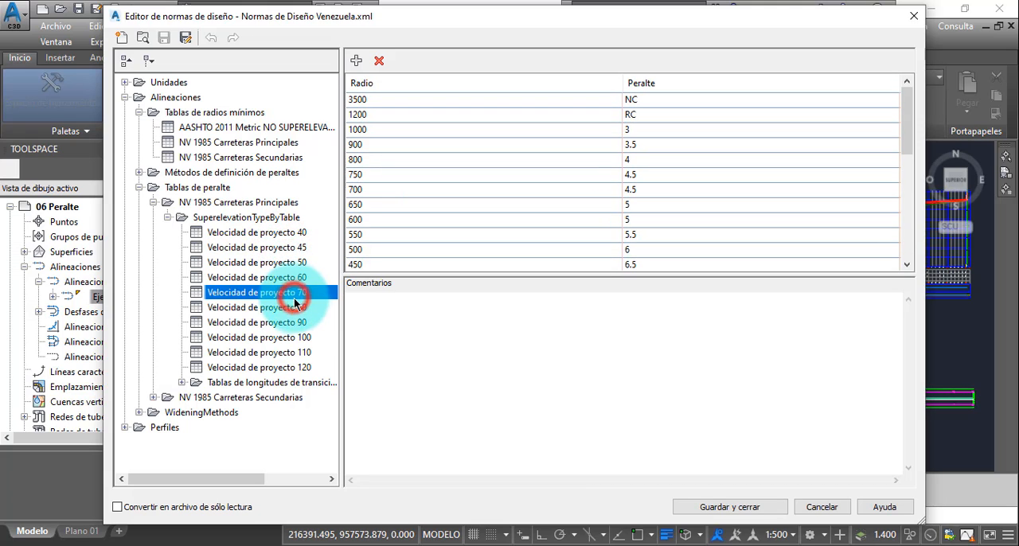
{"action": "left_click", "coordinate": [295, 308]}
{"action": "left_click", "coordinate": [287, 323]}
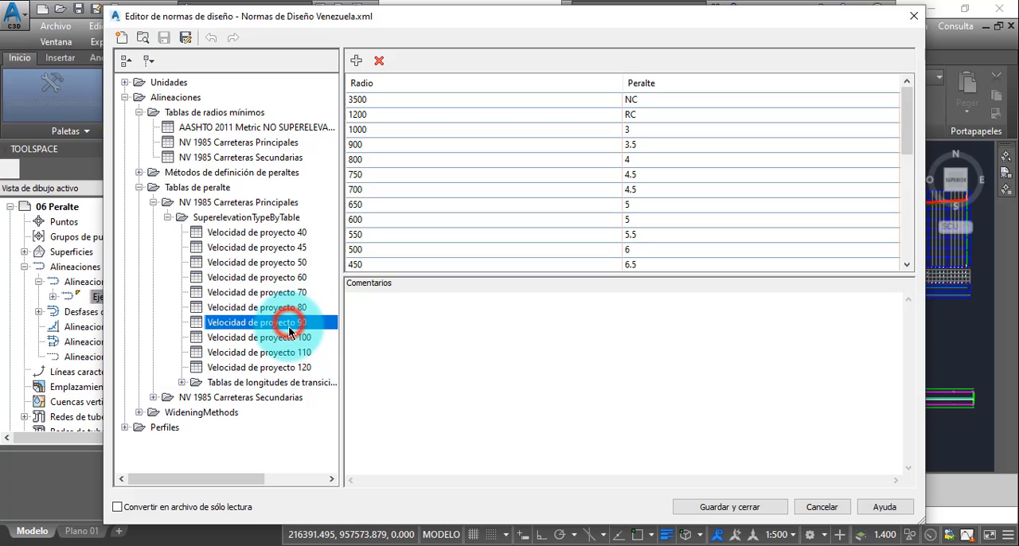
{"action": "left_click", "coordinate": [293, 338]}
{"action": "left_click", "coordinate": [295, 353]}
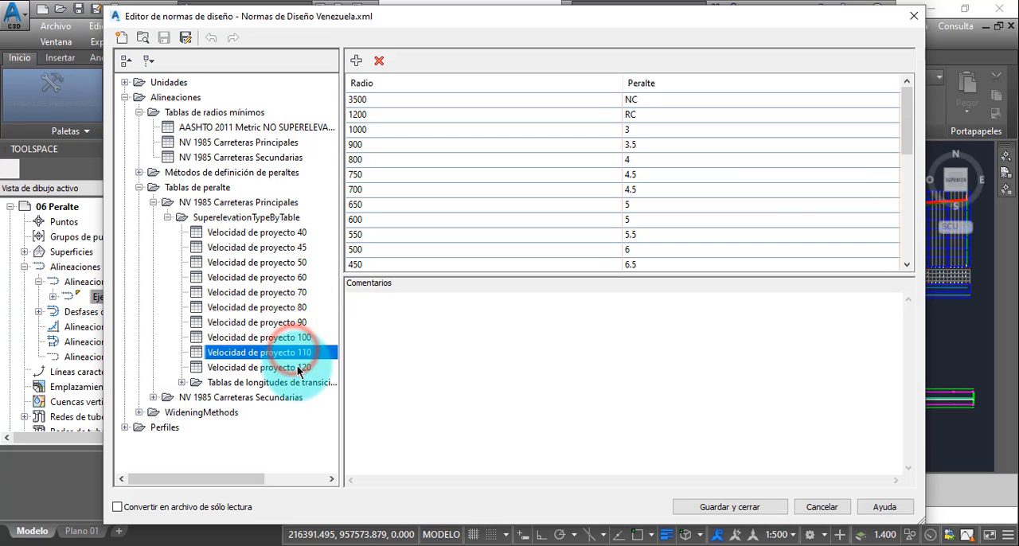
{"action": "left_click", "coordinate": [299, 367]}
{"action": "left_click", "coordinate": [275, 232]}
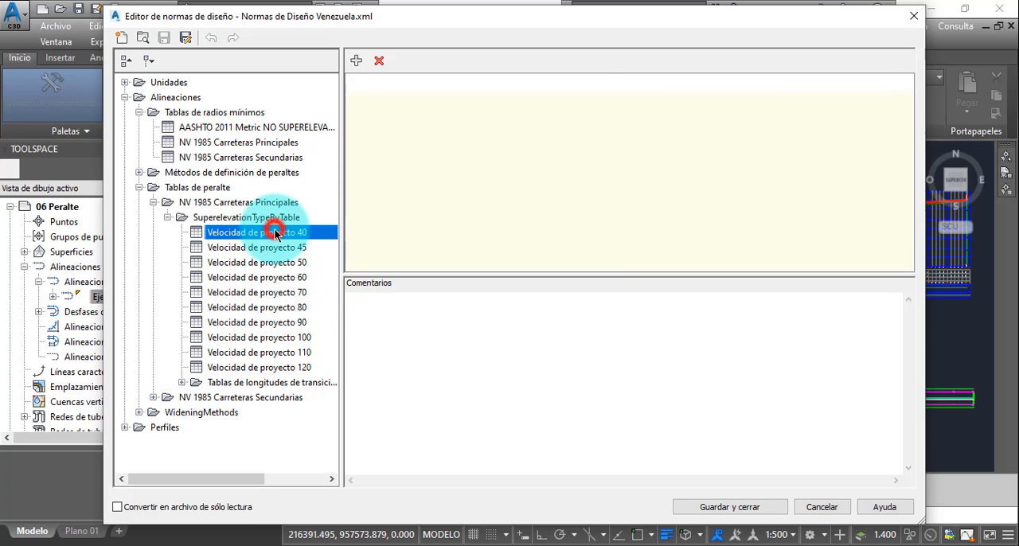
{"action": "left_click", "coordinate": [279, 248]}
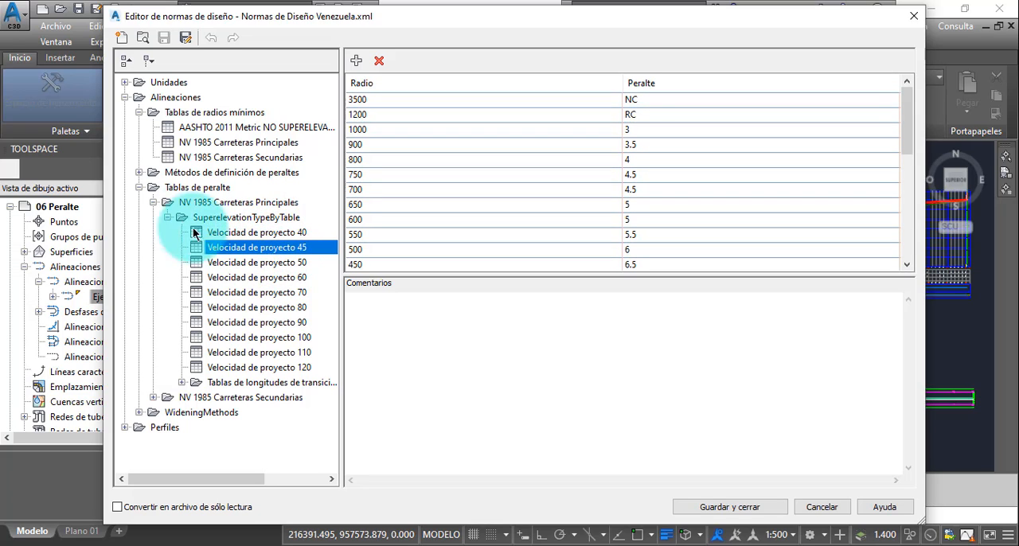
{"action": "left_click", "coordinate": [168, 218]}
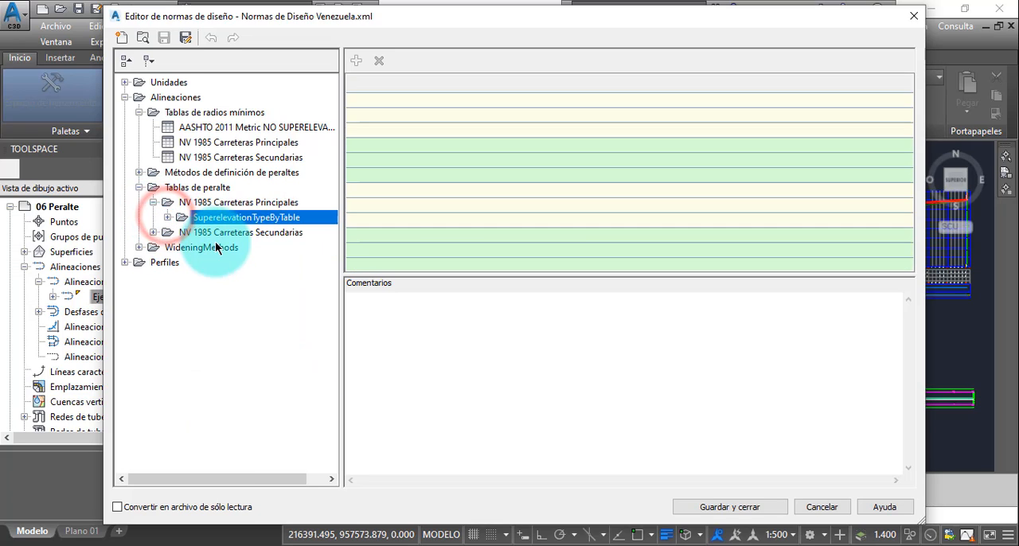
- View the NV 1985 Carreteras Secundarias superelevation table for a design speed of 30
{"action": "left_click", "coordinate": [153, 232]}
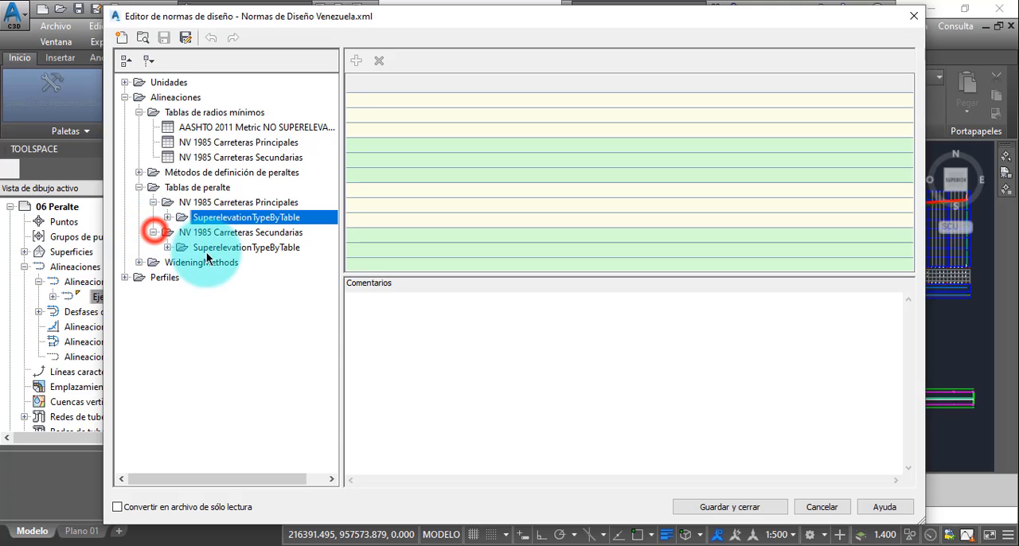
{"action": "left_click", "coordinate": [167, 248]}
{"action": "left_click", "coordinate": [197, 263]}
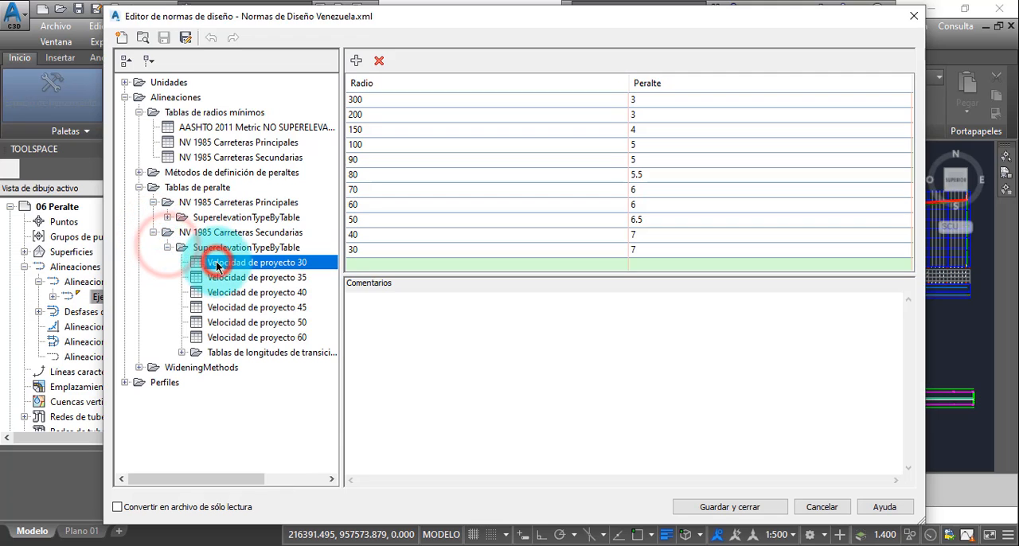
{"action": "left_click", "coordinate": [167, 248]}
{"action": "left_click", "coordinate": [153, 231]}
{"action": "left_click", "coordinate": [154, 202]}
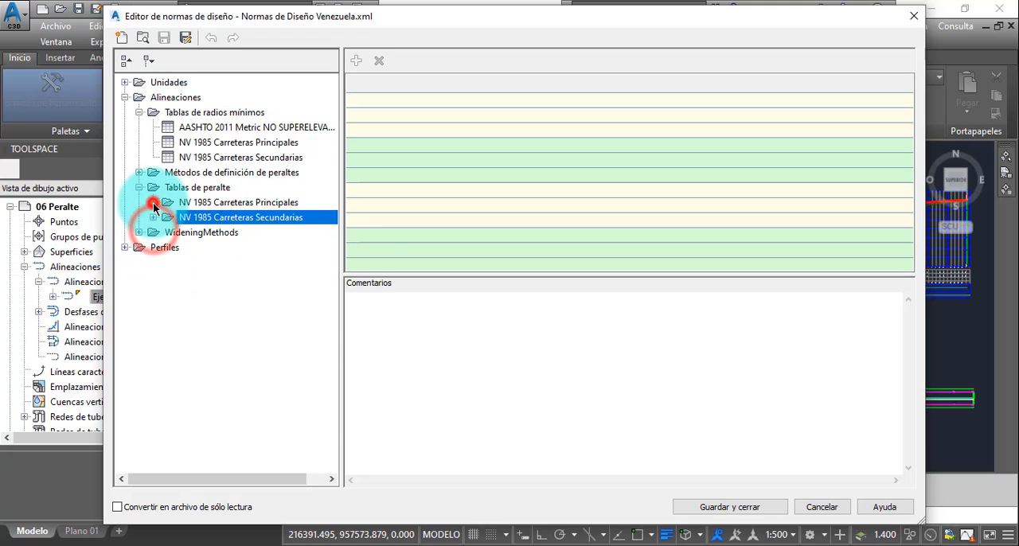
{"action": "left_click", "coordinate": [139, 187]}
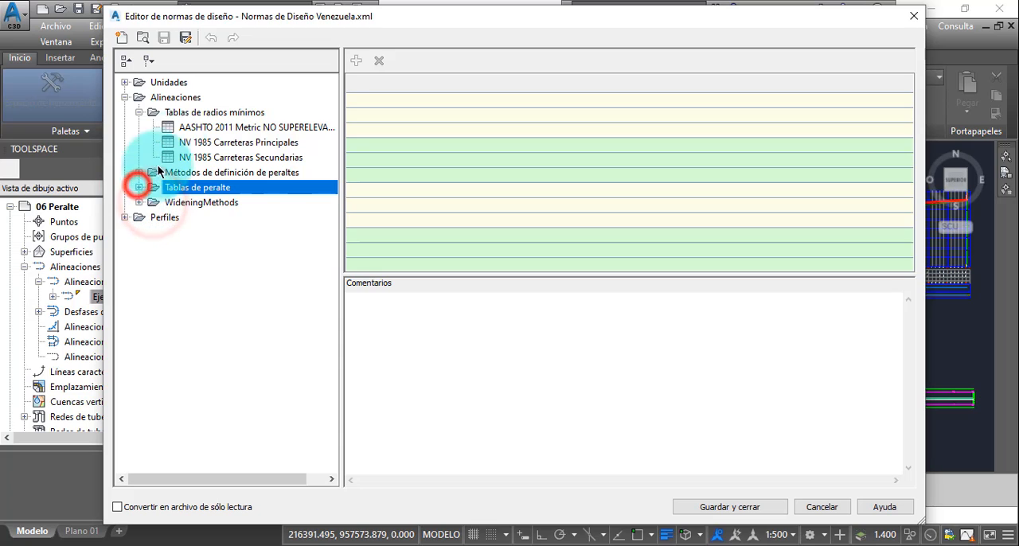
- Examine the lane width entry of the NV 1985 a=3.60 widening method
{"action": "left_click", "coordinate": [137, 202]}
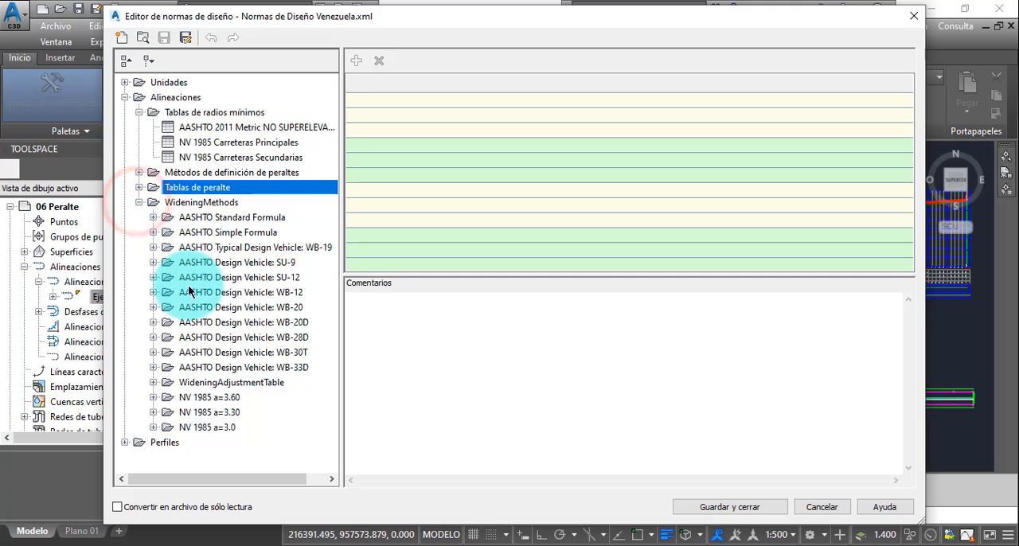
{"action": "left_click", "coordinate": [199, 398]}
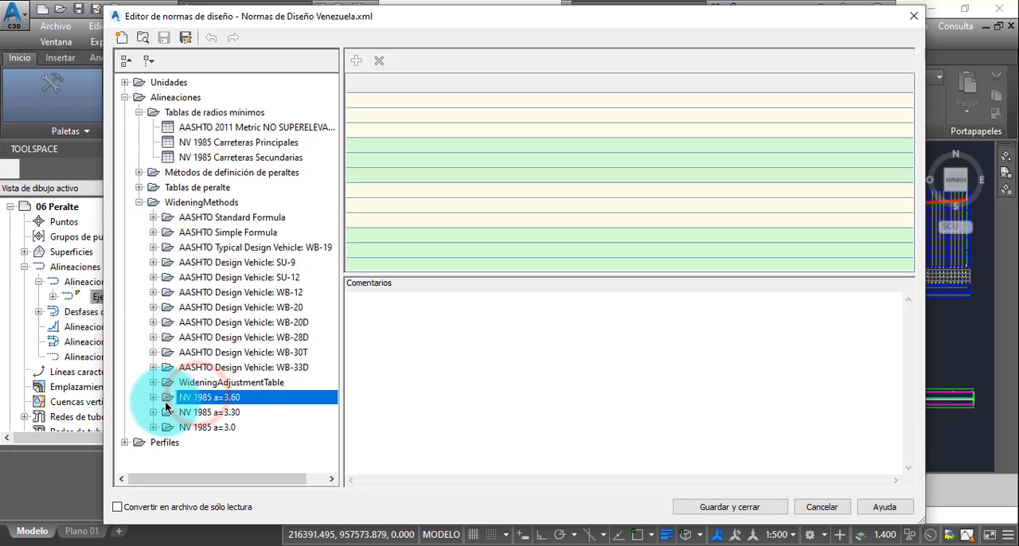
{"action": "left_click", "coordinate": [153, 397]}
{"action": "left_click", "coordinate": [188, 412]}
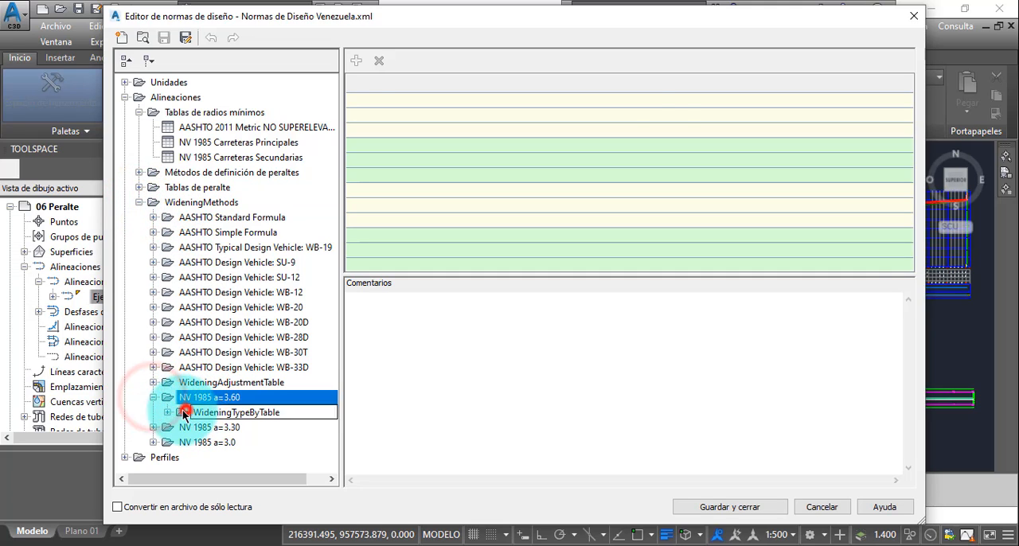
{"action": "left_click", "coordinate": [166, 412]}
{"action": "left_click", "coordinate": [203, 429]}
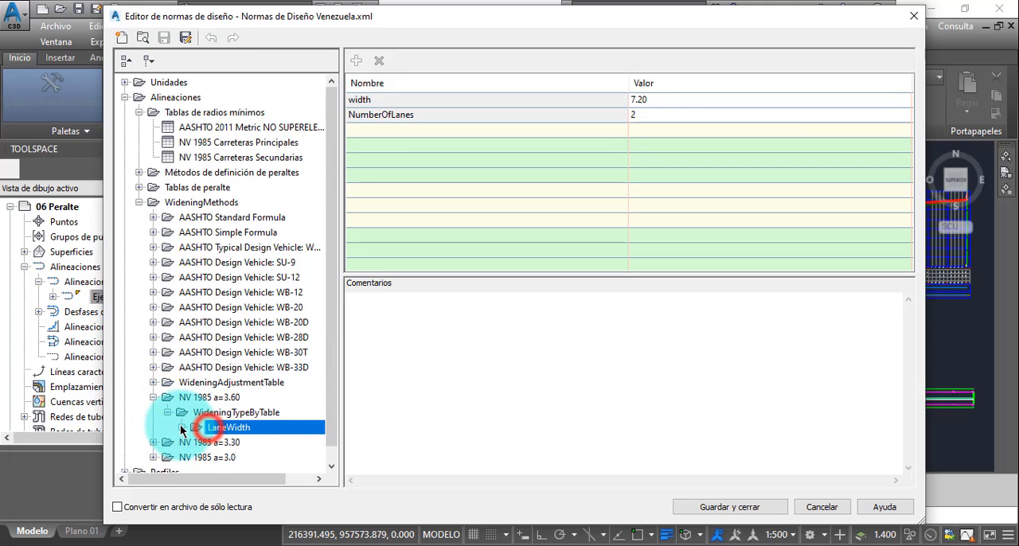
- Review the NV 1985 a=3.60 widening tables by radius for design speeds 40 and 45
{"action": "left_click", "coordinate": [182, 428]}
{"action": "left_click", "coordinate": [253, 338]}
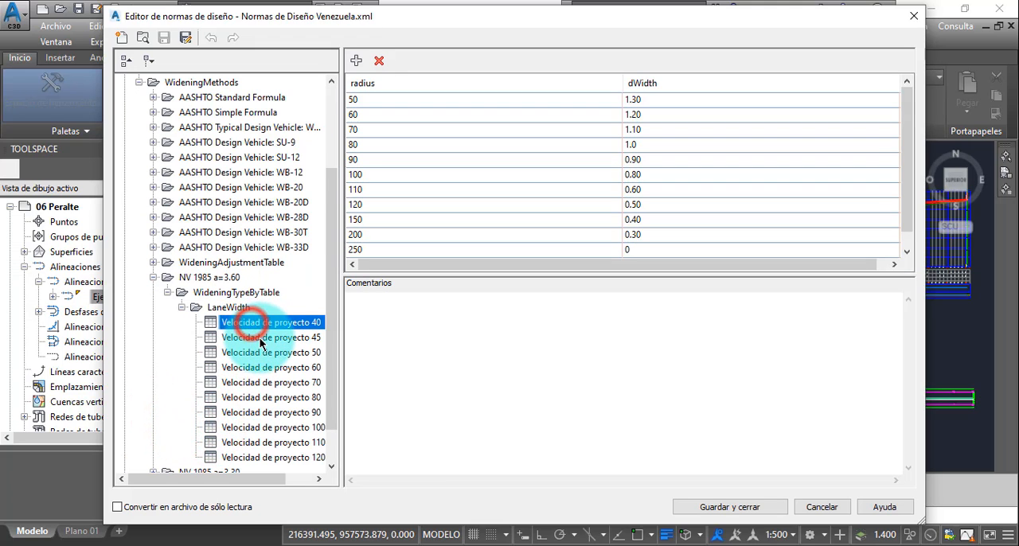
{"action": "left_click", "coordinate": [260, 343]}
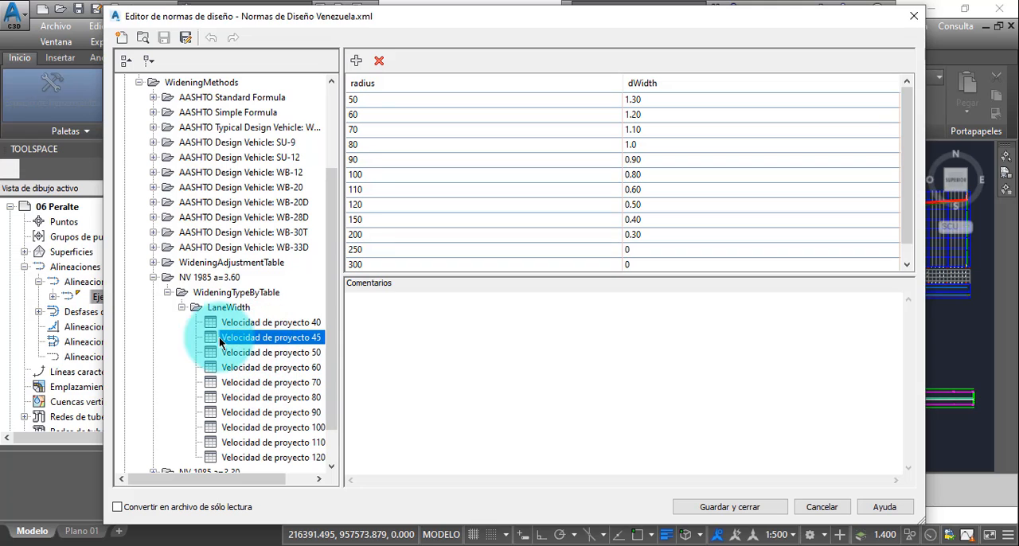
{"action": "left_click", "coordinate": [182, 307]}
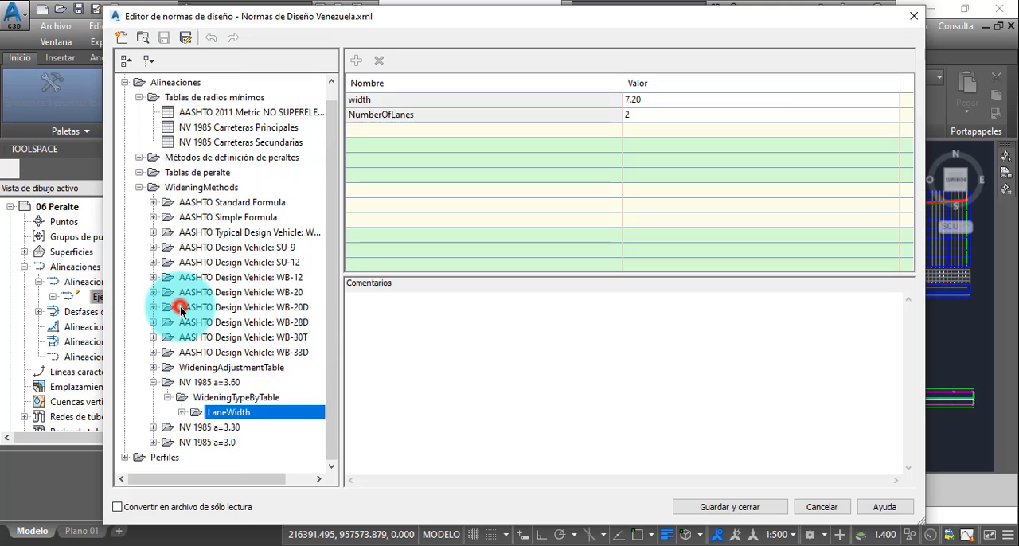
{"action": "left_click", "coordinate": [169, 398]}
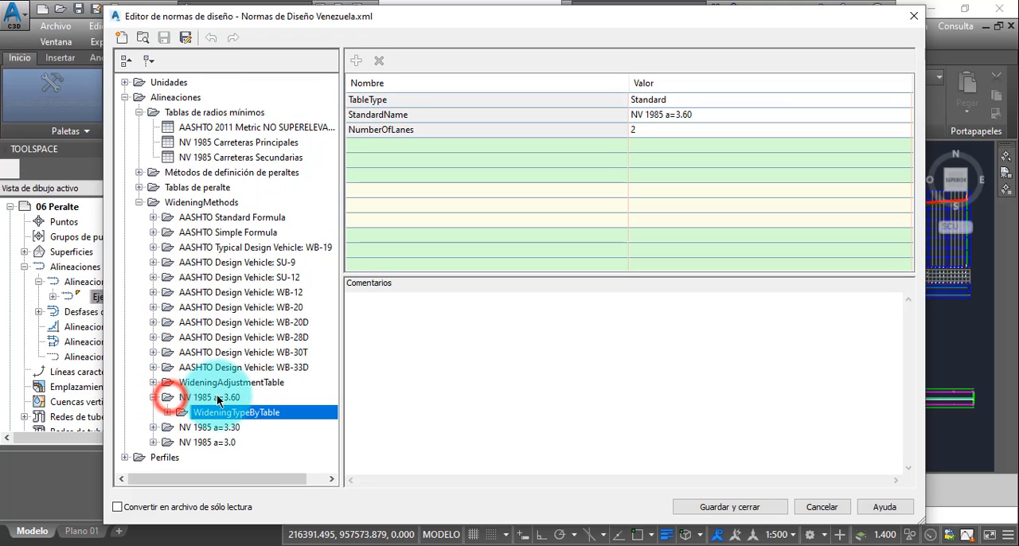
{"action": "left_click", "coordinate": [223, 400]}
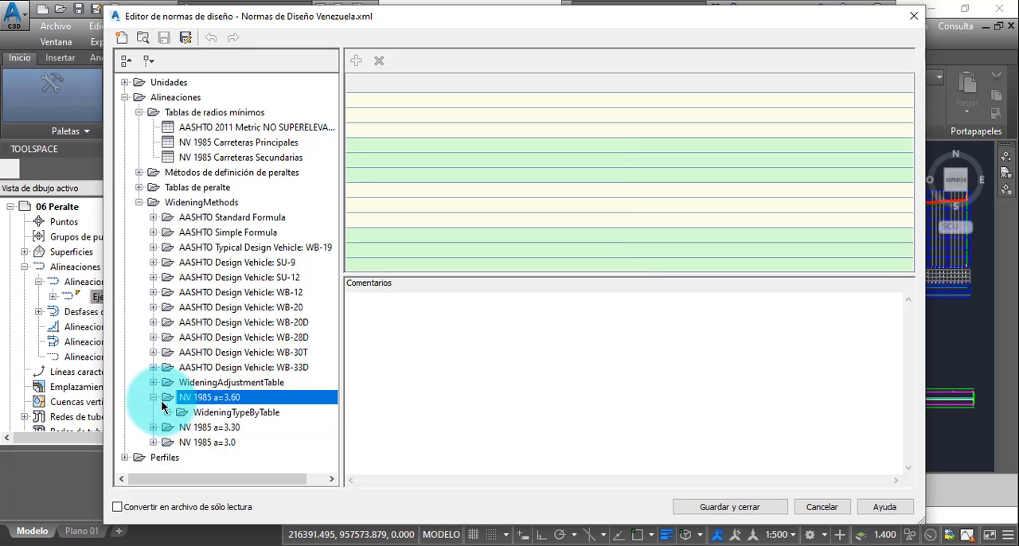
- Look over the NV 1985 a=3.30 and a=3.0 widening methods and close the design criteria editor without saving
{"action": "left_click", "coordinate": [153, 397]}
{"action": "left_click", "coordinate": [203, 413]}
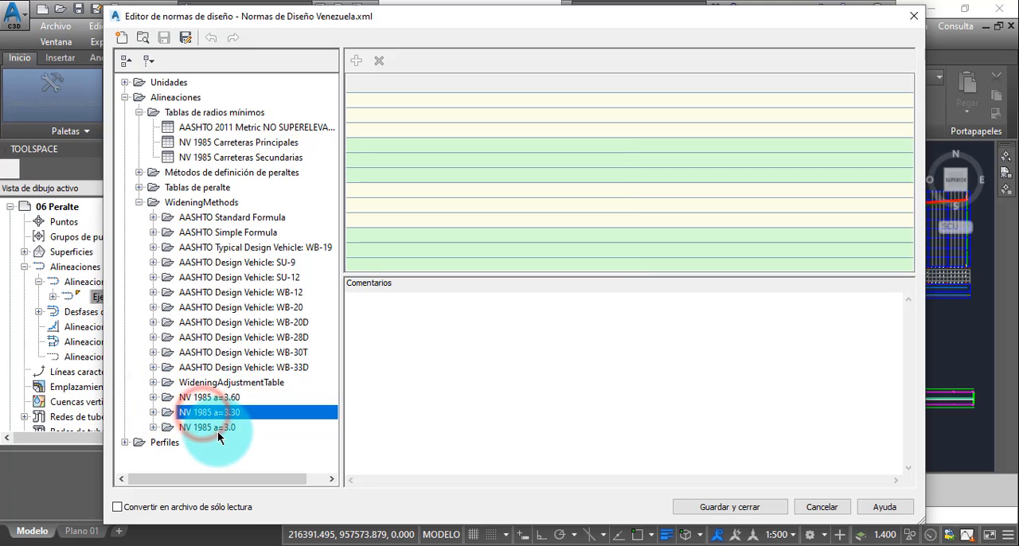
{"action": "left_click", "coordinate": [219, 427]}
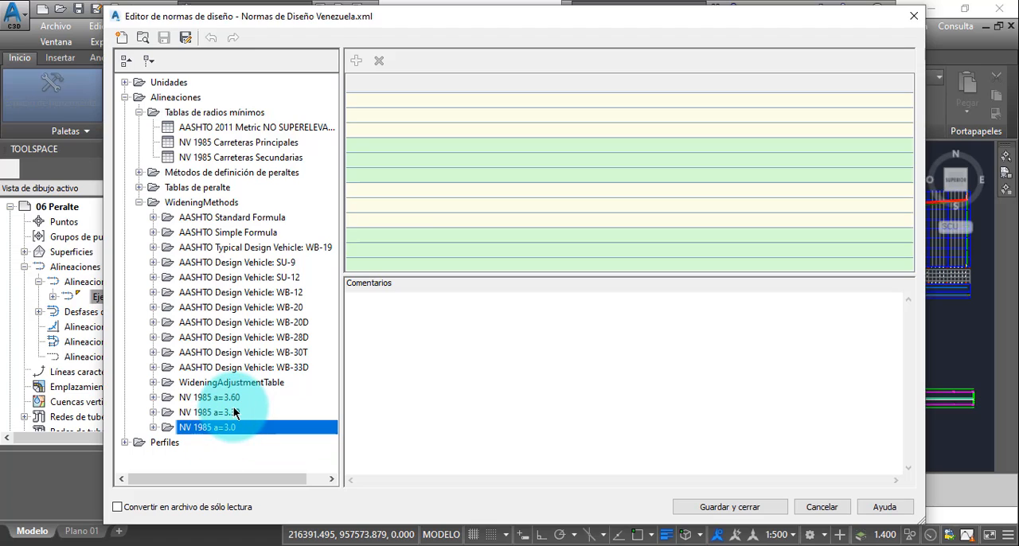
{"action": "left_click_drag", "start_coordinate": [235, 412], "coordinate": [465, 340]}
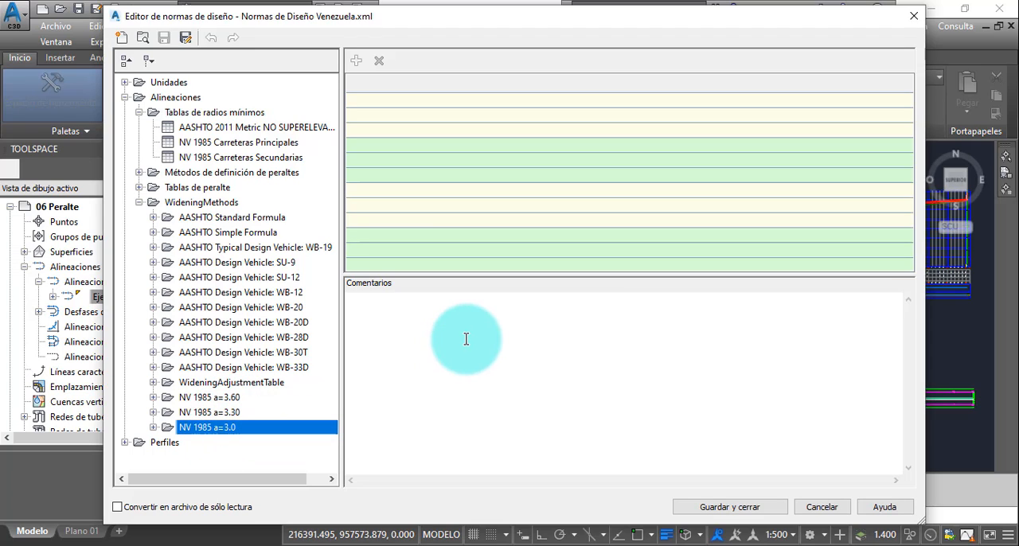
{"action": "left_click", "coordinate": [913, 17]}
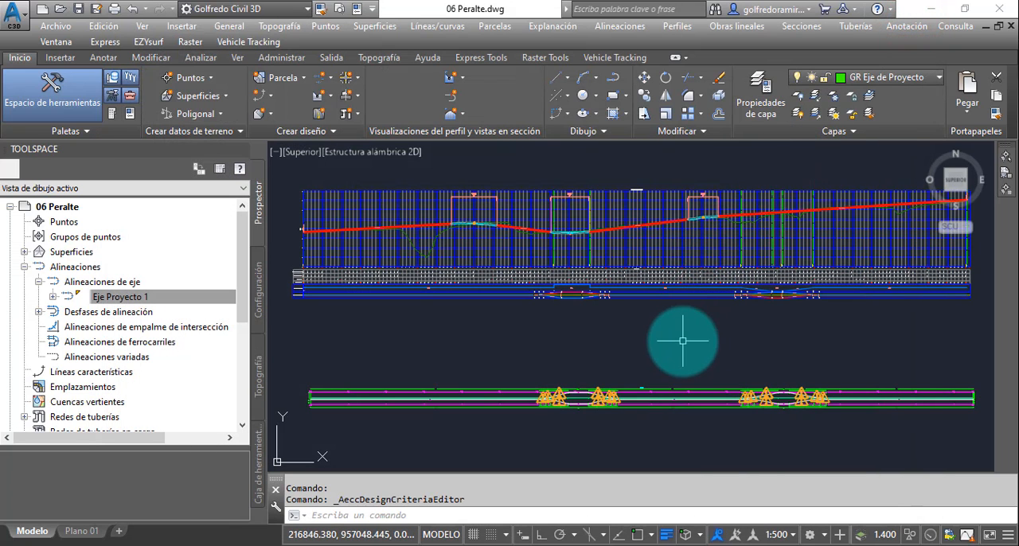
- Select the offset alignment Eje Proyecto 1-Derecha-3.600 in the drawing, with the first curve near station 0+660 in view
{"action": "scroll", "coordinate": [683, 341], "scroll_direction": "down", "scroll_amount": 5}
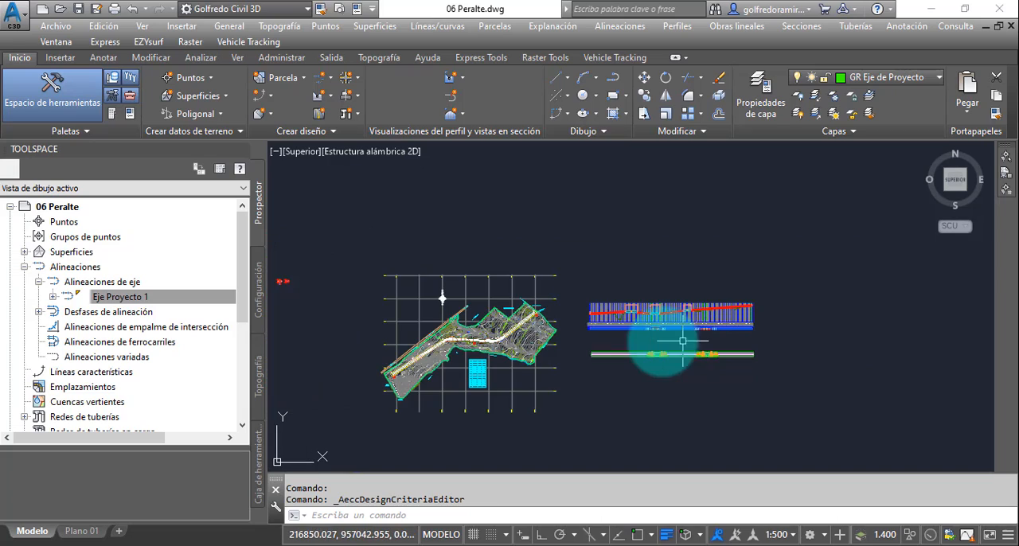
{"action": "middle_click_drag", "start_coordinate": [614, 341], "coordinate": [672, 314]}
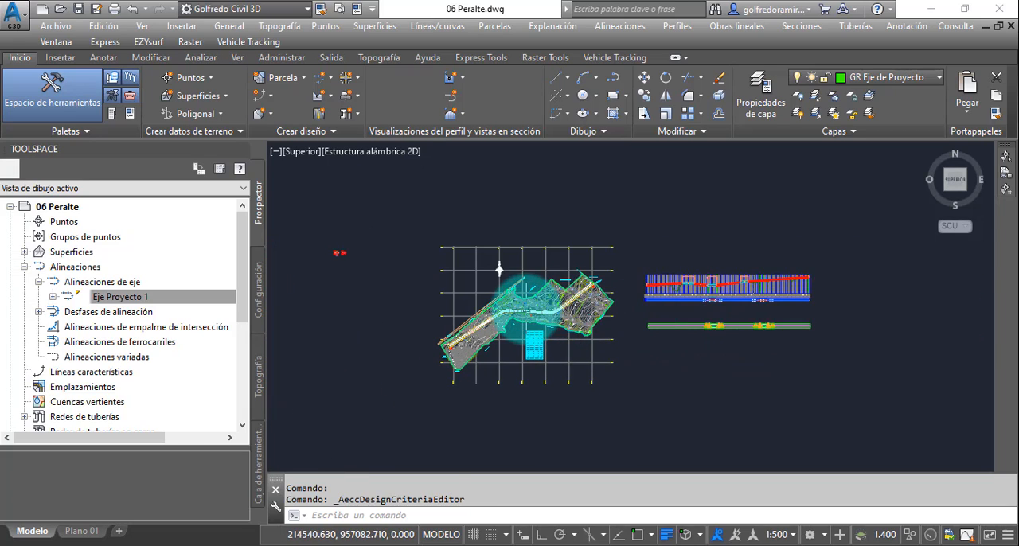
{"action": "scroll", "coordinate": [509, 311], "scroll_direction": "up", "scroll_amount": 6}
{"action": "scroll", "coordinate": [462, 323], "scroll_direction": "up", "scroll_amount": 4}
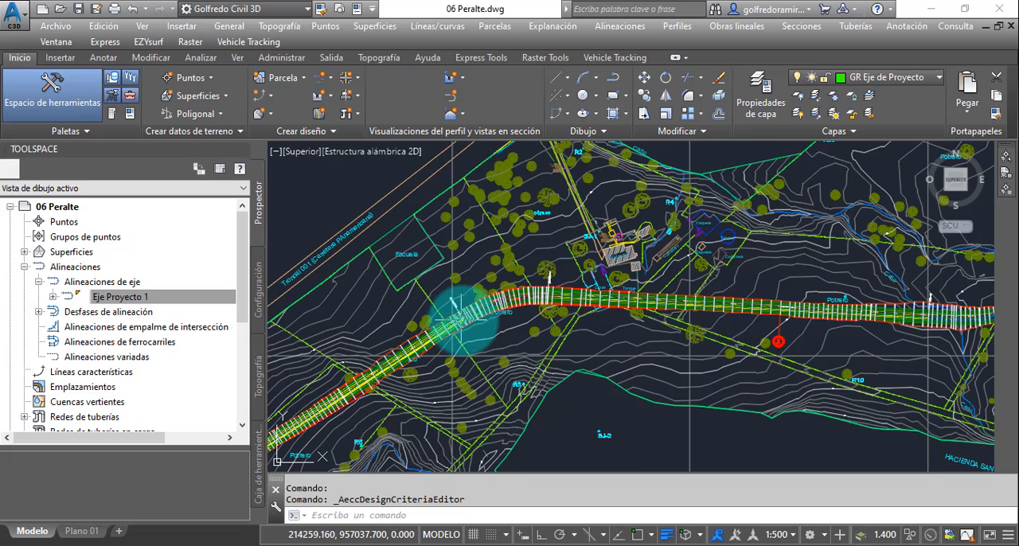
{"action": "scroll", "coordinate": [473, 317], "scroll_direction": "up", "scroll_amount": 2}
{"action": "scroll", "coordinate": [473, 317], "scroll_direction": "up", "scroll_amount": 4}
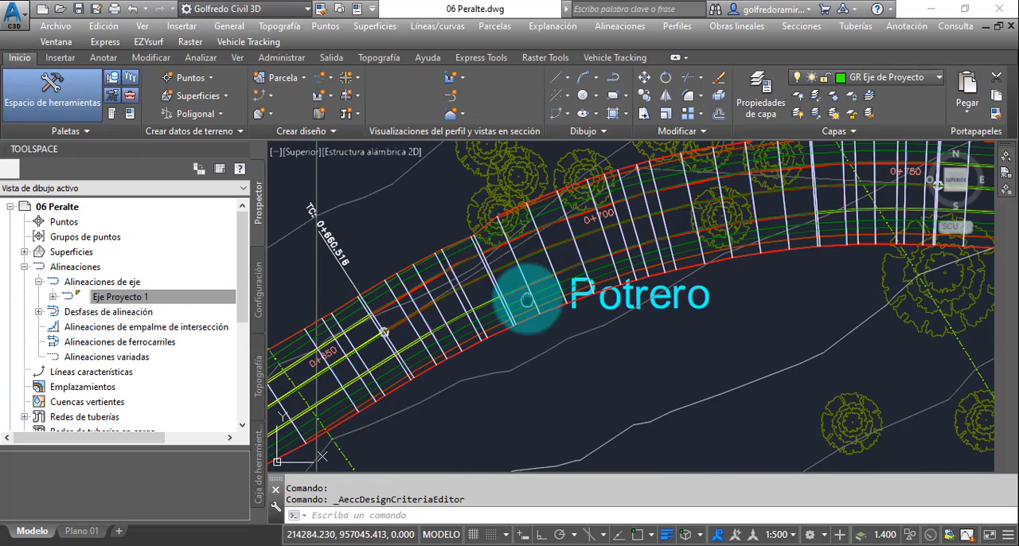
{"action": "middle_click_drag", "start_coordinate": [527, 301], "coordinate": [615, 243]}
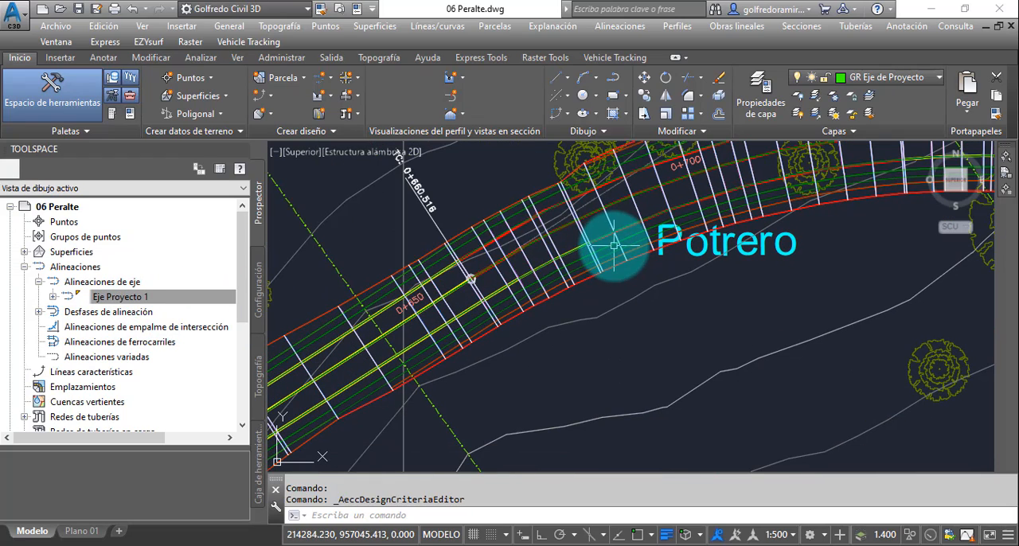
{"action": "left_click", "coordinate": [39, 312]}
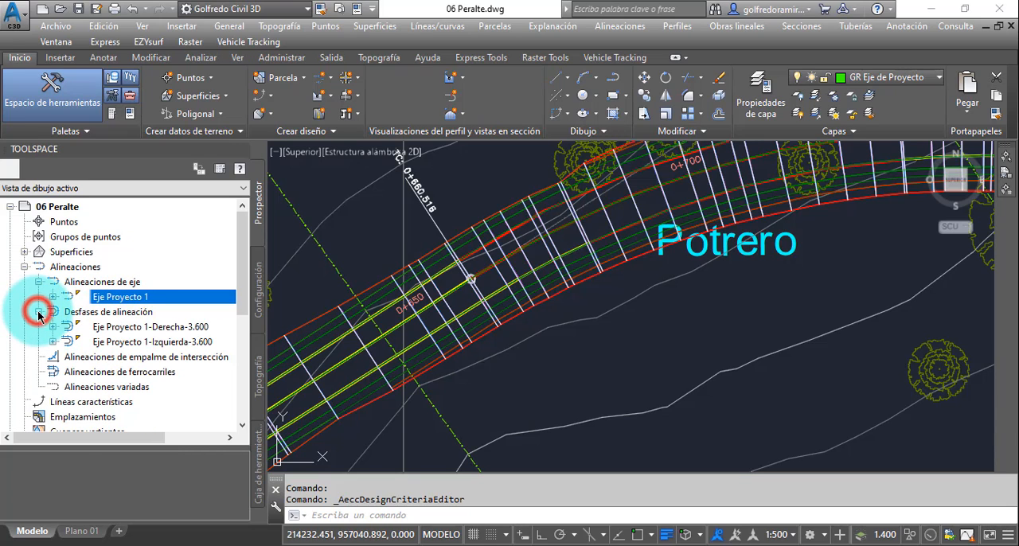
{"action": "left_click", "coordinate": [163, 328]}
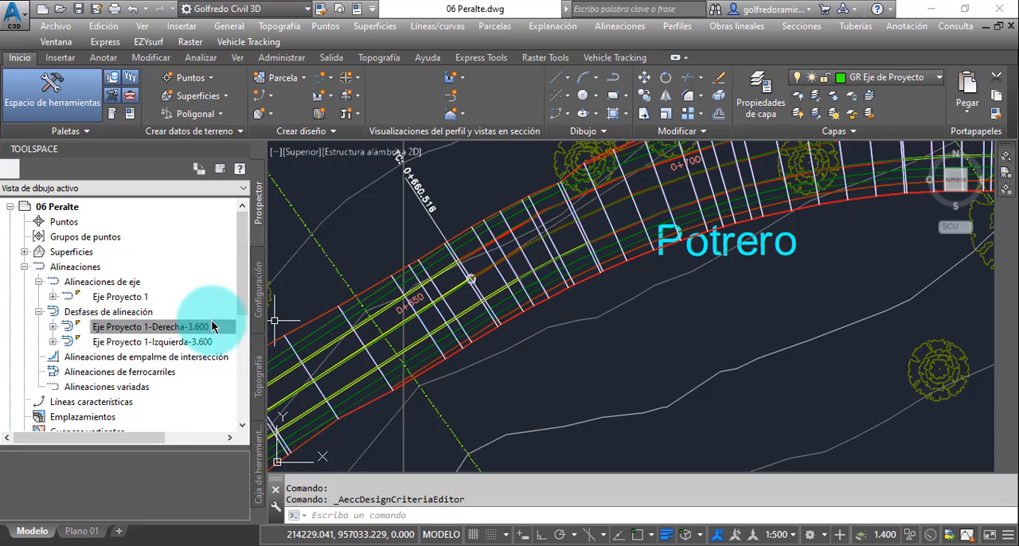
{"action": "right_click", "coordinate": [186, 331]}
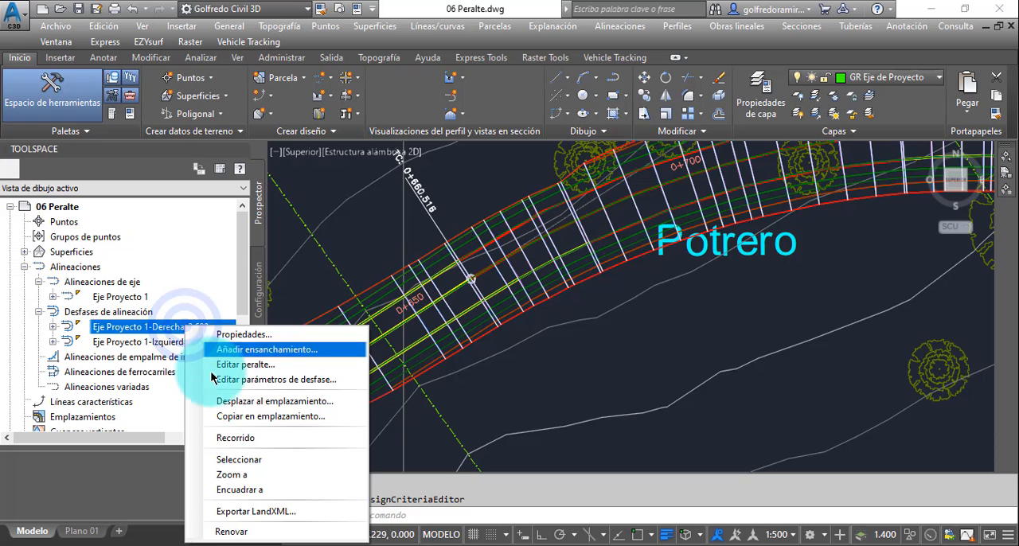
{"action": "left_click", "coordinate": [236, 458]}
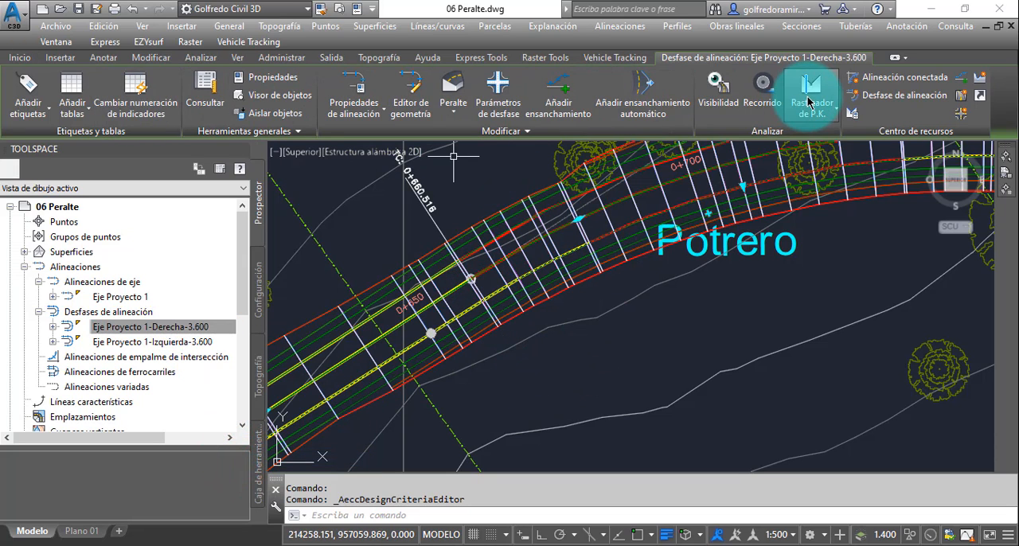
- Display the offset parameters of Eje Proyecto 1-Derecha-3.600 to inspect its widening group 1
{"action": "left_click", "coordinate": [498, 93]}
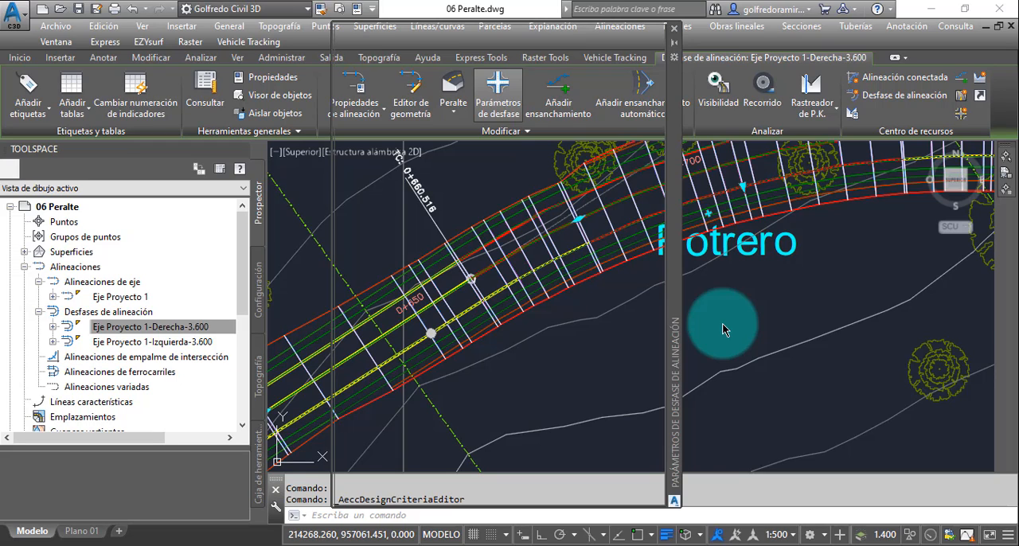
{"action": "left_click", "coordinate": [673, 304]}
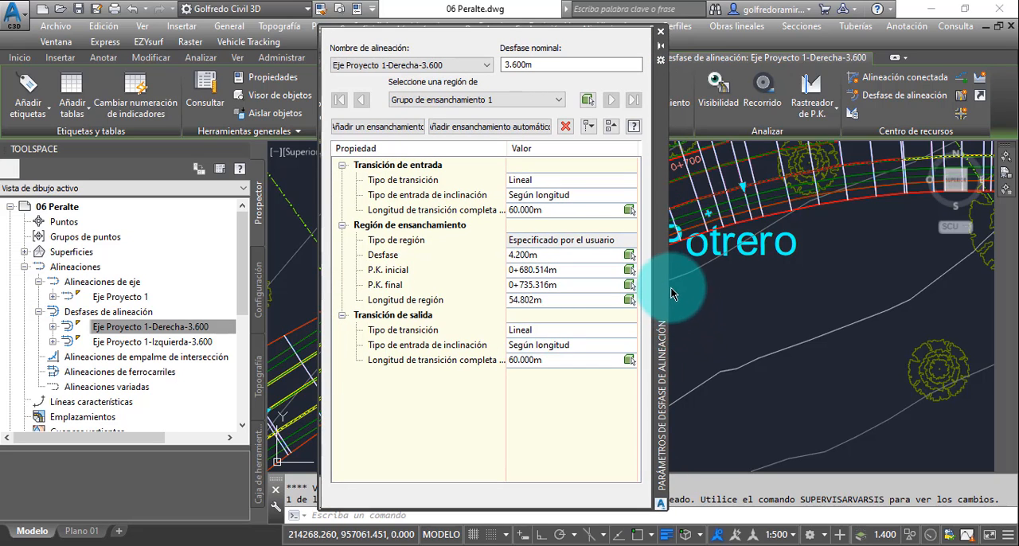
{"action": "left_click_drag", "start_coordinate": [661, 277], "coordinate": [693, 276]}
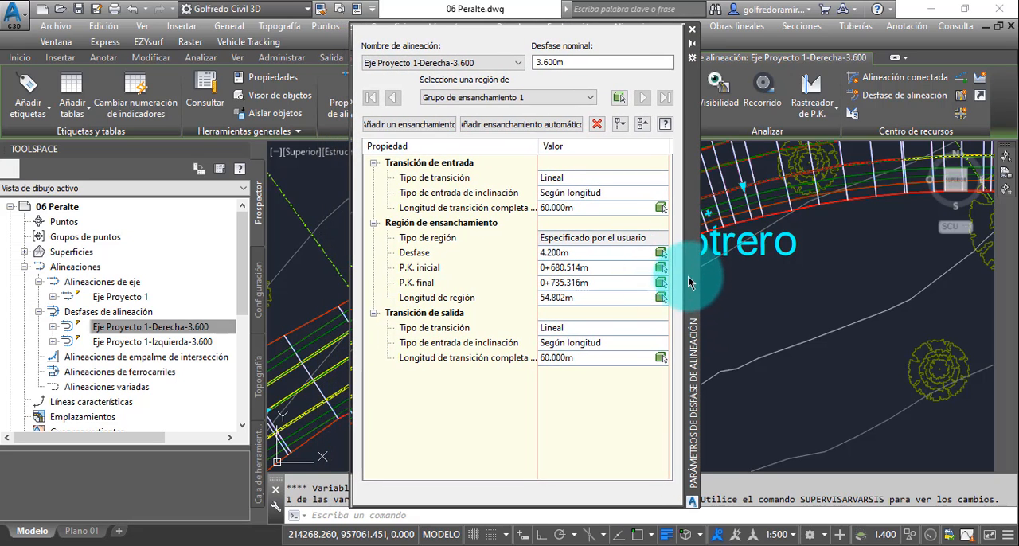
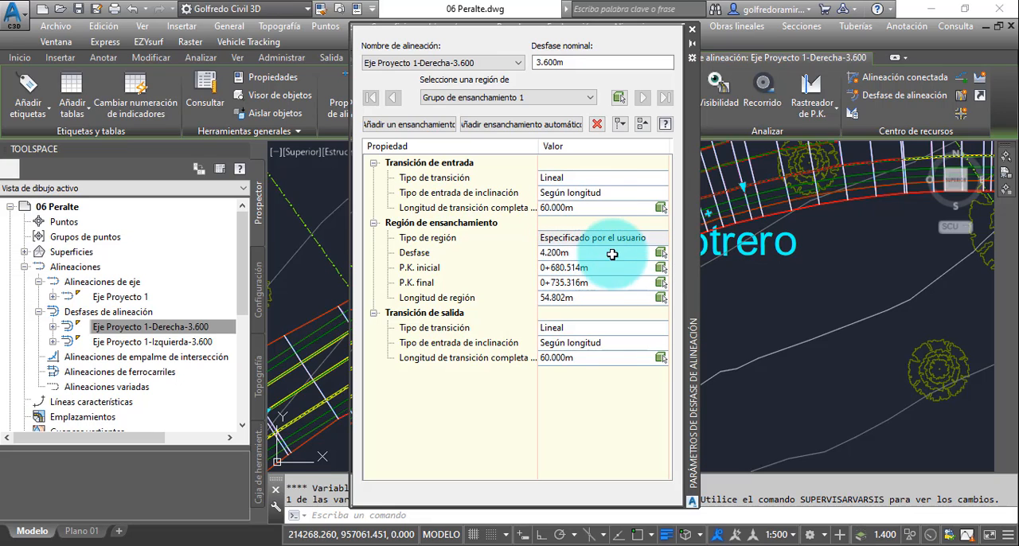
- Delete the user-specified widening group 1 from Eje Proyecto 1-Derecha-3.600 and inspect the first curve without widening
{"action": "left_click", "coordinate": [637, 238]}
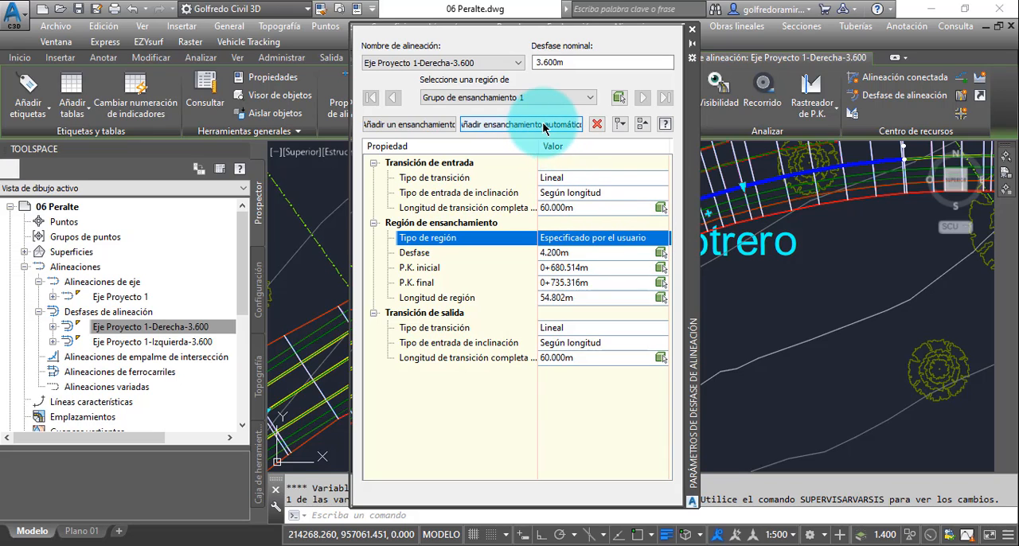
{"action": "left_click", "coordinate": [596, 125]}
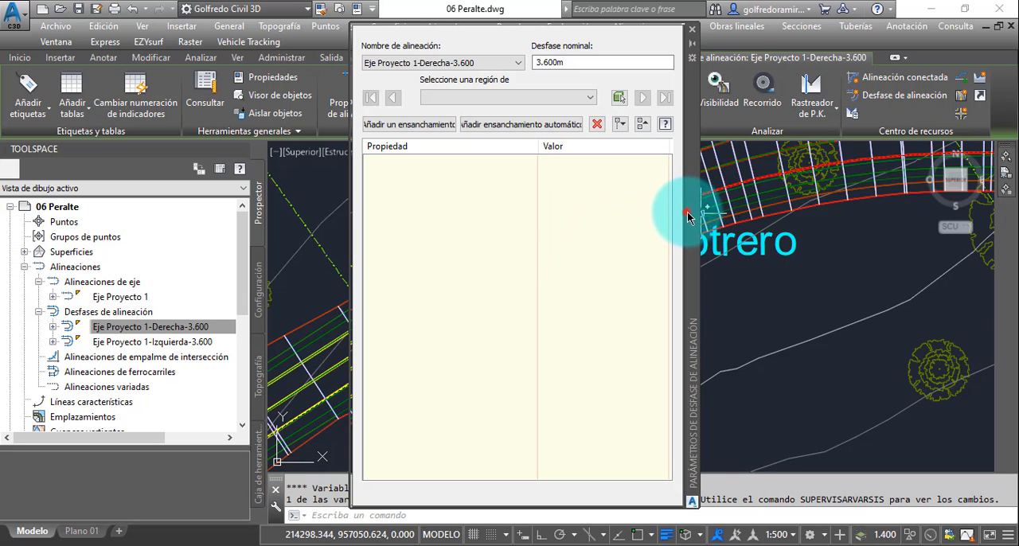
{"action": "left_click_drag", "start_coordinate": [688, 216], "coordinate": [945, 202]}
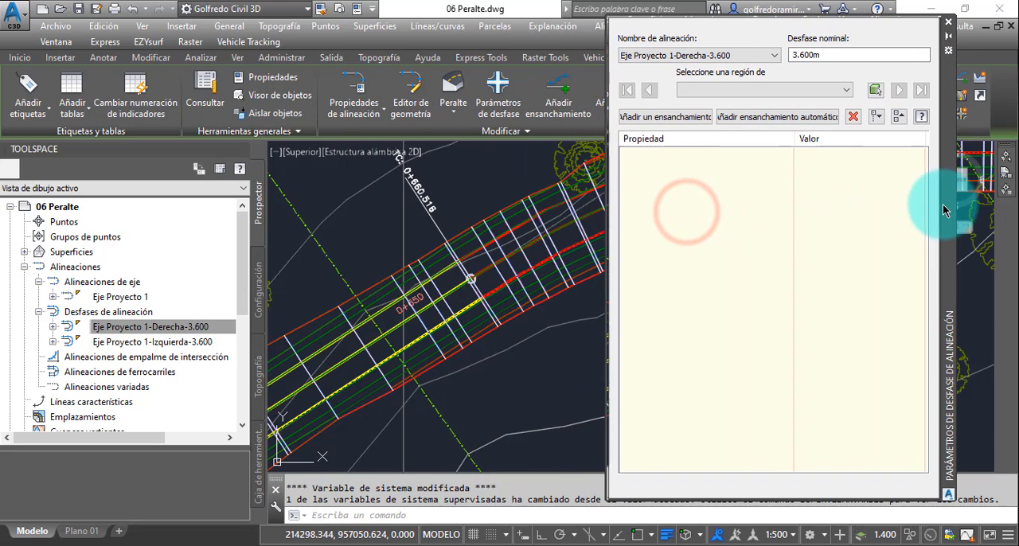
{"action": "left_click", "coordinate": [559, 308]}
{"action": "middle_click_drag", "start_coordinate": [559, 307], "coordinate": [427, 339]}
{"action": "scroll", "coordinate": [456, 264], "scroll_direction": "up", "scroll_amount": 2}
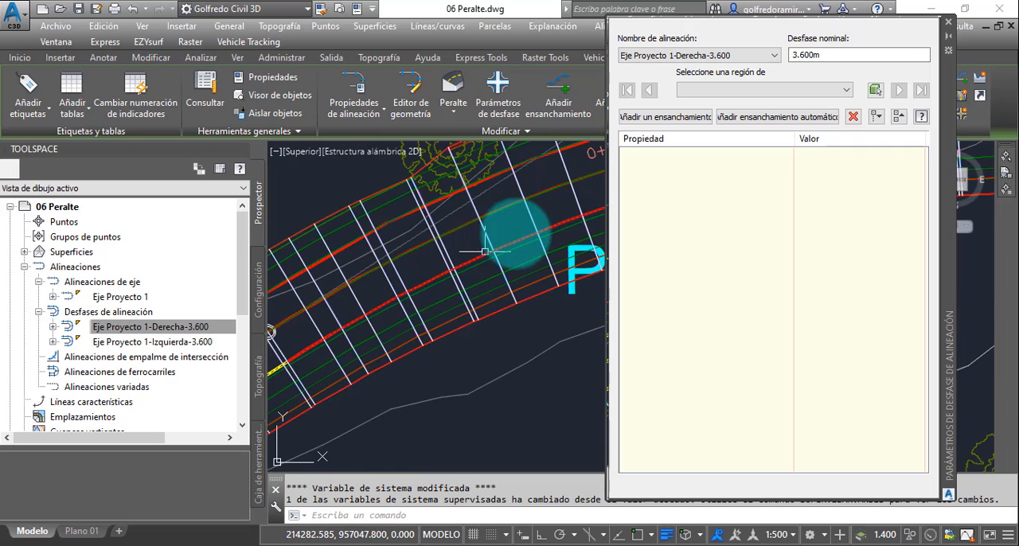
{"action": "middle_click_drag", "start_coordinate": [530, 227], "coordinate": [468, 225]}
{"action": "scroll", "coordinate": [423, 229], "scroll_direction": "down", "scroll_amount": 2}
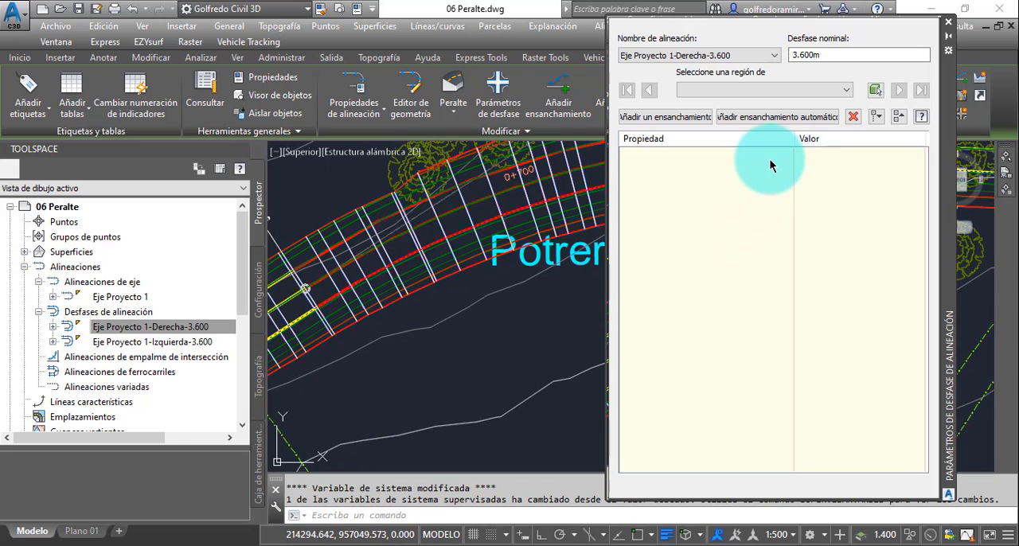
- Start an automatic widening along the entire Eje Proyecto 1-Derecha-3.600 alignment using the NV 1985 a=3.60 widening method
{"action": "left_click", "coordinate": [750, 55]}
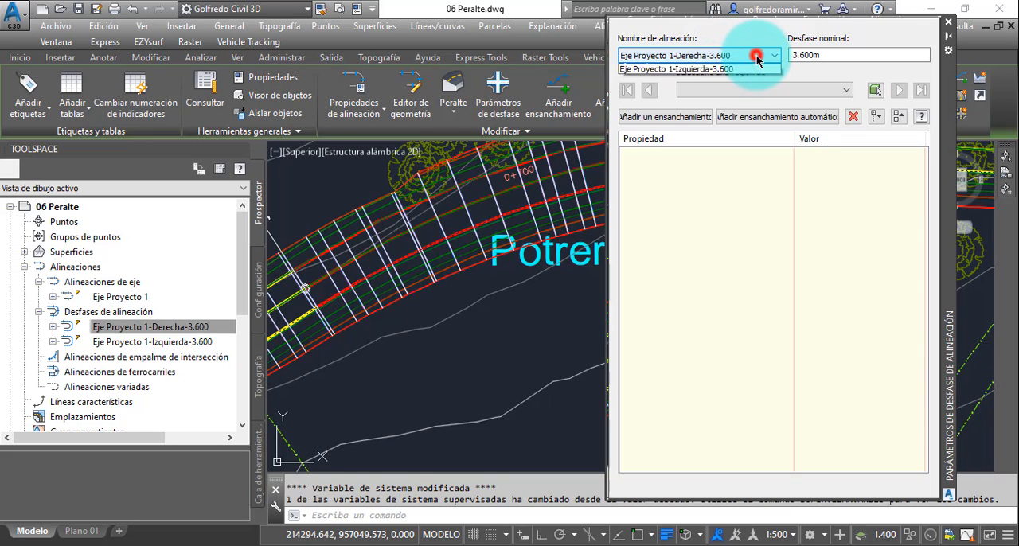
{"action": "left_click", "coordinate": [757, 58]}
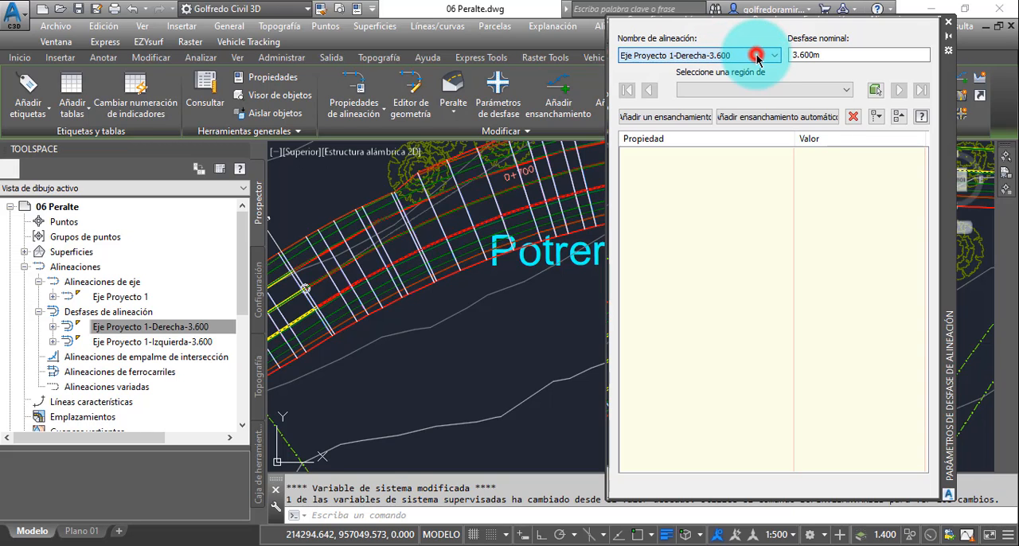
{"action": "left_click", "coordinate": [771, 118]}
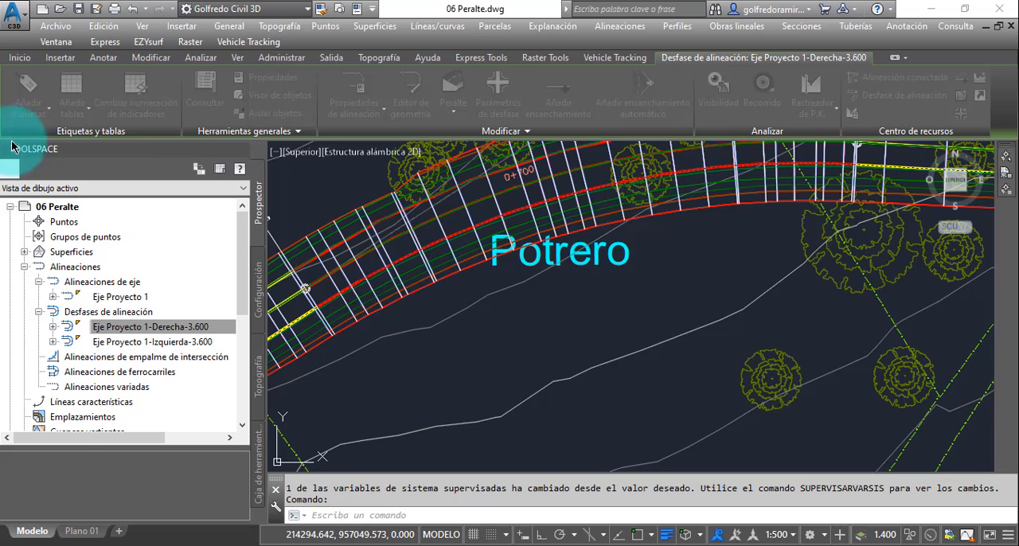
{"action": "left_click_drag", "start_coordinate": [11, 140], "coordinate": [648, 91]}
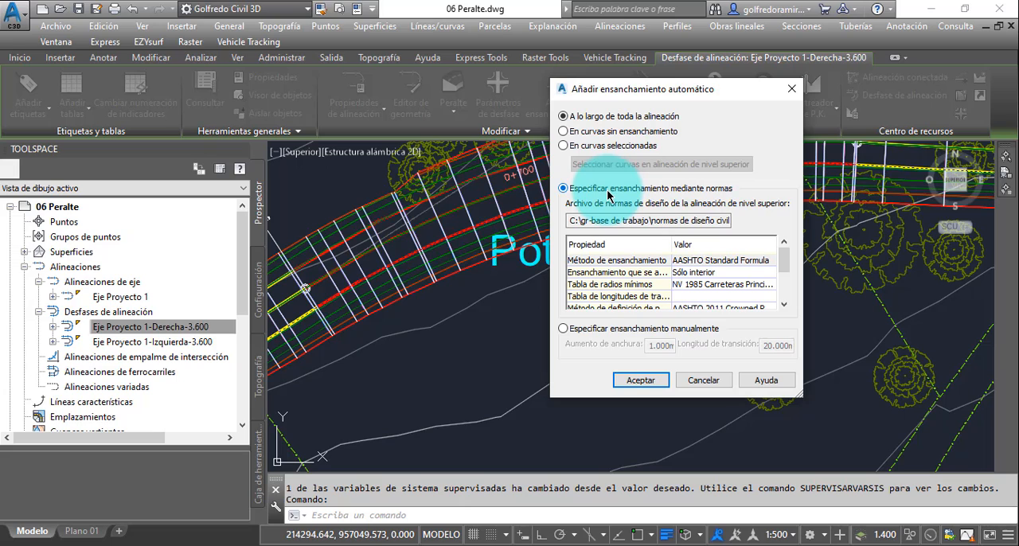
{"action": "left_click", "coordinate": [762, 262]}
{"action": "left_click", "coordinate": [770, 263]}
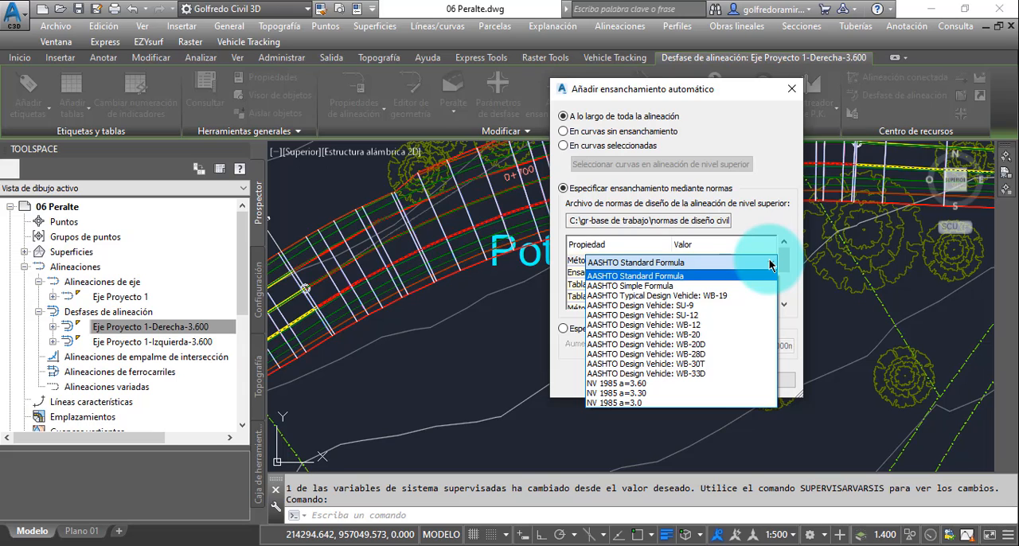
{"action": "left_click", "coordinate": [639, 384]}
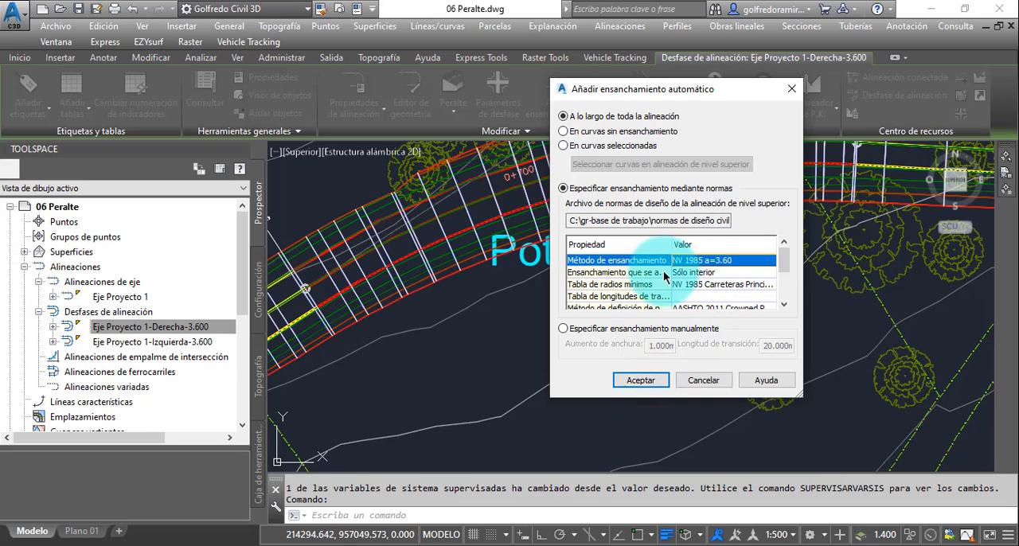
- Set the transition length table of the automatic widening to 2 Canales
{"action": "left_click", "coordinate": [784, 304]}
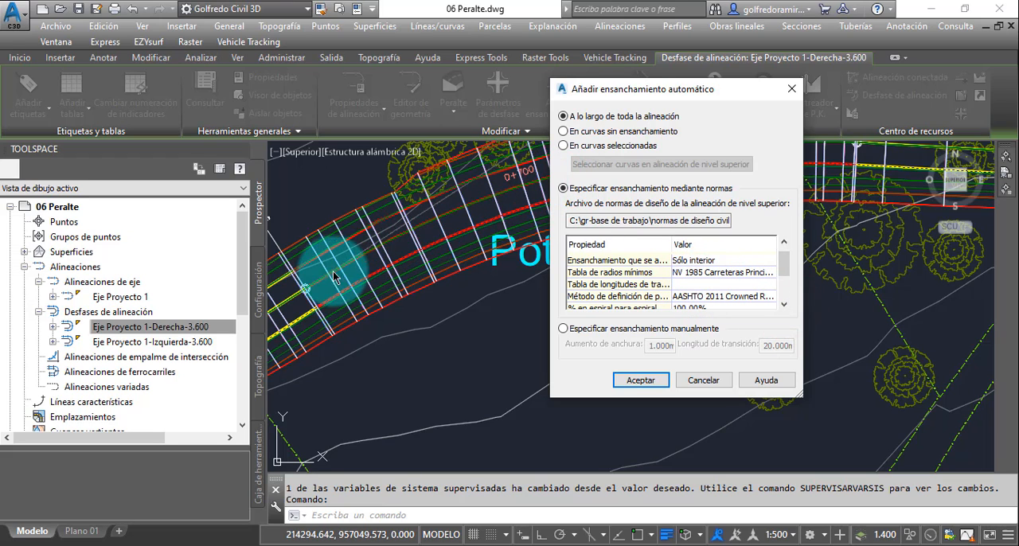
{"action": "left_click", "coordinate": [764, 283]}
{"action": "left_click", "coordinate": [767, 286]}
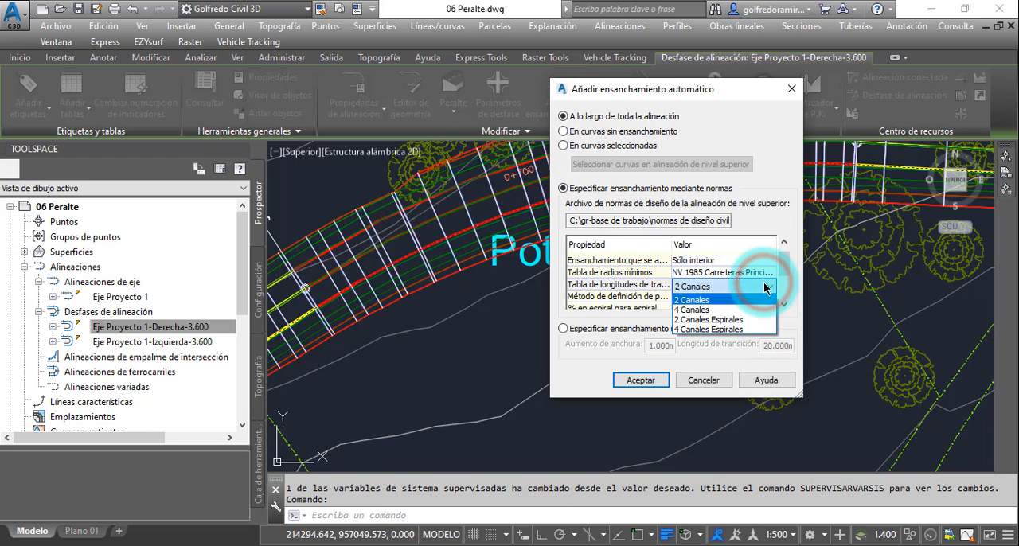
{"action": "left_click", "coordinate": [700, 300]}
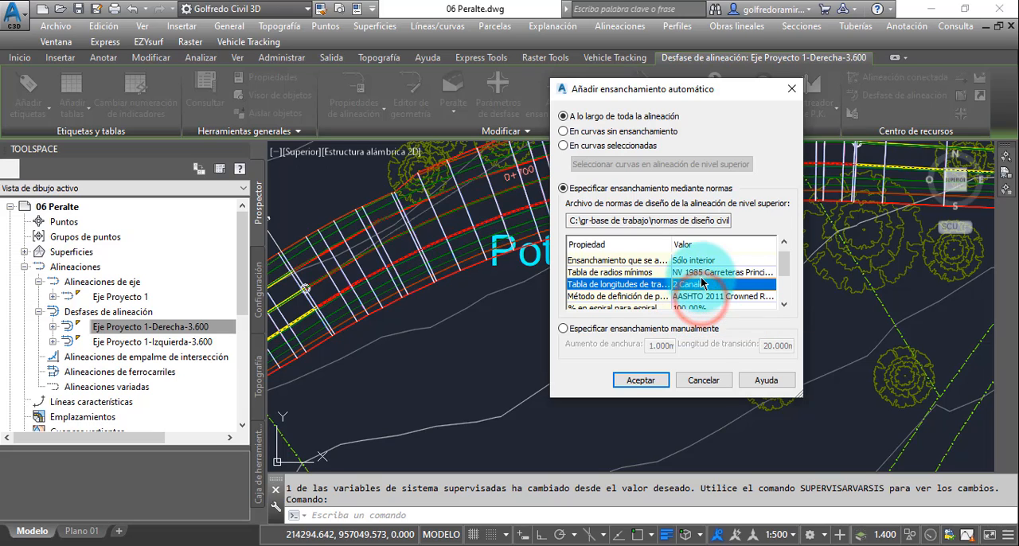
- Check the remaining widening criteria, create the automatic widening on Eje Proyecto 1-Derecha-3.600, and review the resulting group's parameters
{"action": "left_click", "coordinate": [784, 304]}
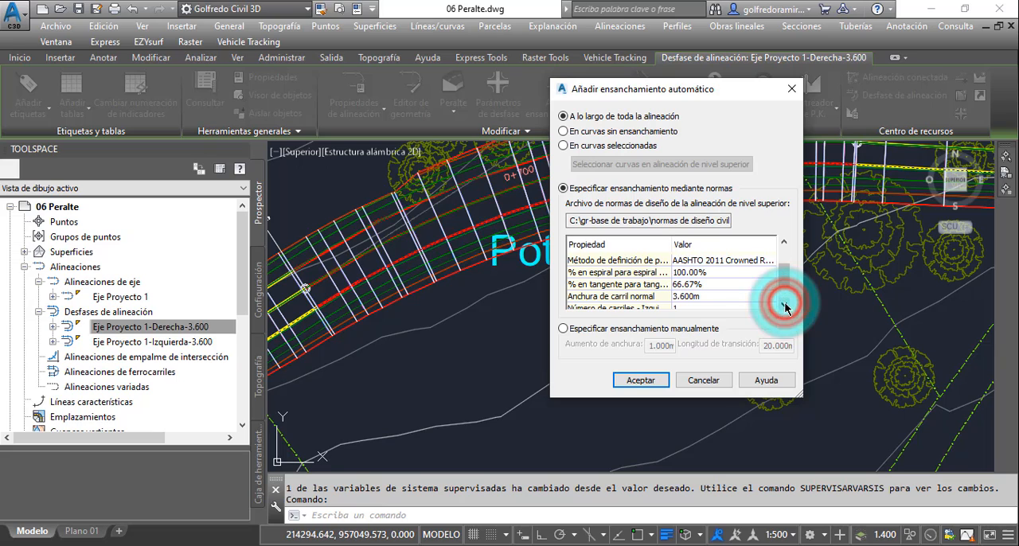
{"action": "left_click", "coordinate": [785, 306]}
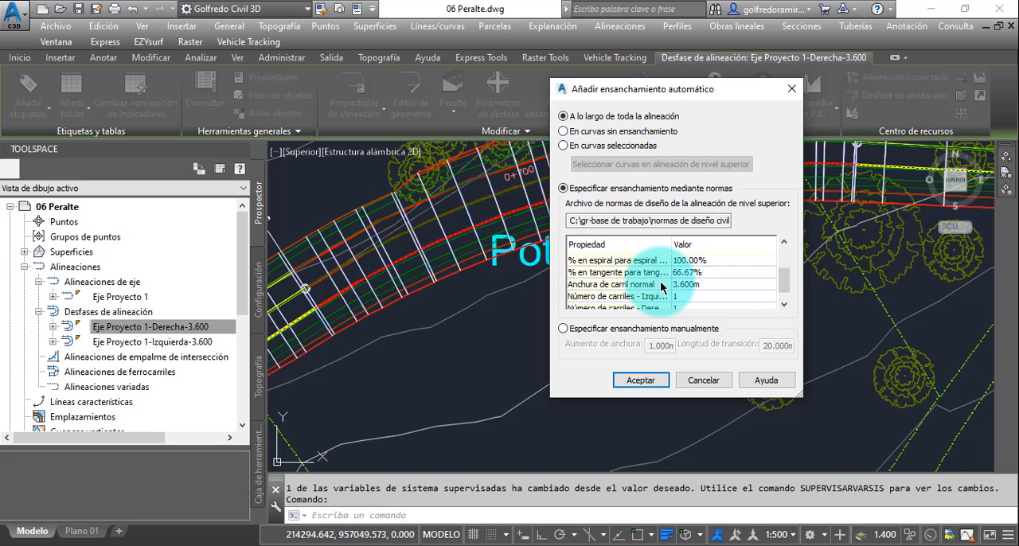
{"action": "left_click", "coordinate": [783, 303]}
{"action": "left_click", "coordinate": [783, 304]}
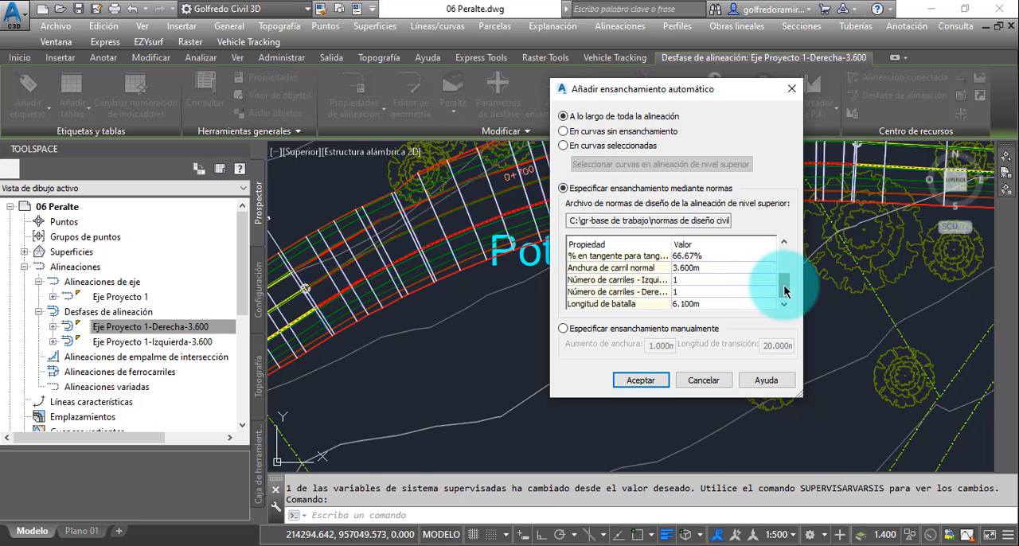
{"action": "mouse_move", "coordinate": [783, 285]}
{"action": "left_mouse_down"}
{"action": "mouse_move", "coordinate": [785, 259]}
{"action": "mouse_move", "coordinate": [784, 286]}
{"action": "left_mouse_up"}
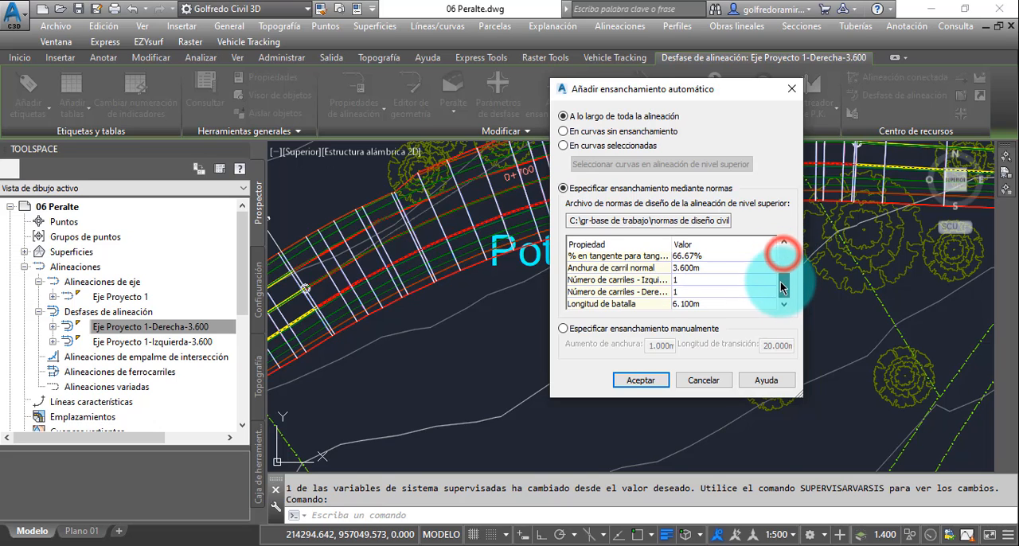
{"action": "left_click", "coordinate": [641, 380]}
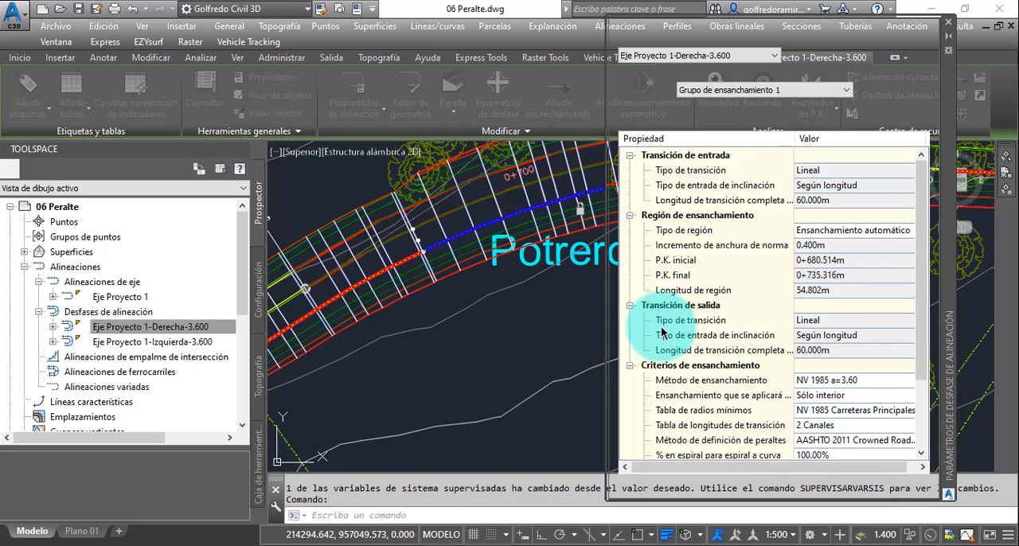
{"action": "scroll", "coordinate": [887, 241], "scroll_direction": "down", "scroll_amount": 2}
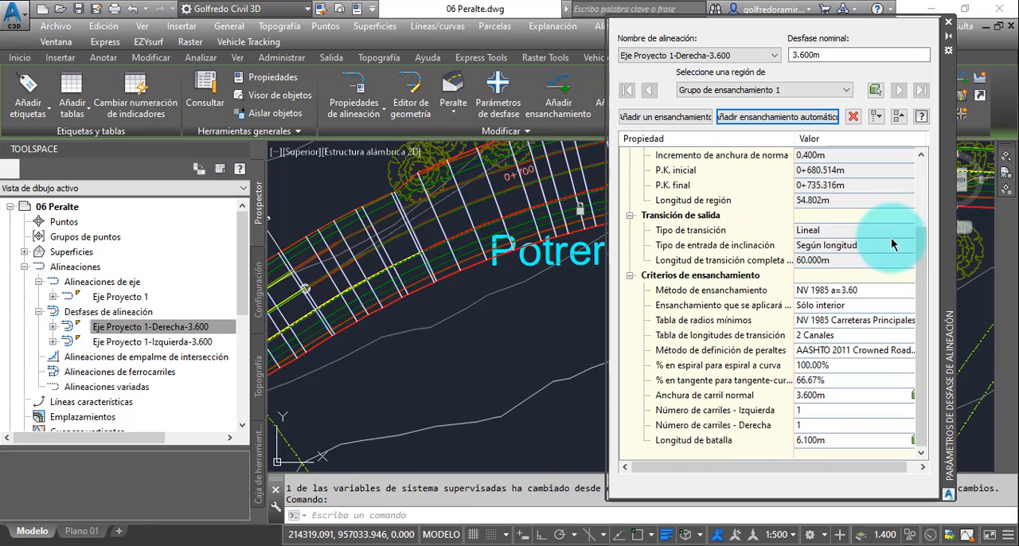
{"action": "left_click_drag", "start_coordinate": [922, 305], "coordinate": [924, 285]}
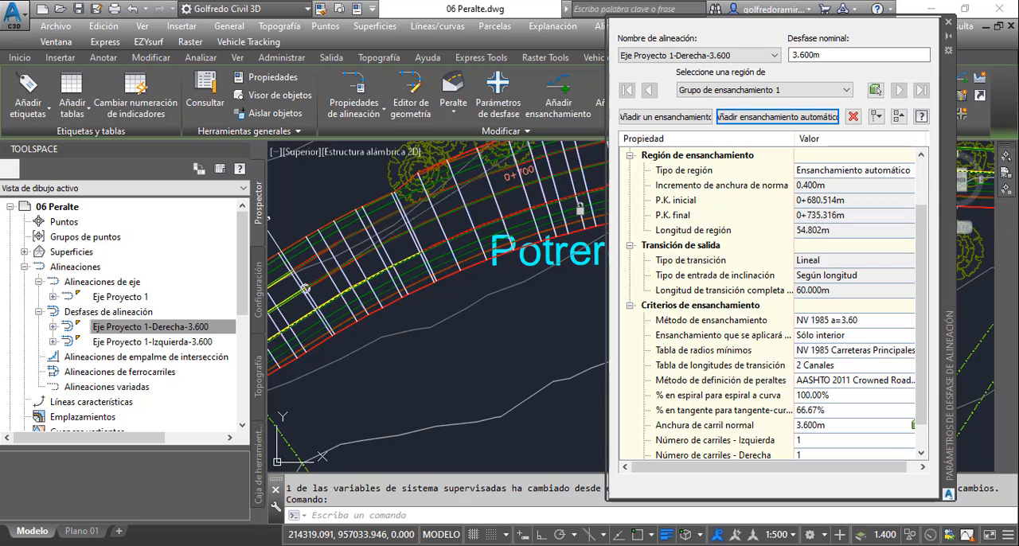
- Switch to PowerPoint, consult the Venezuelan widening table on slide 43 in full screen, and return to the Civil 3D offset parameters
{"action": "key", "text": "alt+Tab"}
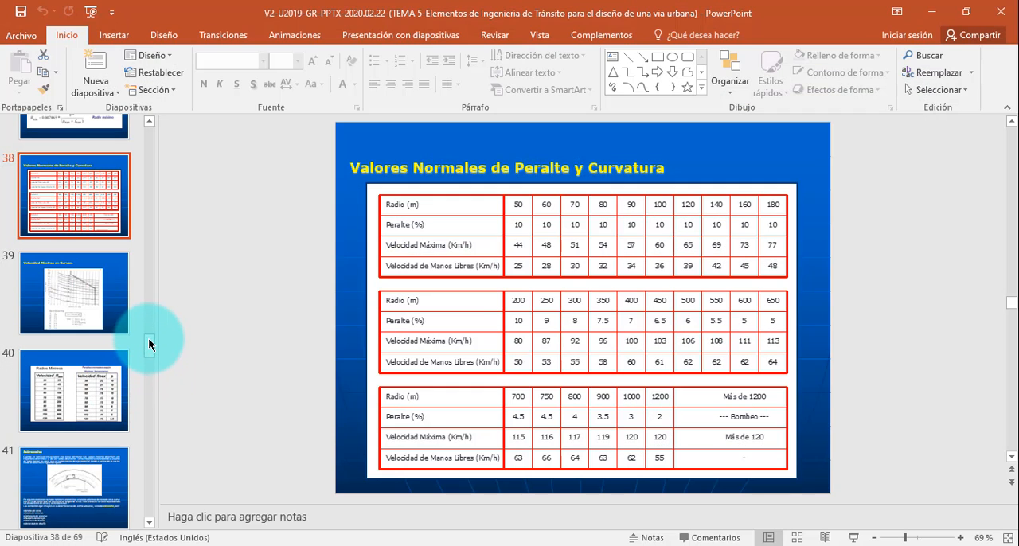
{"action": "left_click_drag", "start_coordinate": [148, 342], "coordinate": [148, 357]}
{"action": "left_click", "coordinate": [120, 360]}
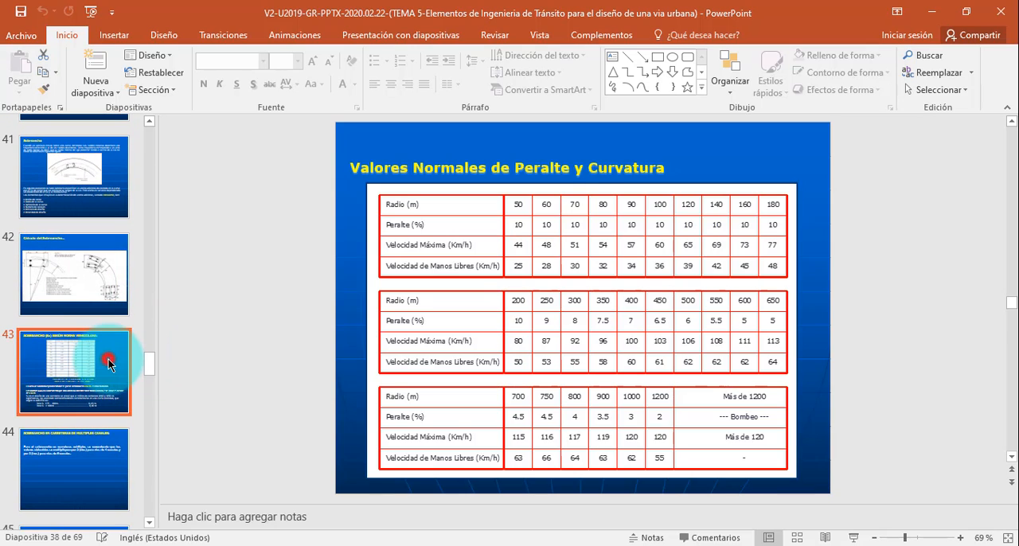
{"action": "left_click", "coordinate": [854, 538]}
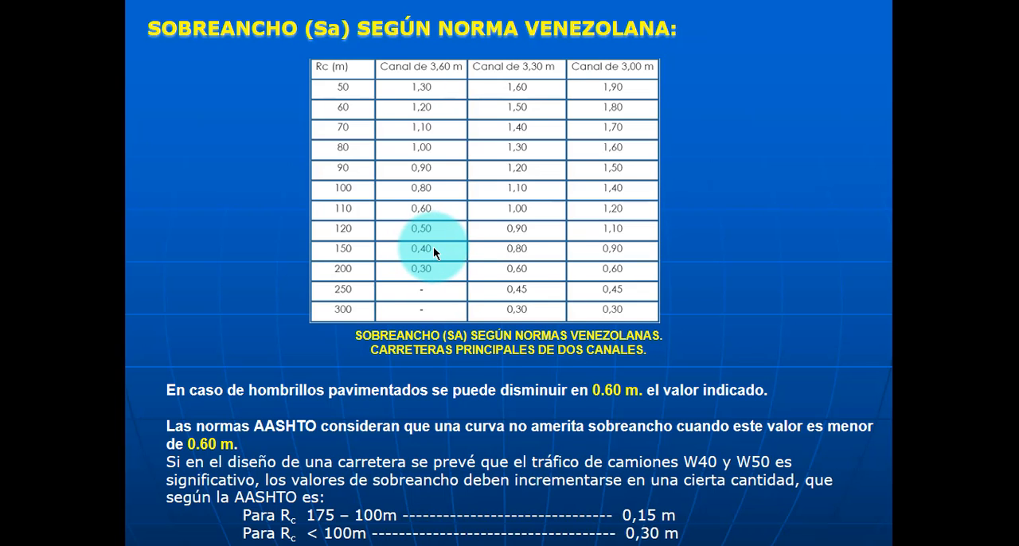
{"action": "key", "text": "Escape"}
{"action": "left_click", "coordinate": [933, 17]}
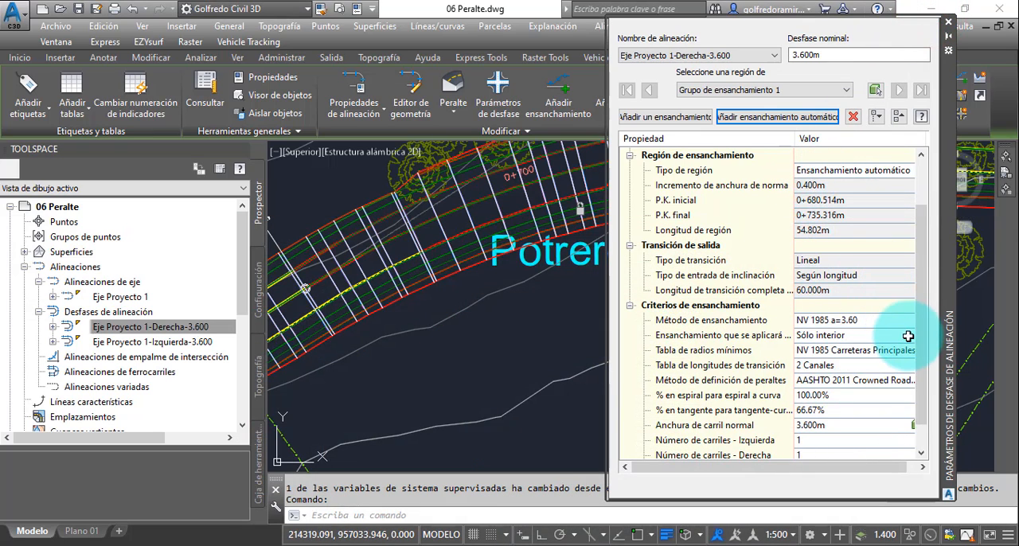
{"action": "left_click_drag", "start_coordinate": [919, 348], "coordinate": [917, 299]}
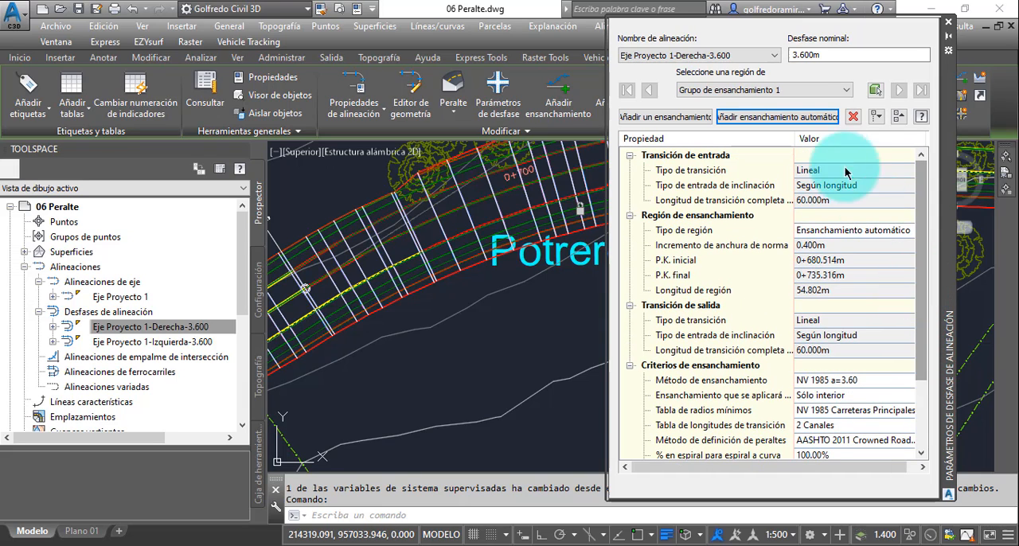
- Delete widening group 1 from the offset alignment Eje Proyecto 1-Izquierda-3.600 and inspect its curve near station 1+236
{"action": "left_click", "coordinate": [774, 55]}
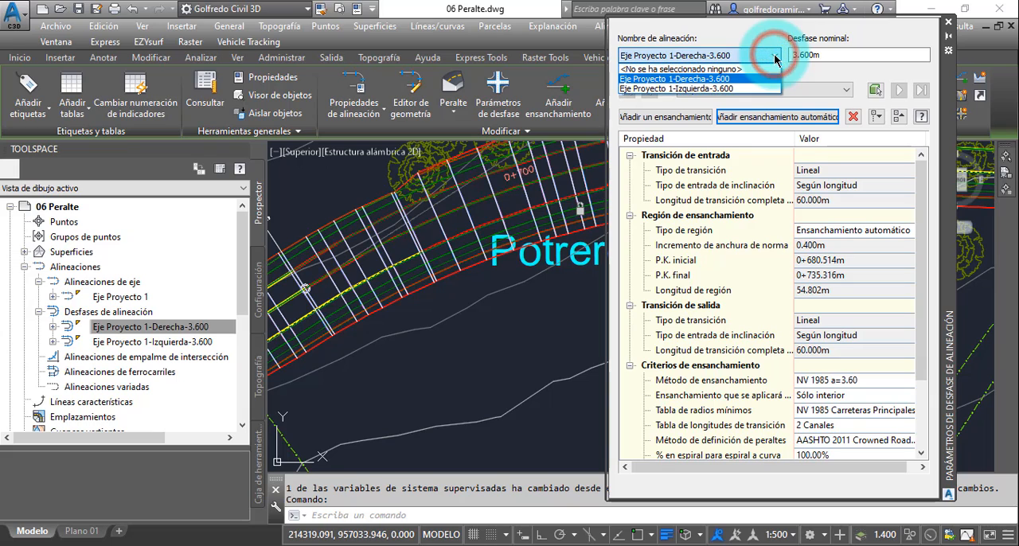
{"action": "left_click", "coordinate": [722, 90]}
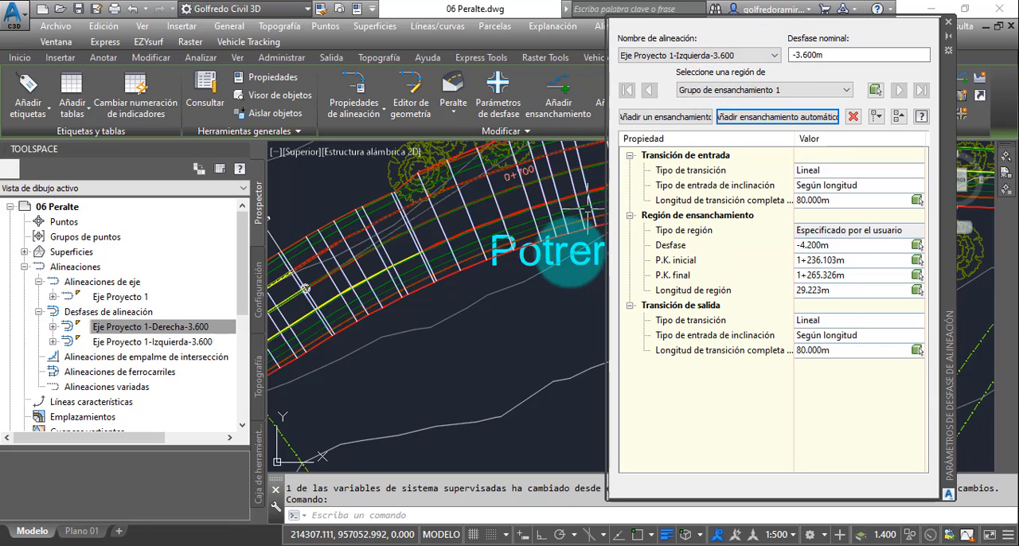
{"action": "scroll", "coordinate": [375, 330], "scroll_direction": "down", "scroll_amount": 6}
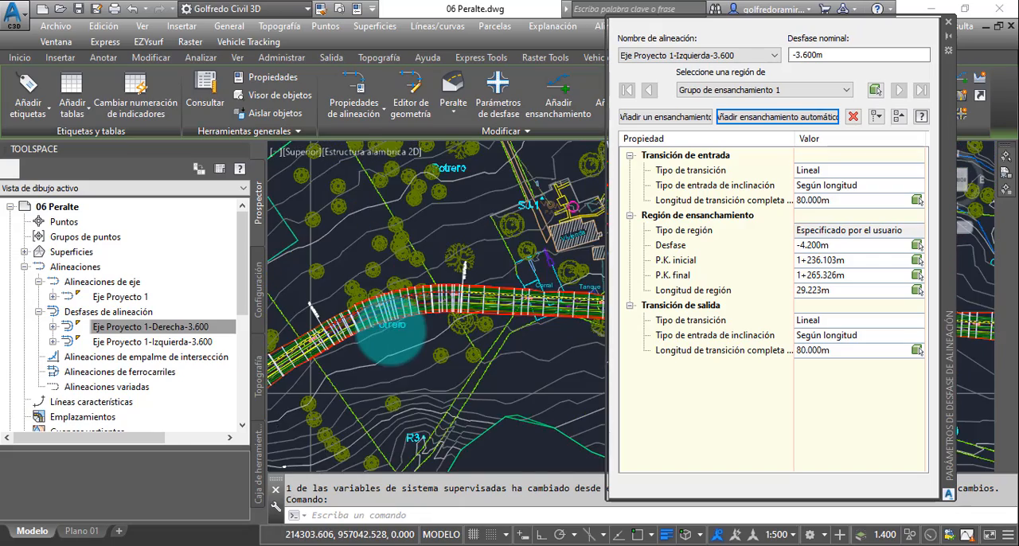
{"action": "middle_click_drag", "start_coordinate": [540, 341], "coordinate": [428, 345]}
{"action": "middle_click_drag", "start_coordinate": [534, 353], "coordinate": [459, 355]}
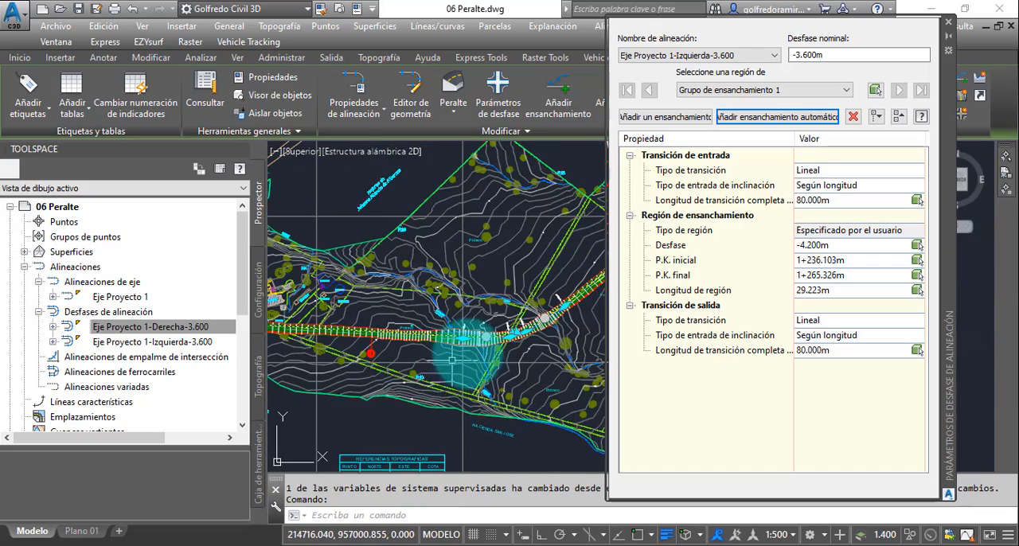
{"action": "scroll", "coordinate": [519, 333], "scroll_direction": "up", "scroll_amount": 5}
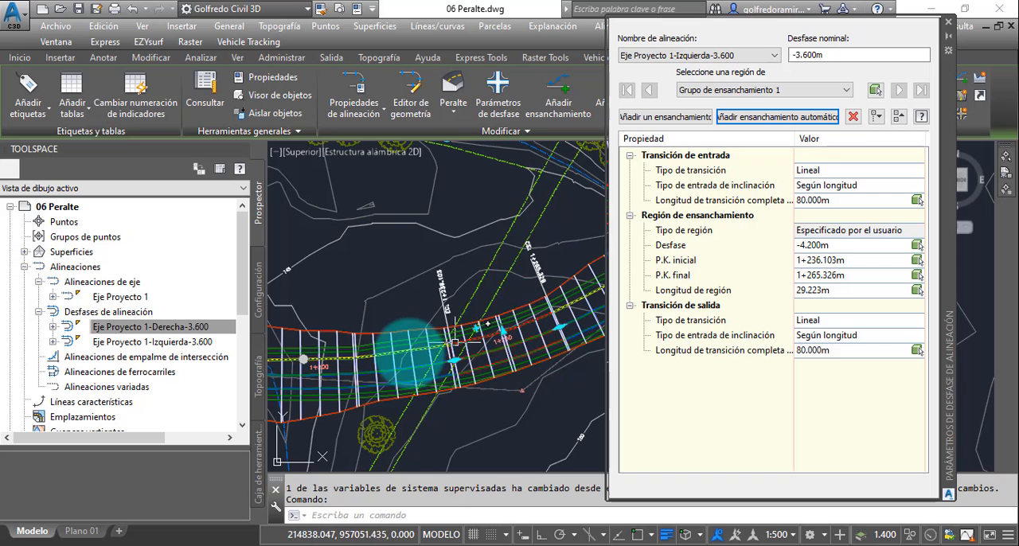
{"action": "middle_click_drag", "start_coordinate": [441, 344], "coordinate": [502, 317]}
{"action": "scroll", "coordinate": [491, 319], "scroll_direction": "down", "scroll_amount": 2}
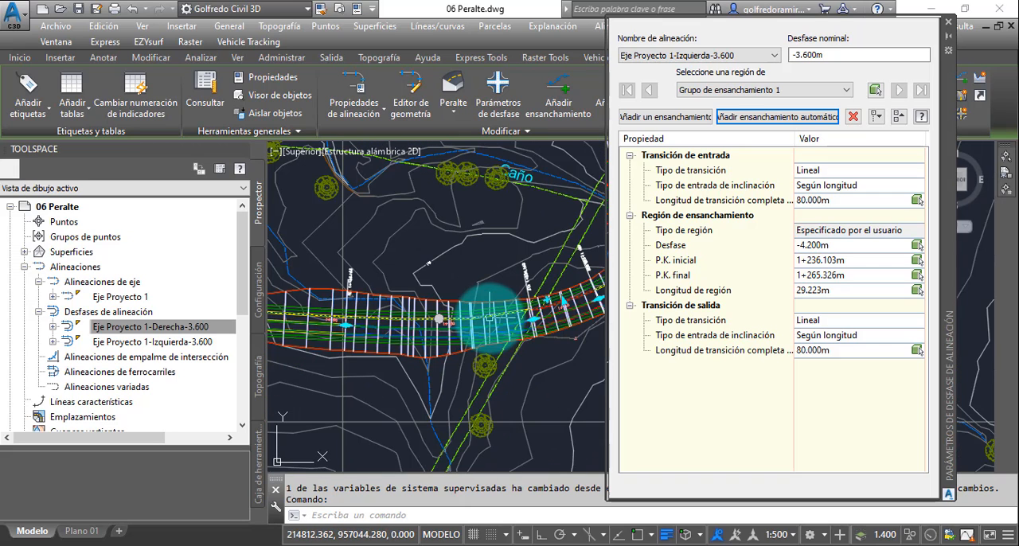
{"action": "left_click", "coordinate": [852, 118]}
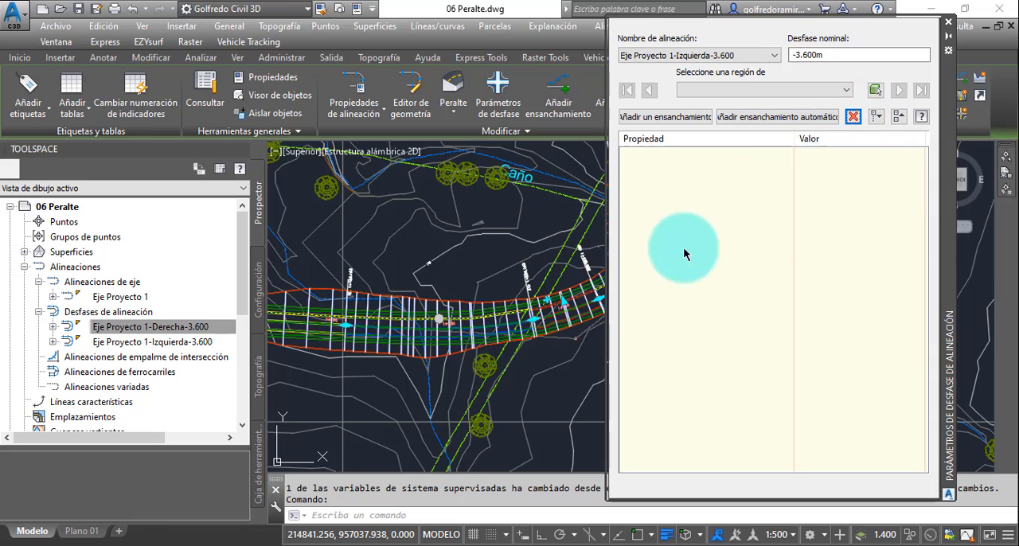
{"action": "middle_click_drag", "start_coordinate": [535, 270], "coordinate": [532, 269]}
{"action": "scroll", "coordinate": [527, 350], "scroll_direction": "up", "scroll_amount": 3}
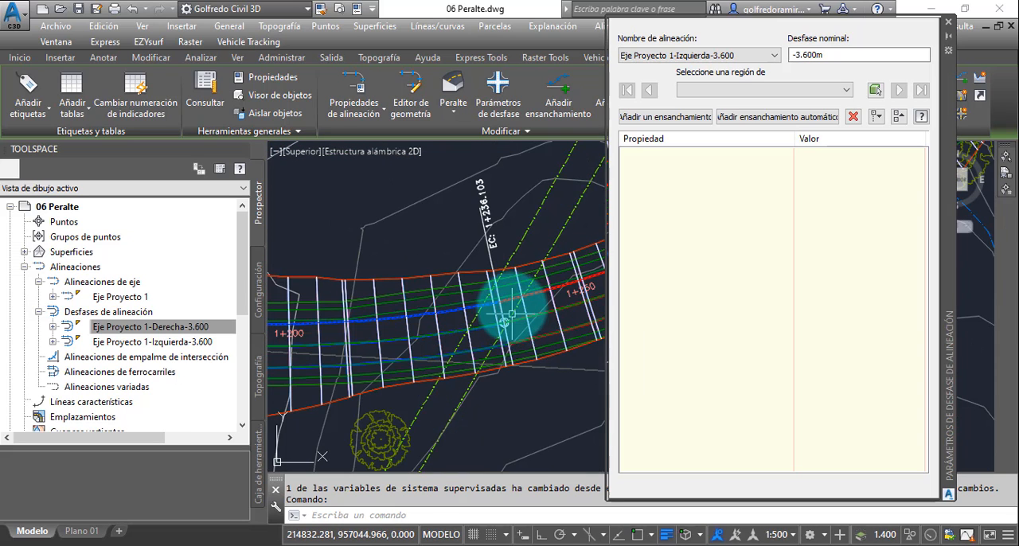
{"action": "scroll", "coordinate": [505, 307], "scroll_direction": "up", "scroll_amount": 2}
{"action": "scroll", "coordinate": [487, 301], "scroll_direction": "down", "scroll_amount": 5}
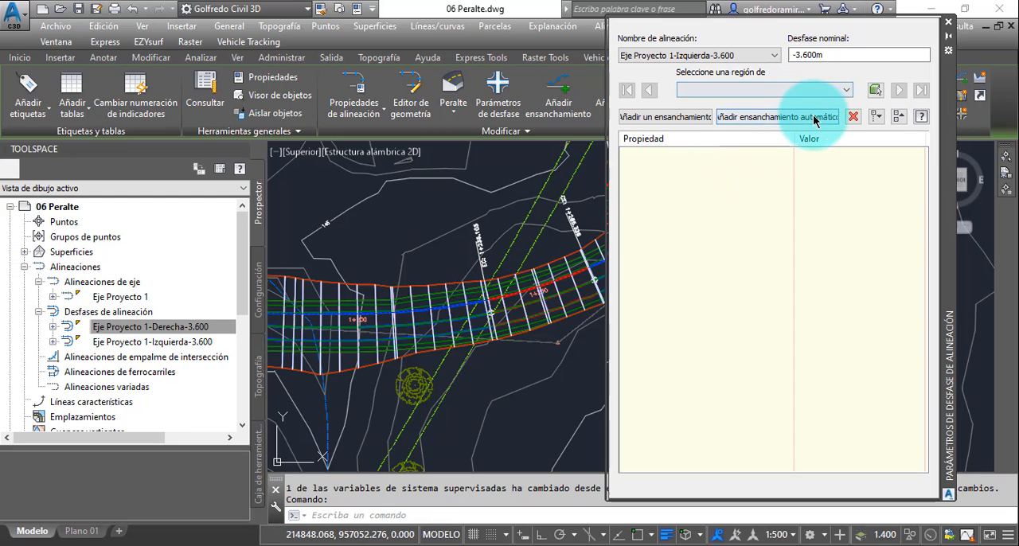
- Start an automatic widening along the whole Eje Proyecto 1-Izquierda-3.600 alignment with the widening method NV 1985 a=3.60
{"action": "left_click", "coordinate": [777, 117]}
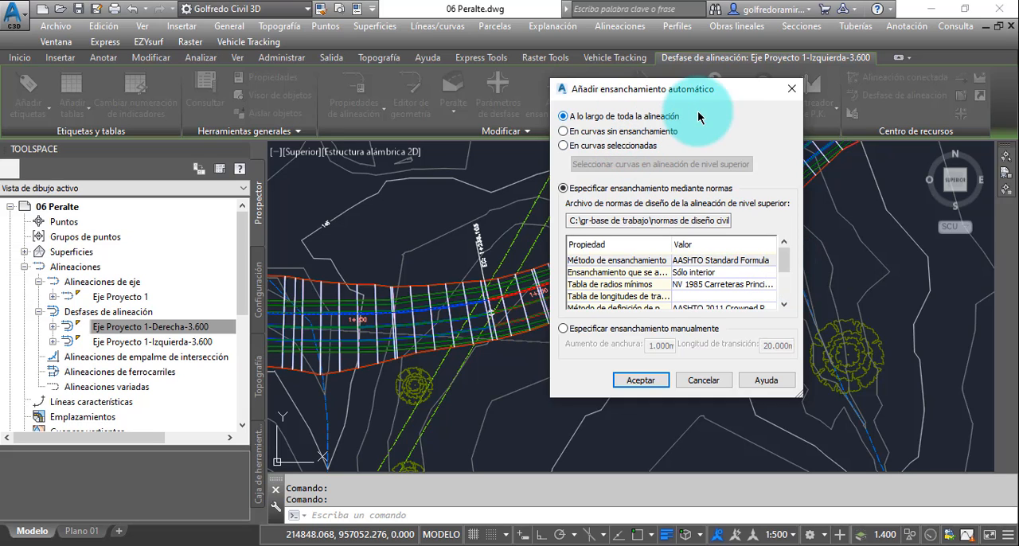
{"action": "left_click", "coordinate": [750, 262]}
{"action": "left_click", "coordinate": [756, 263]}
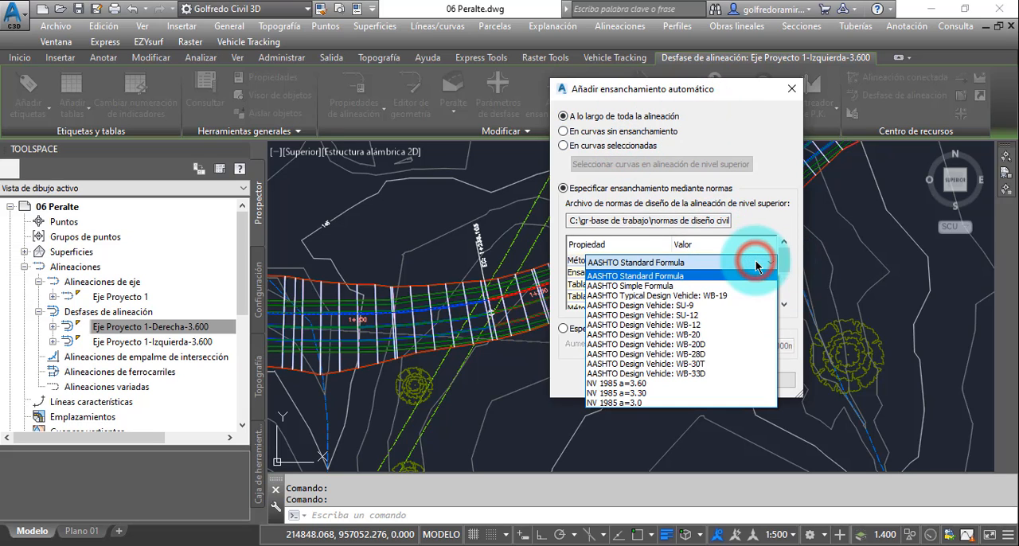
{"action": "left_click", "coordinate": [651, 383]}
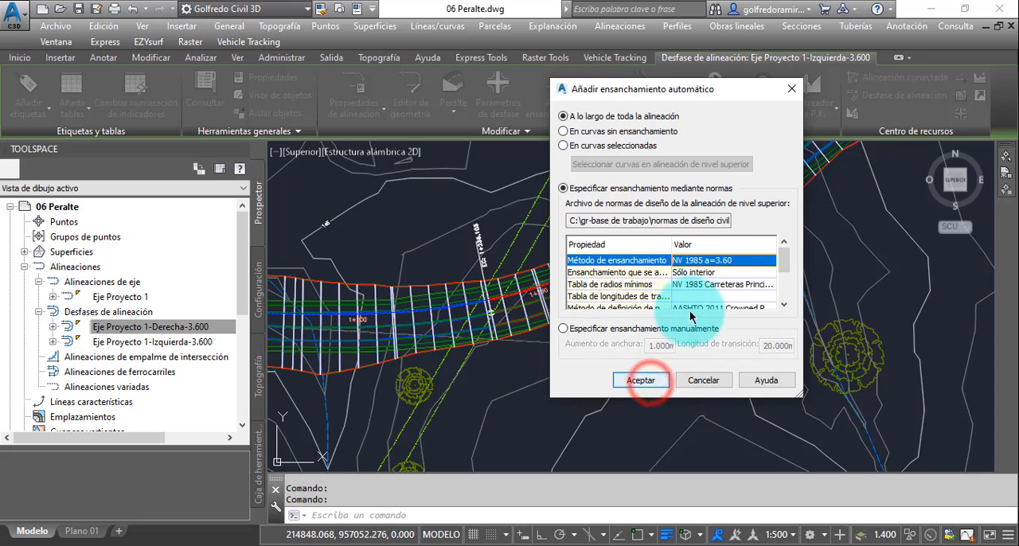
- Set the transition length table of the automatic widening to 2 Canales Espirales
{"action": "left_click", "coordinate": [733, 300]}
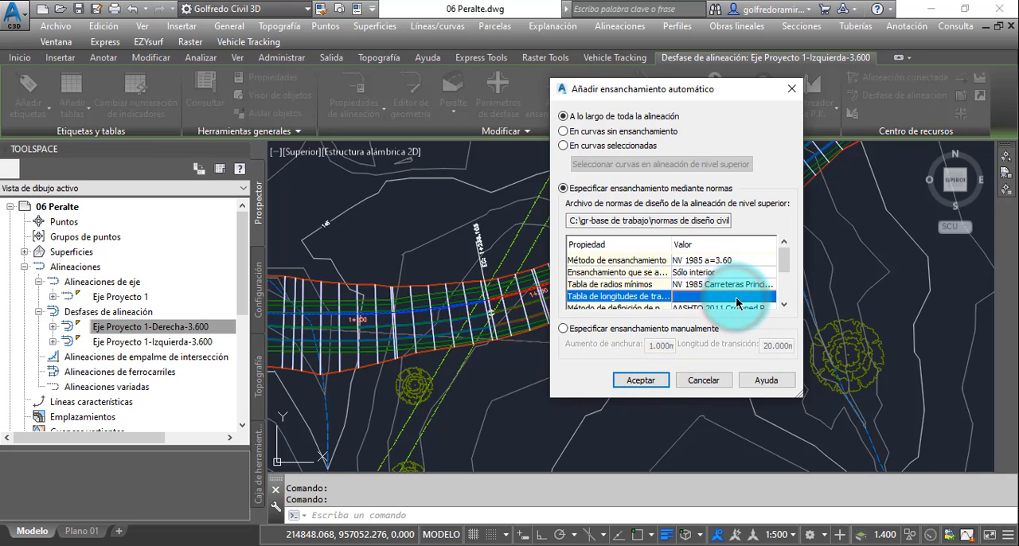
{"action": "left_click", "coordinate": [736, 299]}
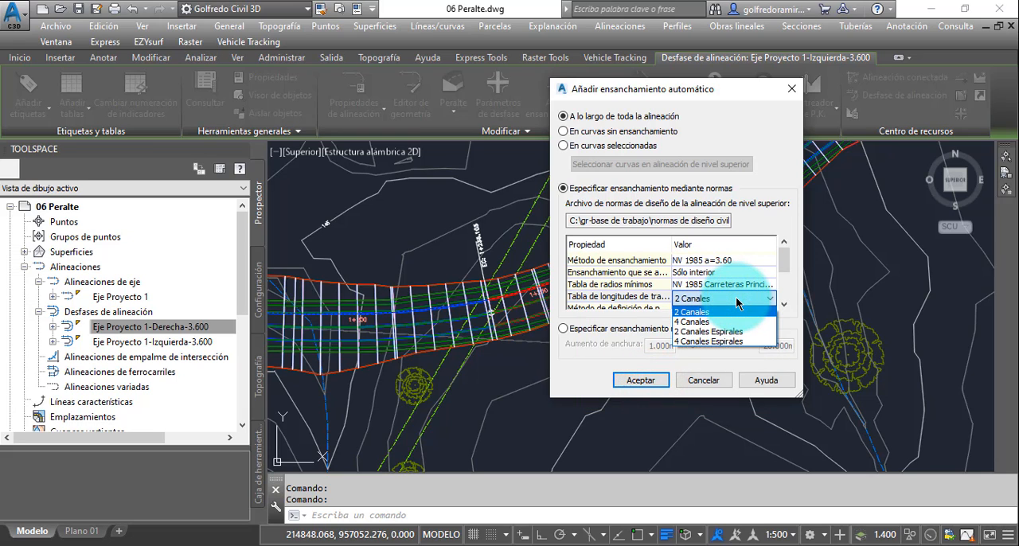
{"action": "left_click", "coordinate": [712, 334]}
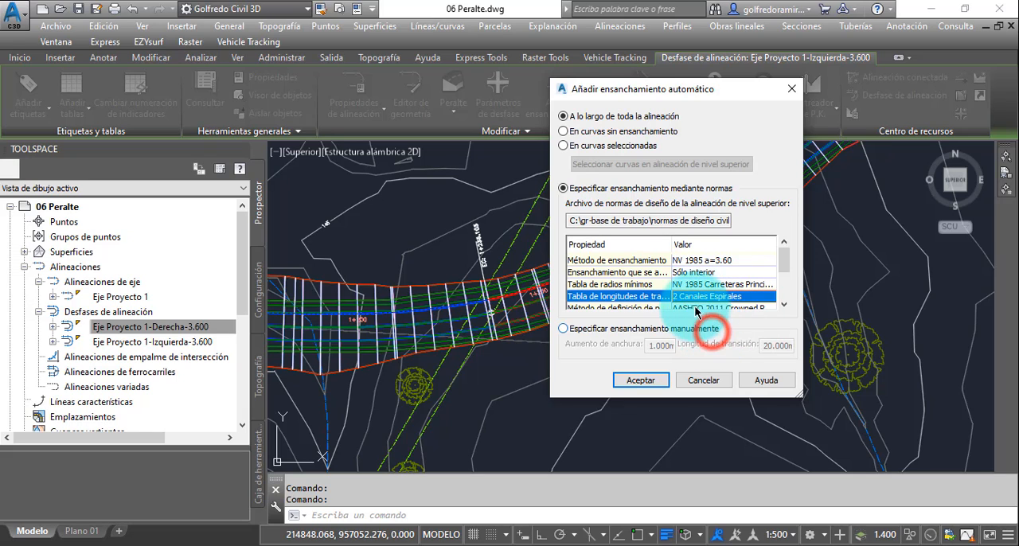
- Check the remaining widening criteria and create the automatic widening on Eje Proyecto 1-Izquierda-3.600
{"action": "left_click", "coordinate": [783, 303]}
{"action": "left_click", "coordinate": [783, 304]}
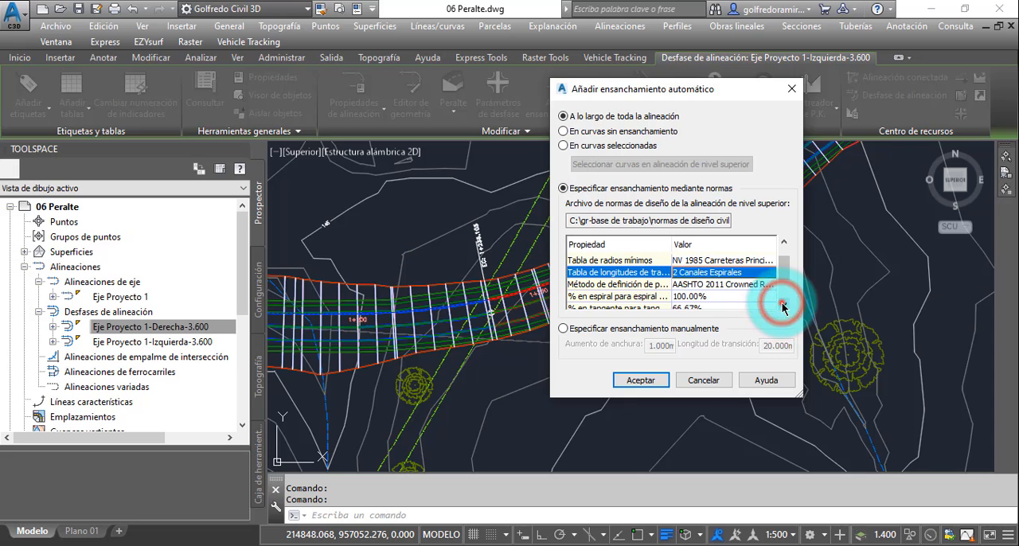
{"action": "left_click", "coordinate": [784, 304]}
{"action": "left_click", "coordinate": [784, 304]}
{"action": "left_click", "coordinate": [783, 305]}
{"action": "left_click_drag", "start_coordinate": [784, 306], "coordinate": [785, 264]}
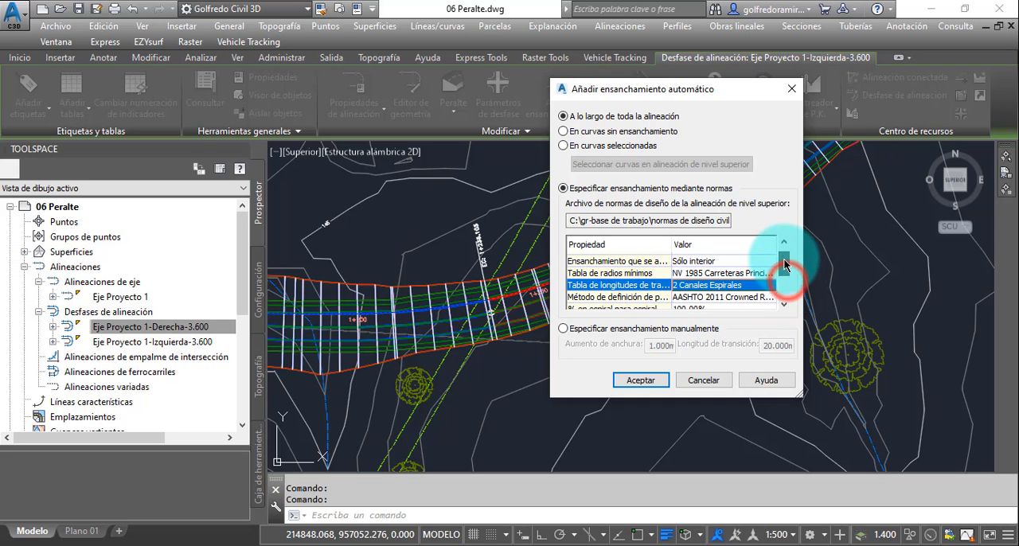
{"action": "left_click", "coordinate": [641, 380]}
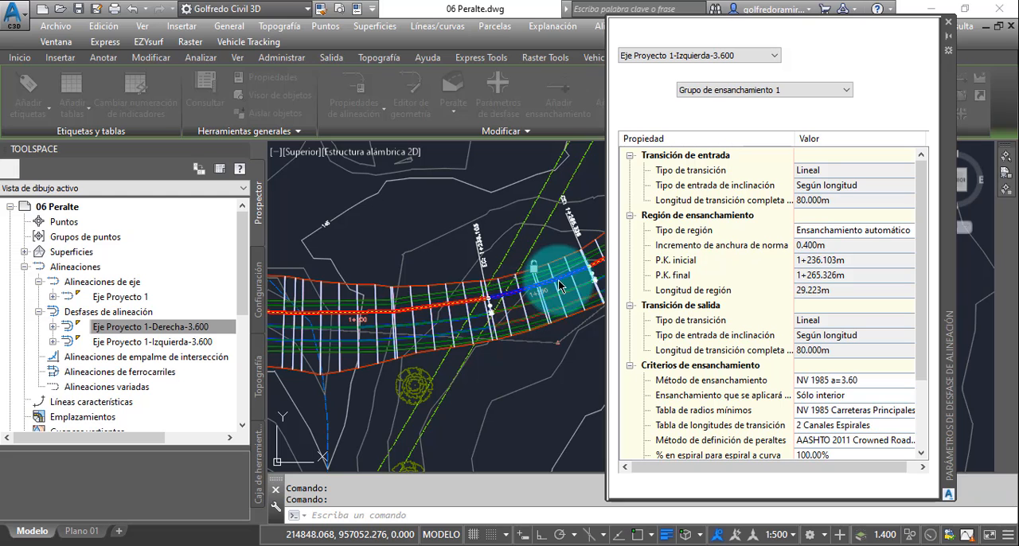
- Examine the new widening near station 1+236 together with its group parameters, and close the offset parameters
{"action": "scroll", "coordinate": [487, 292], "scroll_direction": "up", "scroll_amount": 3}
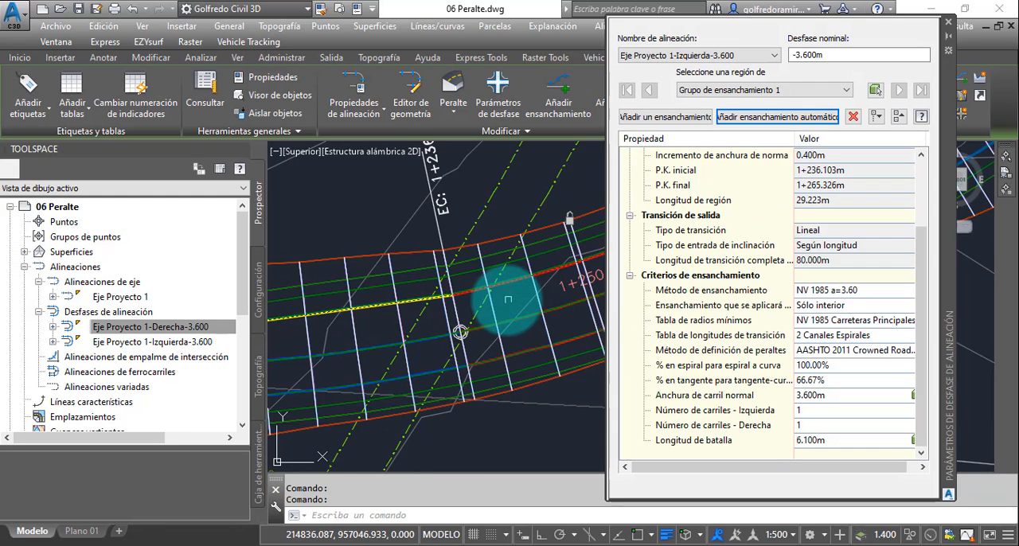
{"action": "scroll", "coordinate": [451, 253], "scroll_direction": "down", "scroll_amount": 3}
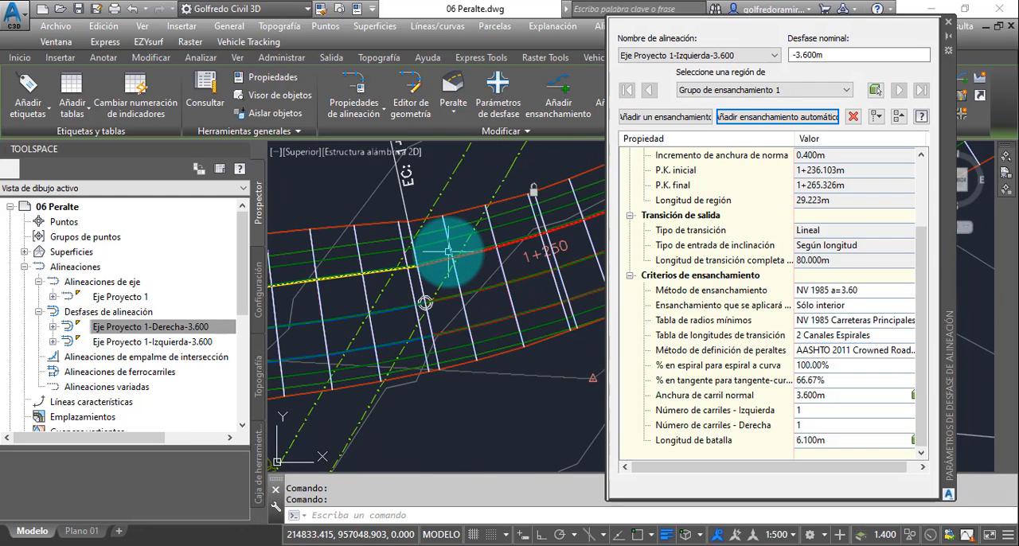
{"action": "scroll", "coordinate": [444, 283], "scroll_direction": "up", "scroll_amount": 2}
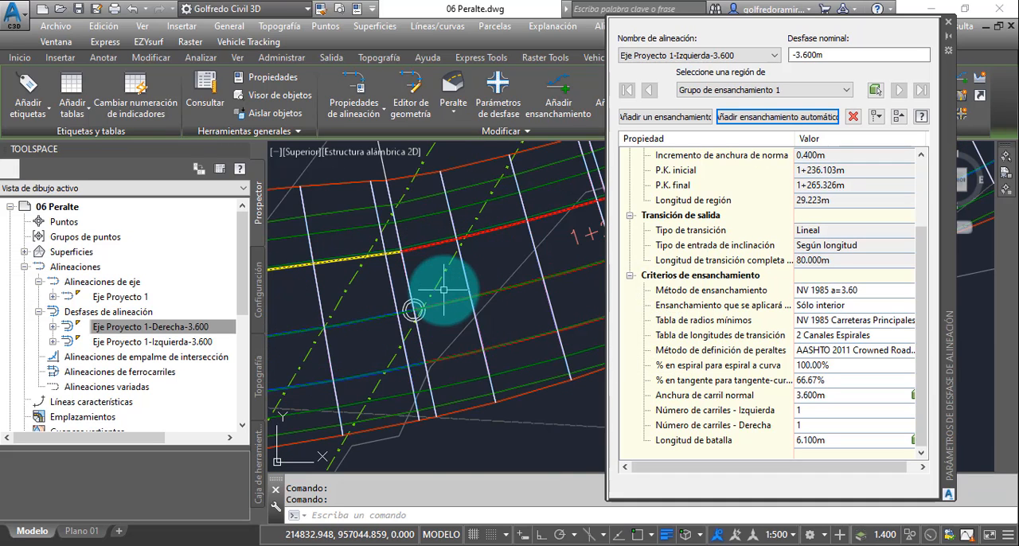
{"action": "scroll", "coordinate": [436, 283], "scroll_direction": "up", "scroll_amount": 2}
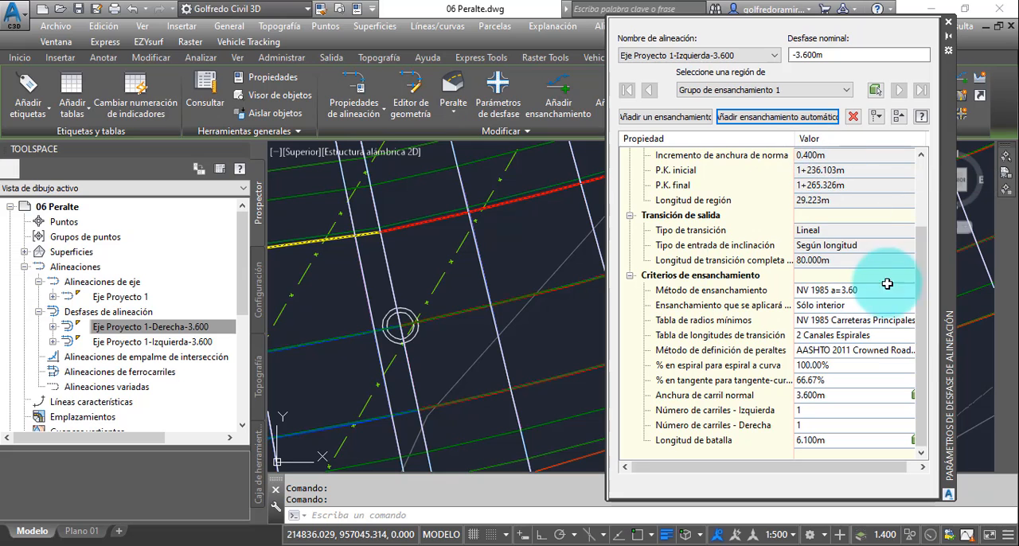
{"action": "left_click_drag", "start_coordinate": [920, 326], "coordinate": [914, 274]}
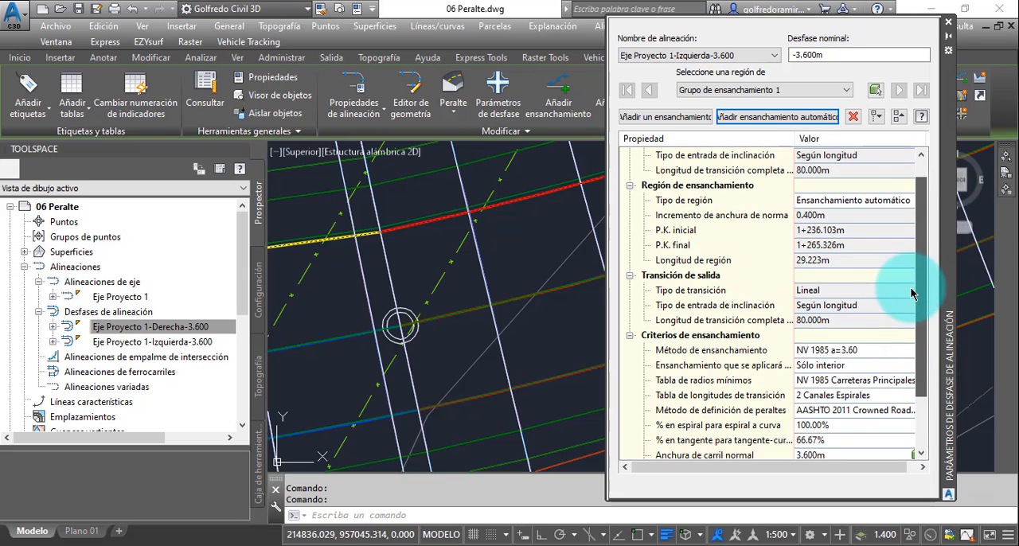
{"action": "left_click", "coordinate": [947, 26]}
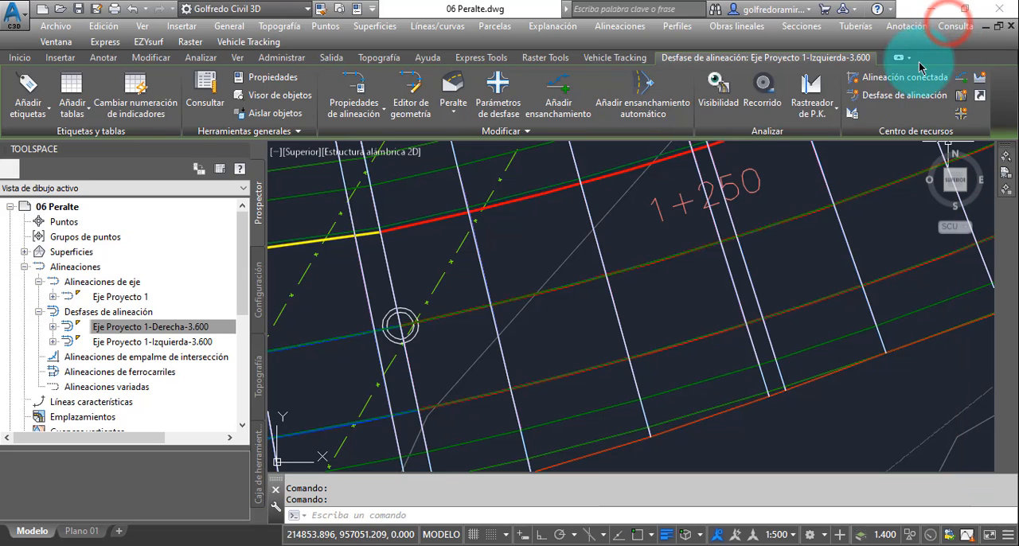
- Examine the offset alignment against the corridor edge on the first curve, beside the Potrero label
{"action": "scroll", "coordinate": [605, 247], "scroll_direction": "down", "scroll_amount": 4}
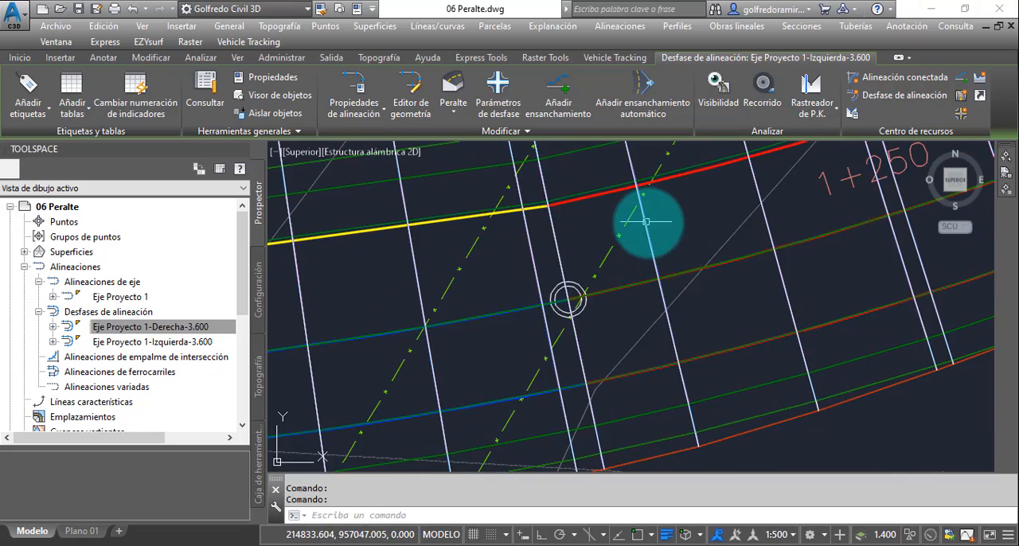
{"action": "scroll", "coordinate": [683, 246], "scroll_direction": "down", "scroll_amount": 5}
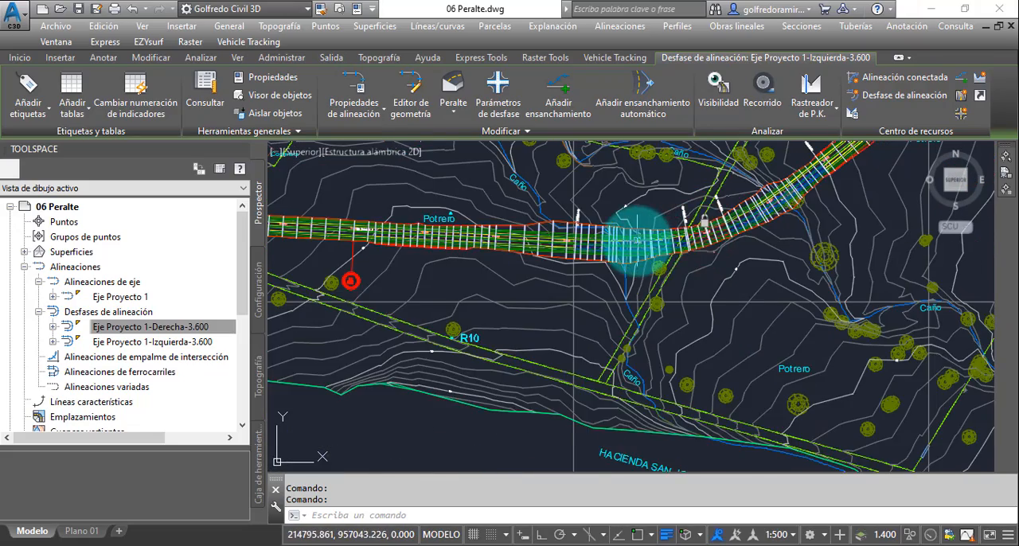
{"action": "scroll", "coordinate": [631, 240], "scroll_direction": "down", "scroll_amount": 2}
{"action": "middle_click_drag", "start_coordinate": [470, 253], "coordinate": [816, 257]}
{"action": "scroll", "coordinate": [557, 232], "scroll_direction": "up", "scroll_amount": 2}
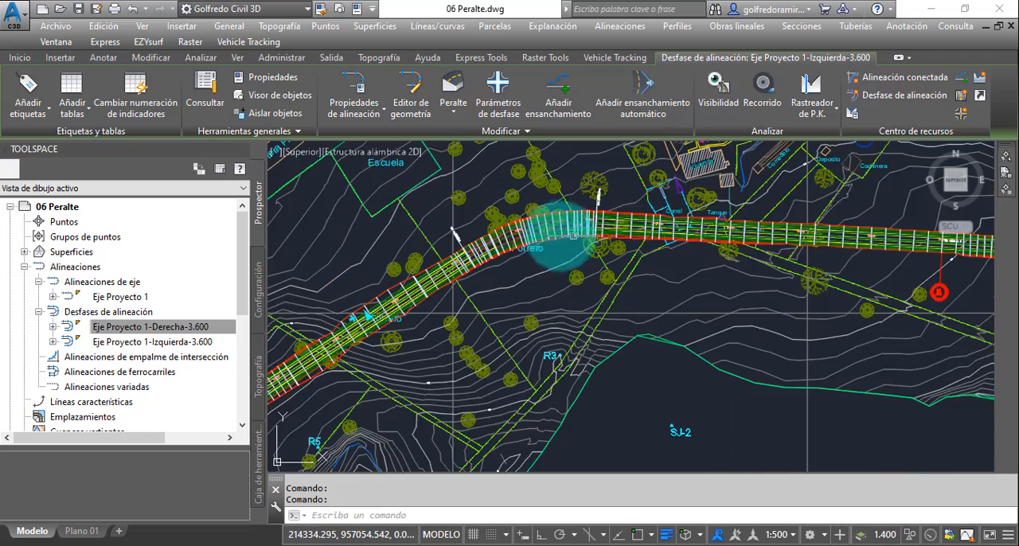
{"action": "scroll", "coordinate": [512, 243], "scroll_direction": "up", "scroll_amount": 4}
{"action": "scroll", "coordinate": [482, 251], "scroll_direction": "up", "scroll_amount": 5}
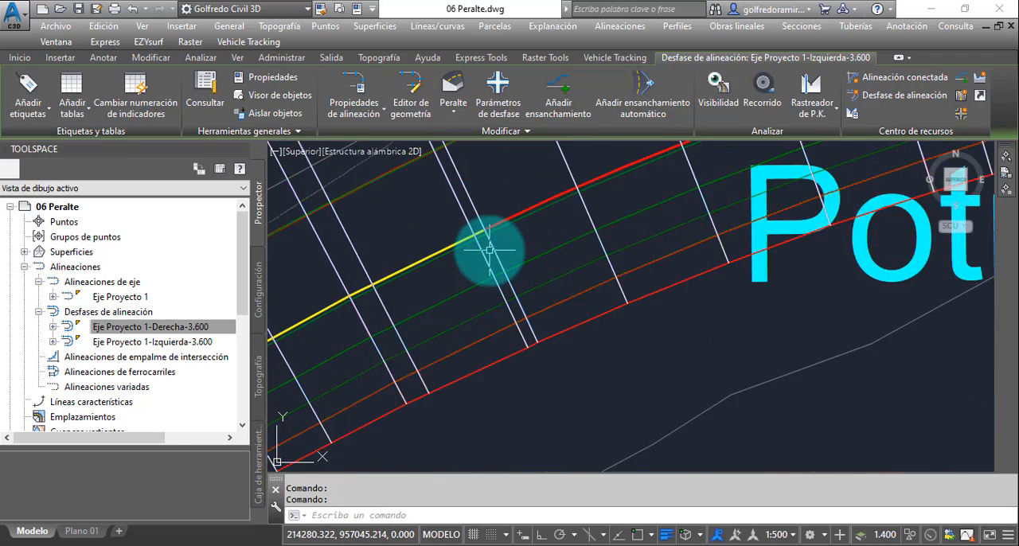
{"action": "scroll", "coordinate": [533, 233], "scroll_direction": "down", "scroll_amount": 3}
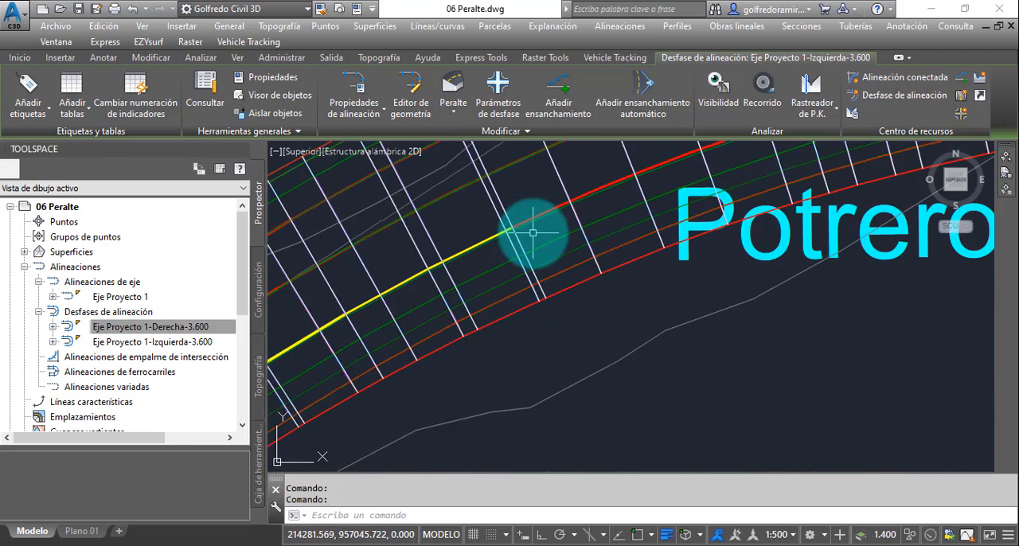
{"action": "middle_click_drag", "start_coordinate": [530, 228], "coordinate": [598, 234]}
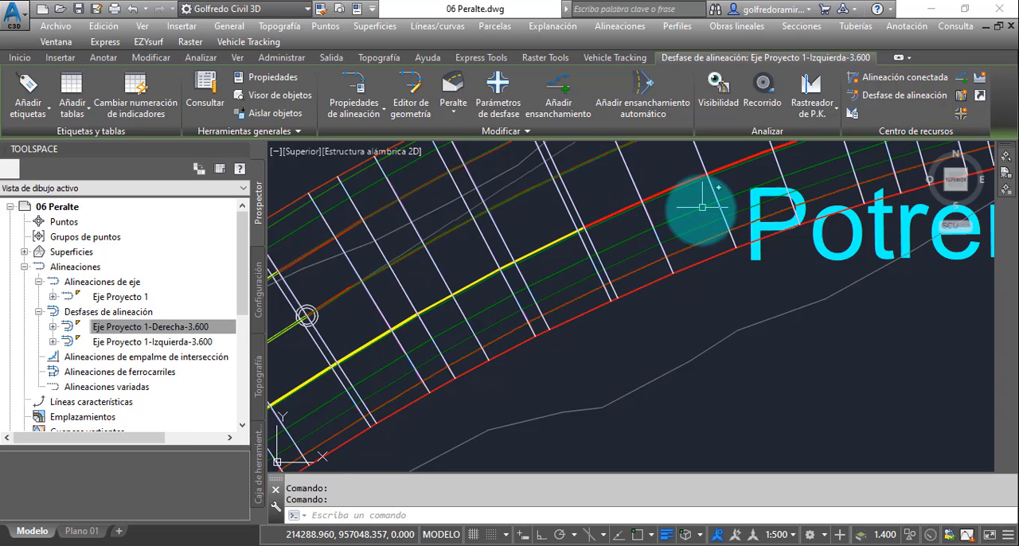
{"action": "middle_click_drag", "start_coordinate": [683, 204], "coordinate": [677, 273]}
{"action": "scroll", "coordinate": [665, 262], "scroll_direction": "up", "scroll_amount": 3}
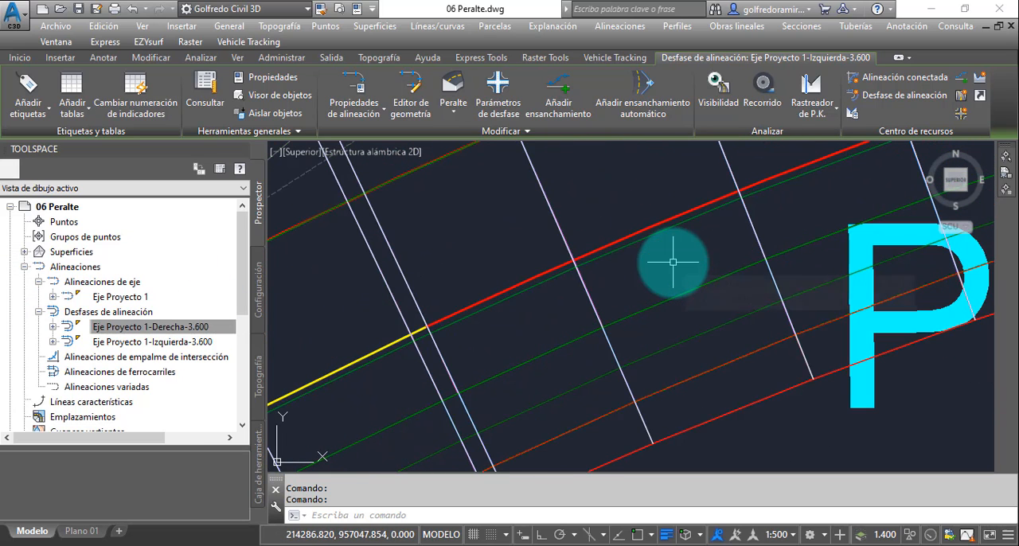
- Rebuild the corridor Carretera 01 with the updated offset alignments and clear the alignment selection
{"action": "left_click", "coordinate": [230, 328]}
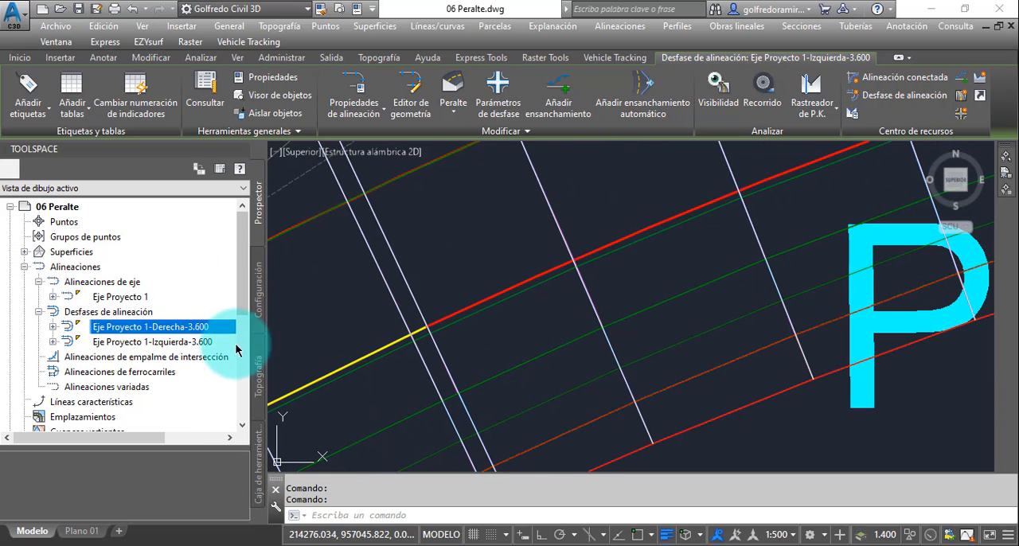
{"action": "left_click", "coordinate": [24, 268]}
{"action": "left_click", "coordinate": [23, 357]}
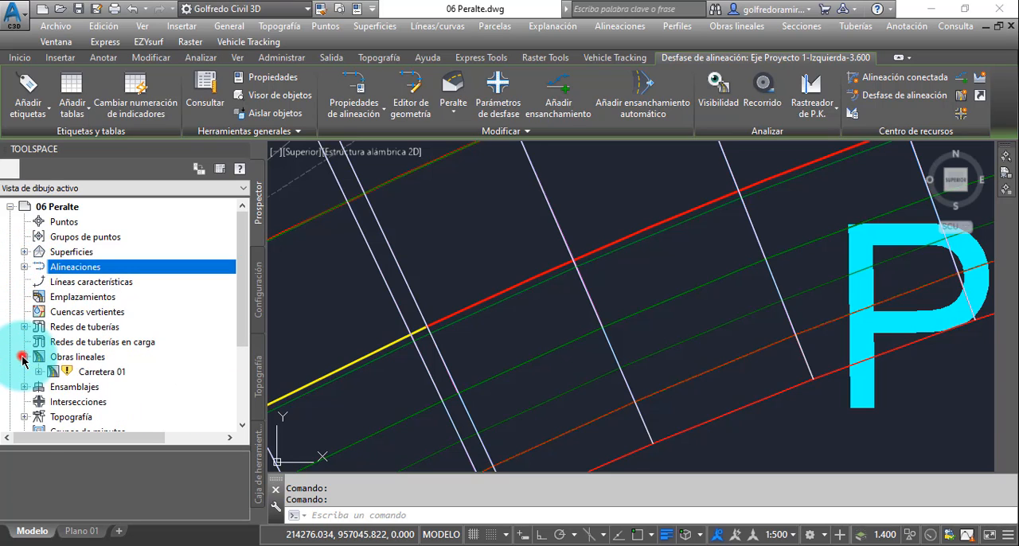
{"action": "left_click", "coordinate": [91, 373]}
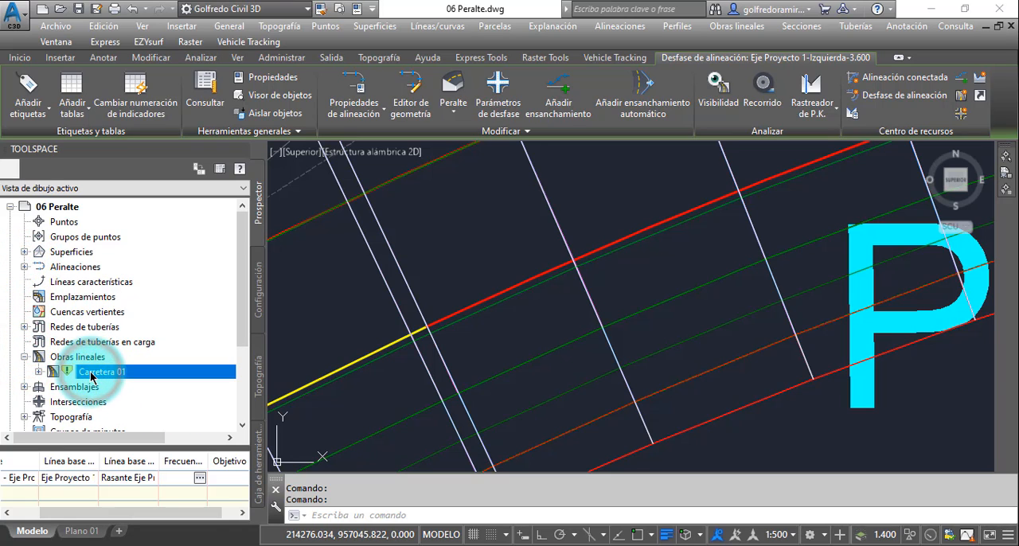
{"action": "right_click", "coordinate": [91, 374]}
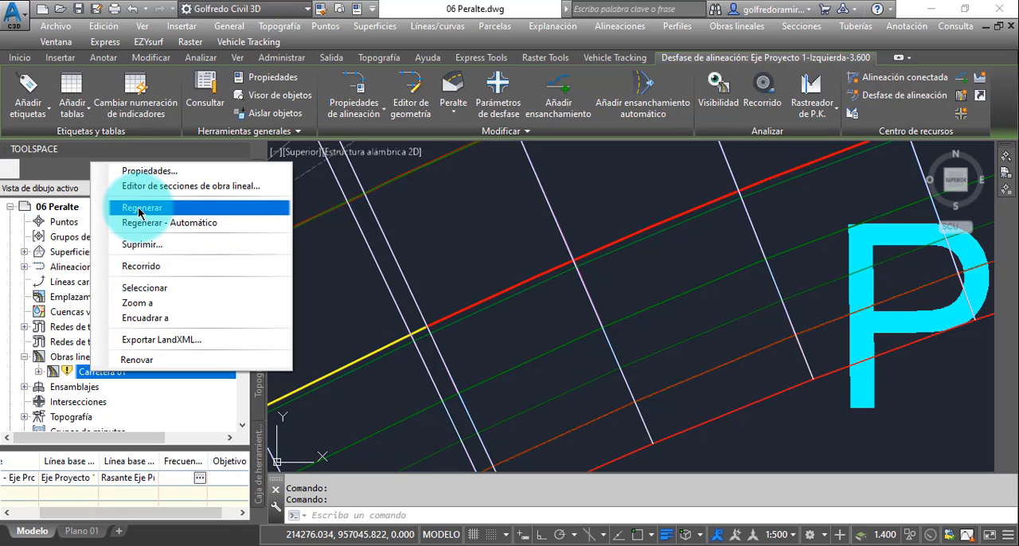
{"action": "left_click", "coordinate": [139, 209]}
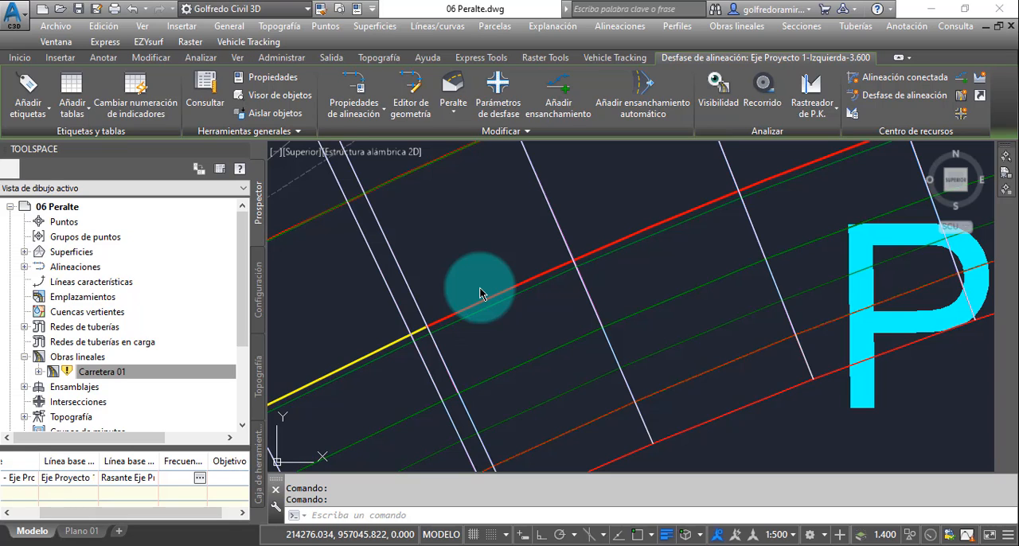
{"action": "key", "text": "Escape"}
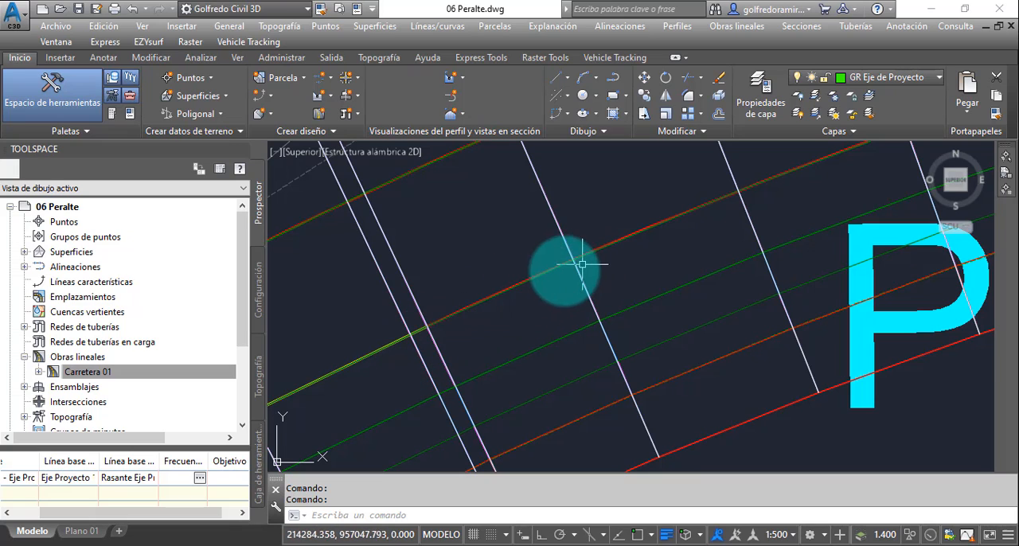
- Examine the rebuilt corridor's widened edges from the first curve along the road to the curve at station 1+250
{"action": "scroll", "coordinate": [432, 325], "scroll_direction": "down", "scroll_amount": 4}
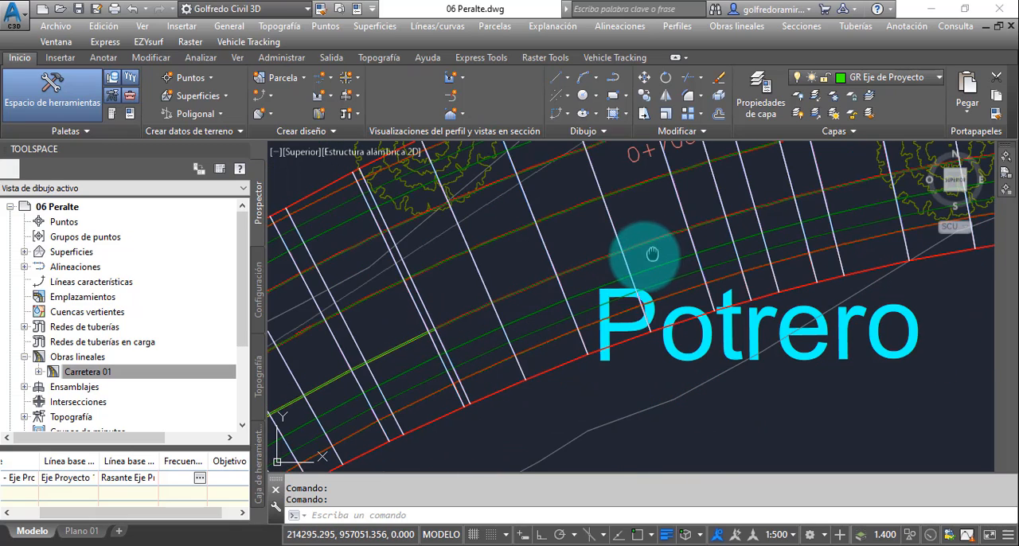
{"action": "middle_click_drag", "start_coordinate": [652, 254], "coordinate": [514, 314]}
{"action": "scroll", "coordinate": [512, 312], "scroll_direction": "down", "scroll_amount": 2}
{"action": "middle_click_drag", "start_coordinate": [769, 267], "coordinate": [439, 309]}
{"action": "mouse_move", "coordinate": [840, 300]}
{"action": "middle_mouse_down"}
{"action": "mouse_move", "coordinate": [456, 300]}
{"action": "mouse_move", "coordinate": [753, 305]}
{"action": "mouse_move", "coordinate": [516, 295]}
{"action": "middle_mouse_up"}
{"action": "middle_click_drag", "start_coordinate": [792, 301], "coordinate": [520, 301]}
{"action": "scroll", "coordinate": [542, 301], "scroll_direction": "down", "scroll_amount": 4}
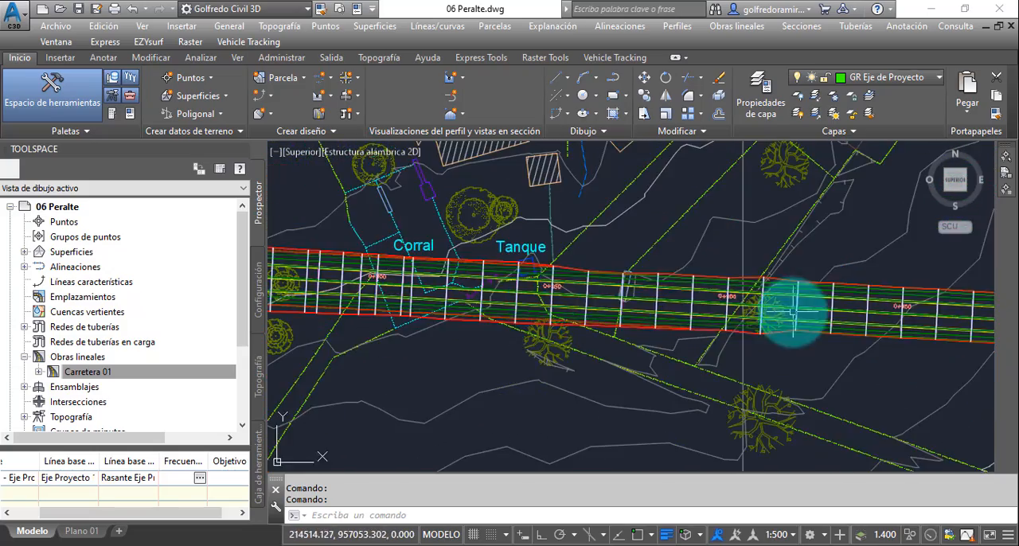
{"action": "middle_click_drag", "start_coordinate": [794, 311], "coordinate": [402, 315]}
{"action": "middle_click_drag", "start_coordinate": [917, 352], "coordinate": [543, 334]}
{"action": "middle_click_drag", "start_coordinate": [836, 337], "coordinate": [398, 340]}
{"action": "middle_click_drag", "start_coordinate": [801, 347], "coordinate": [599, 371]}
{"action": "scroll", "coordinate": [606, 348], "scroll_direction": "up", "scroll_amount": 8}
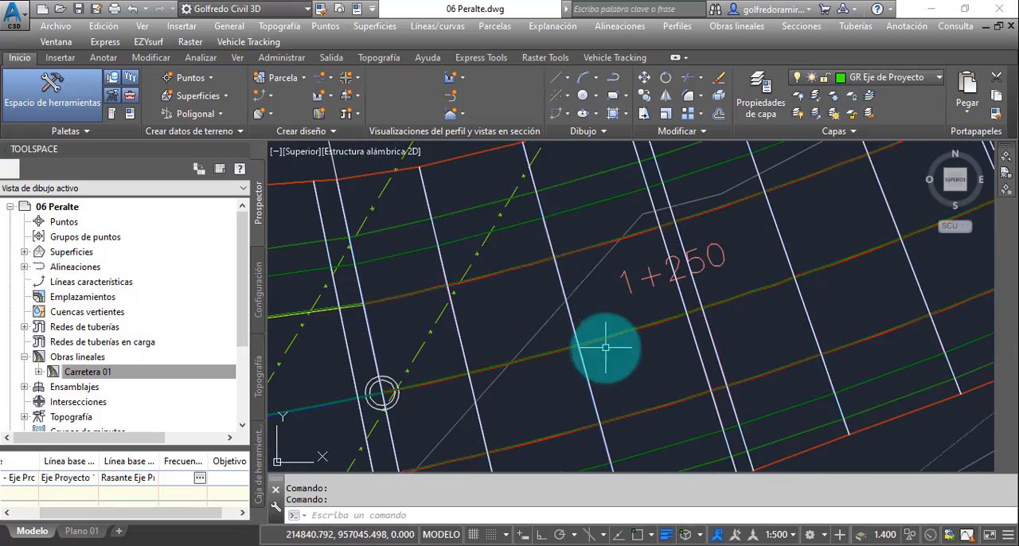
{"action": "scroll", "coordinate": [588, 303], "scroll_direction": "down", "scroll_amount": 4}
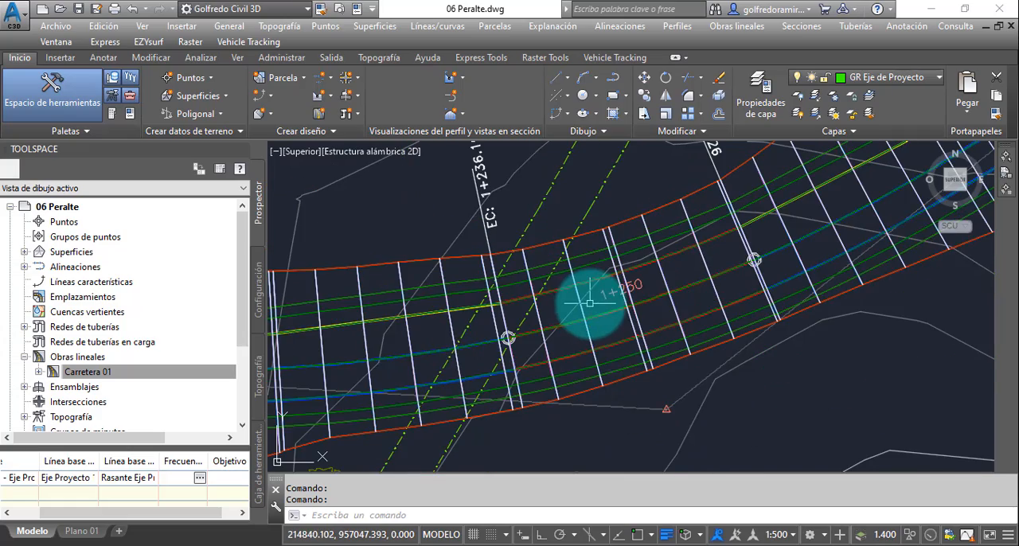
- Examine the corridor beyond station 1+265 and bring the whole plan and the profile views into view
{"action": "scroll", "coordinate": [592, 303], "scroll_direction": "down", "scroll_amount": 5}
{"action": "middle_click_drag", "start_coordinate": [729, 271], "coordinate": [635, 343]}
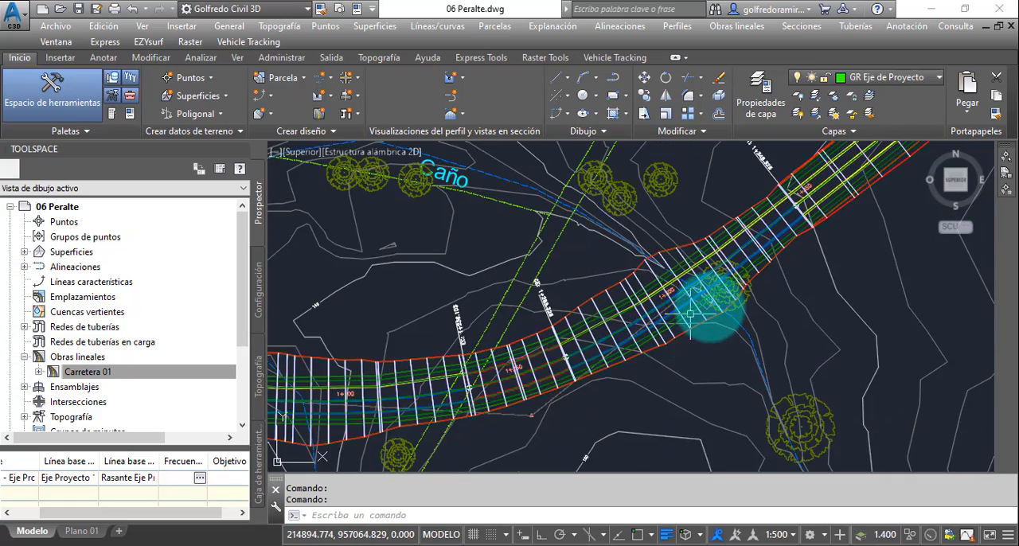
{"action": "scroll", "coordinate": [712, 305], "scroll_direction": "down", "scroll_amount": 2}
{"action": "scroll", "coordinate": [711, 304], "scroll_direction": "down", "scroll_amount": 9}
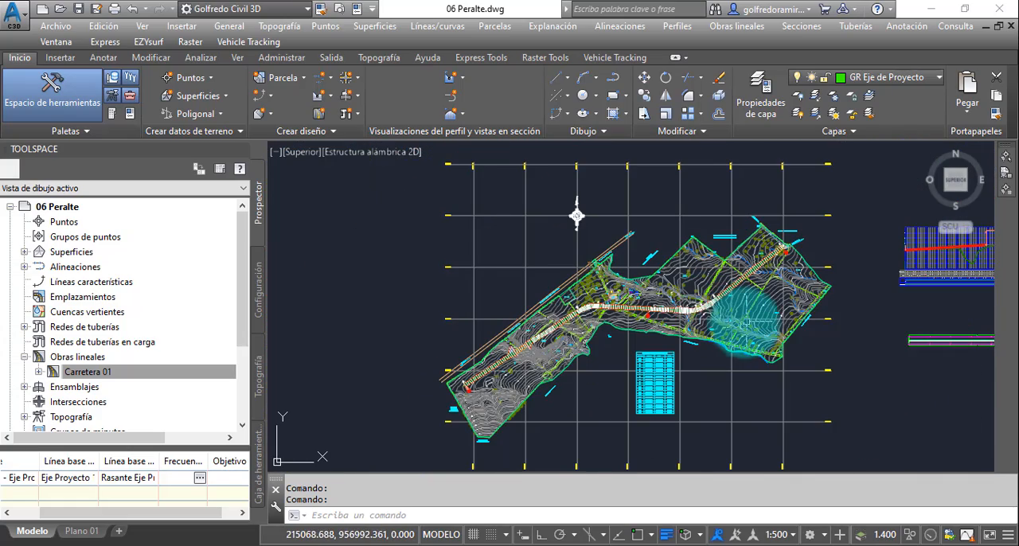
{"action": "middle_click_drag", "start_coordinate": [747, 321], "coordinate": [714, 319]}
{"action": "scroll", "coordinate": [713, 318], "scroll_direction": "down", "scroll_amount": 2}
{"action": "mouse_move", "coordinate": [793, 344]}
{"action": "middle_mouse_down"}
{"action": "mouse_move", "coordinate": [721, 325]}
{"action": "mouse_move", "coordinate": [712, 304]}
{"action": "mouse_move", "coordinate": [718, 310]}
{"action": "middle_mouse_up"}
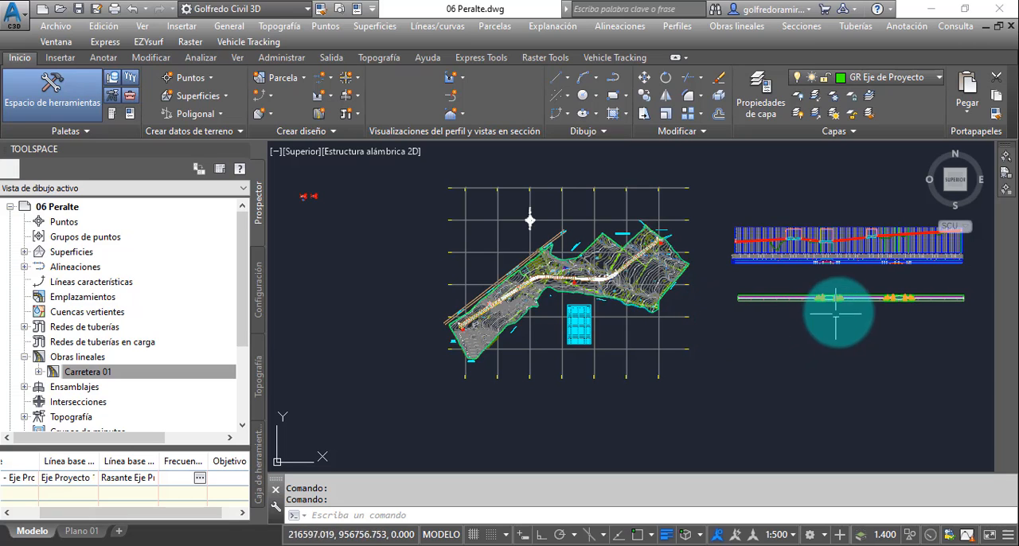
- Examine the superelevation view at the first curve and the profile view's bands above it, then bring the plan and profile views back into view
{"action": "scroll", "coordinate": [846, 298], "scroll_direction": "up", "scroll_amount": 4}
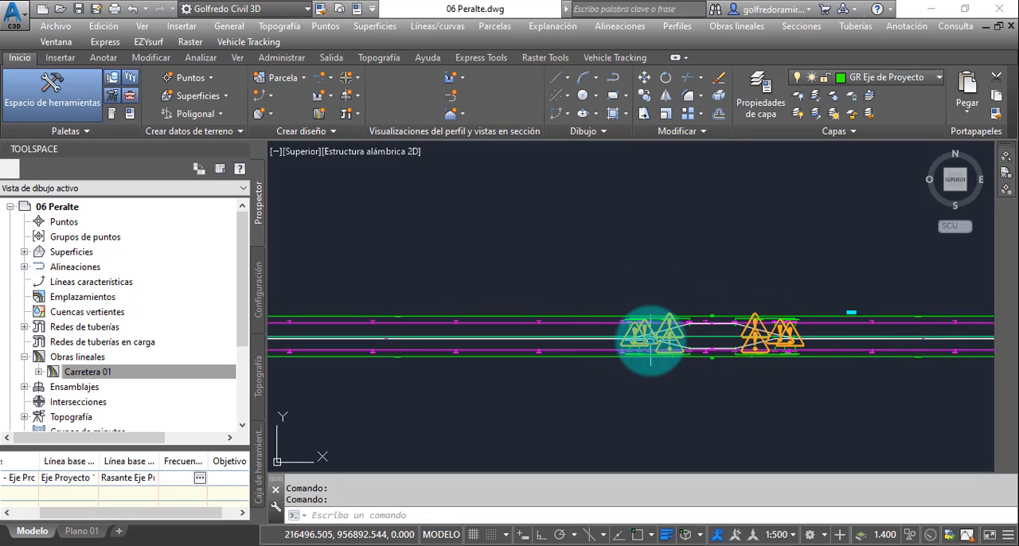
{"action": "scroll", "coordinate": [650, 338], "scroll_direction": "down", "scroll_amount": 5}
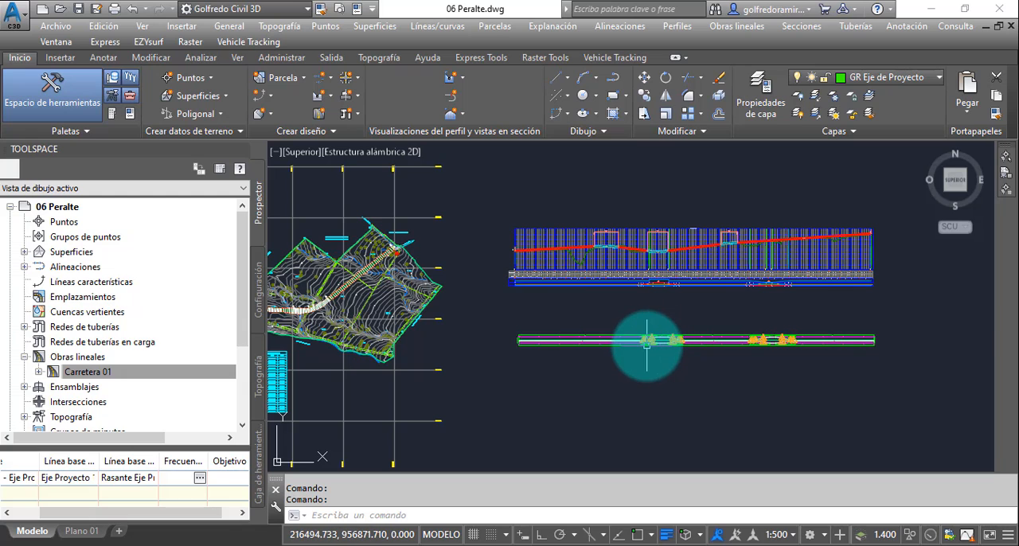
{"action": "scroll", "coordinate": [646, 340], "scroll_direction": "up", "scroll_amount": 2}
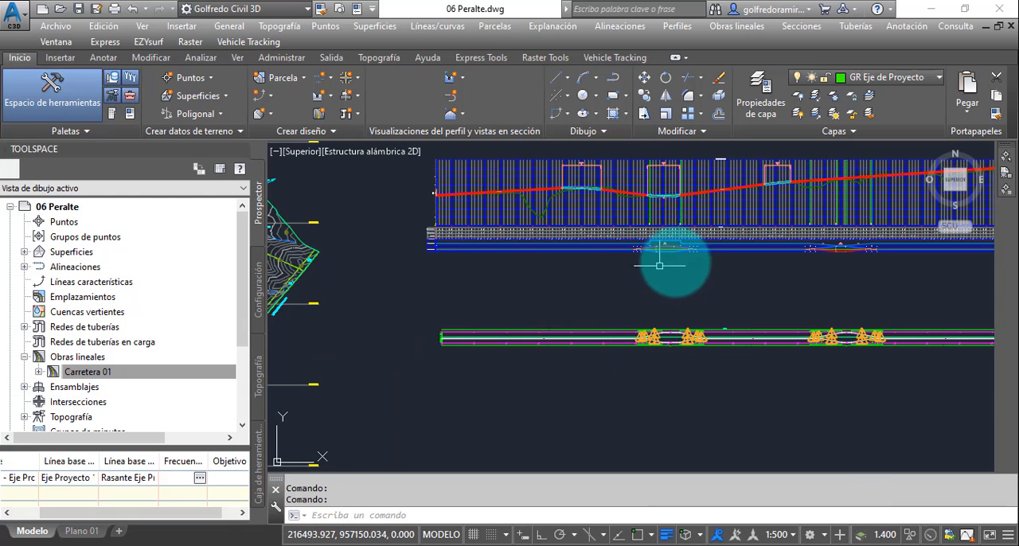
{"action": "scroll", "coordinate": [670, 254], "scroll_direction": "up", "scroll_amount": 2}
{"action": "scroll", "coordinate": [665, 235], "scroll_direction": "up", "scroll_amount": 2}
{"action": "middle_click_drag", "start_coordinate": [660, 216], "coordinate": [644, 295]}
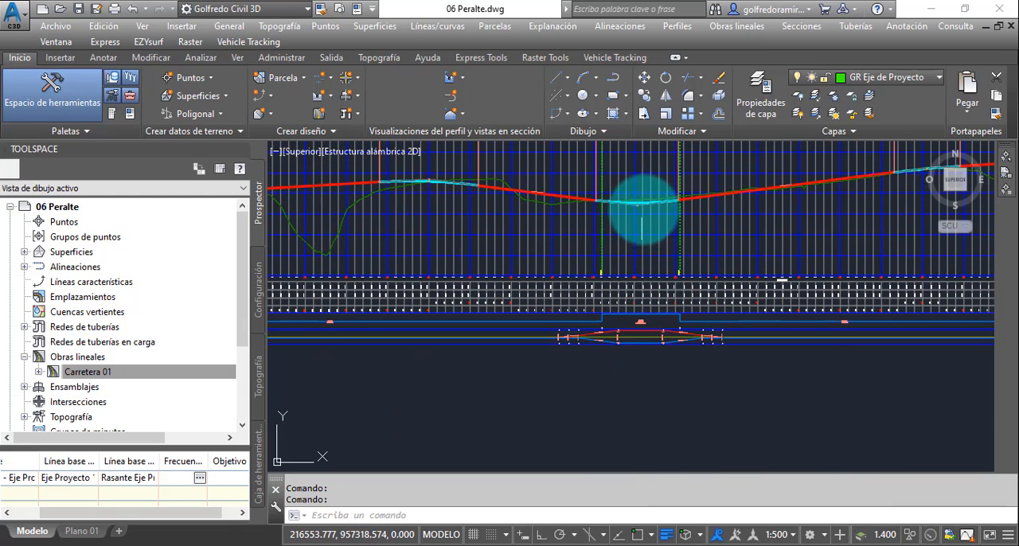
{"action": "scroll", "coordinate": [645, 293], "scroll_direction": "down", "scroll_amount": 3}
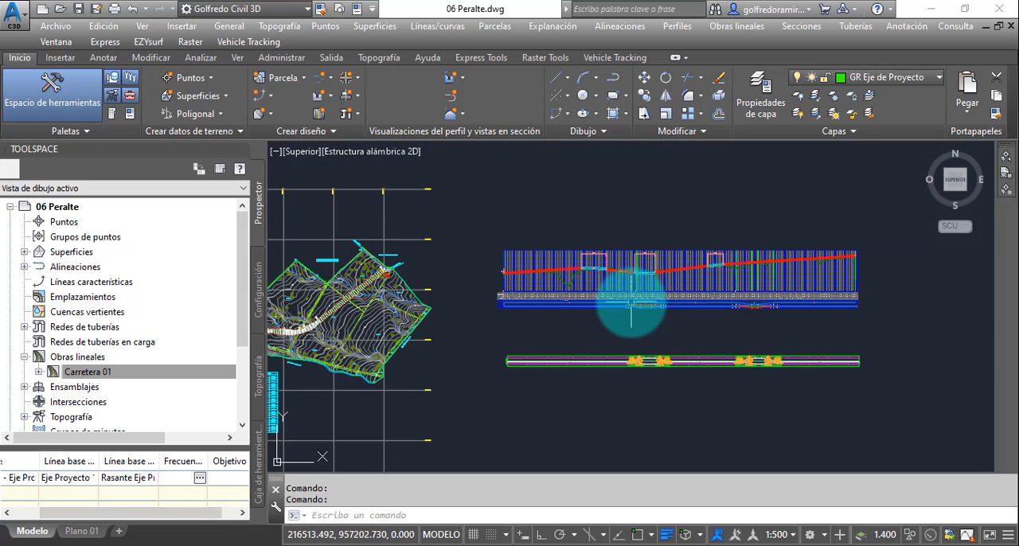
{"action": "scroll", "coordinate": [630, 296], "scroll_direction": "down", "scroll_amount": 2}
{"action": "middle_click_drag", "start_coordinate": [654, 309], "coordinate": [734, 306]}
{"action": "scroll", "coordinate": [661, 308], "scroll_direction": "up", "scroll_amount": 2}
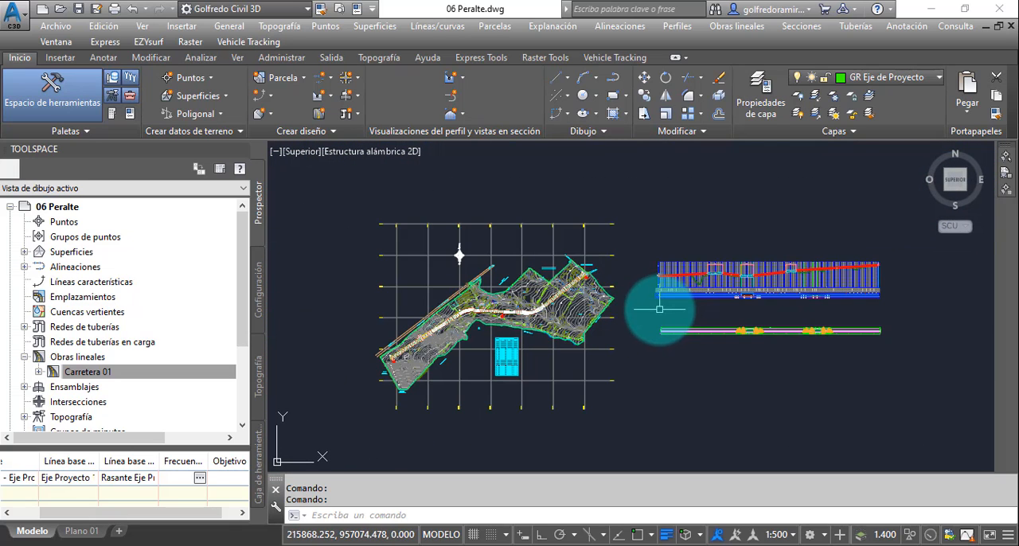
{"action": "middle_click_drag", "start_coordinate": [671, 309], "coordinate": [728, 296]}
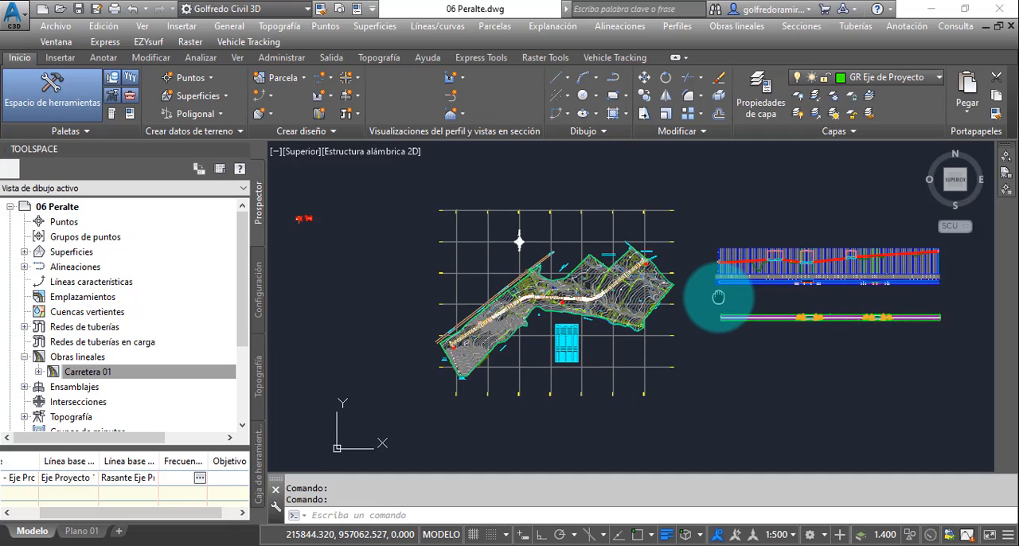